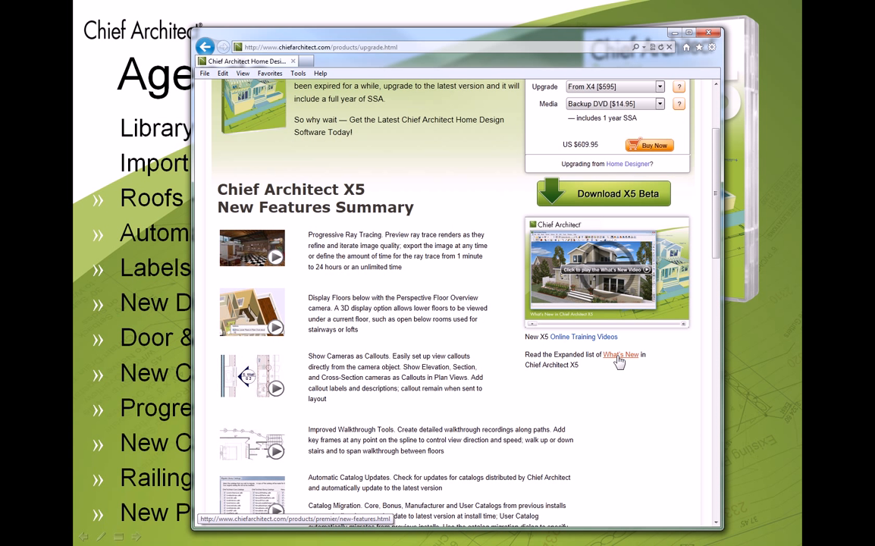
Open the Premier X5 What's New list, scroll through the new features, then move the browser aside
click(619, 361)
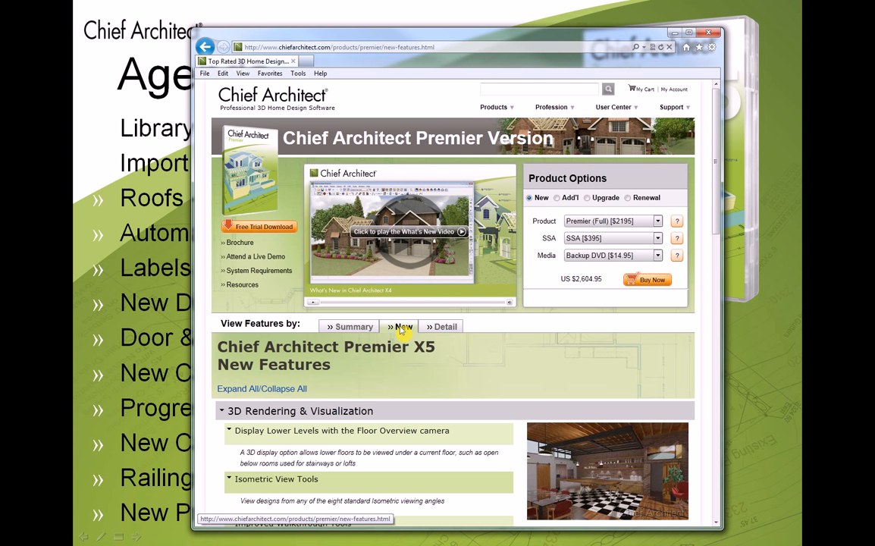
scroll(403, 364, down, 5)
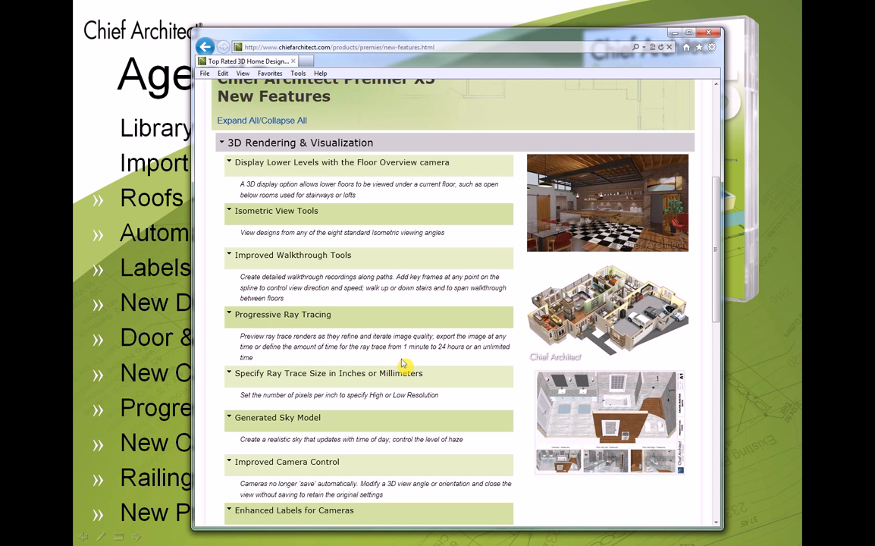
scroll(403, 364, up, 5)
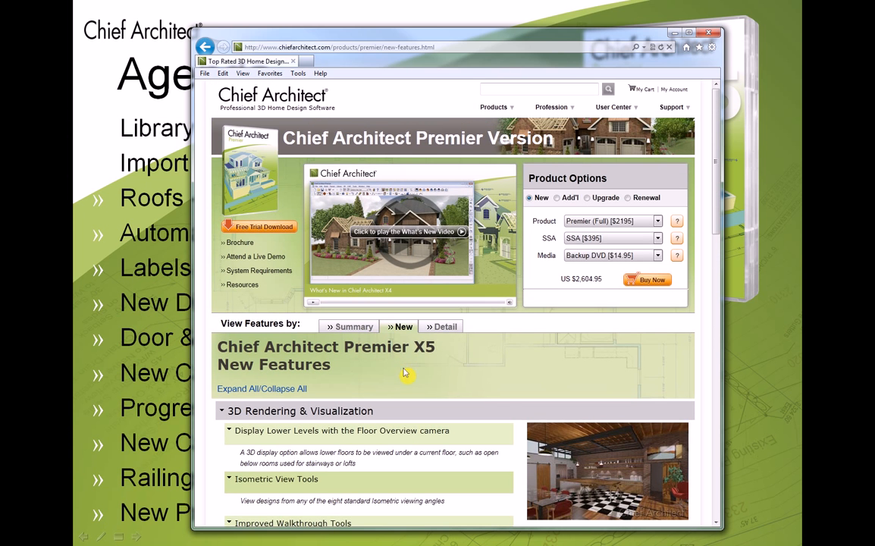
drag(460, 41, 874, 64)
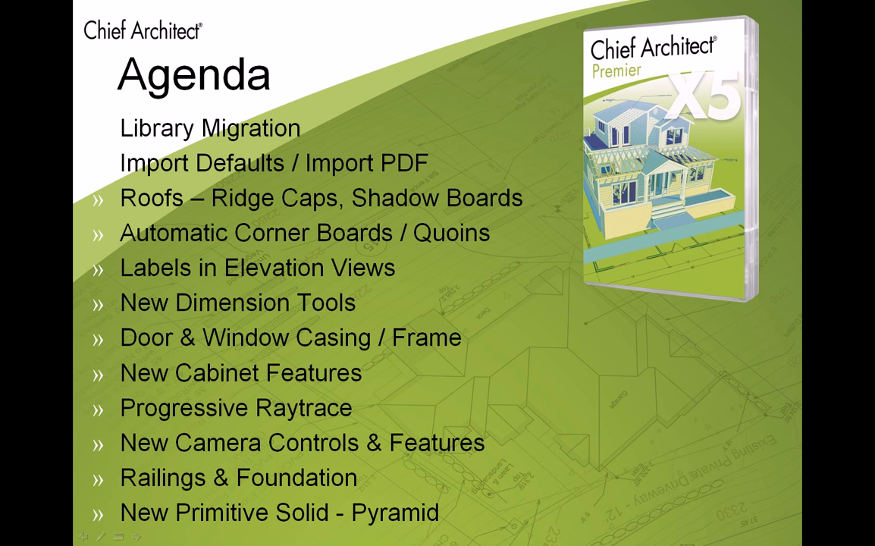
Drag the Digital Locker screenshot window over the Agenda slide and nudge it into place
drag(874, 68, 383, 72)
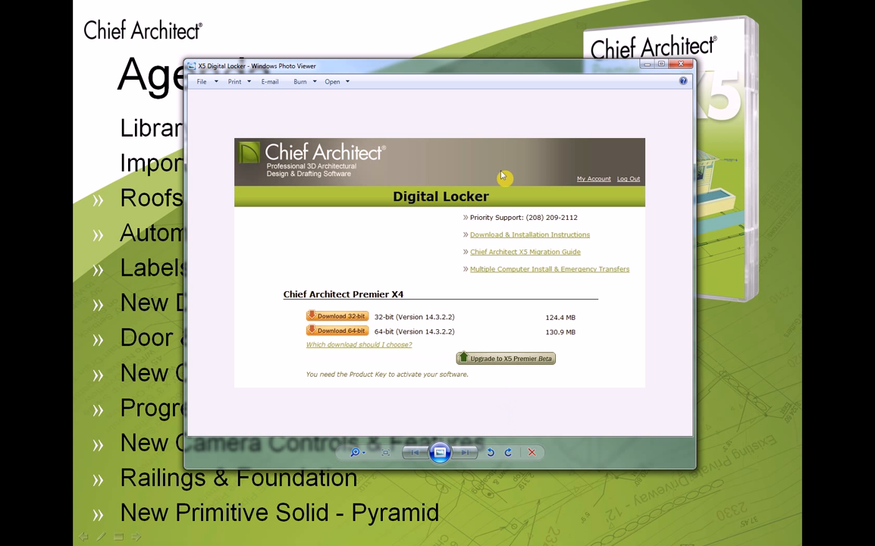
drag(424, 65, 478, 75)
Move the Digital Locker screenshot off the slide and bring the Getting Started Resources page into view
drag(585, 91, 801, 94)
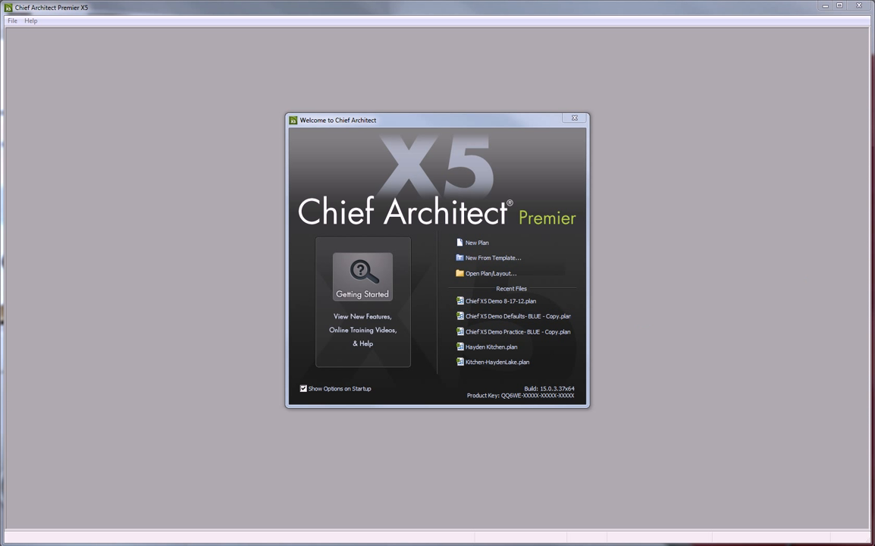
drag(874, 35, 485, 35)
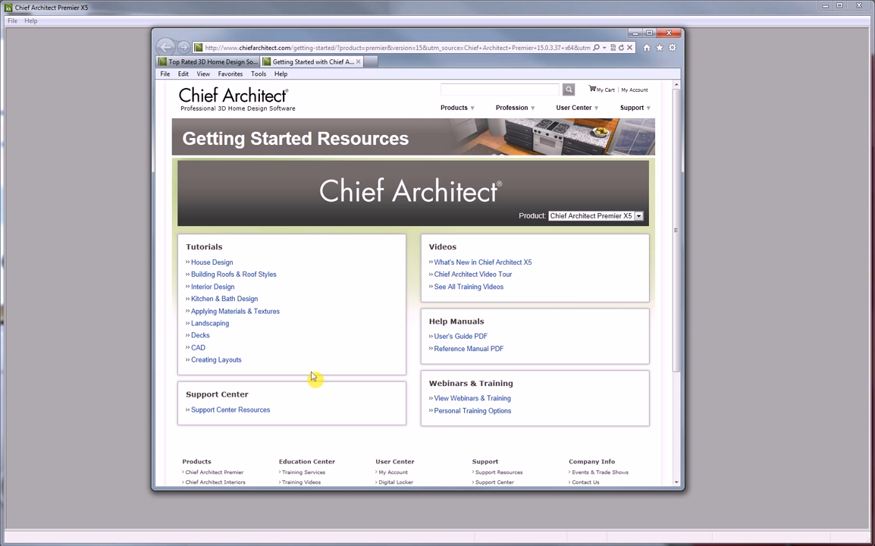
Clear away the resources web page, close the Welcome screen, and close Chief Architect to relaunch it
drag(335, 37, 873, 55)
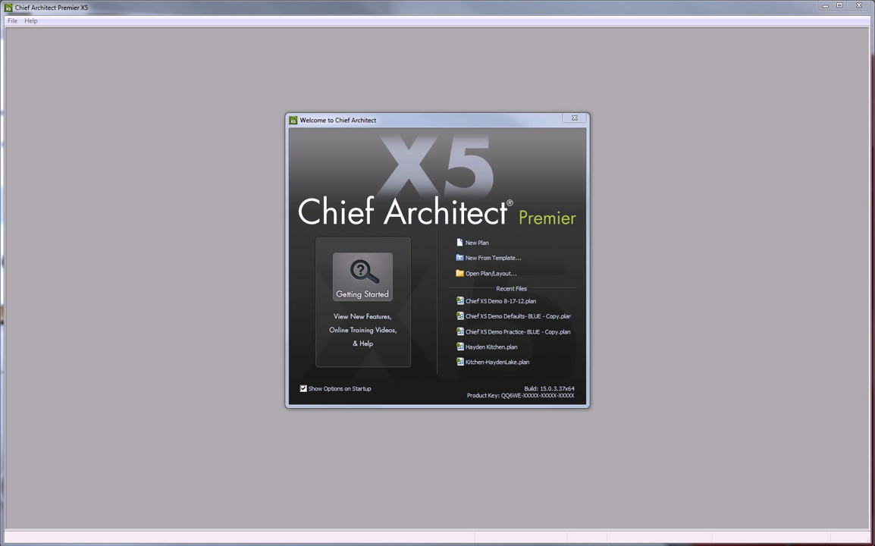
click(574, 118)
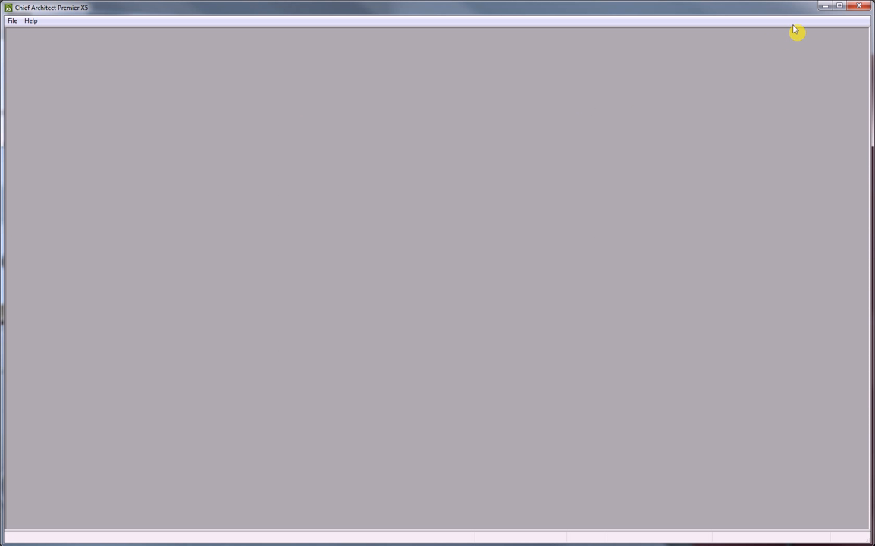
click(860, 8)
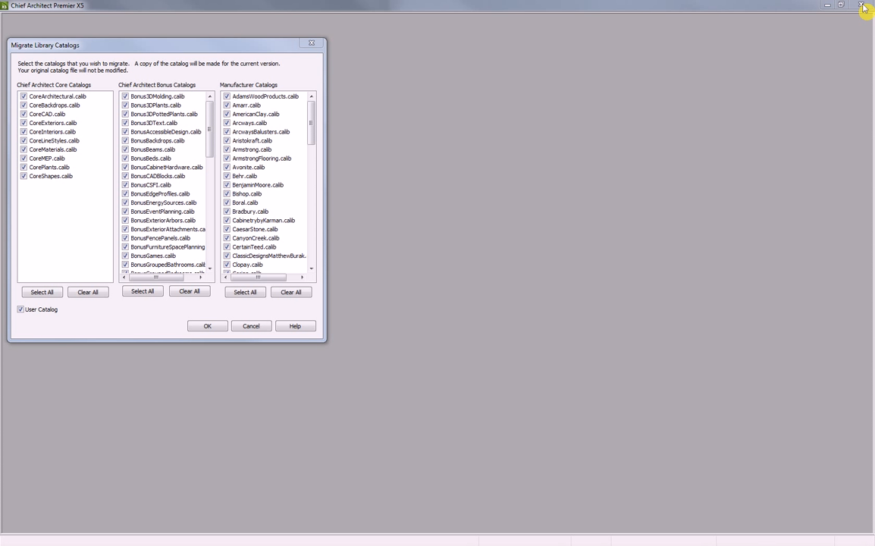
Move the Migrate Library Catalogs dialog aside and cancel the catalog migration
drag(207, 48, 382, 95)
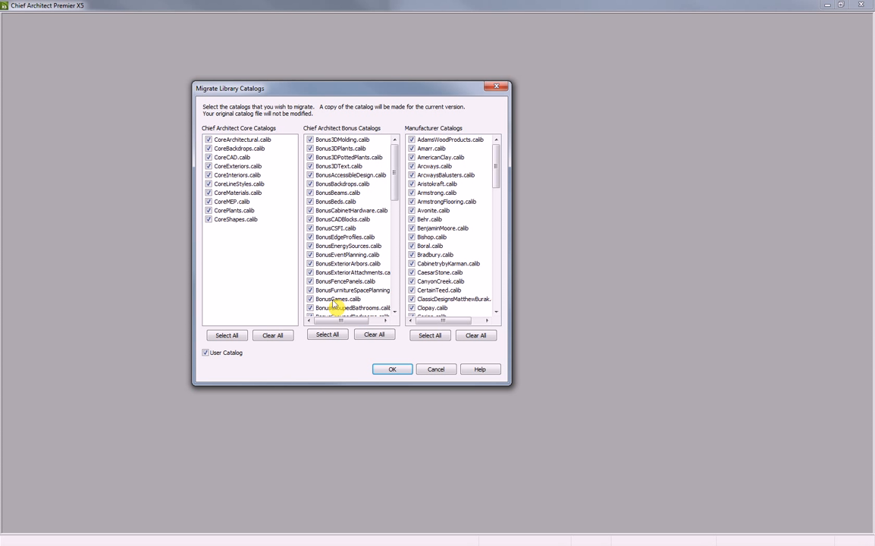
click(436, 370)
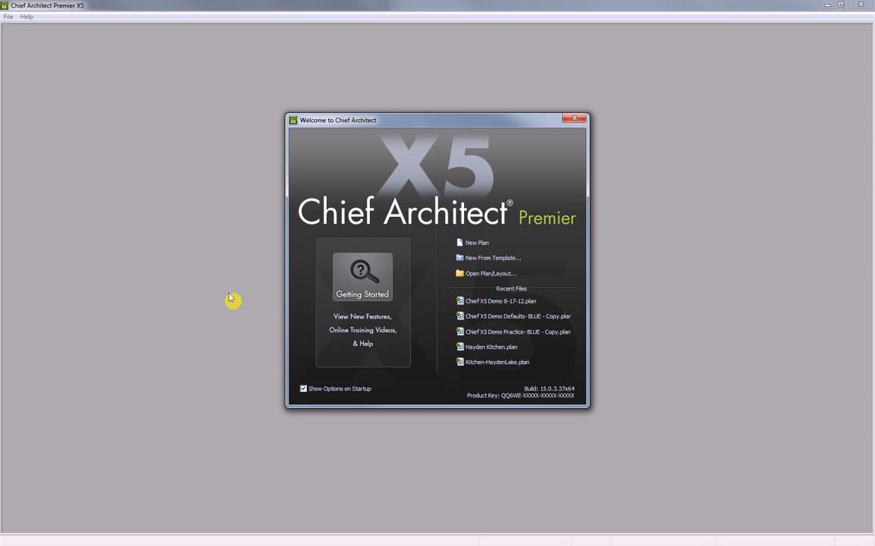
Start a new blank plan and choose File > Import > Default Settings
click(478, 244)
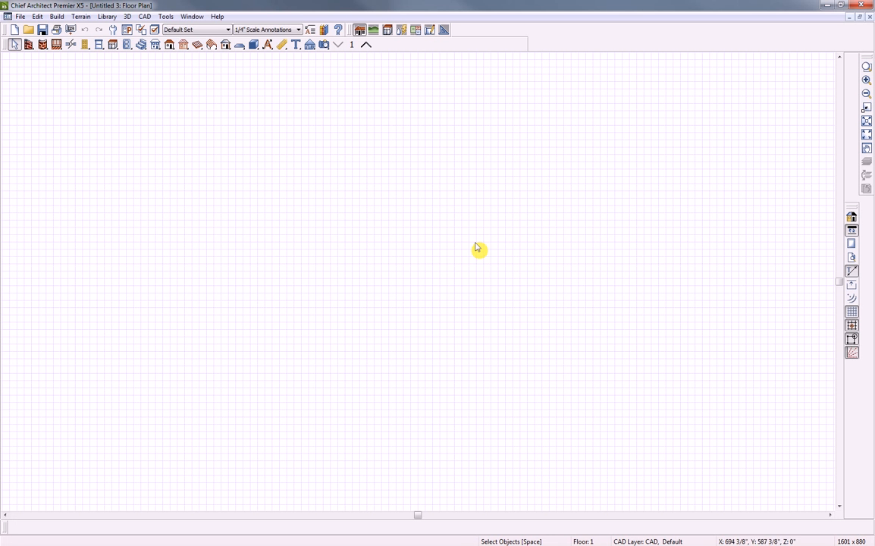
click(21, 15)
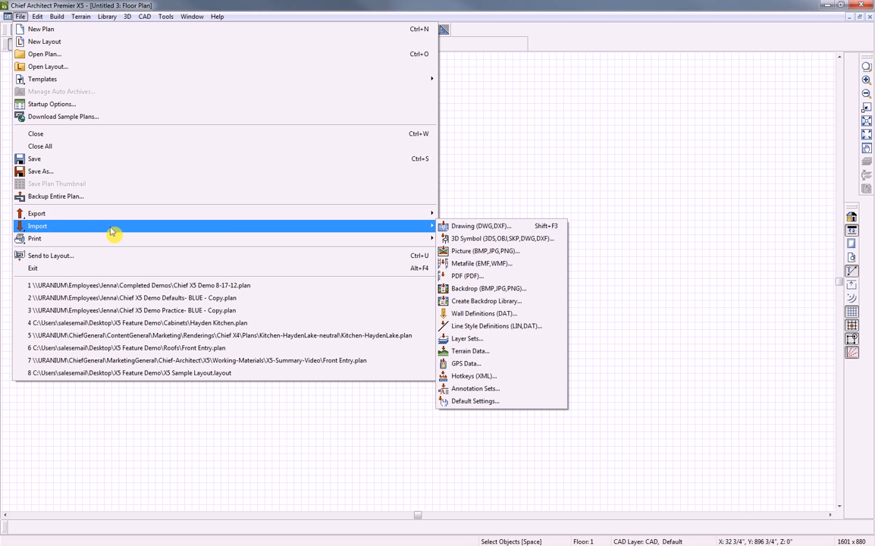
mouse_move(418, 229)
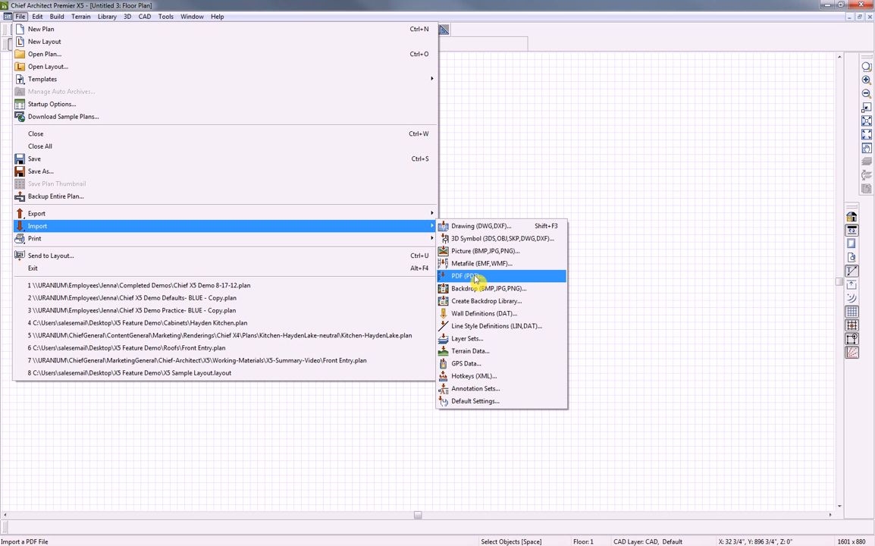
click(470, 404)
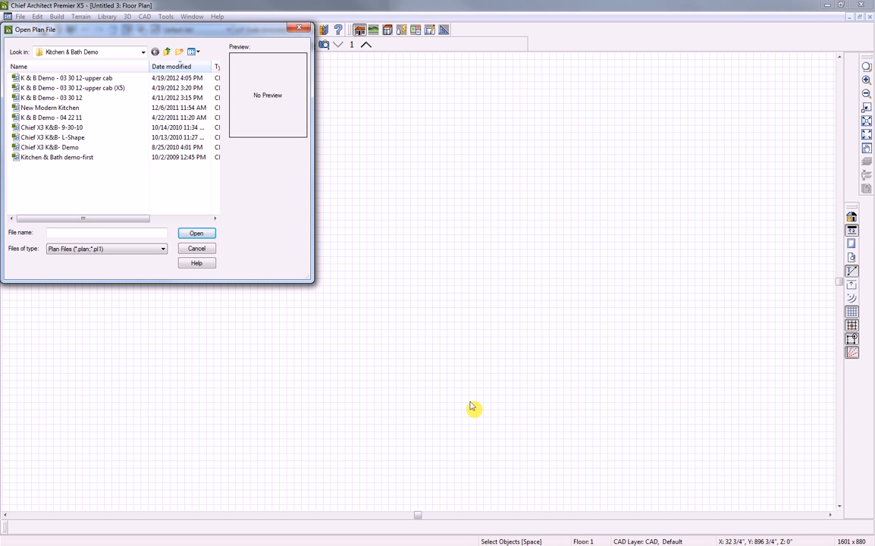
Open the plan Chief X3 K&B- 9-30-10 as the defaults source and accept importing from the older version
drag(155, 32, 266, 93)
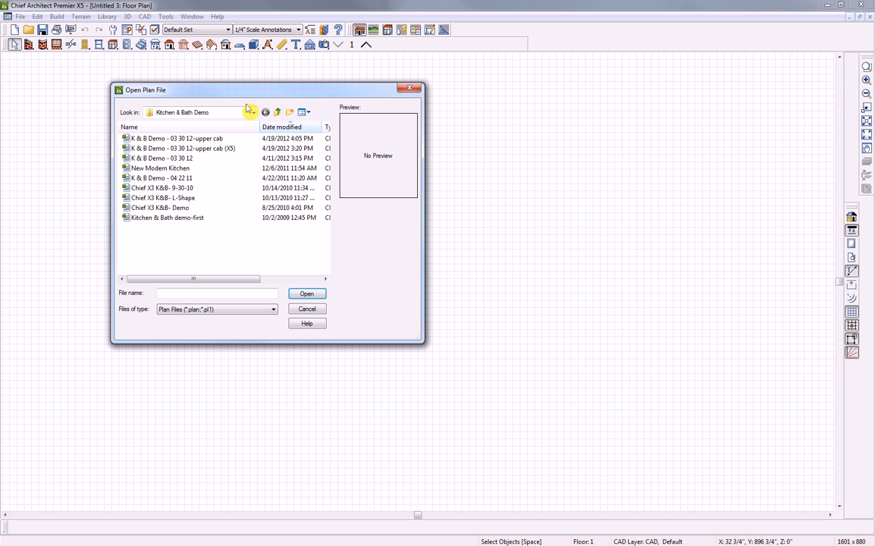
click(146, 191)
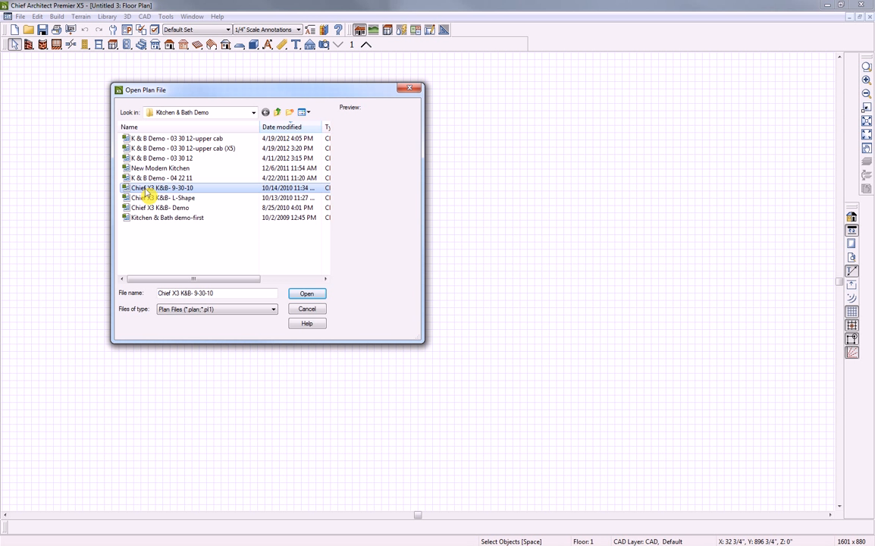
click(305, 295)
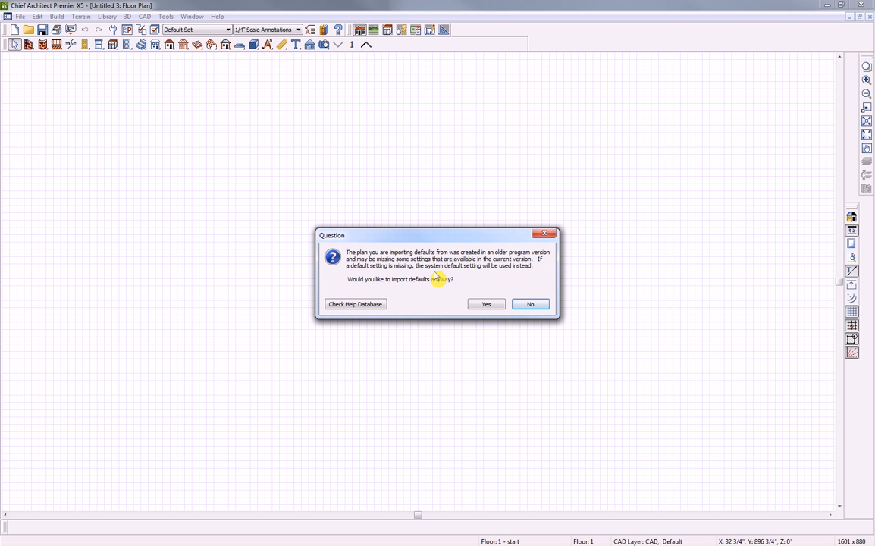
click(489, 305)
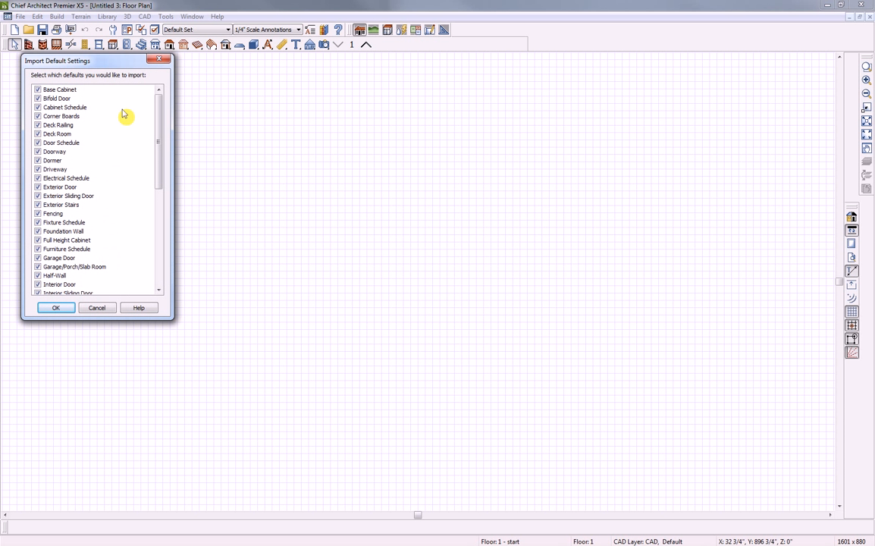
Import all 46 checked default settings, acknowledge the success message, and bring up the PDF Import folder
drag(115, 67, 192, 101)
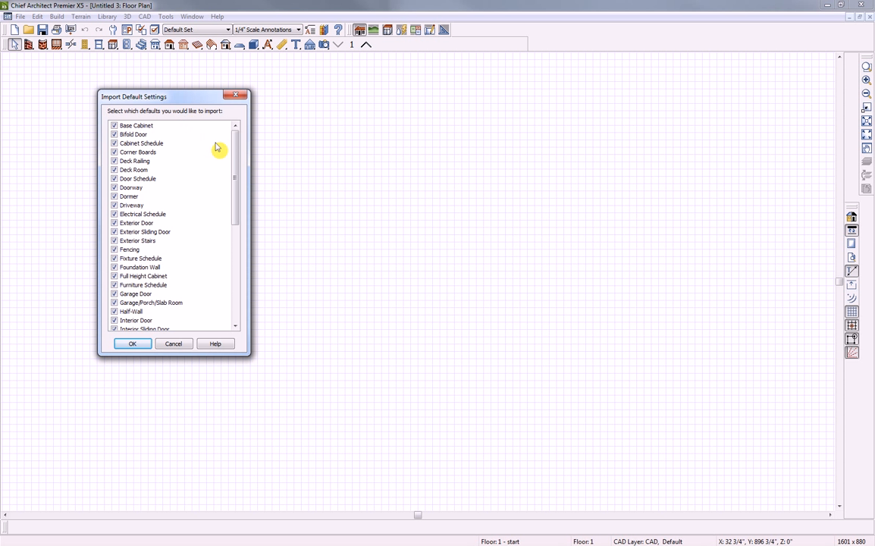
drag(237, 162, 233, 247)
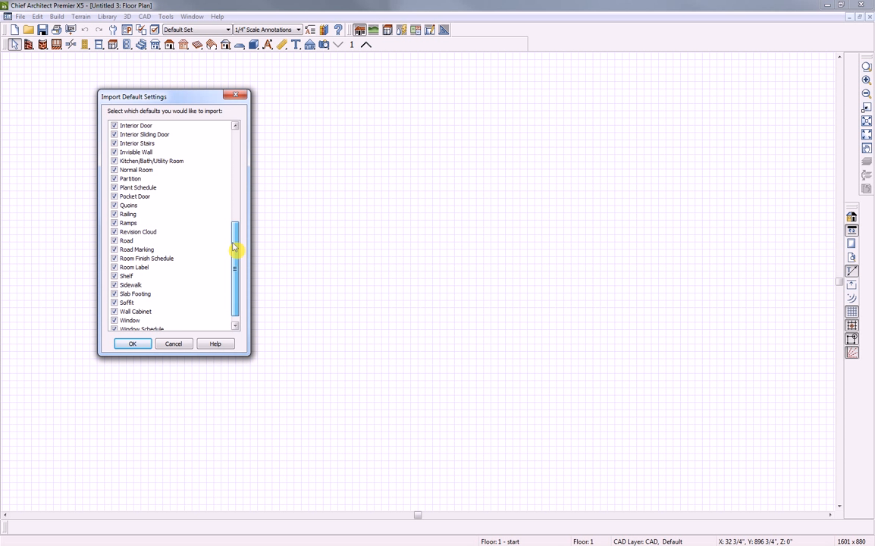
click(132, 344)
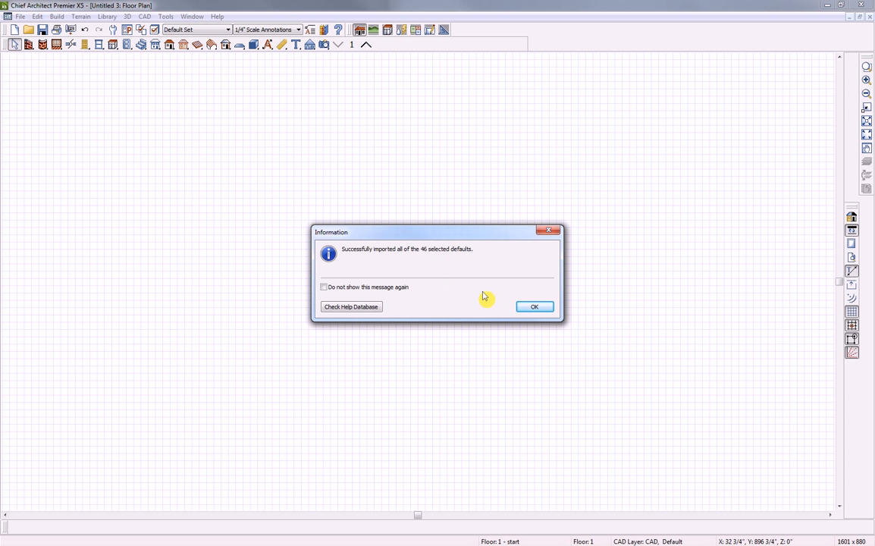
click(530, 307)
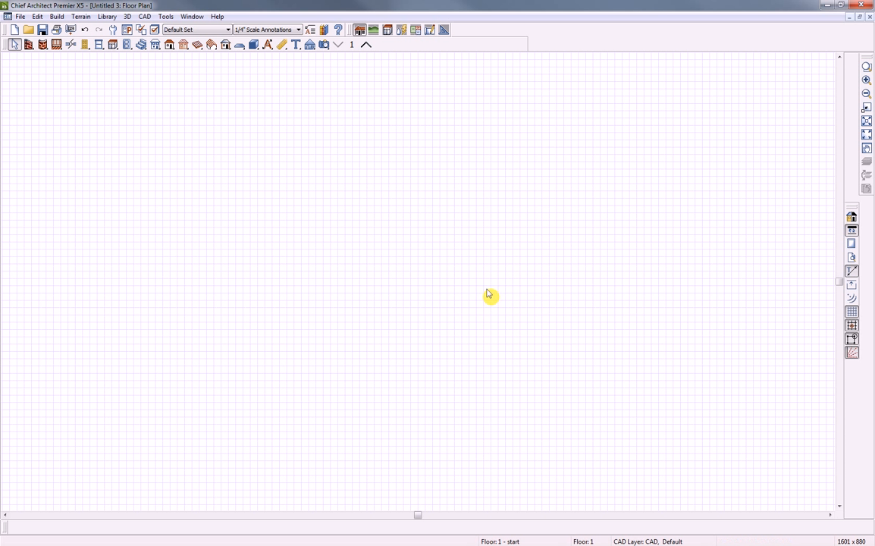
drag(873, 82, 563, 140)
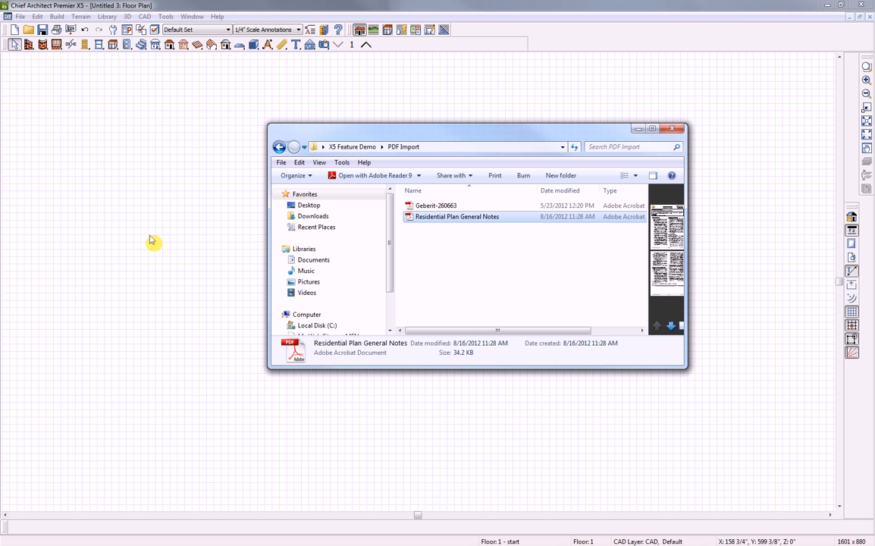
Create a new blank layout from the File menu
click(21, 17)
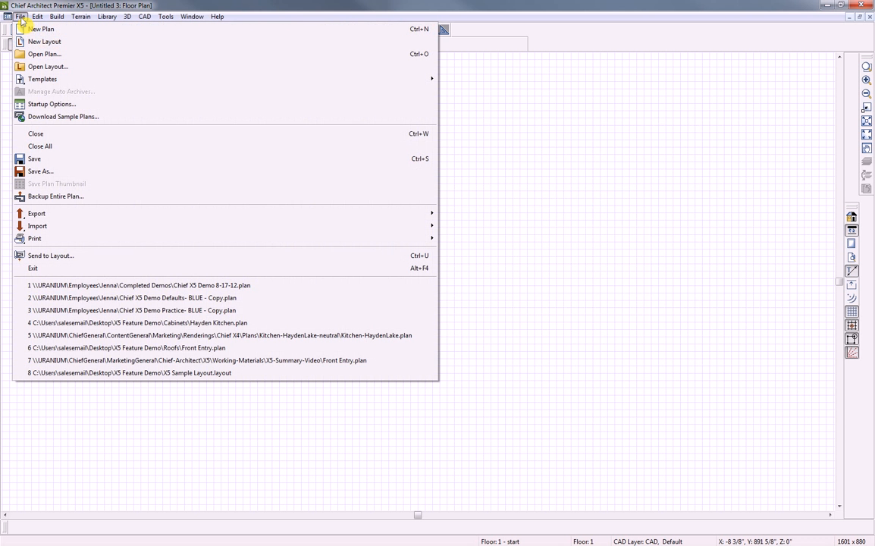
click(34, 42)
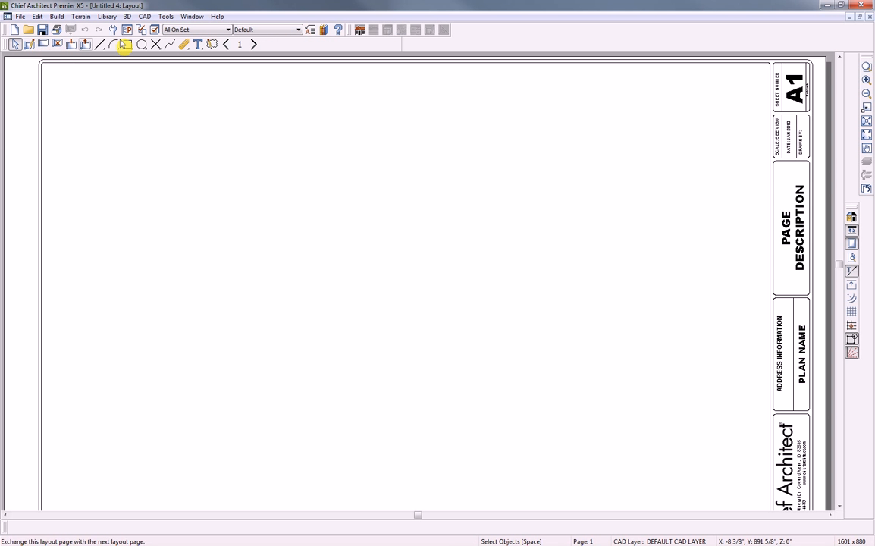
Zoom out to the whole layout sheet and position the PDF Import folder window beside it
scroll(348, 220, down, 2)
middle_drag(422, 277, 432, 250)
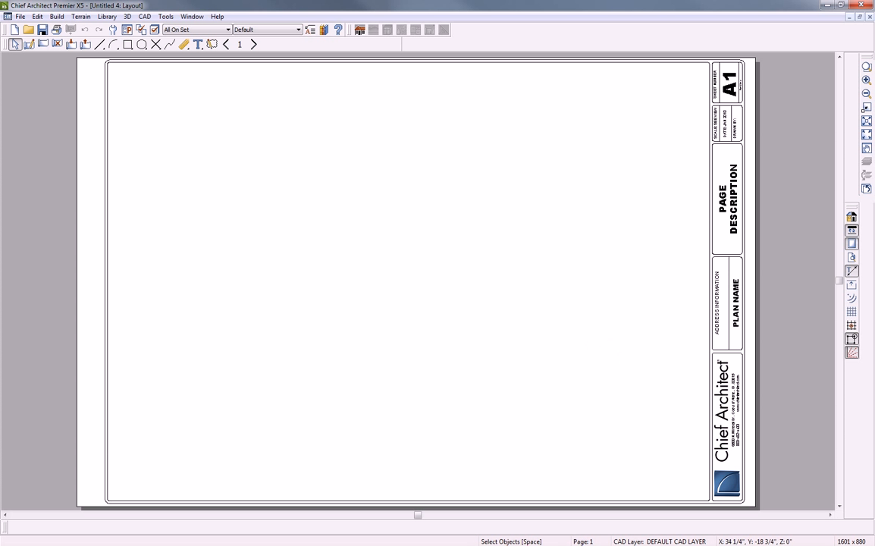
key(alt+Tab)
drag(464, 133, 454, 174)
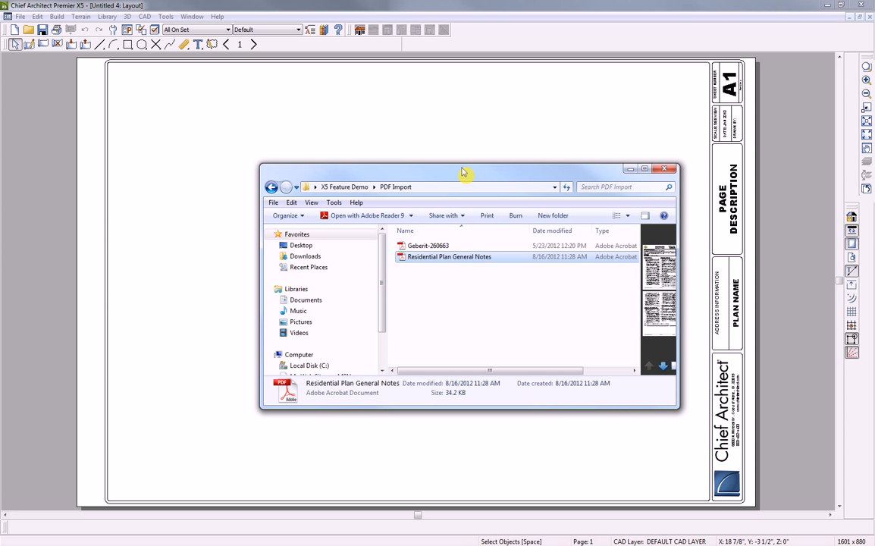
drag(488, 182, 596, 207)
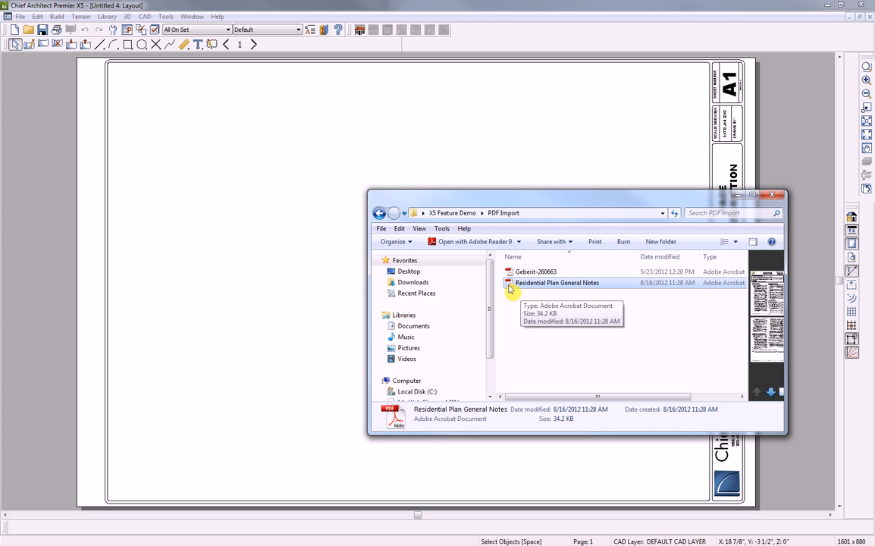
Drop Residential Plan General Notes.pdf onto the sheet, preview both pages, and import all pages
drag(511, 286, 246, 272)
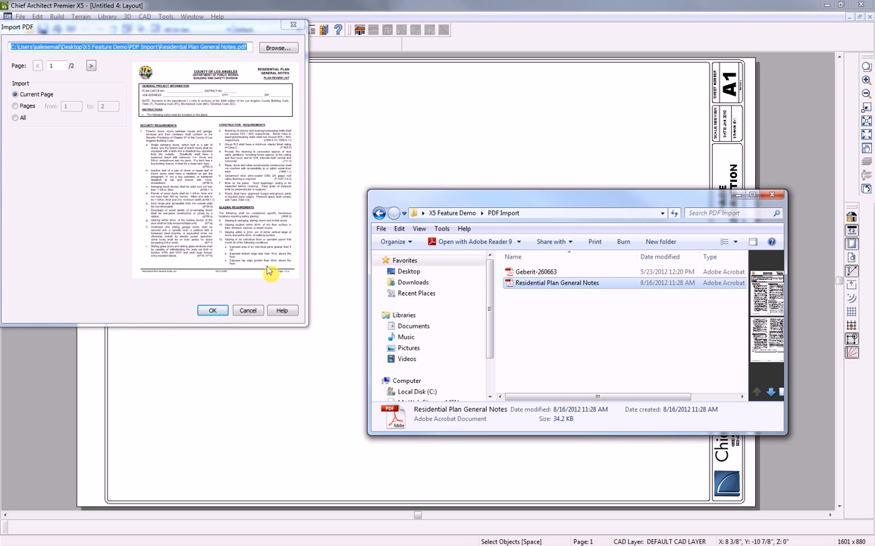
drag(149, 33, 173, 49)
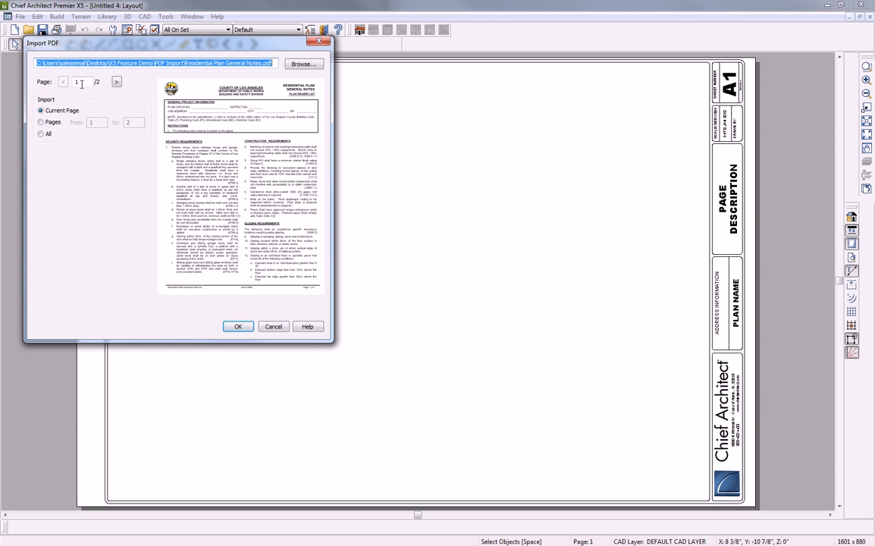
click(116, 82)
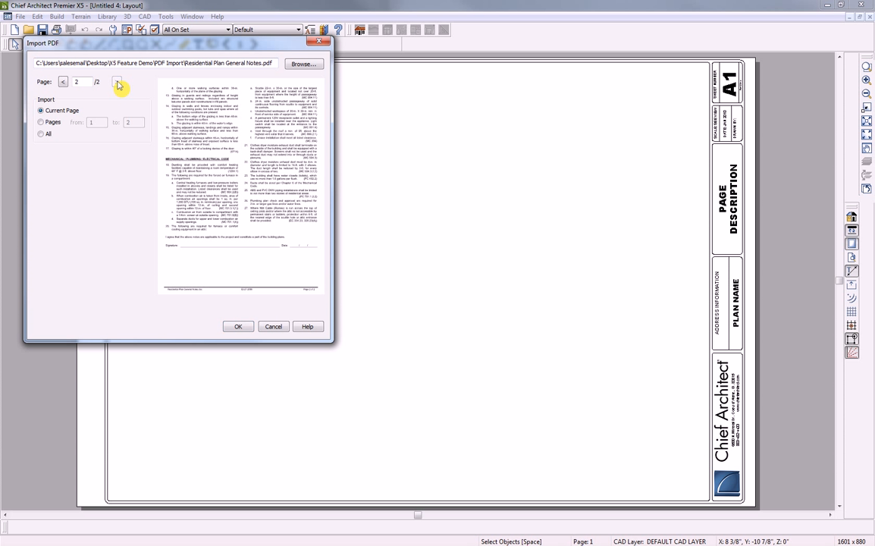
click(63, 82)
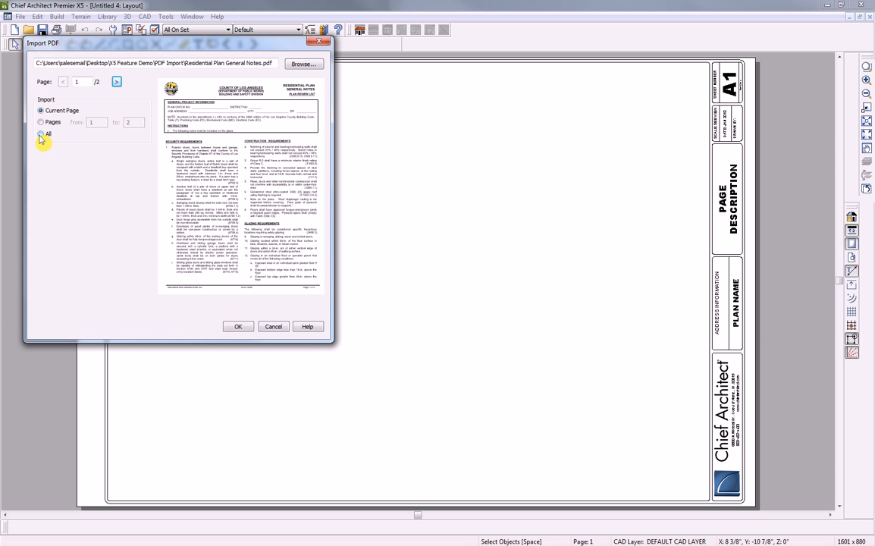
click(41, 134)
click(238, 327)
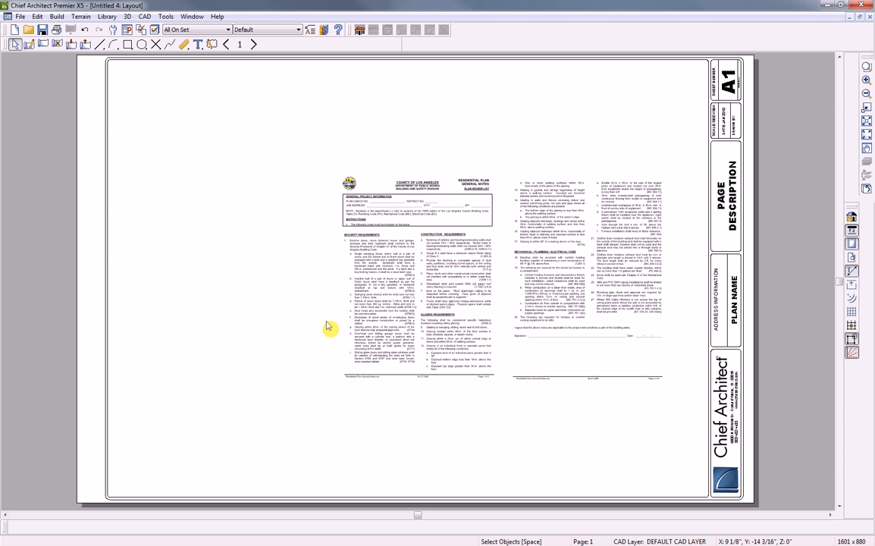
Move both notes pages to the sheet's left side, the second directly beneath the first
click(427, 273)
drag(417, 279, 197, 168)
click(586, 279)
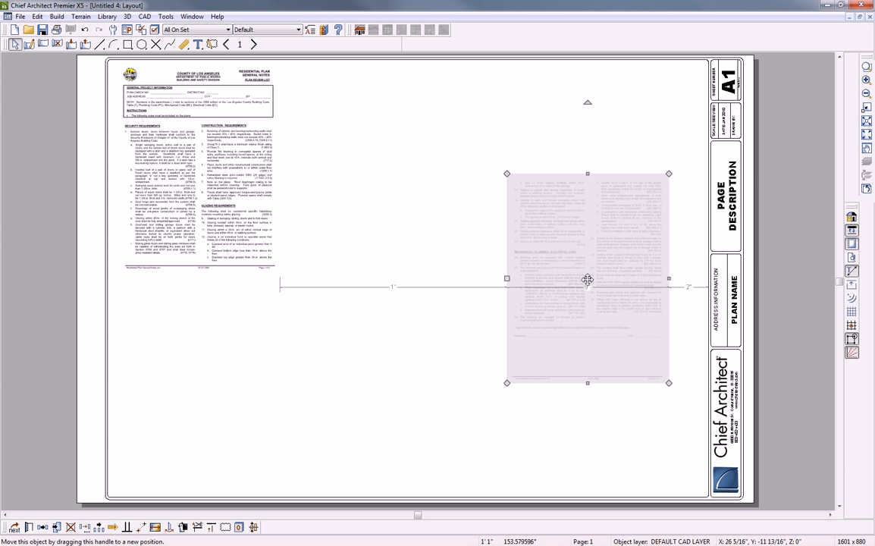
drag(587, 280, 198, 384)
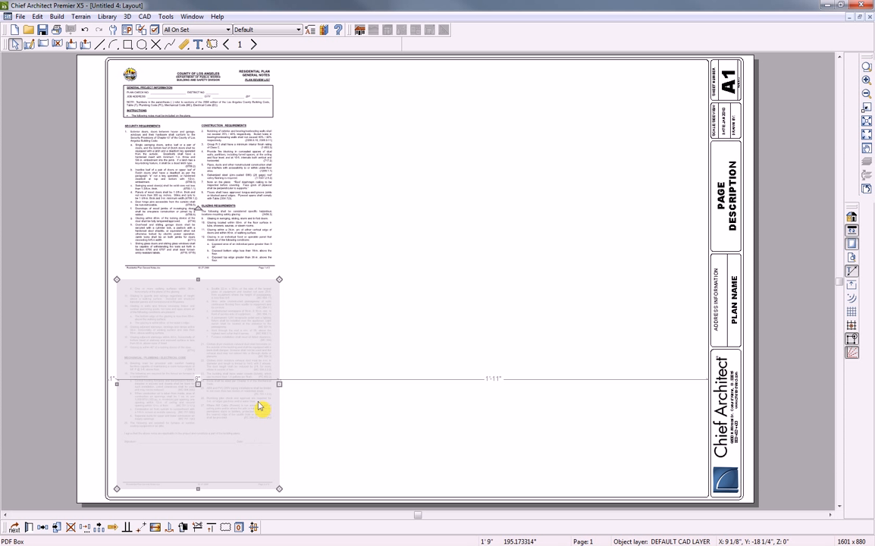
key(Escape)
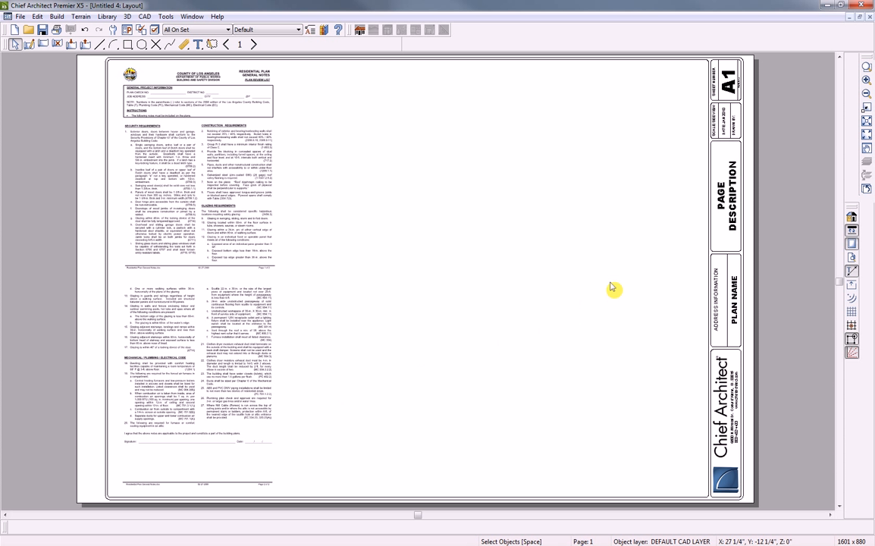
click(865, 66)
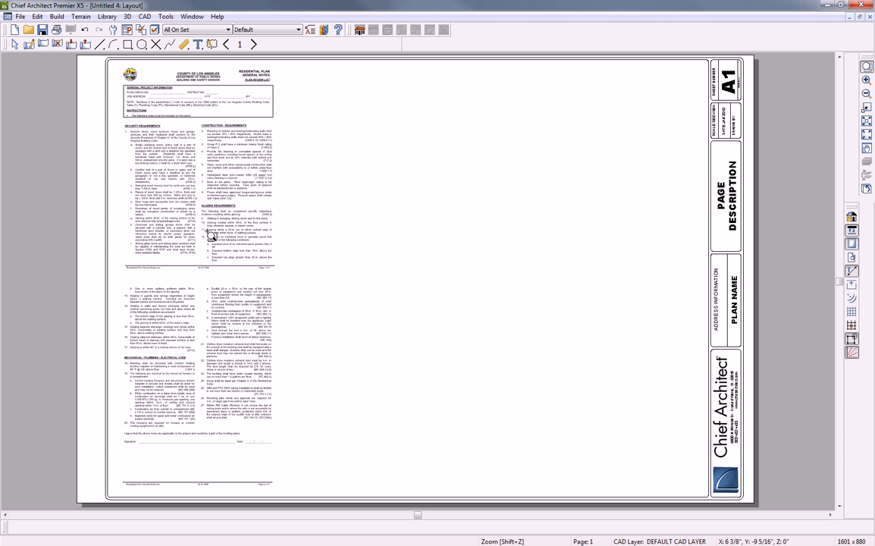
drag(191, 193, 288, 240)
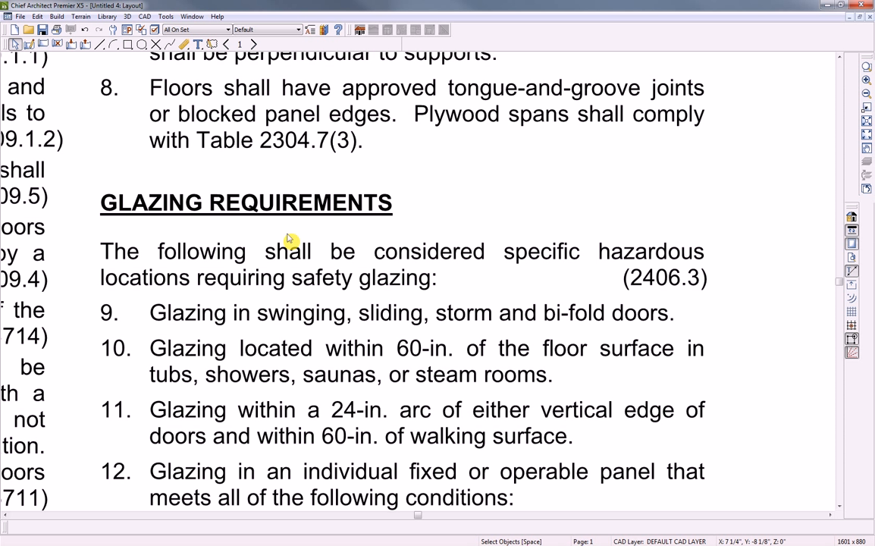
click(866, 135)
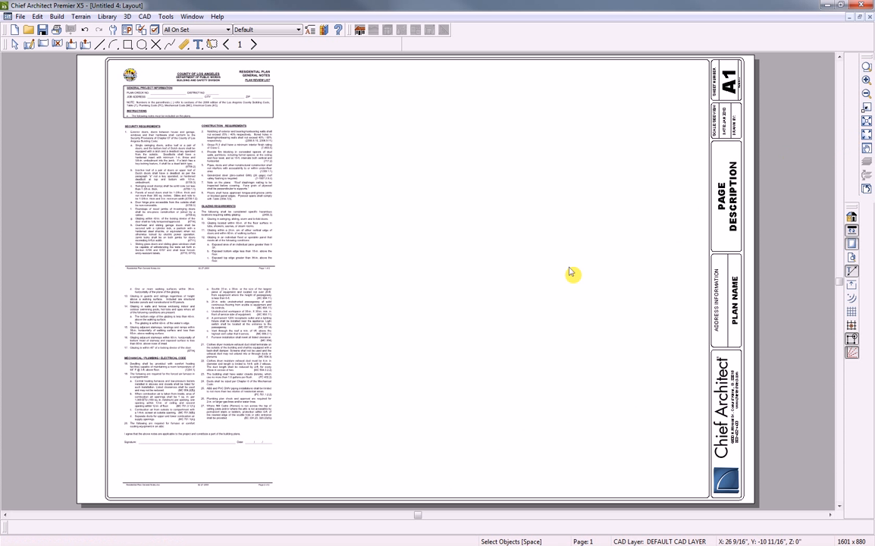
double_click(188, 179)
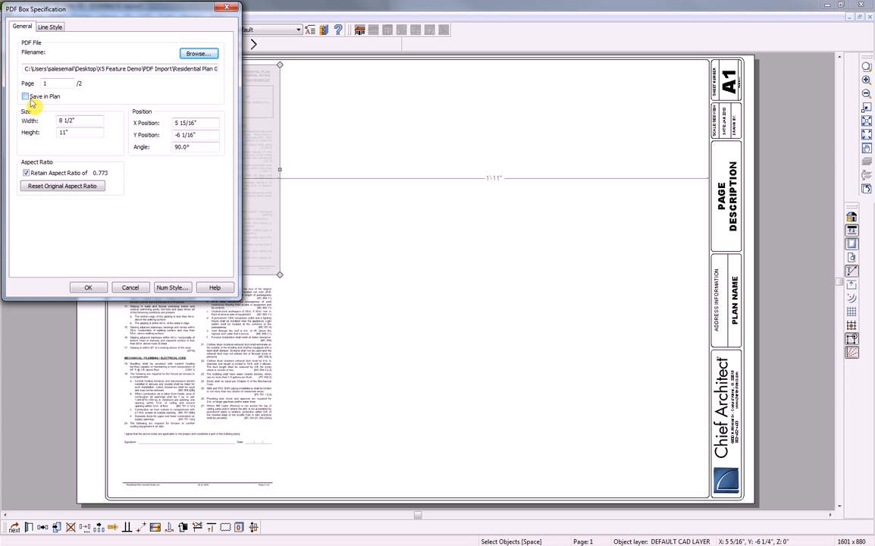
click(228, 9)
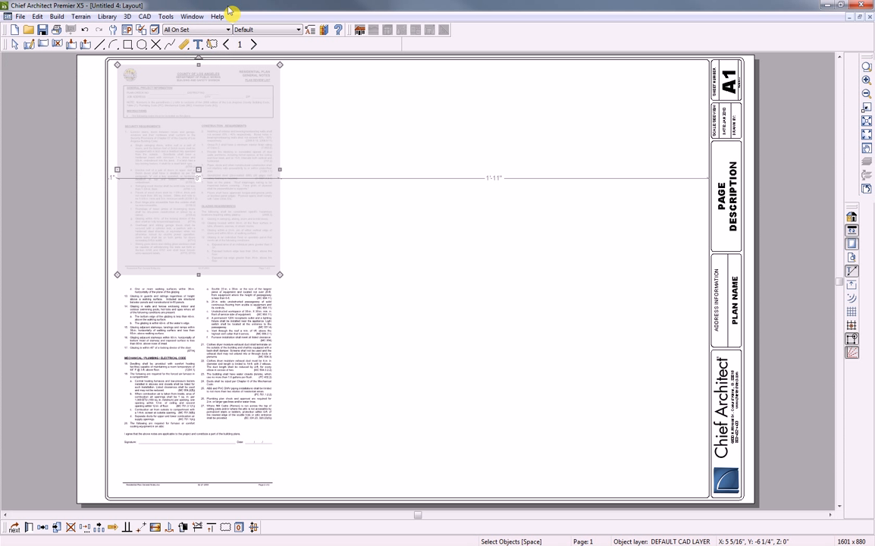
key(Escape)
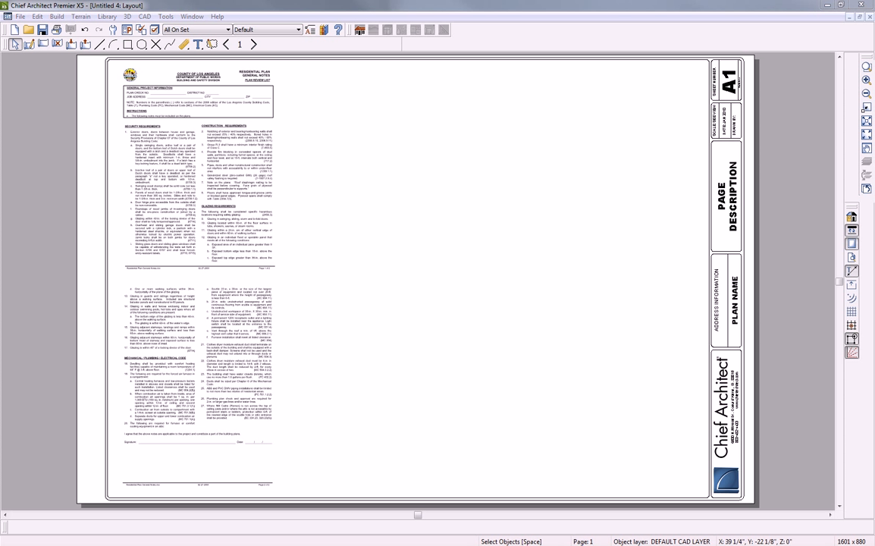
Import Geberit-260663.pdf from the PDF Import folder onto the layout sheet
key(alt+Tab)
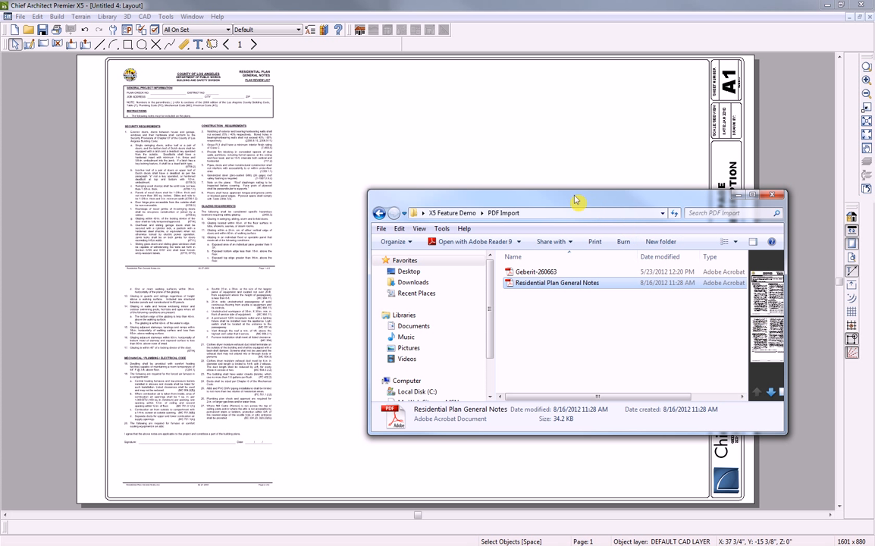
drag(582, 206, 583, 225)
drag(535, 291, 453, 176)
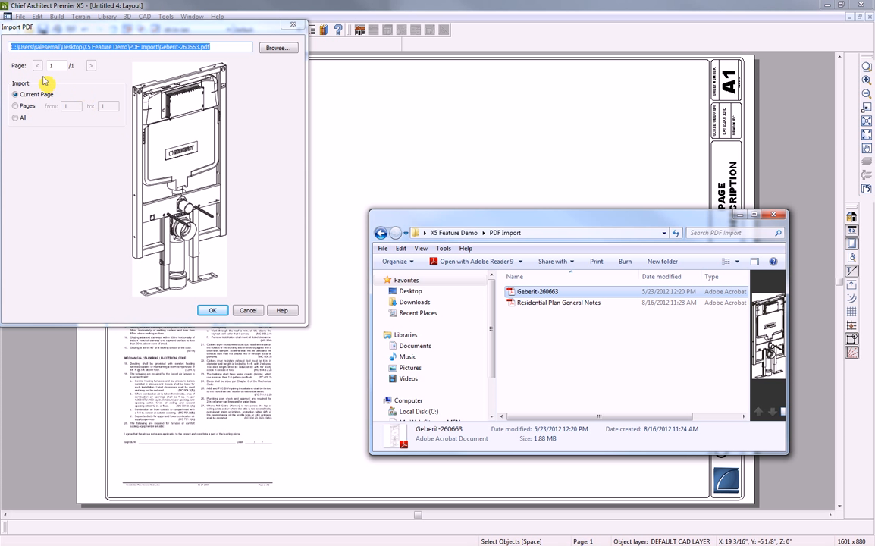
click(212, 310)
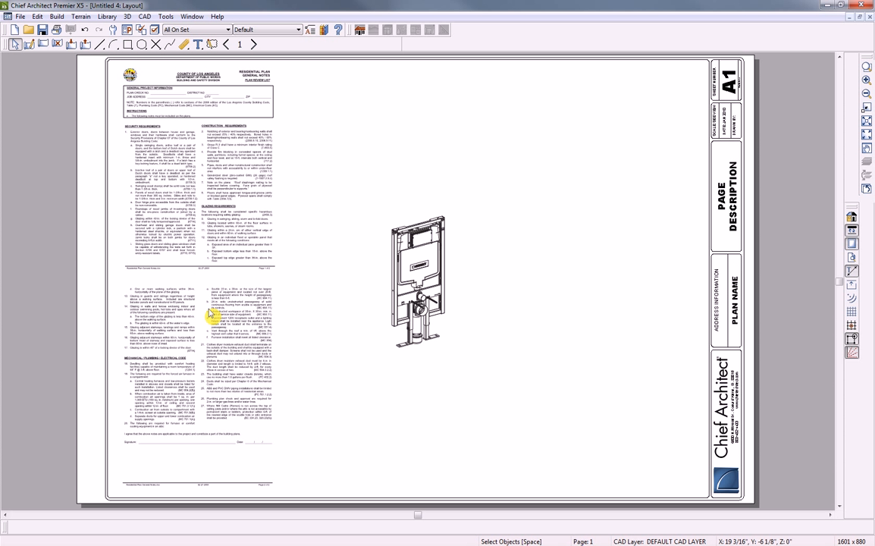
Enlarge the Geberit drawing toward the sheet's top and bottom beside the notes
click(421, 281)
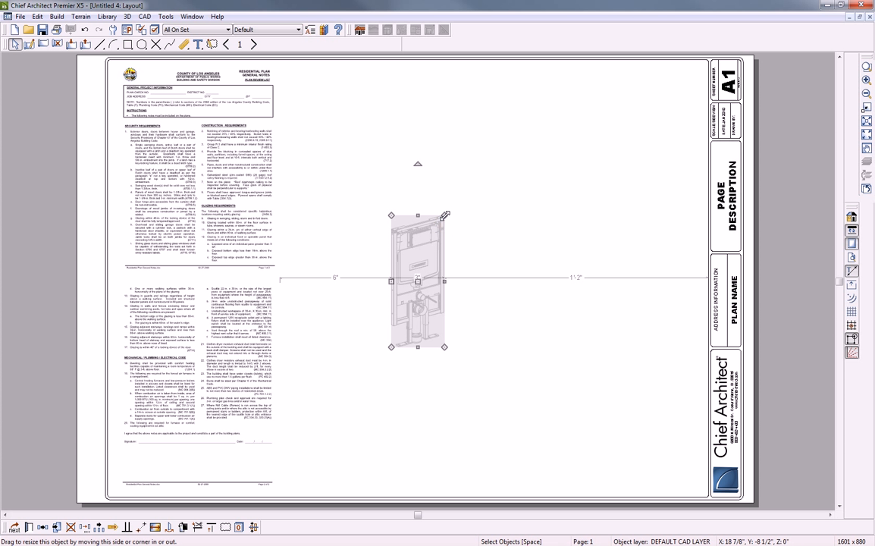
drag(445, 216, 554, 89)
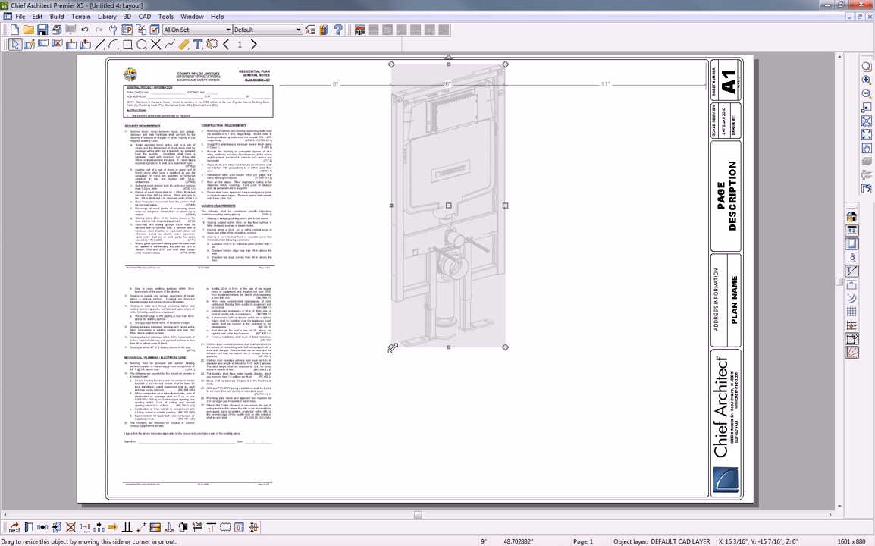
mouse_move(392, 347)
mouse_down()
mouse_move(343, 408)
mouse_move(307, 474)
mouse_up()
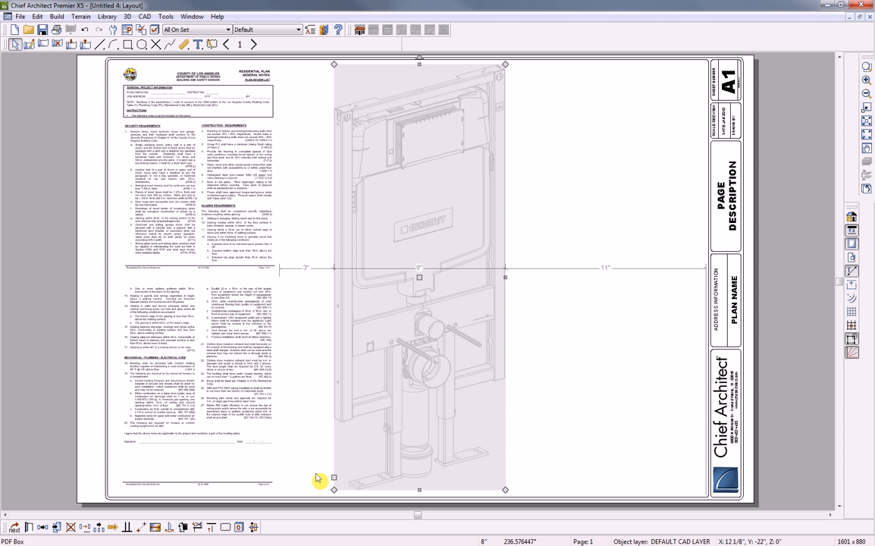
key(Escape)
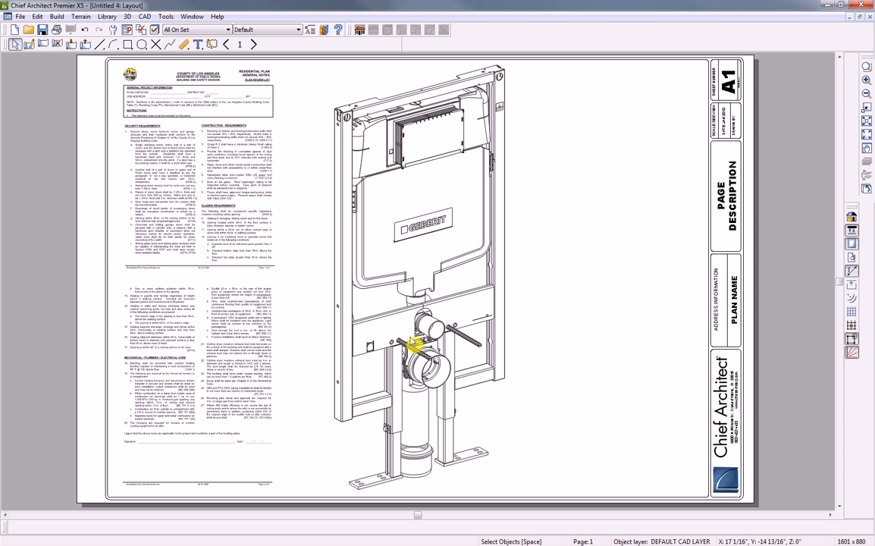
click(865, 67)
drag(369, 306, 498, 391)
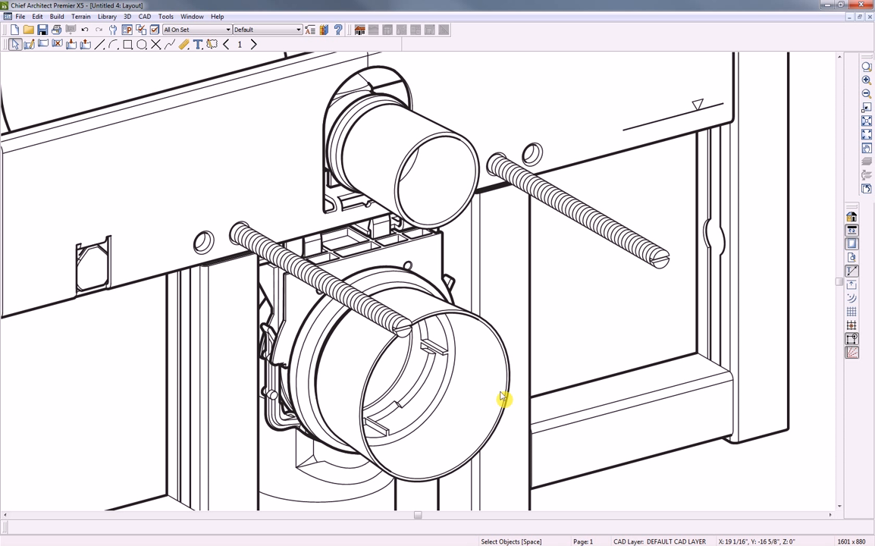
click(867, 68)
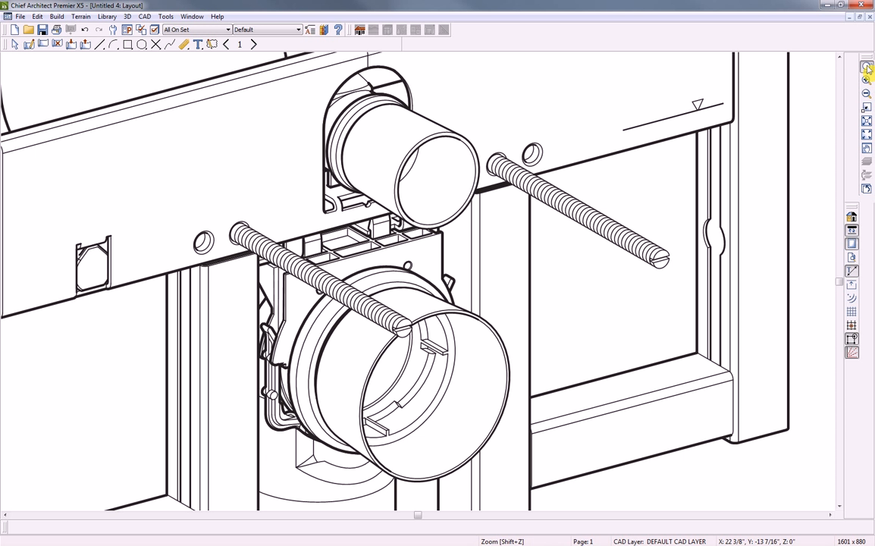
click(868, 136)
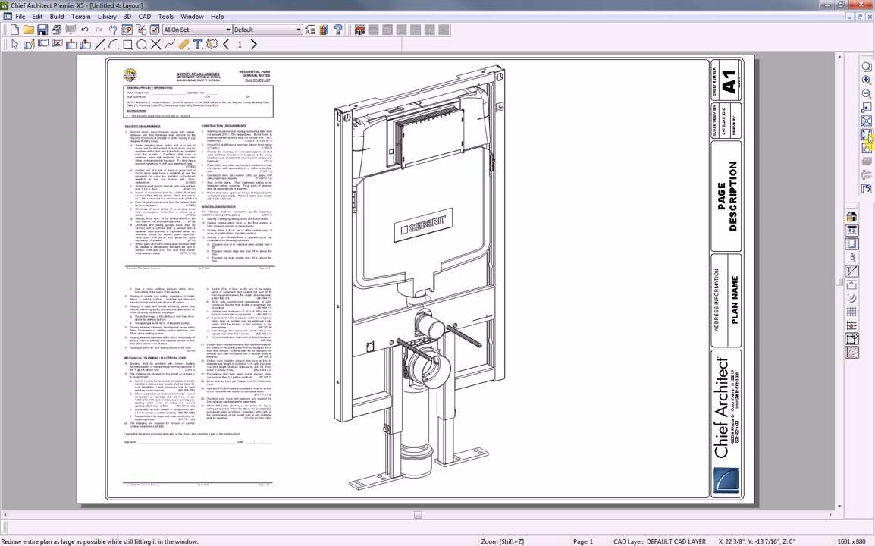
Close the Untitled 4 layout and the Untitled 3 plan, discarding changes to both
click(869, 18)
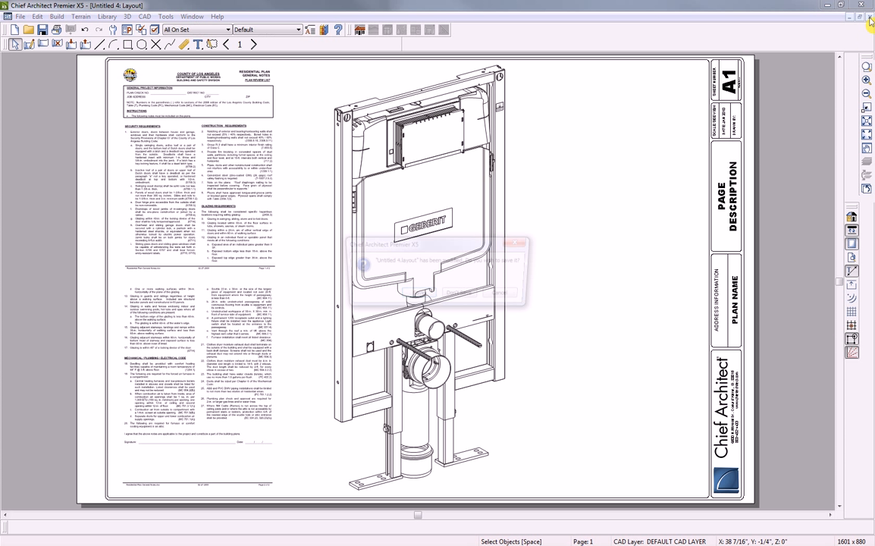
click(464, 297)
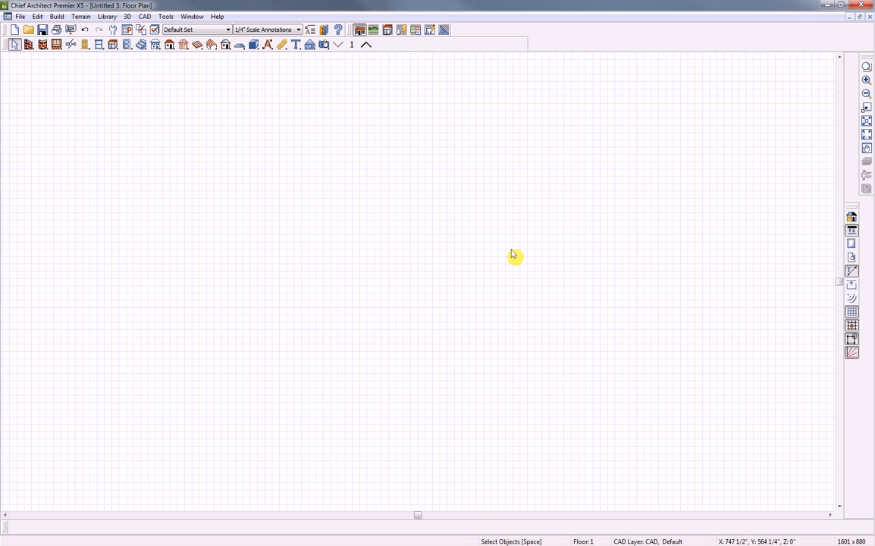
click(870, 16)
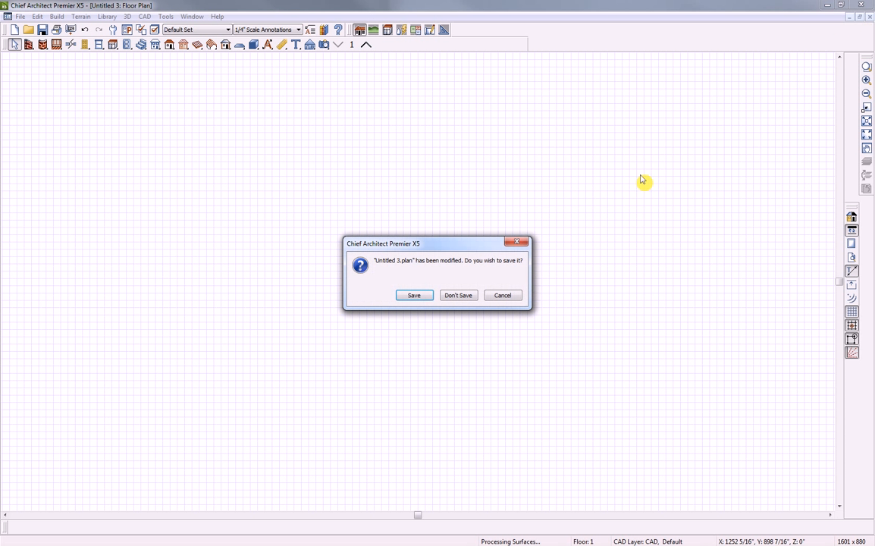
click(467, 296)
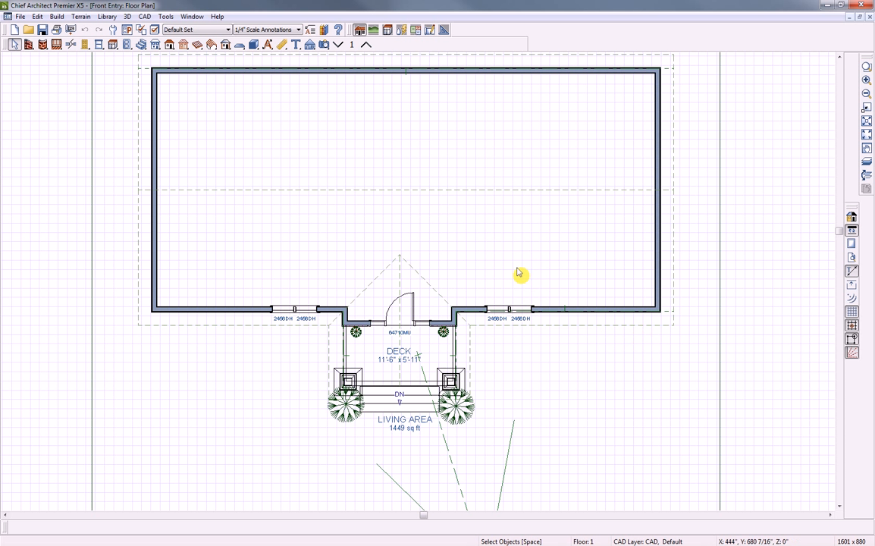
Open a Full Camera view framed on the front porch, render it as Glass House, and tile it
click(324, 44)
click(421, 46)
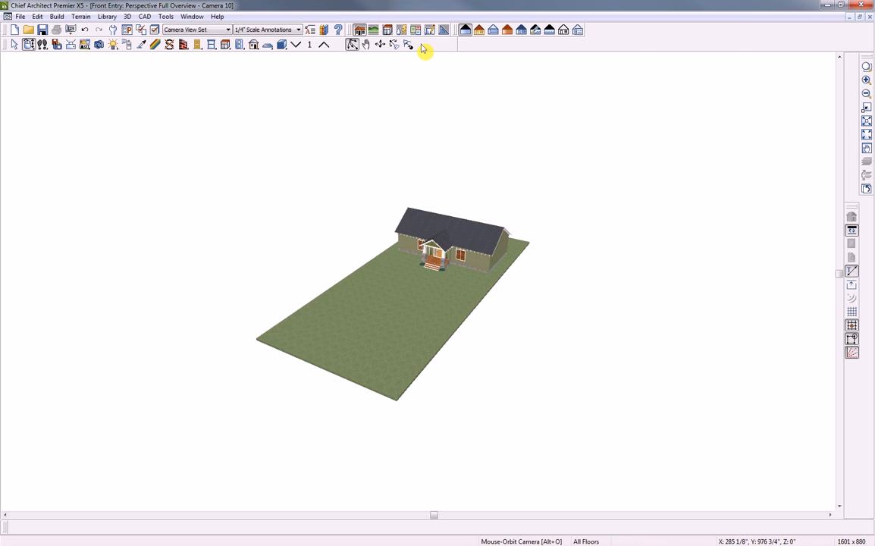
drag(435, 201, 461, 275)
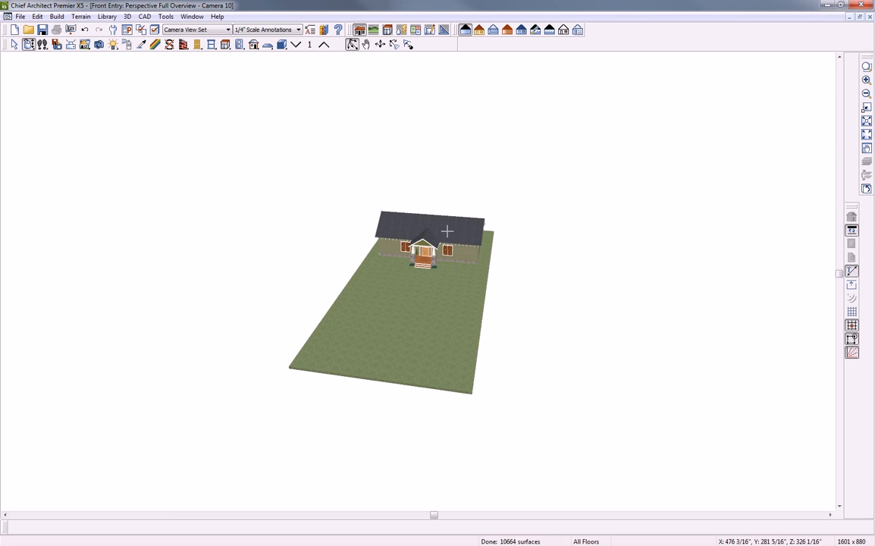
scroll(416, 240, up, 6)
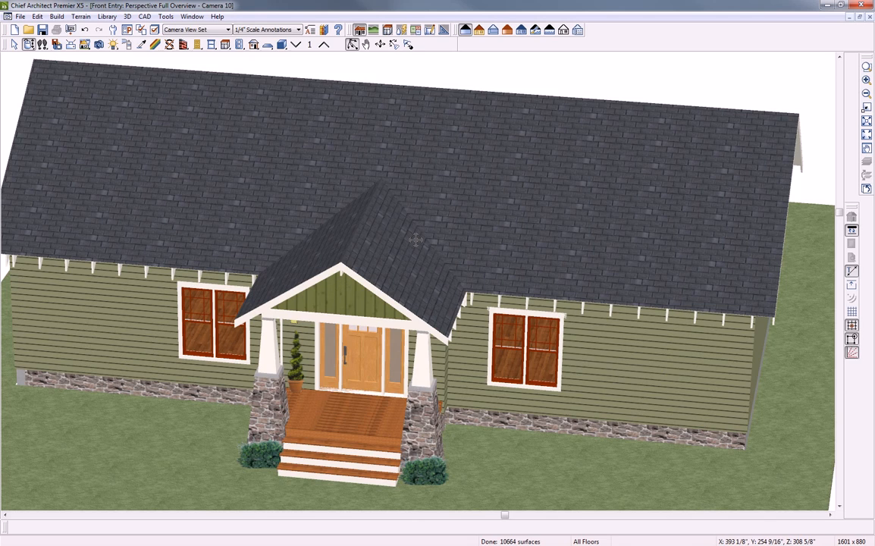
scroll(416, 239, up, 2)
drag(331, 239, 347, 240)
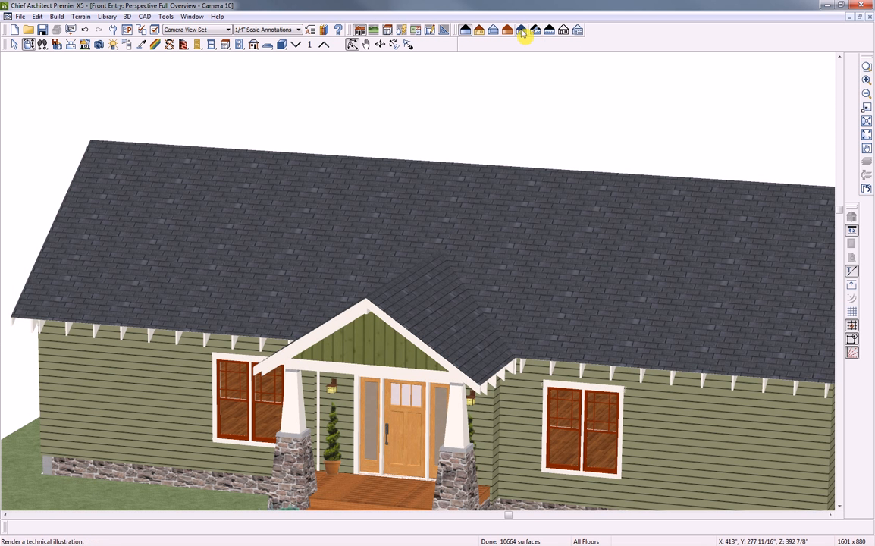
click(495, 31)
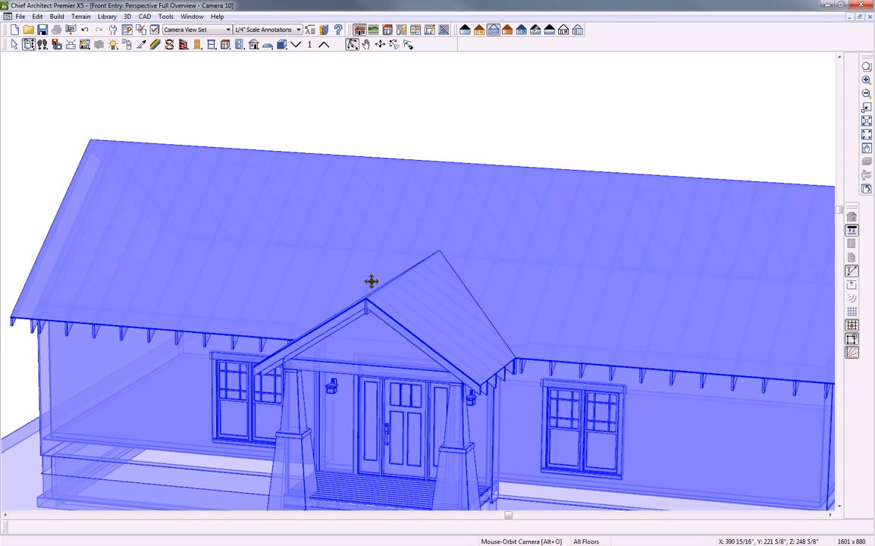
key(shift+F4)
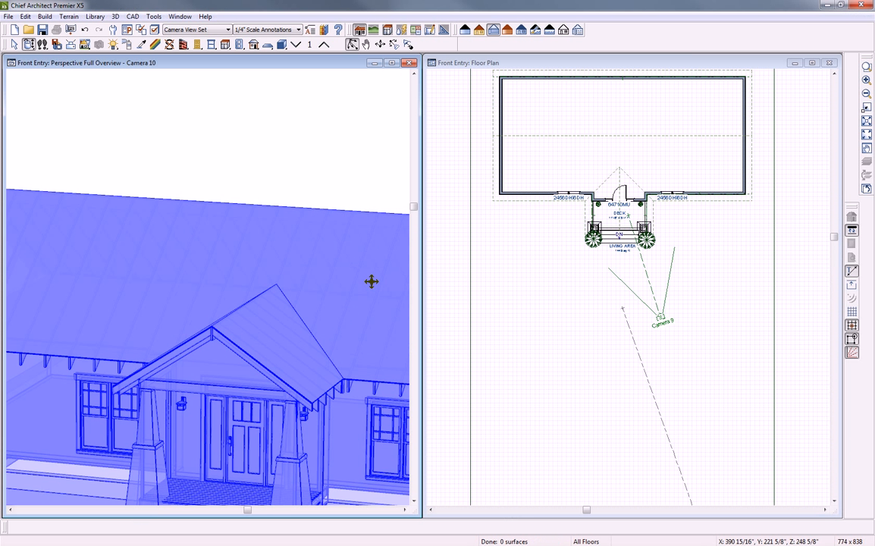
Center the floor plan, then add the default ridge cap (1/2" high, 6" wide) in Build Roof
click(541, 278)
middle_drag(542, 278, 545, 361)
scroll(596, 272, up, 1)
scroll(597, 273, up, 1)
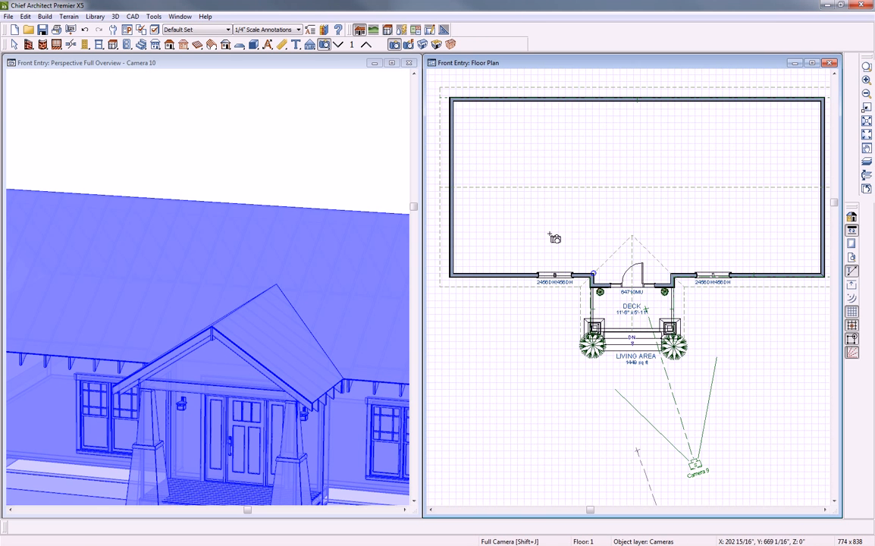
double_click(170, 47)
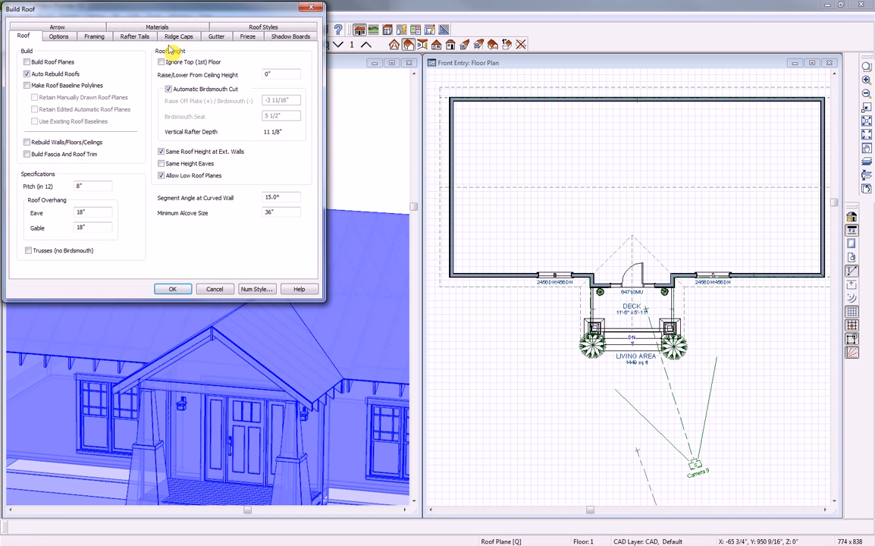
drag(173, 13, 631, 136)
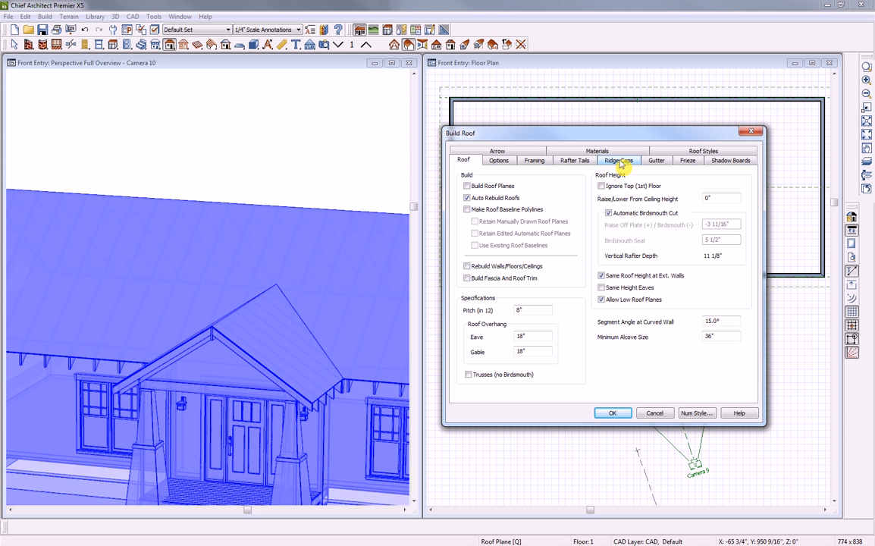
click(619, 161)
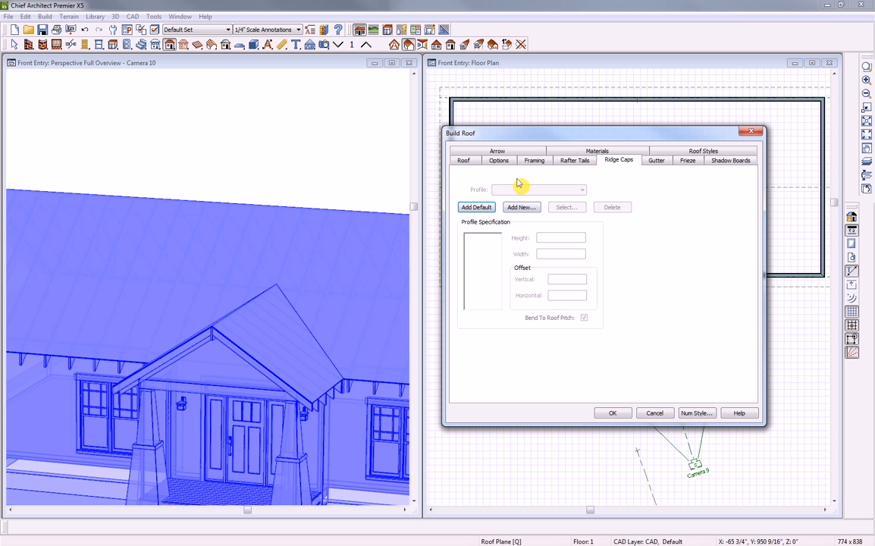
click(476, 208)
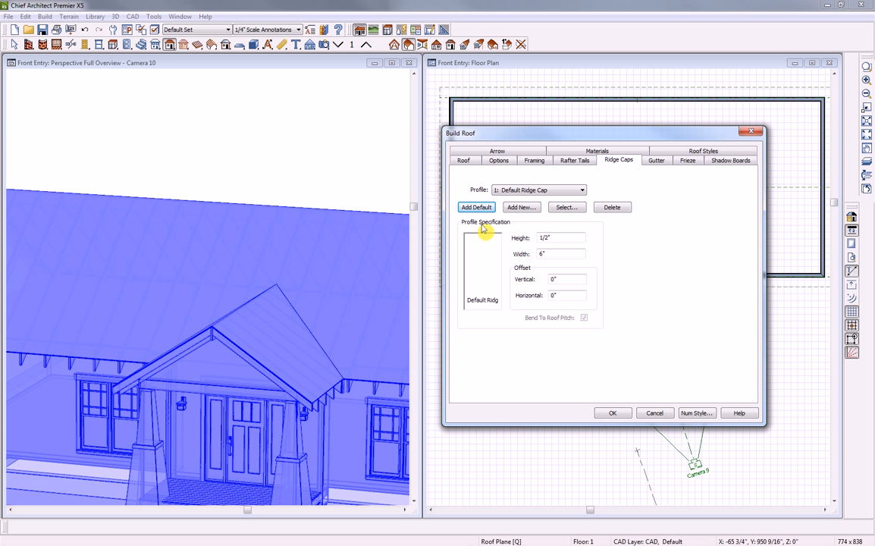
click(613, 415)
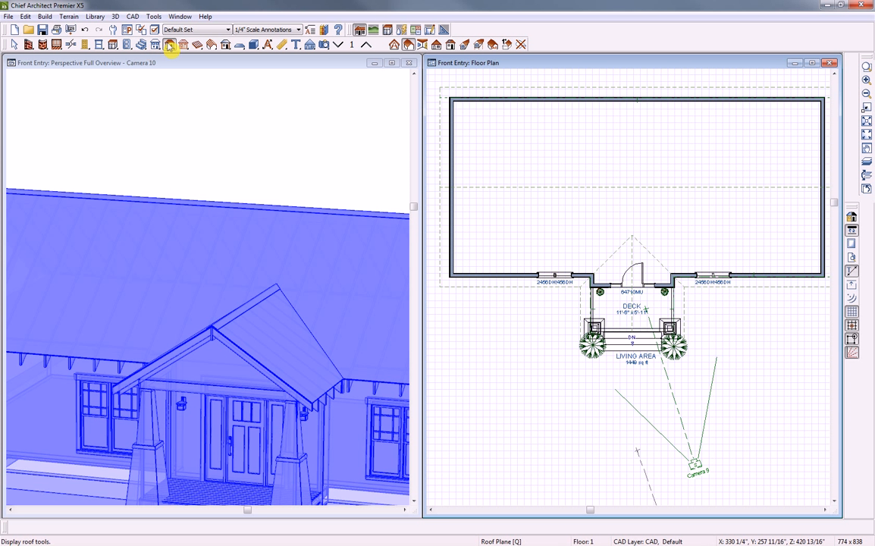
Delete the default ridge cap in Build Roof's Ridge Caps settings
double_click(171, 45)
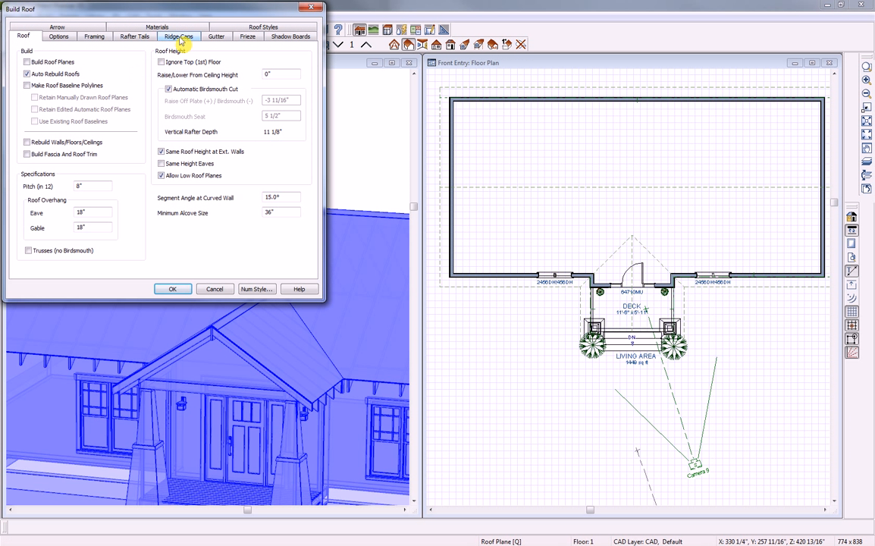
click(179, 36)
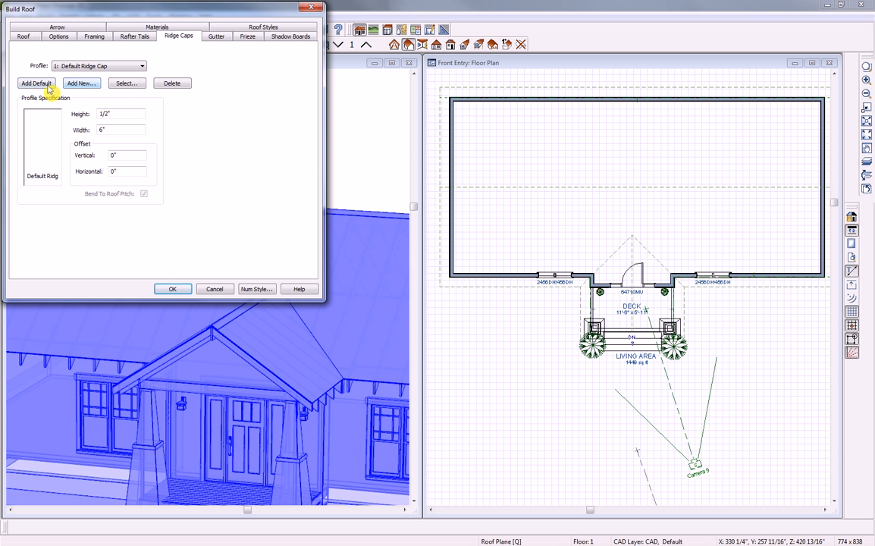
click(178, 85)
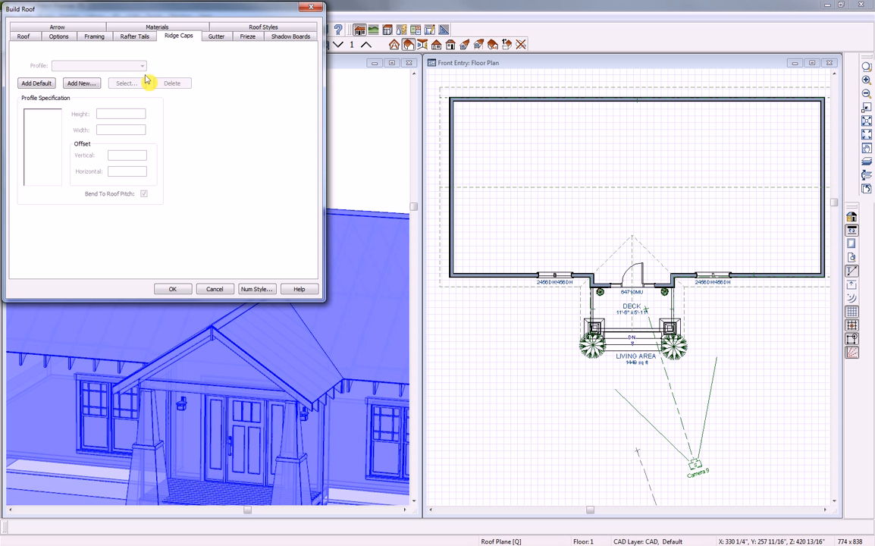
Add the CRC - 08 profile from Bonus Catalogs > Ridge Caps and rebuild the roof
click(70, 83)
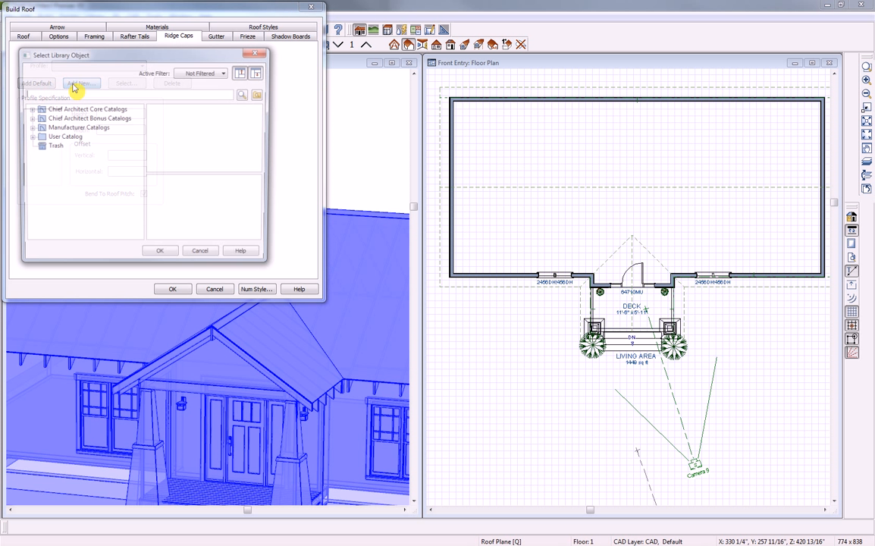
click(28, 109)
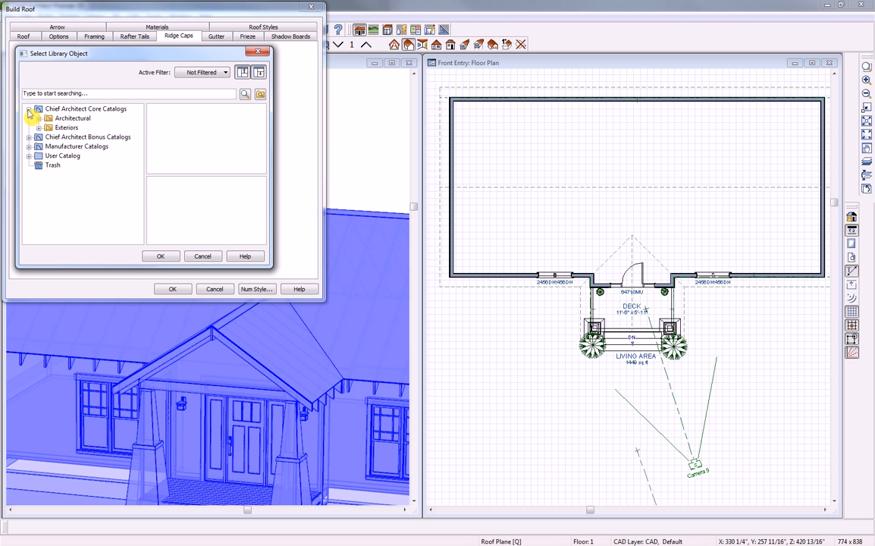
click(38, 119)
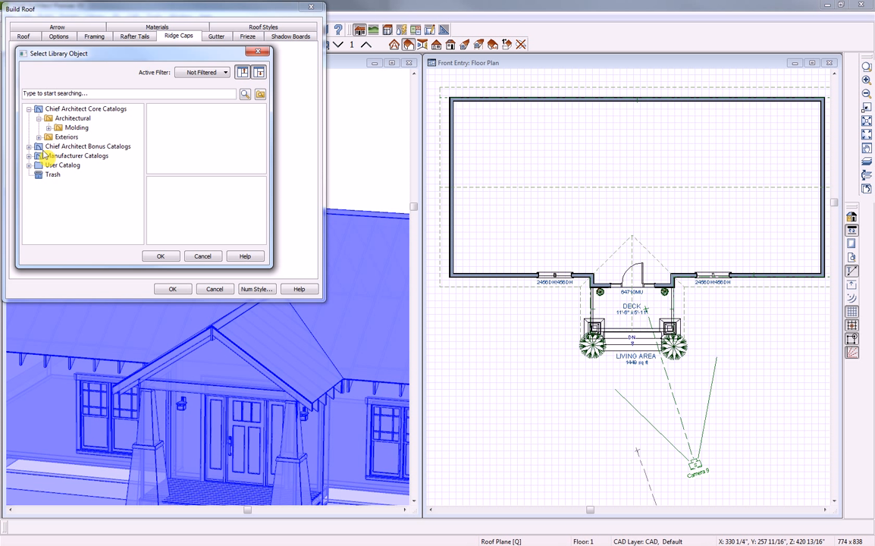
click(29, 146)
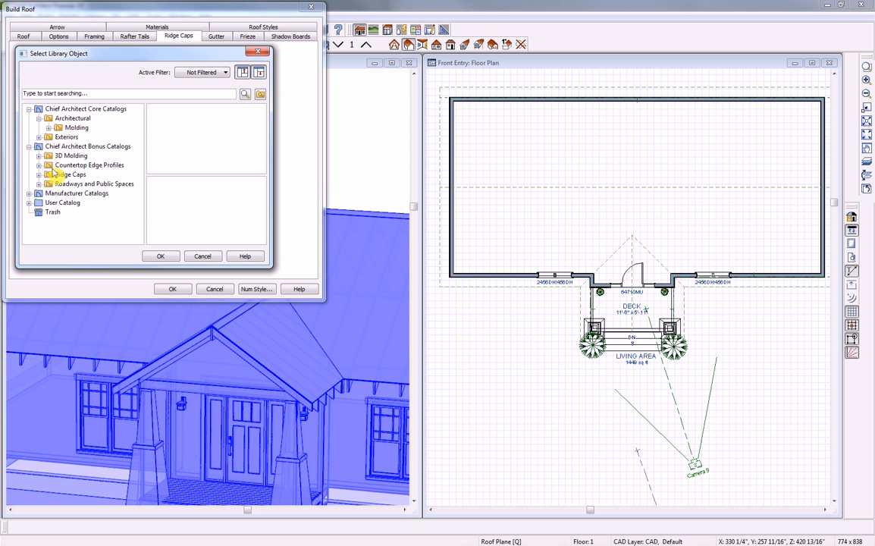
click(39, 175)
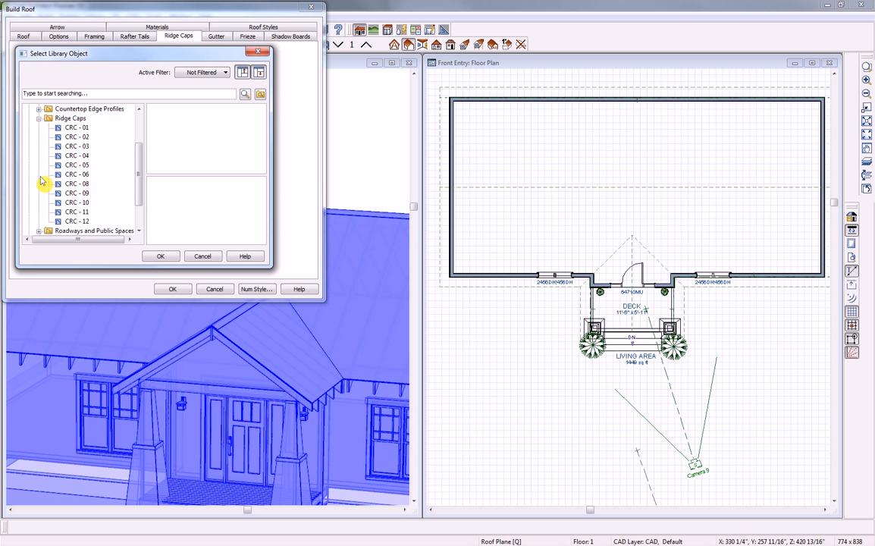
click(69, 119)
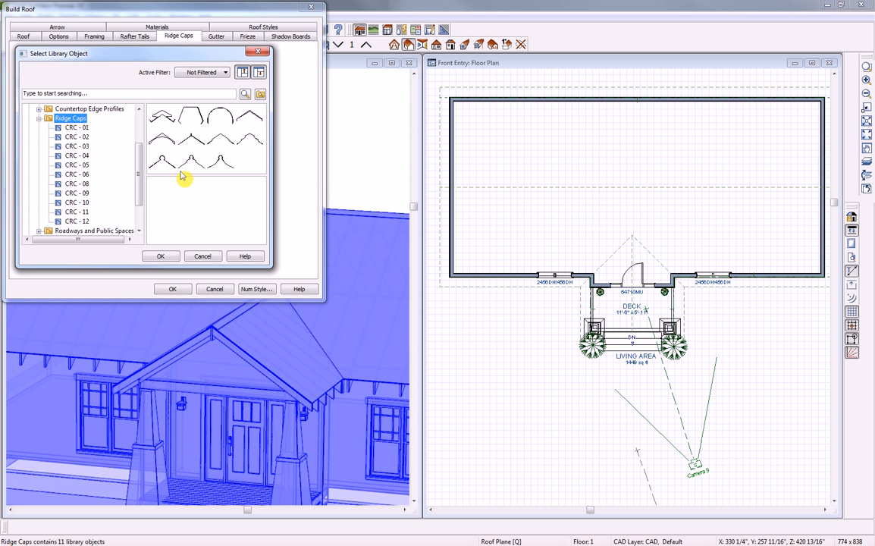
click(219, 140)
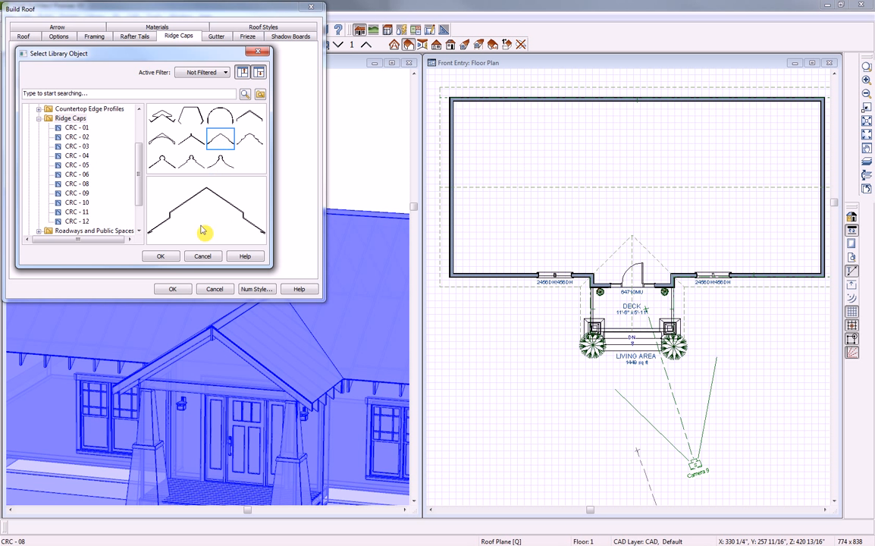
click(160, 256)
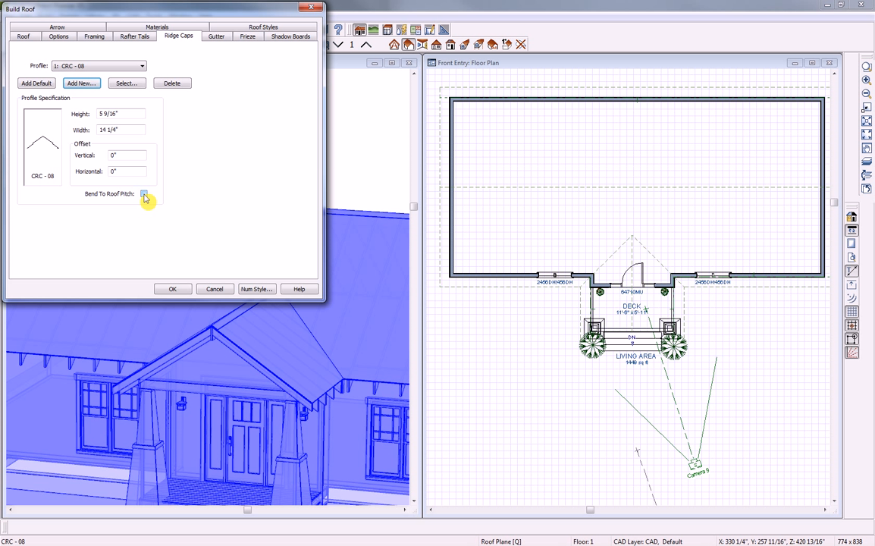
click(172, 289)
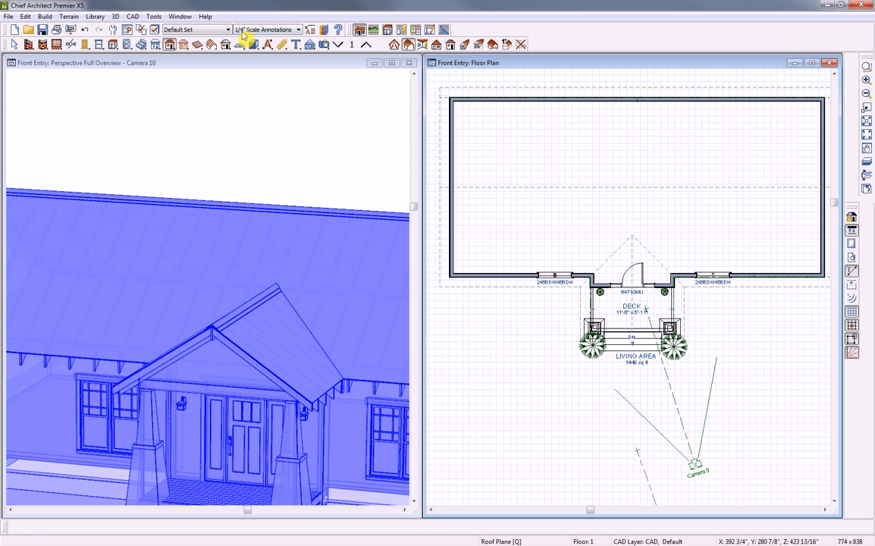
double_click(170, 43)
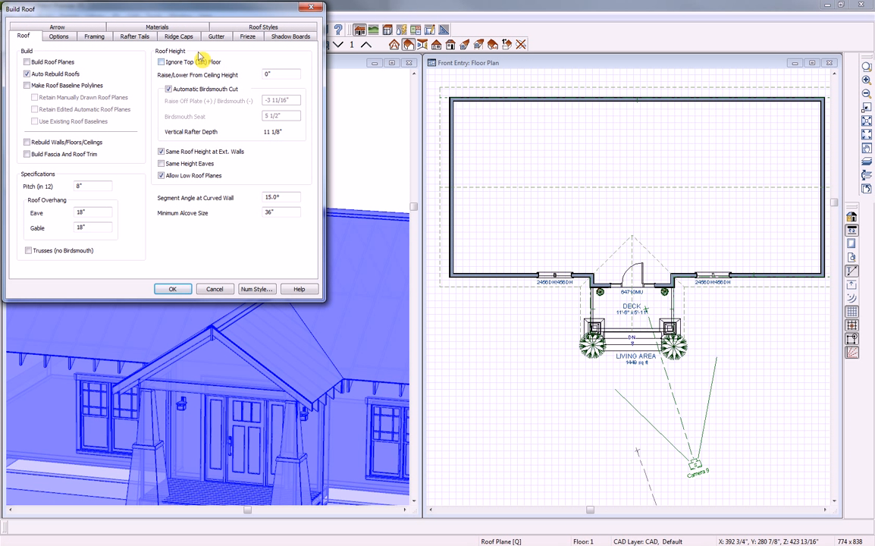
Add a Base Molding CA-001 shadow board on eaves and gables and apply the roof settings
click(280, 39)
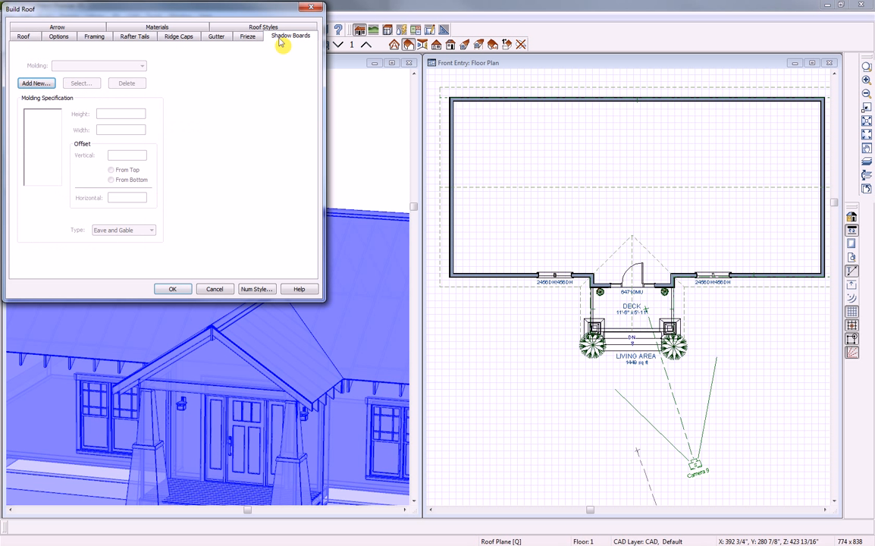
click(36, 83)
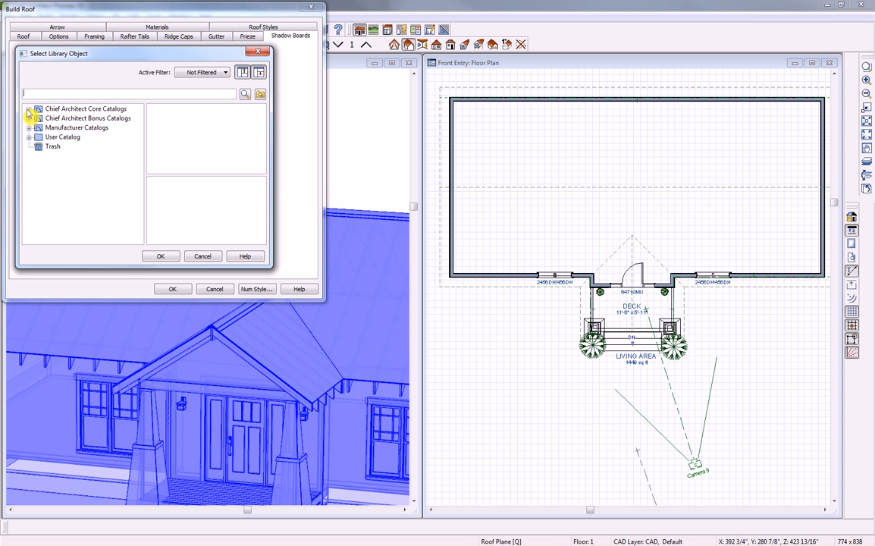
click(29, 108)
click(39, 119)
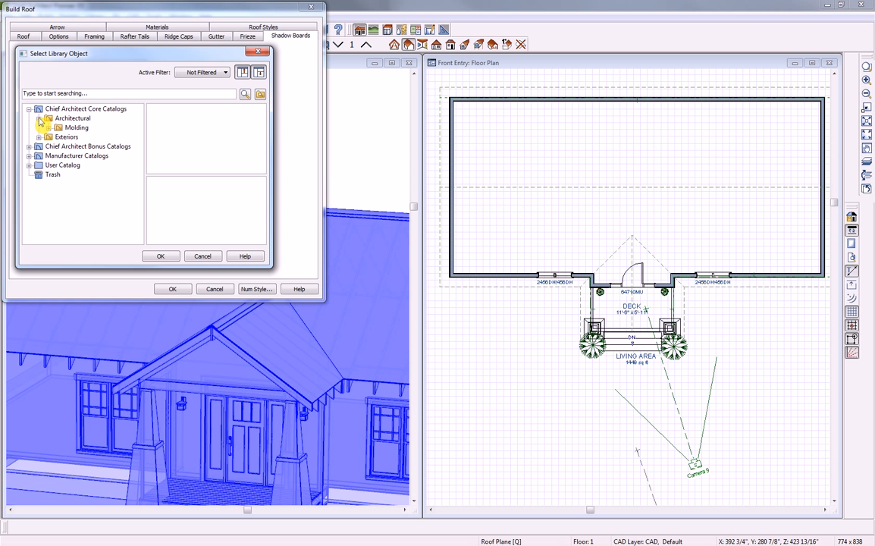
click(49, 128)
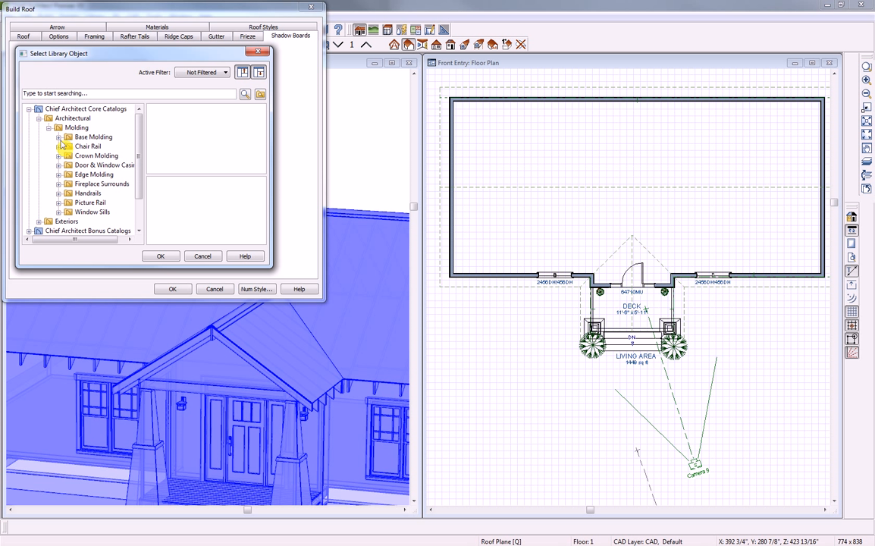
click(58, 137)
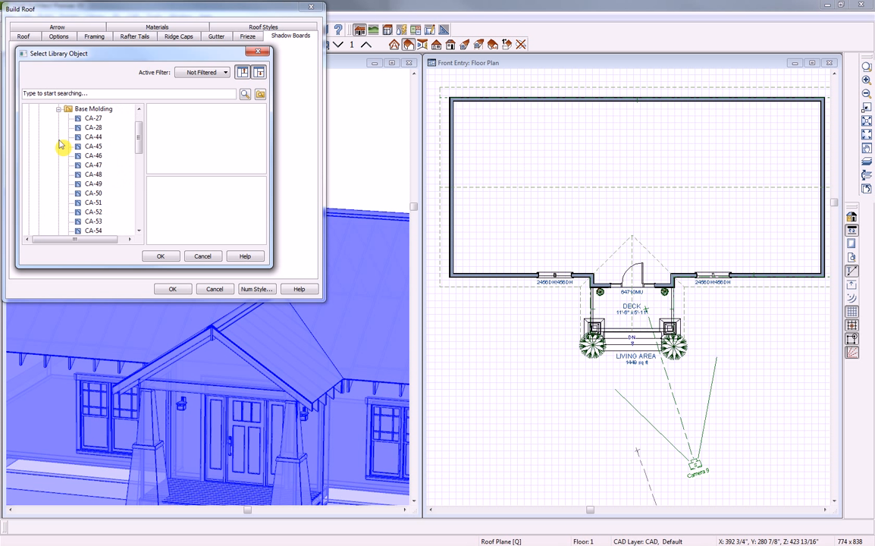
drag(139, 133, 152, 197)
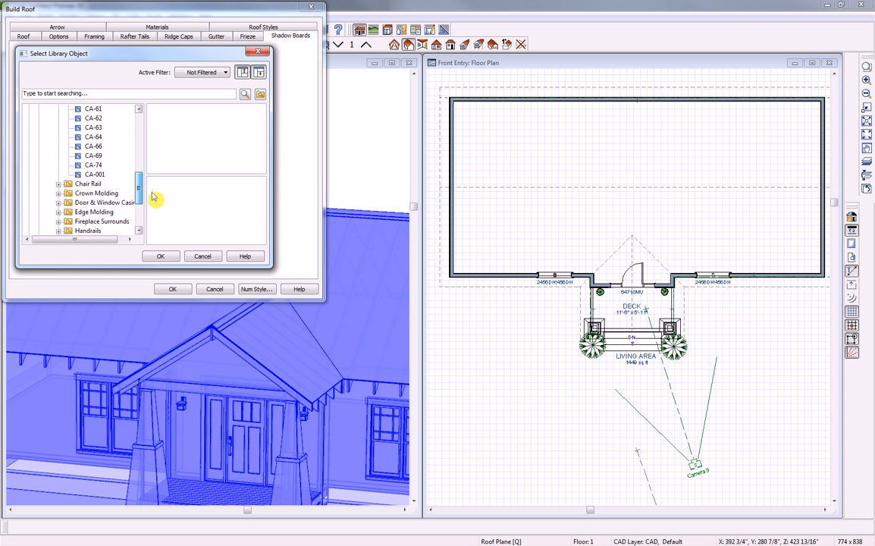
click(95, 175)
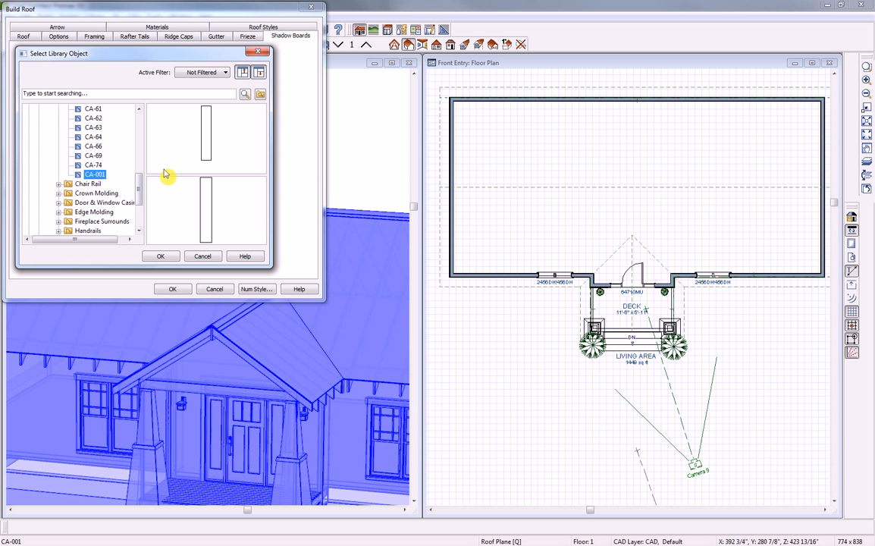
click(161, 256)
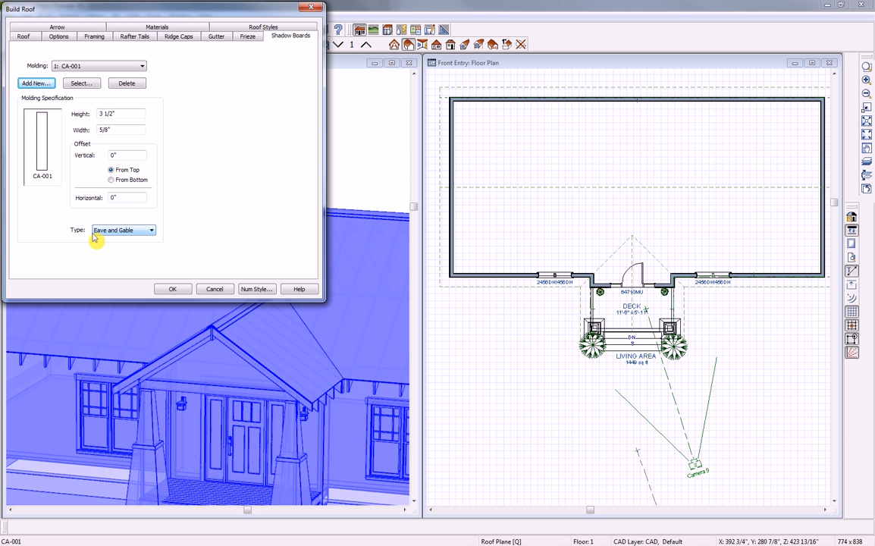
click(152, 232)
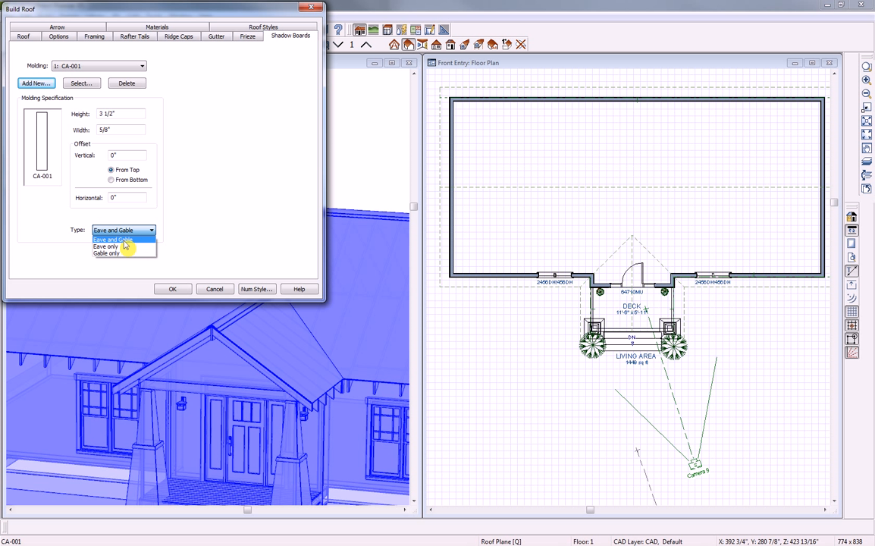
click(124, 240)
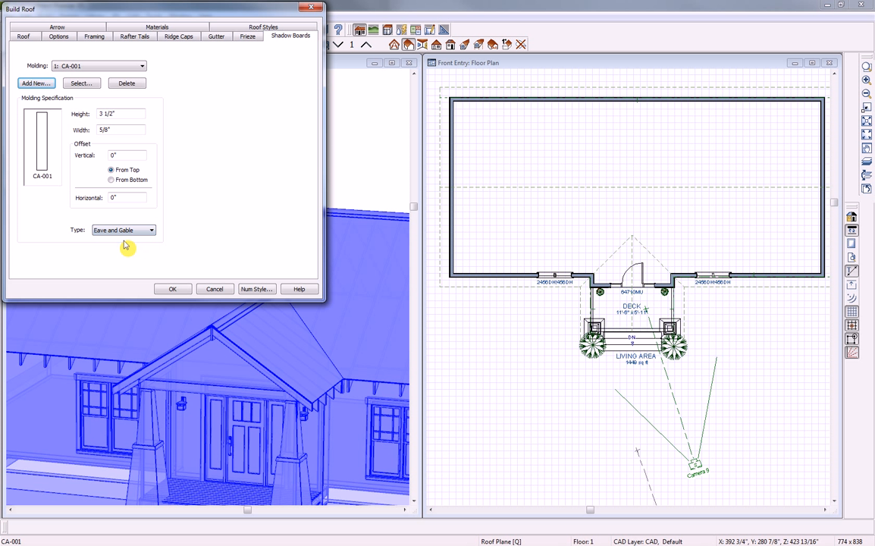
click(172, 290)
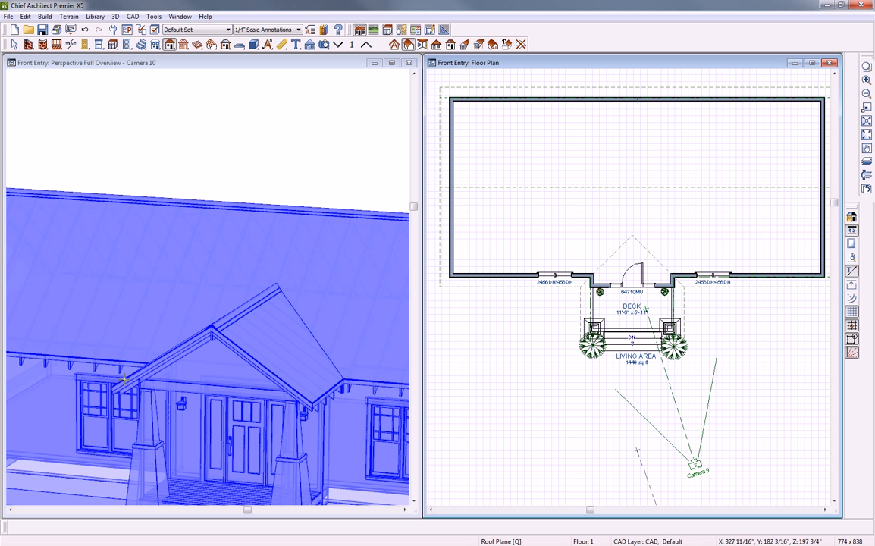
Move the 3D camera in close on the porch gable, then close the 3D view
click(219, 67)
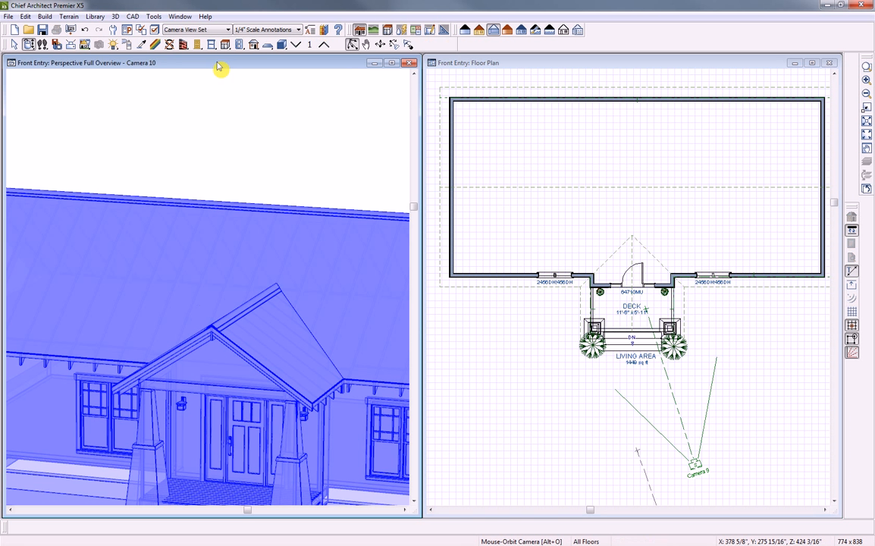
click(29, 44)
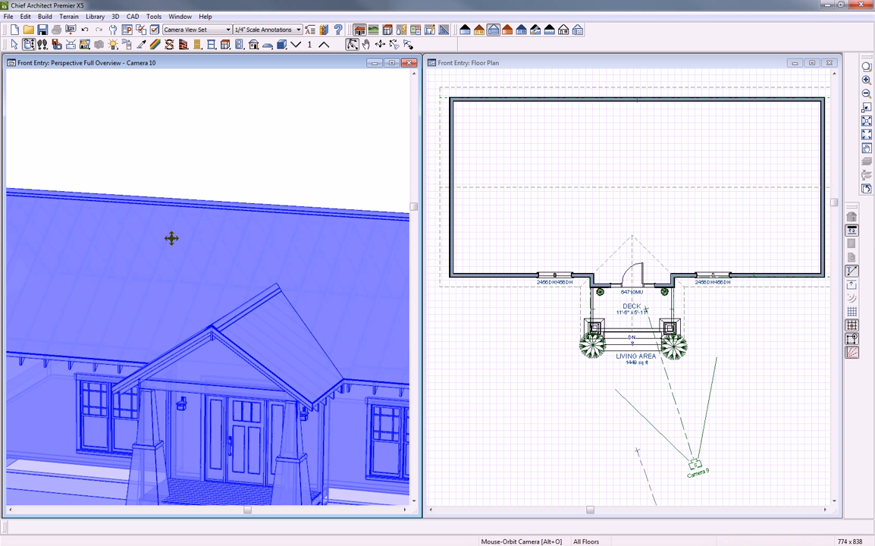
drag(197, 347, 215, 326)
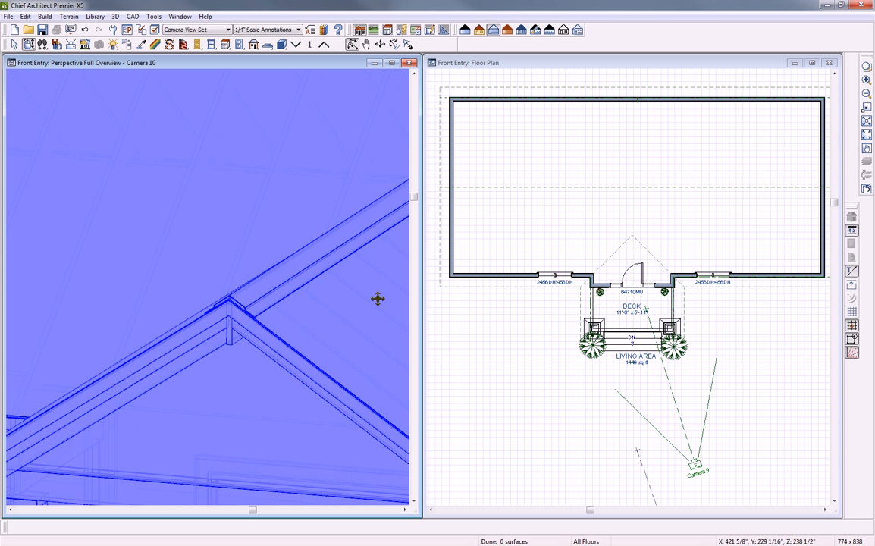
click(409, 64)
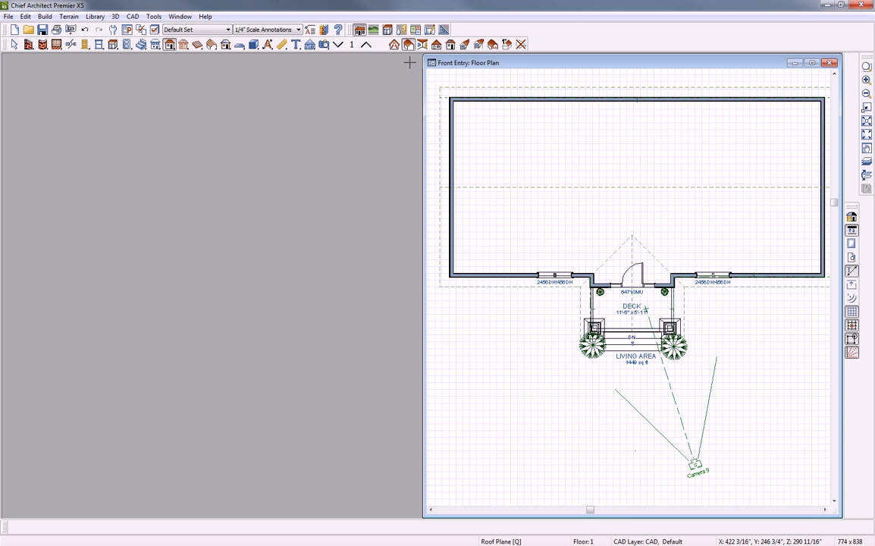
Maximize the floor plan and zoom so the building fills the window
click(812, 64)
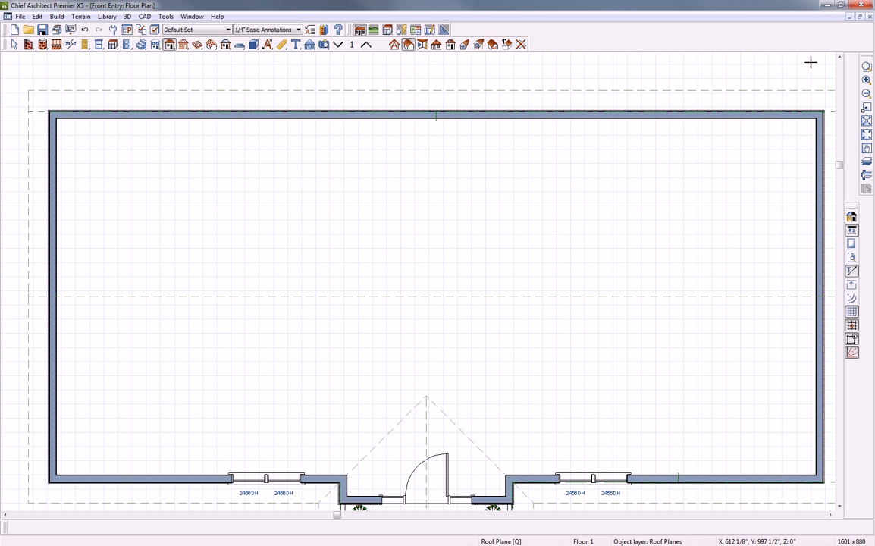
click(866, 136)
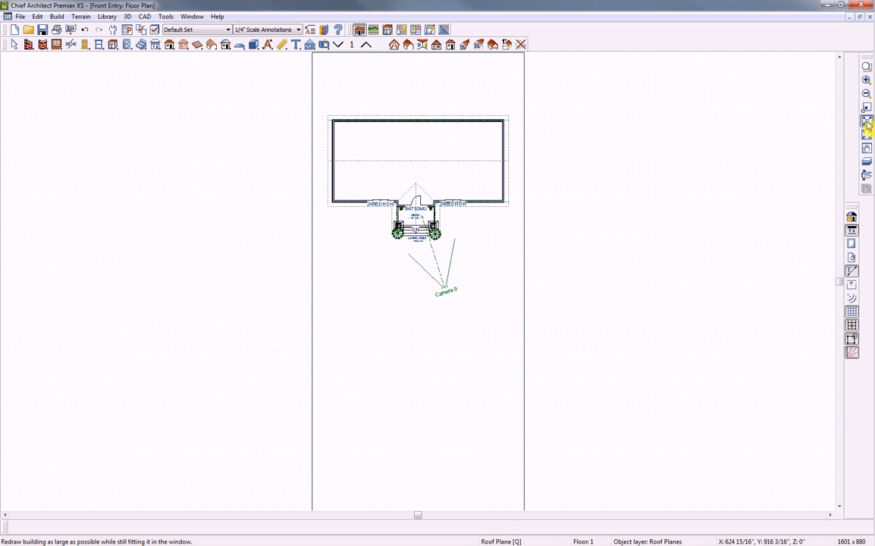
click(866, 148)
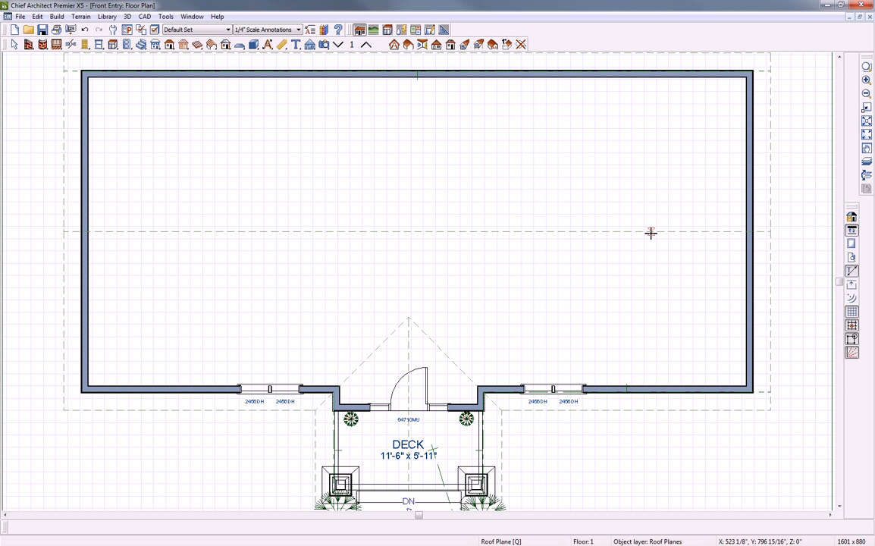
click(750, 296)
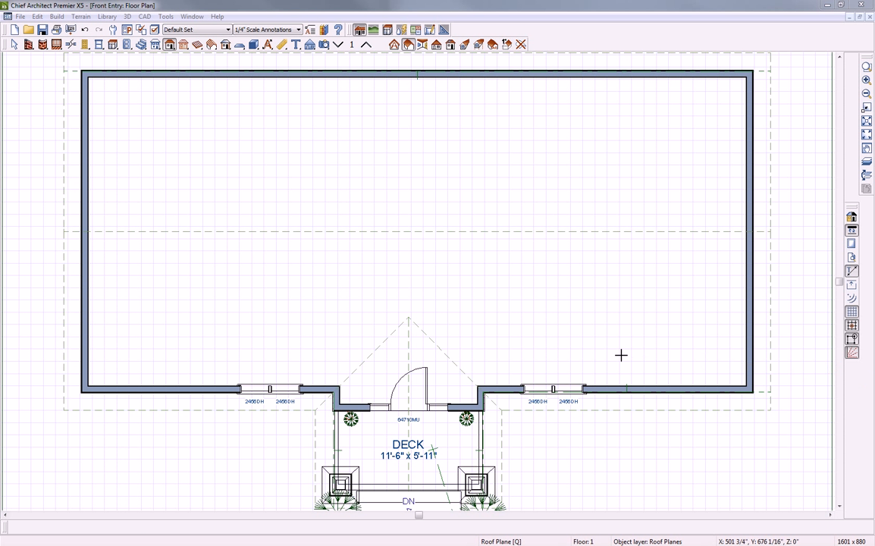
Switch the plan to the Framing Set layer set and select the left porch roof plane
click(227, 30)
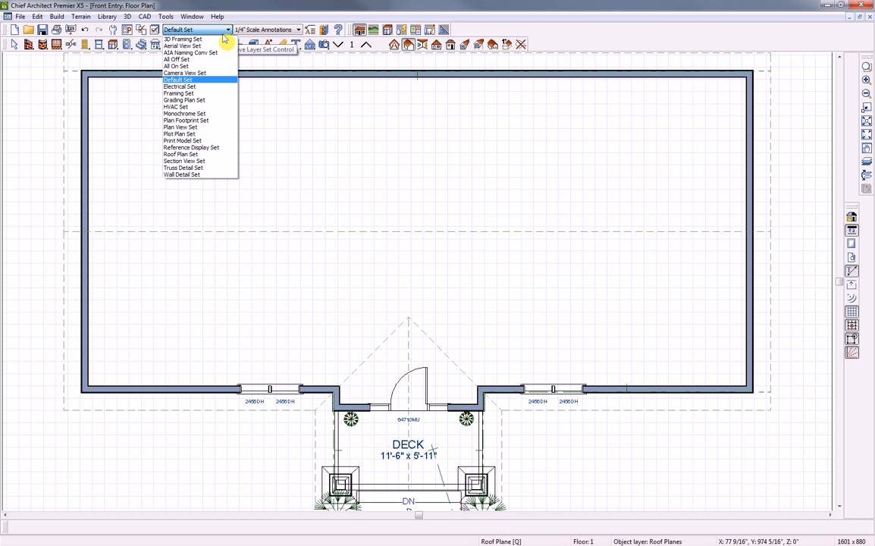
click(190, 94)
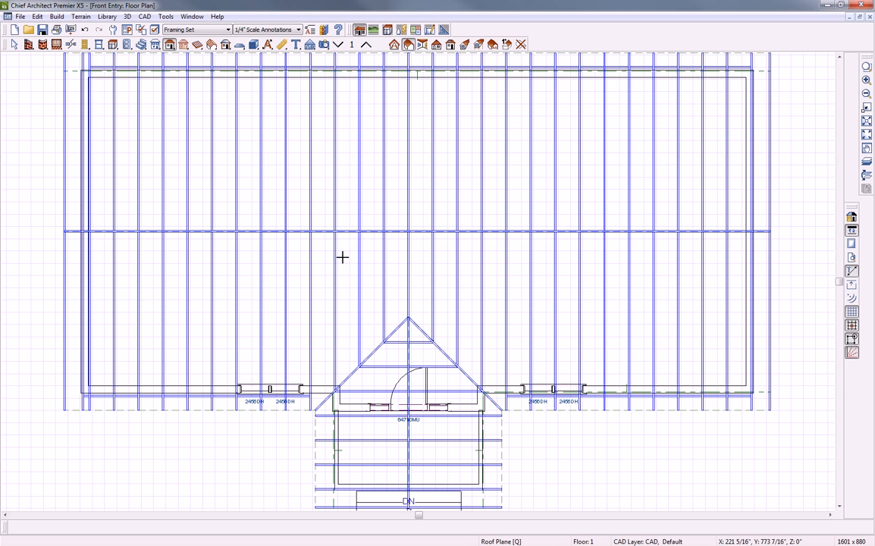
scroll(343, 257, down, 1)
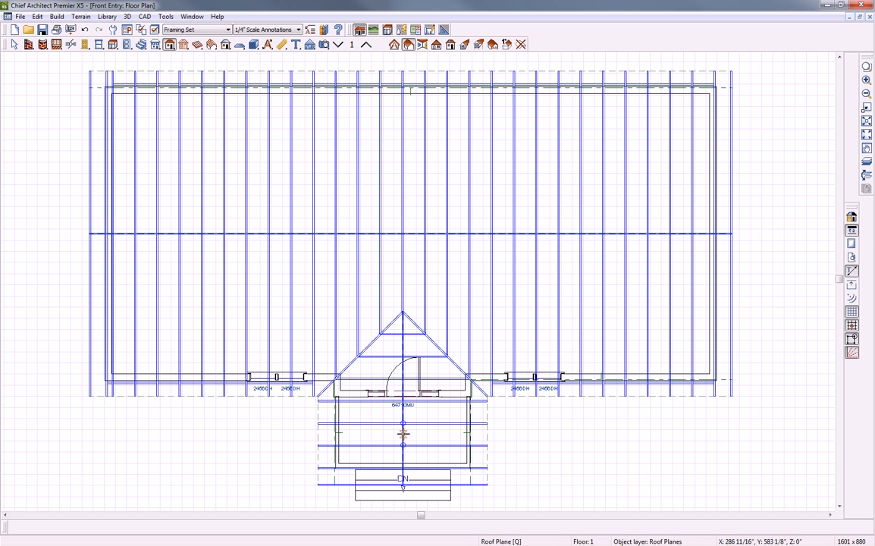
key(space)
click(319, 442)
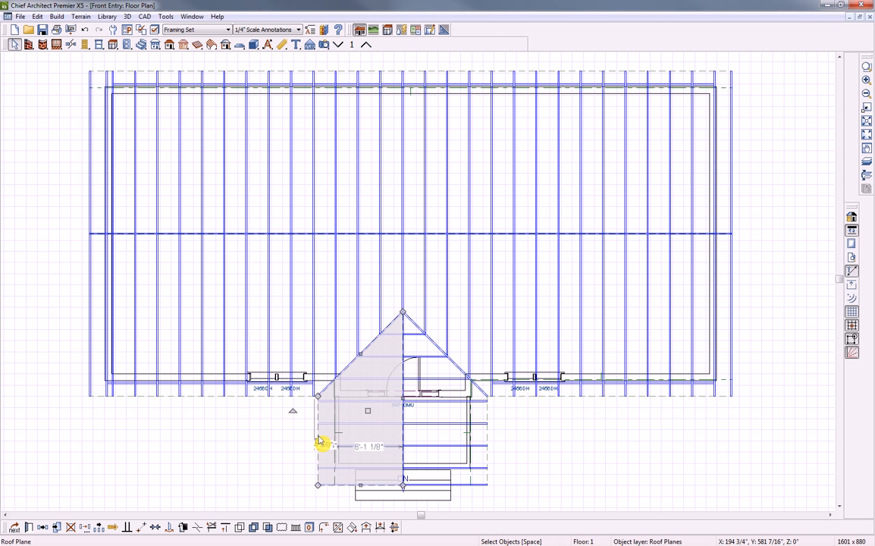
Set both porch roof planes' rafter spacing to 16" on center, disabling Auto Rebuild Roofs
click(489, 441)
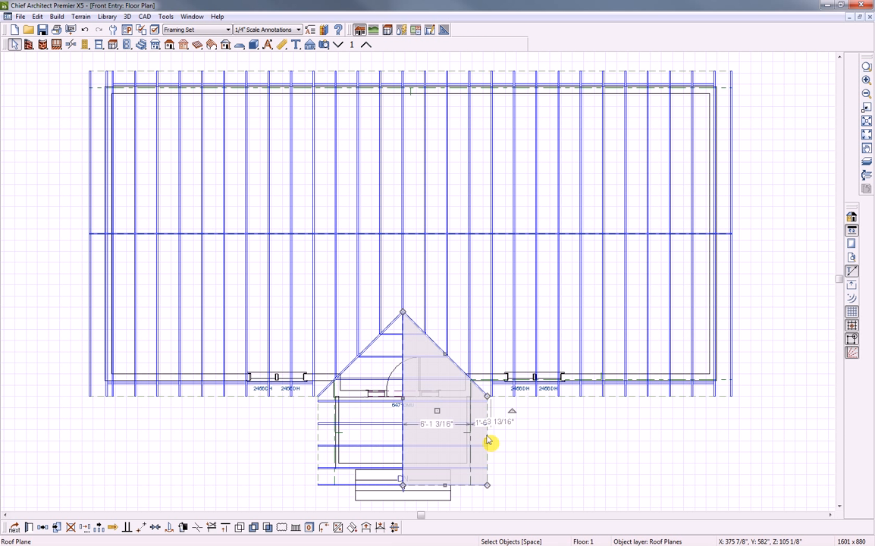
shift+click(320, 440)
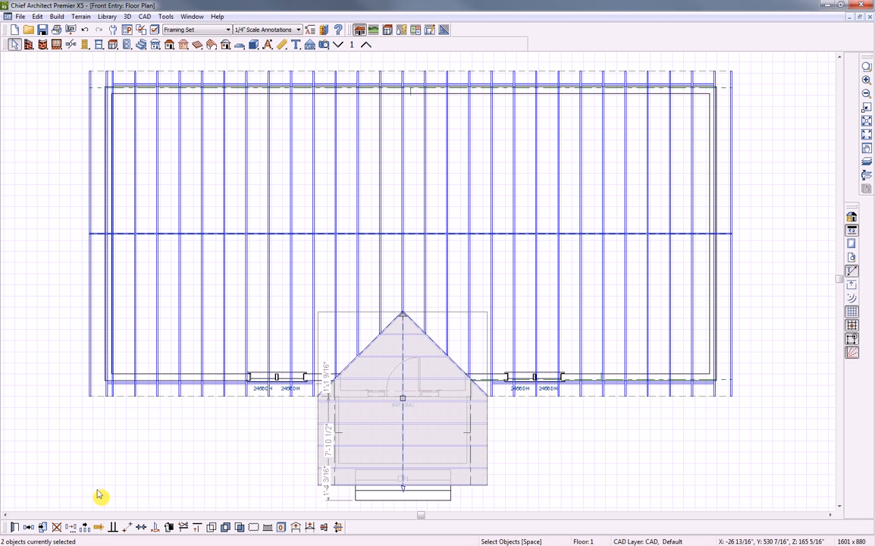
click(16, 528)
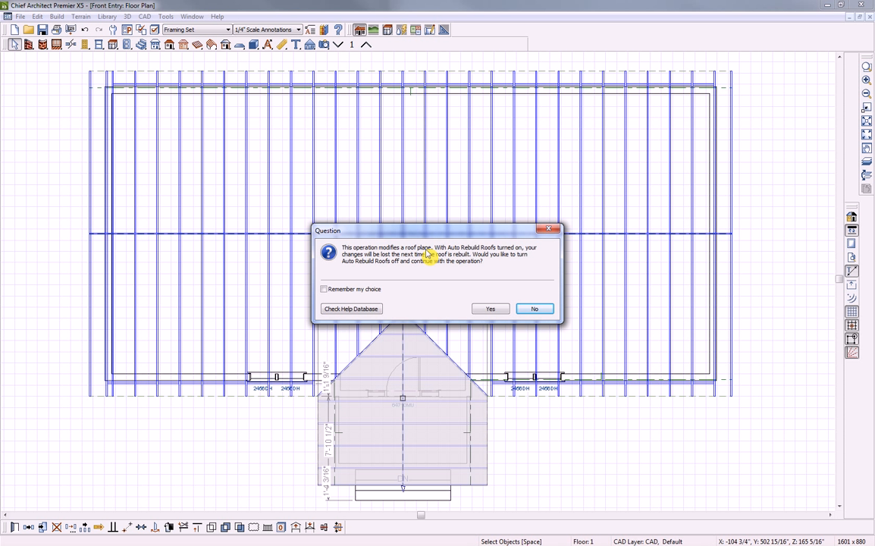
click(492, 308)
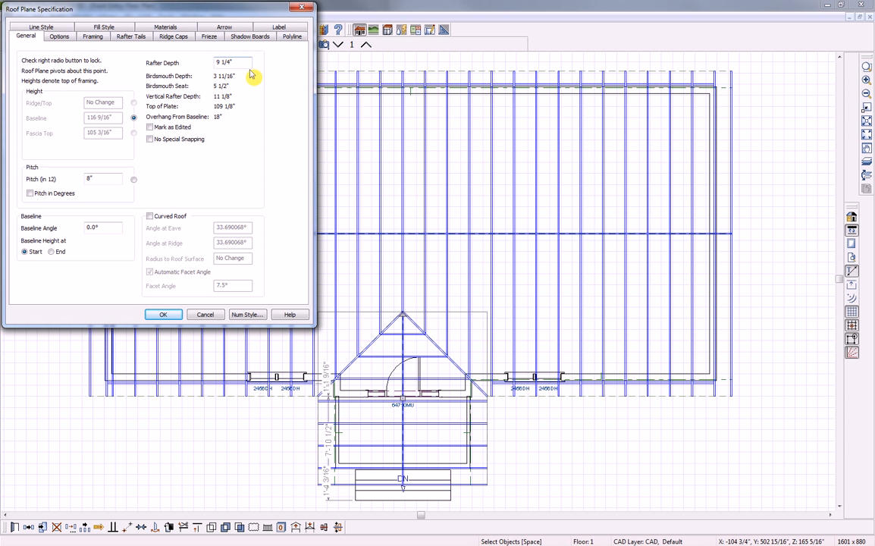
drag(187, 14, 203, 29)
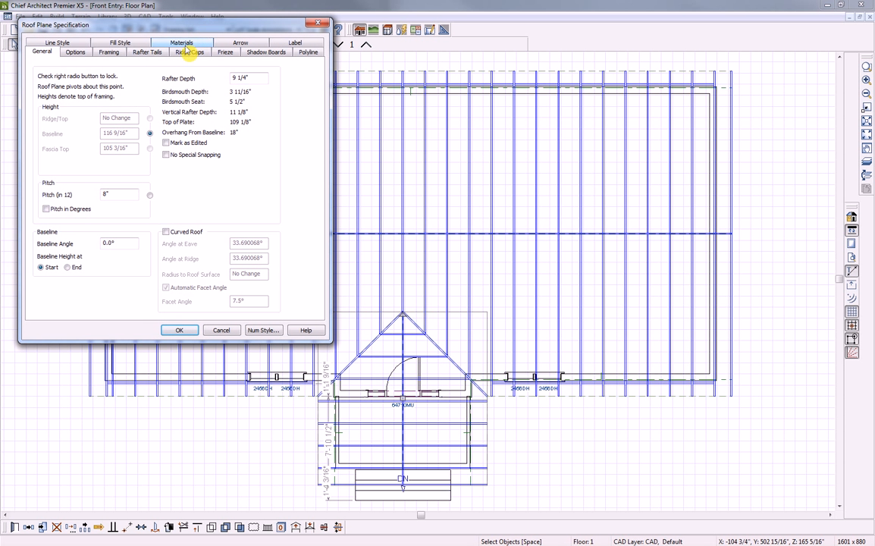
click(110, 52)
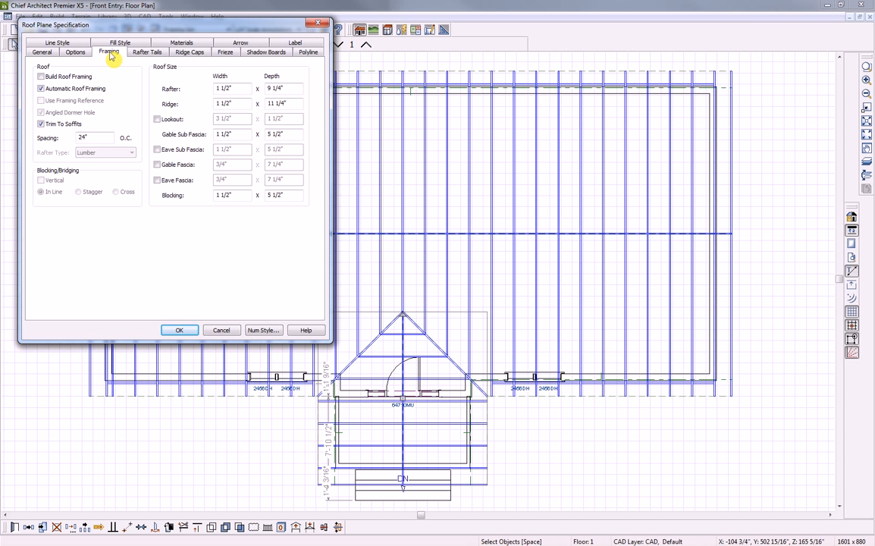
drag(94, 137, 75, 137)
text(16)
click(179, 332)
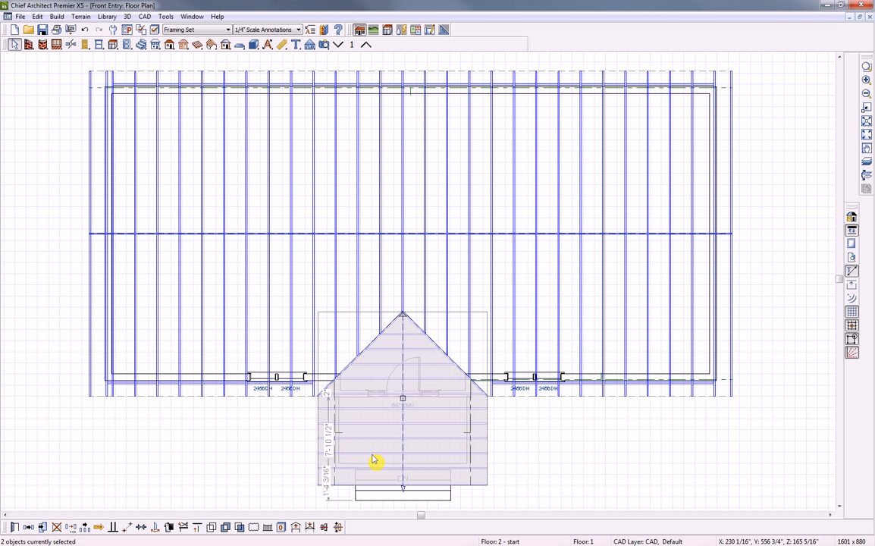
click(531, 448)
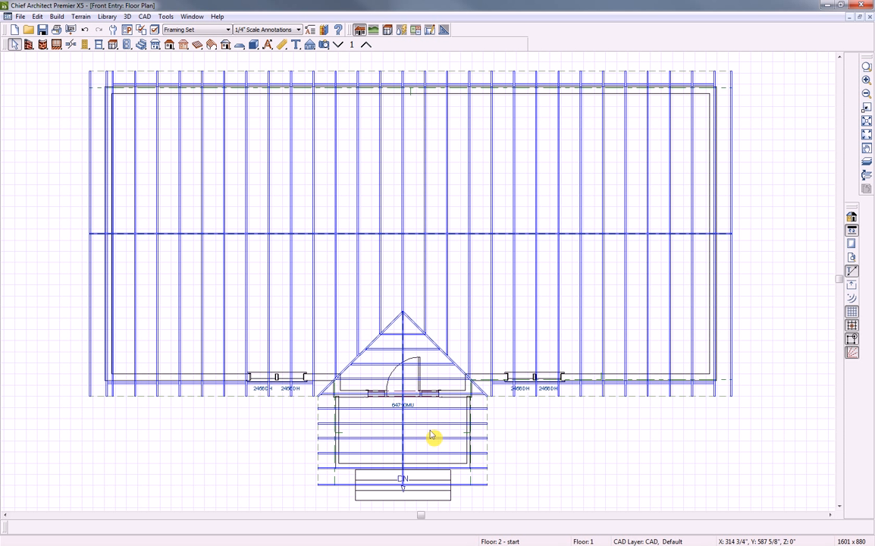
click(227, 29)
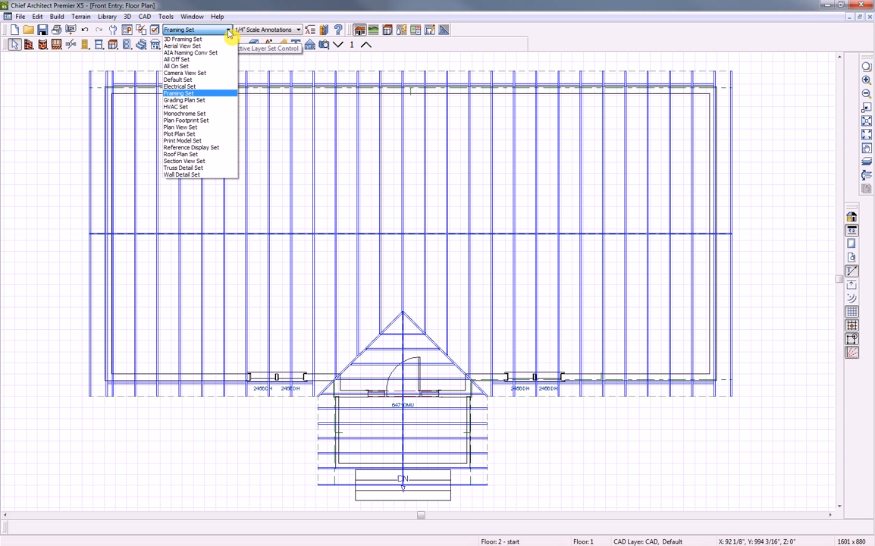
Switch to the Default Set layer display and review the lower roof plane's perimeter and areas unchanged
click(184, 81)
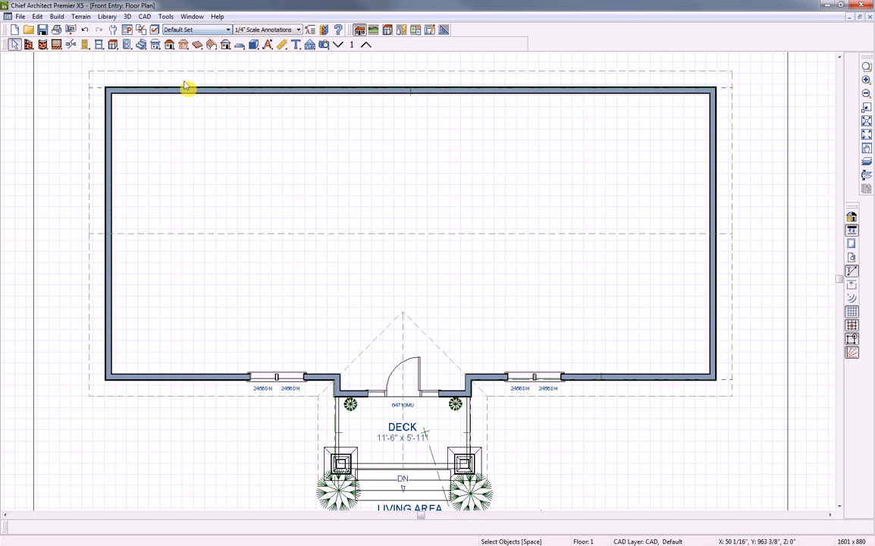
click(89, 278)
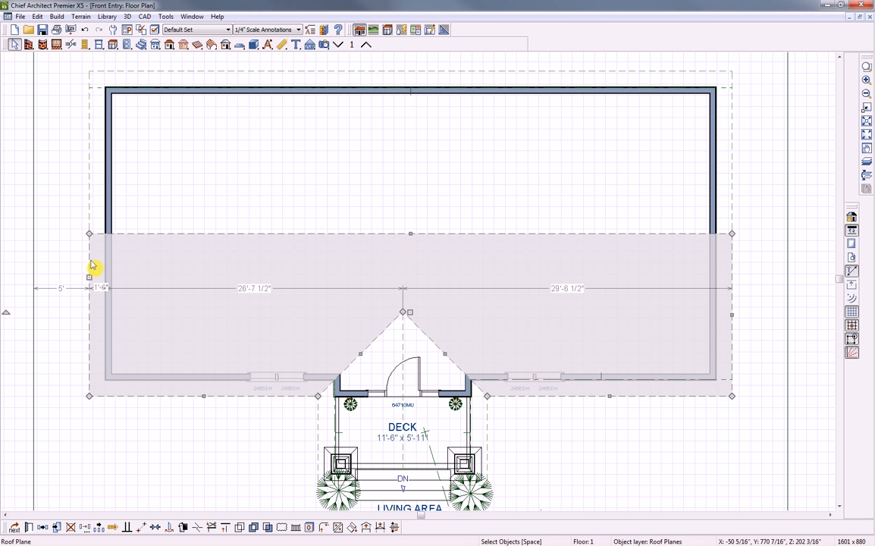
double_click(89, 277)
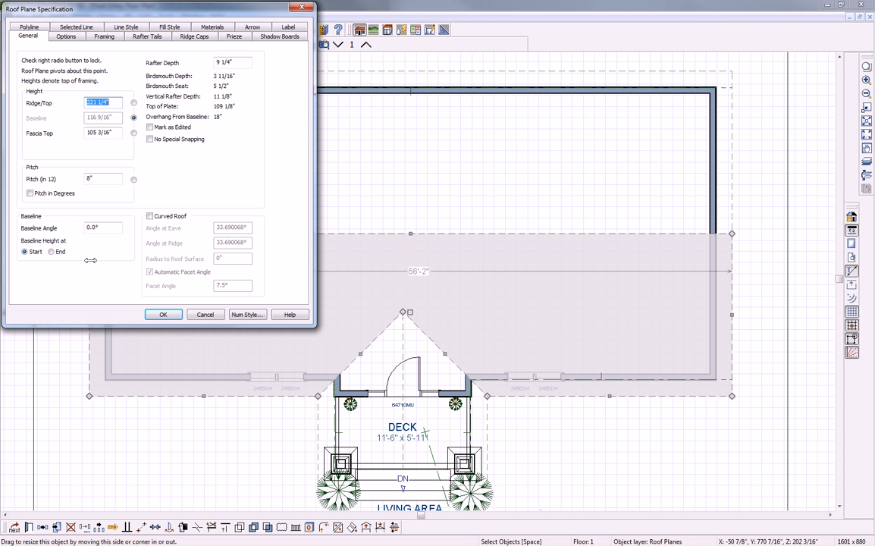
click(30, 28)
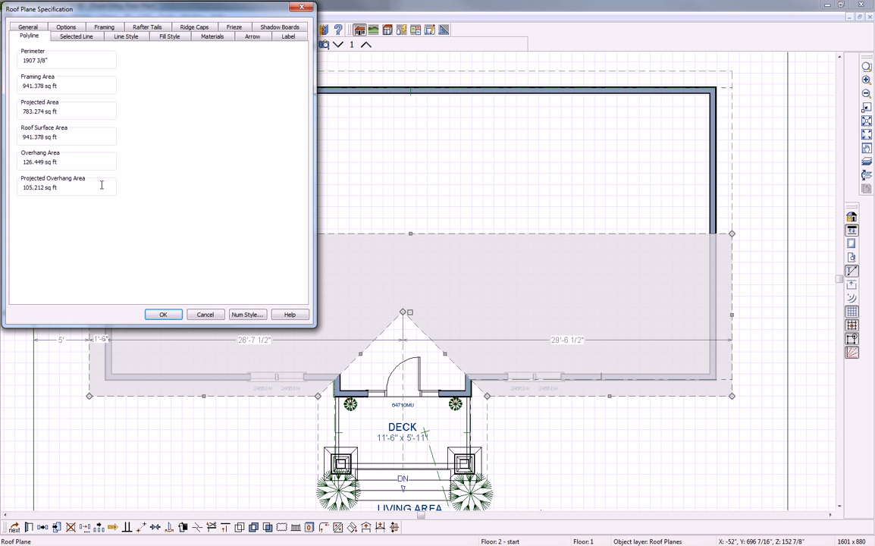
click(206, 315)
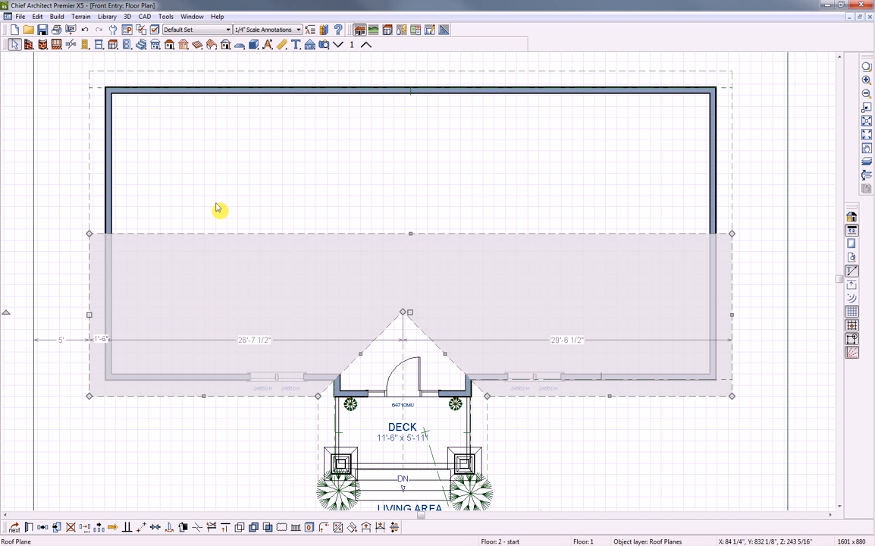
click(170, 46)
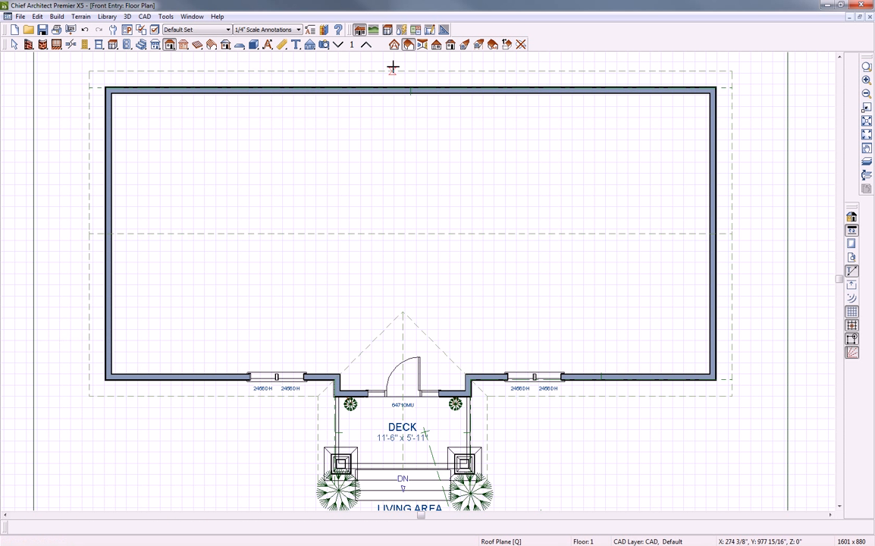
click(465, 45)
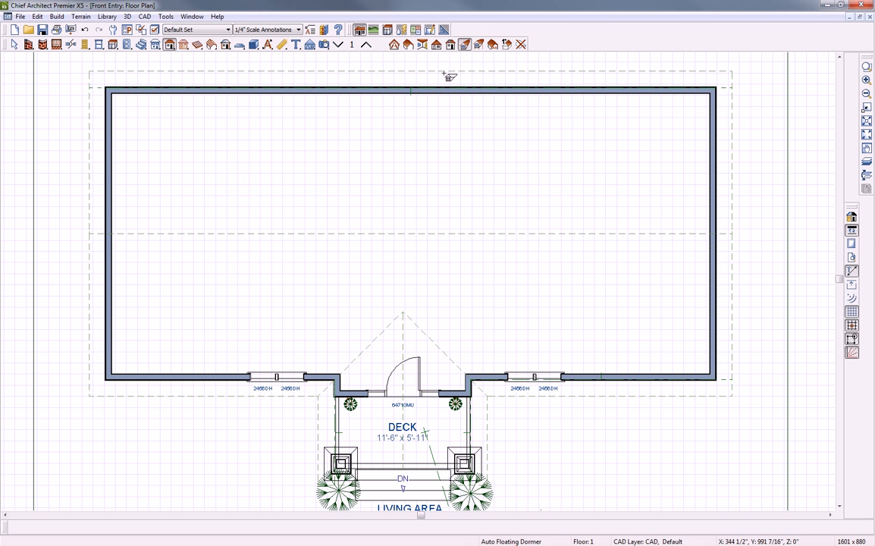
click(194, 362)
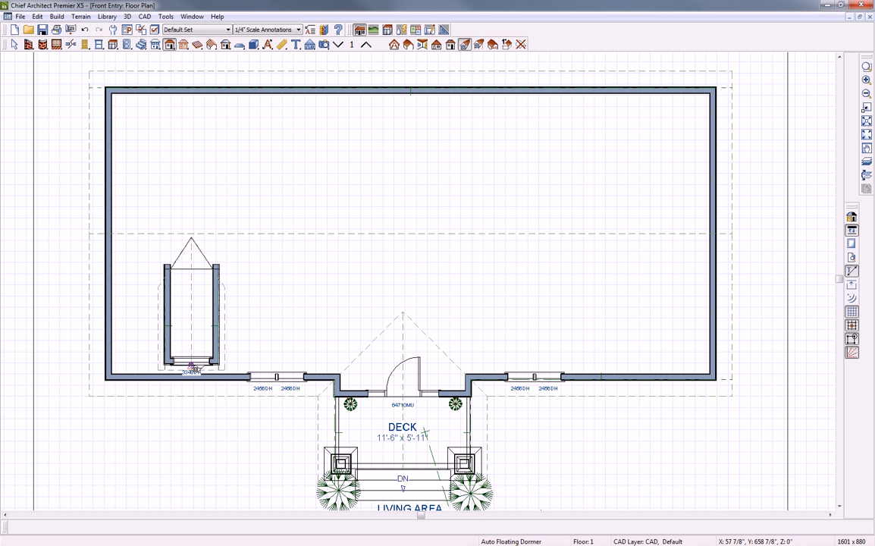
double_click(218, 335)
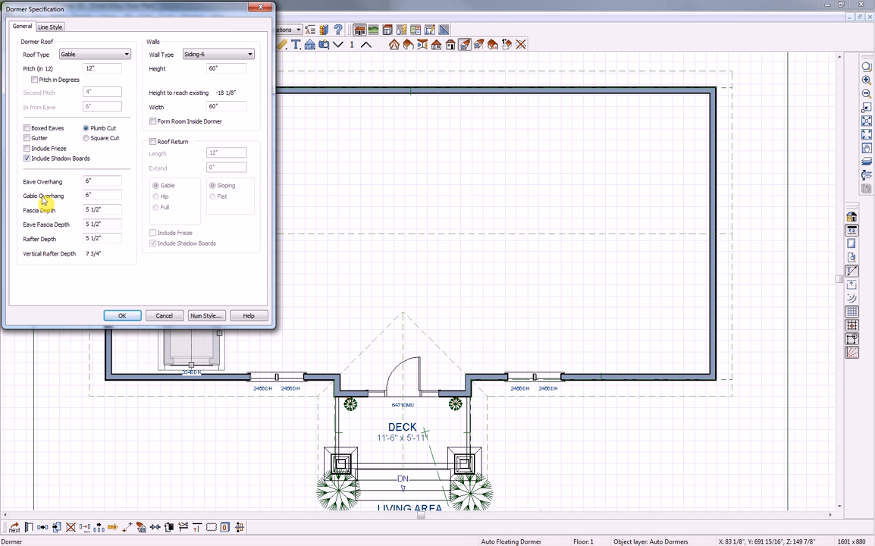
double_click(89, 181)
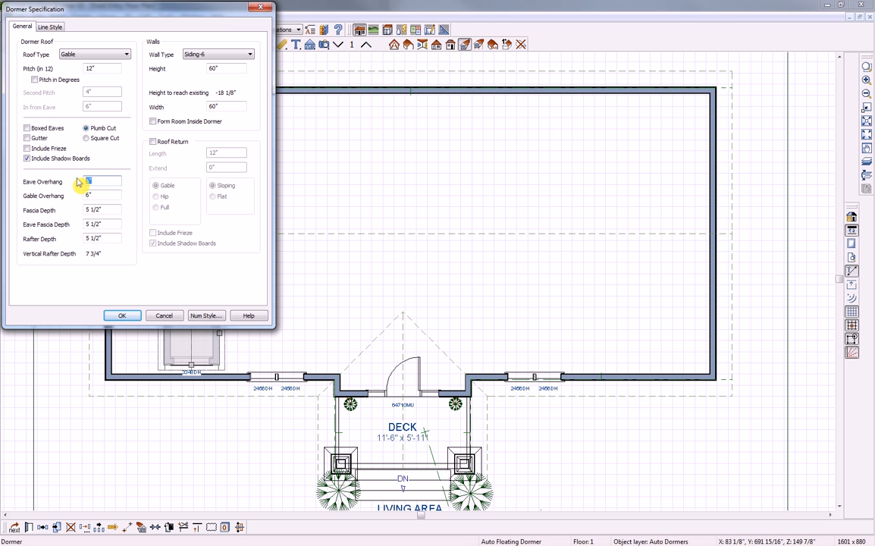
text(12)
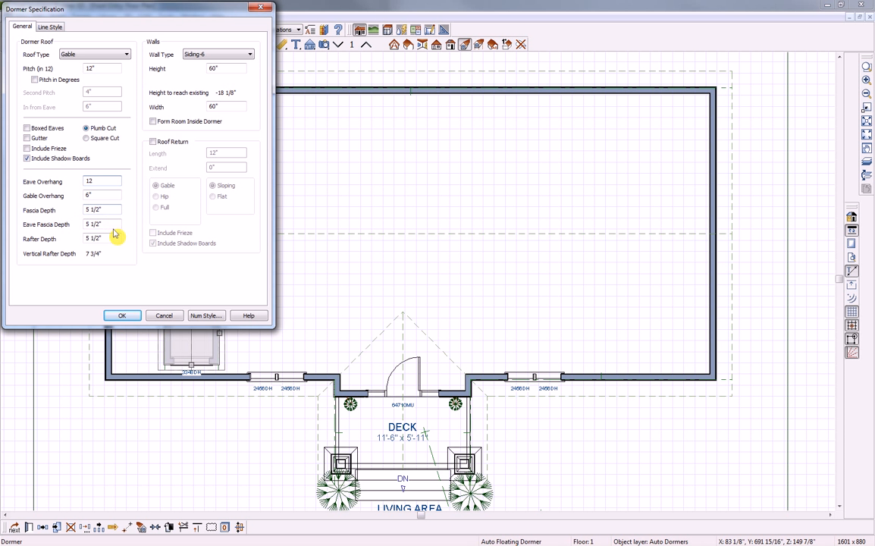
click(121, 315)
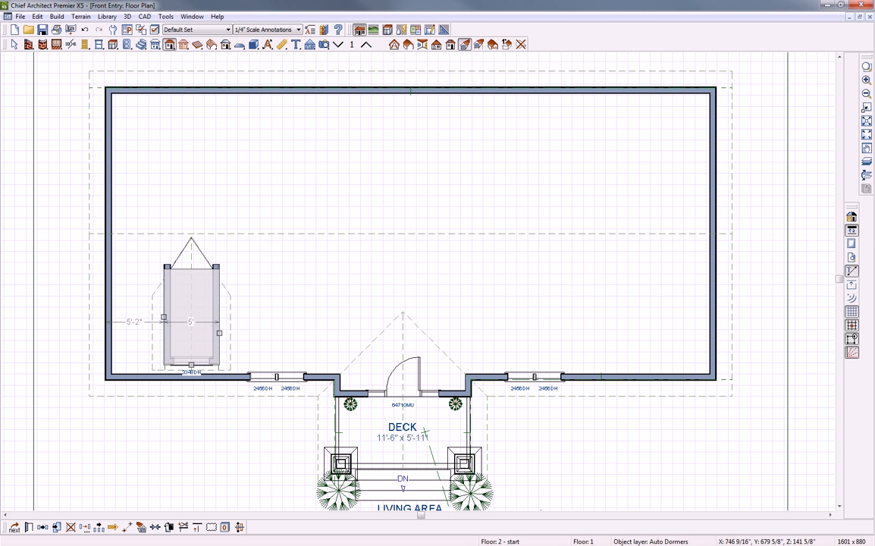
key(ctrl+e)
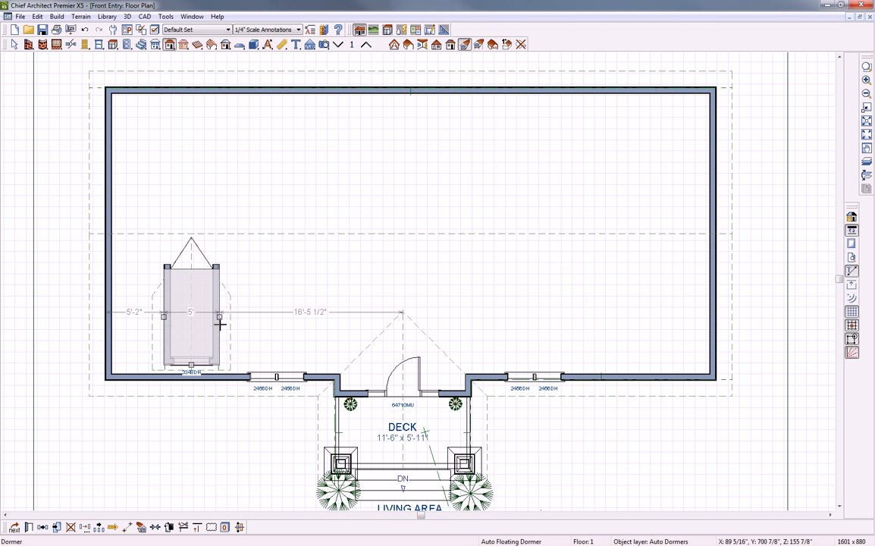
key(Delete)
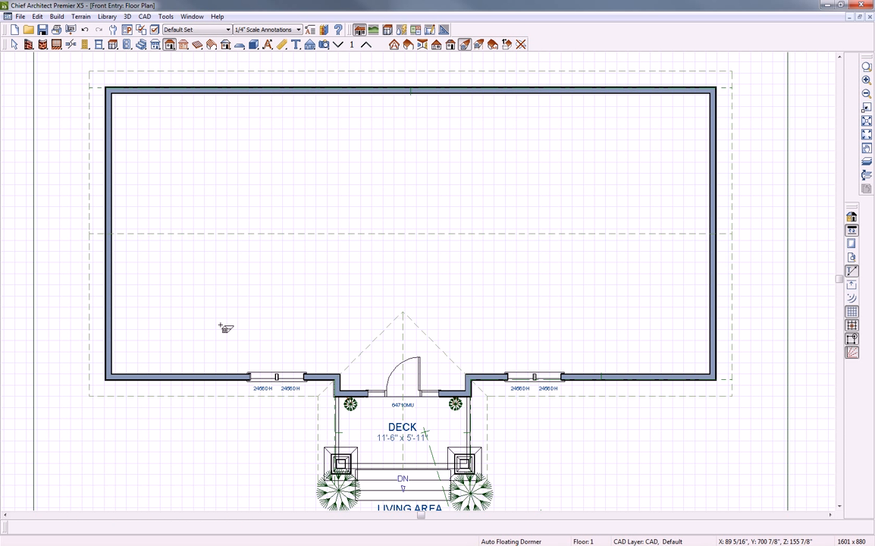
key(space)
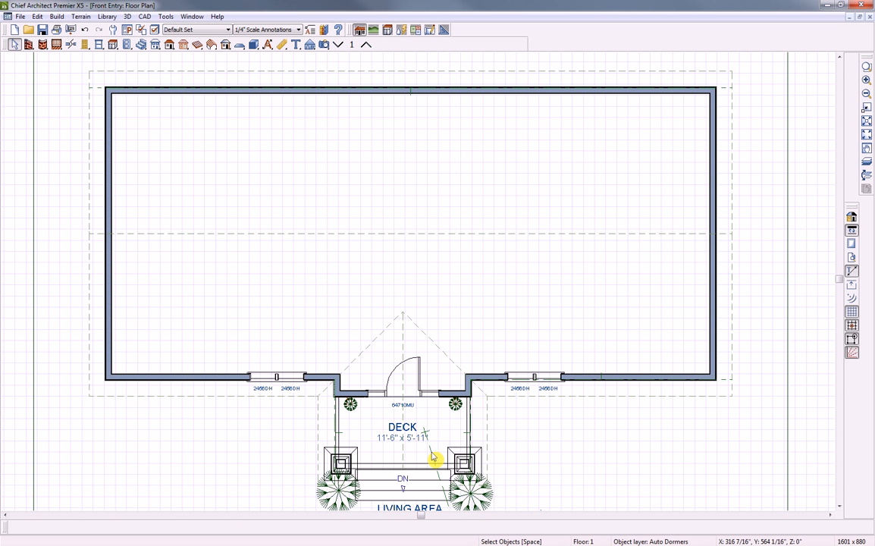
Tile the Front Entry 3D camera view vertically beside the floor plan, keeping the plan active
click(434, 457)
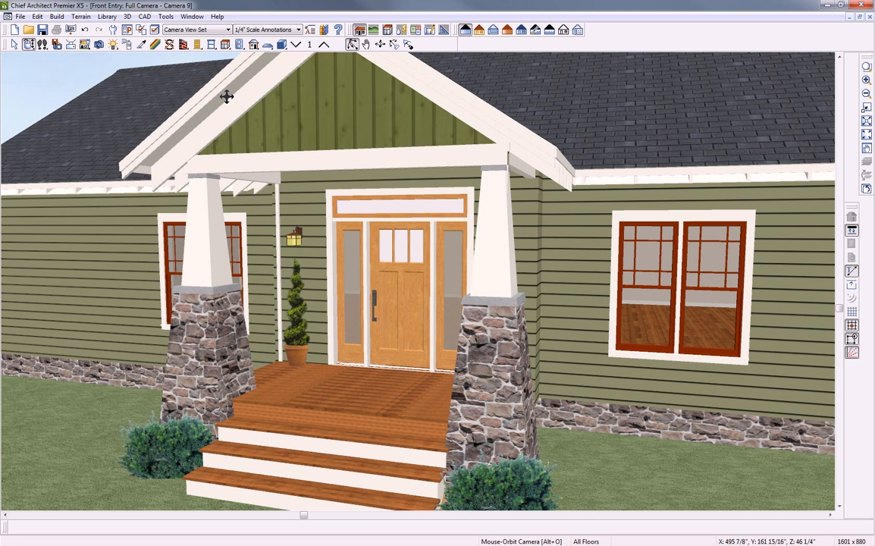
key(shift+v)
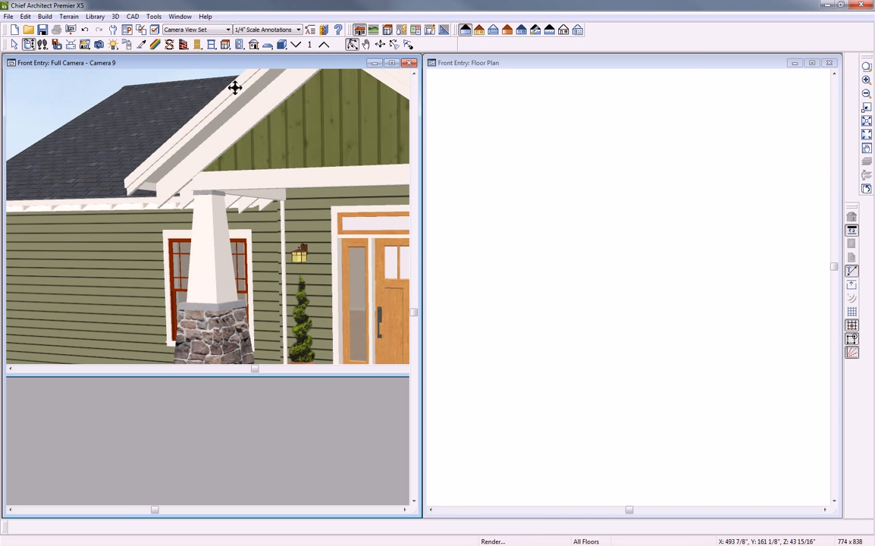
click(483, 67)
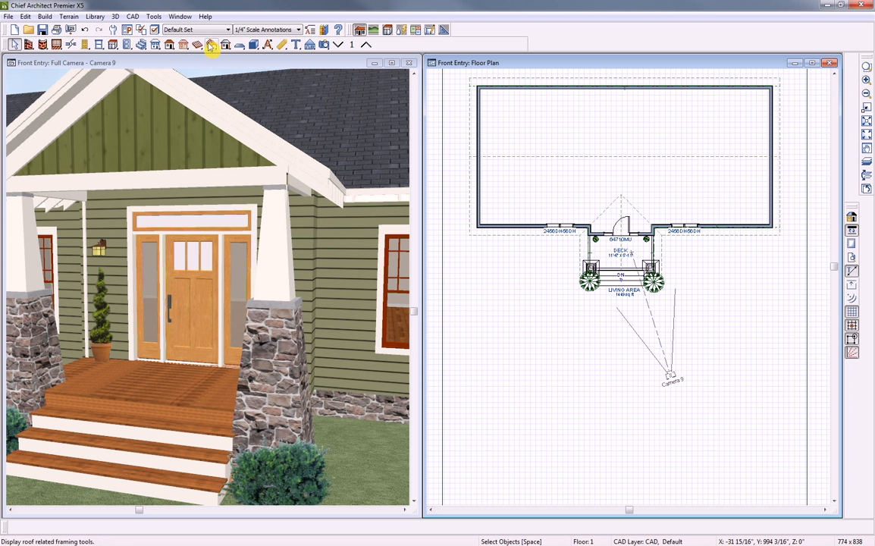
click(225, 44)
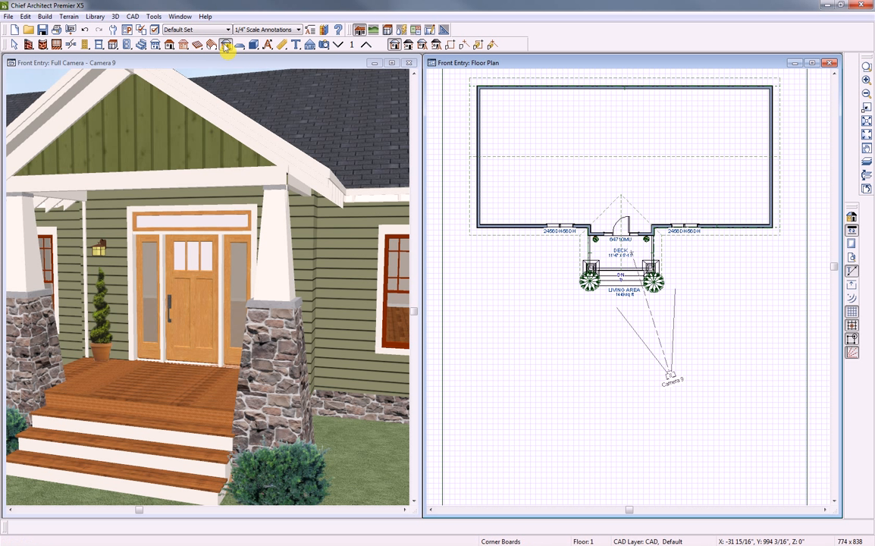
Auto-place corner boards at the wall corners and orbit the 3D camera around the porch
click(422, 44)
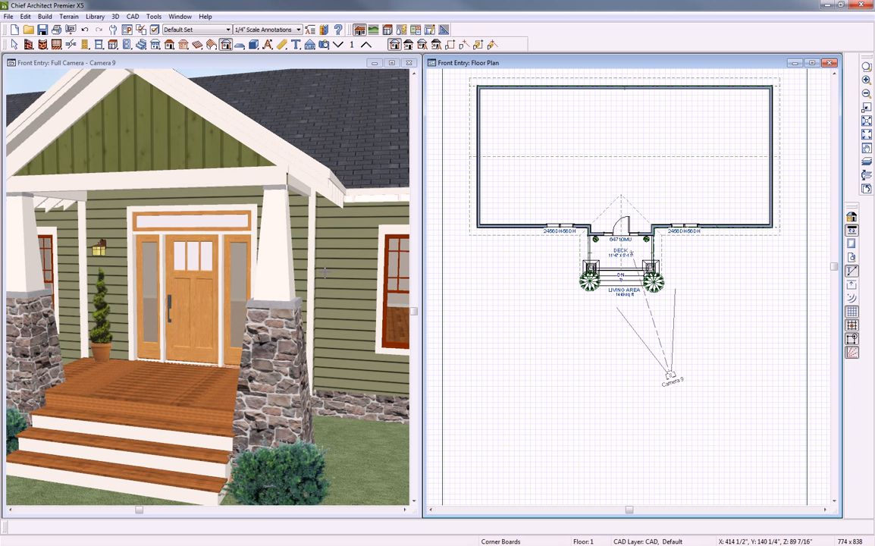
click(28, 62)
click(29, 44)
drag(235, 249, 209, 254)
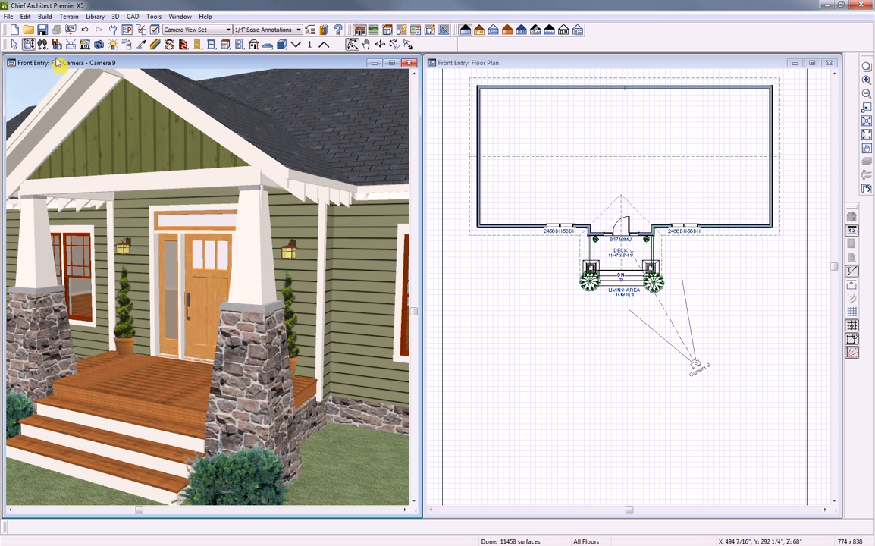
click(112, 28)
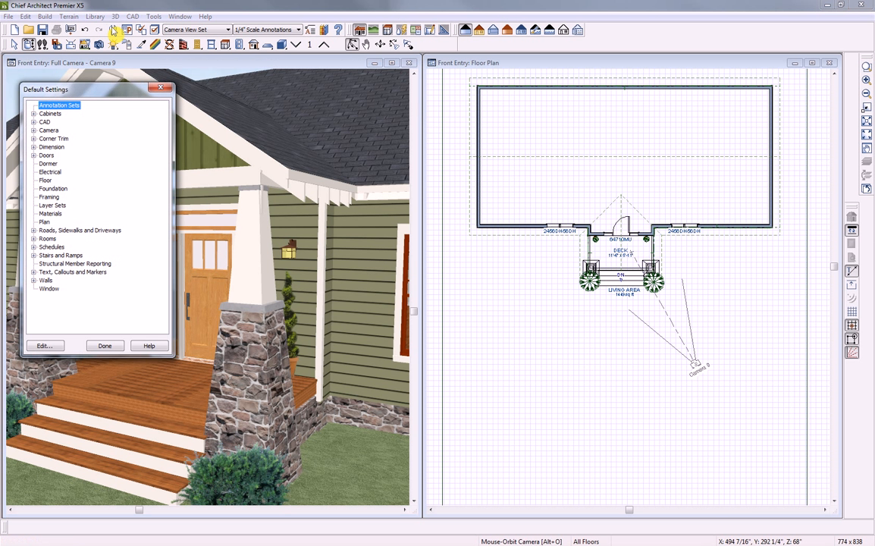
Enable Include Inside Corners in the Corner Boards defaults (3 1/2" by 3/4")
click(35, 140)
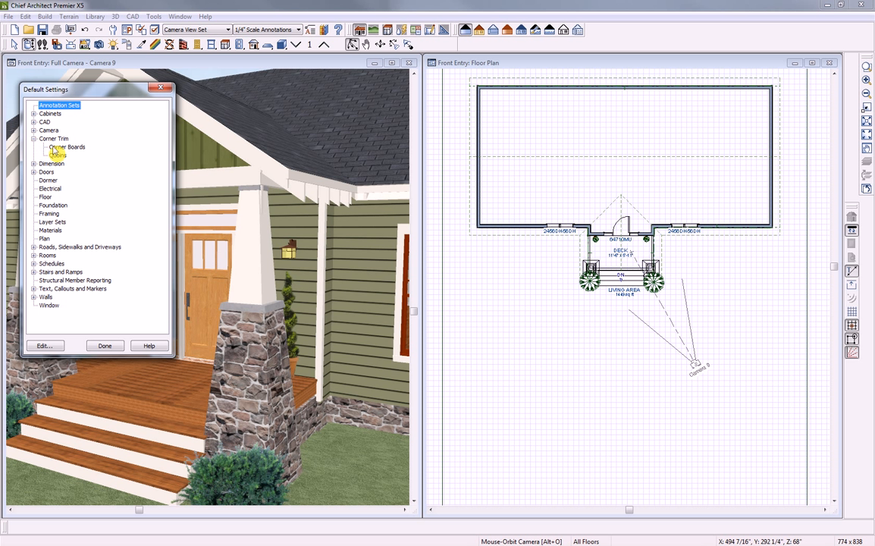
double_click(55, 148)
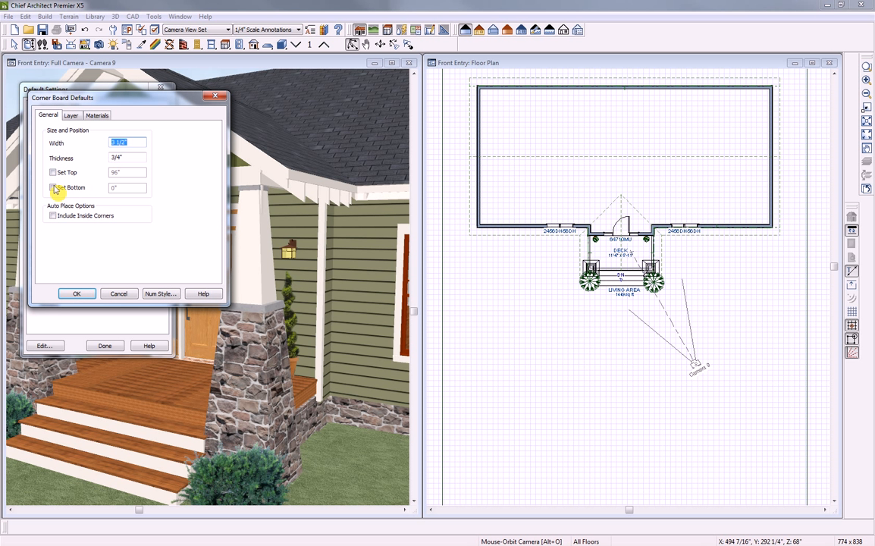
click(54, 216)
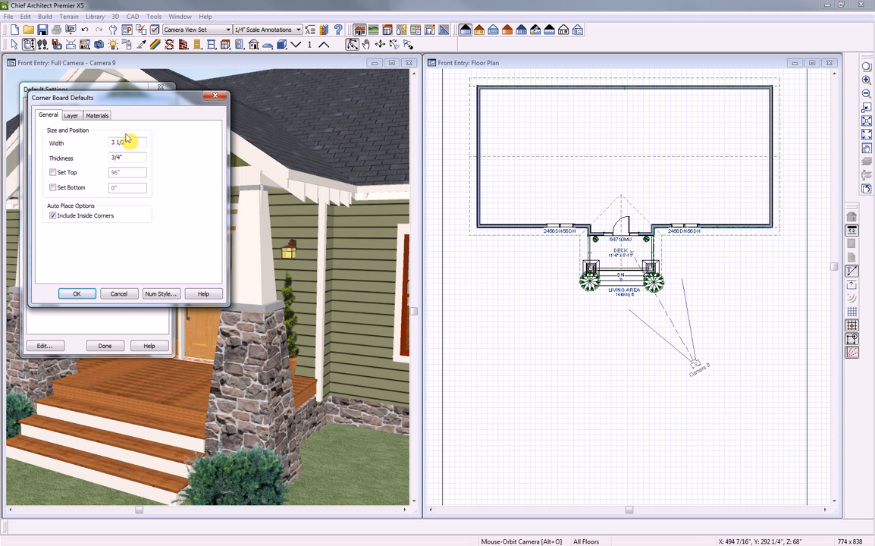
click(78, 294)
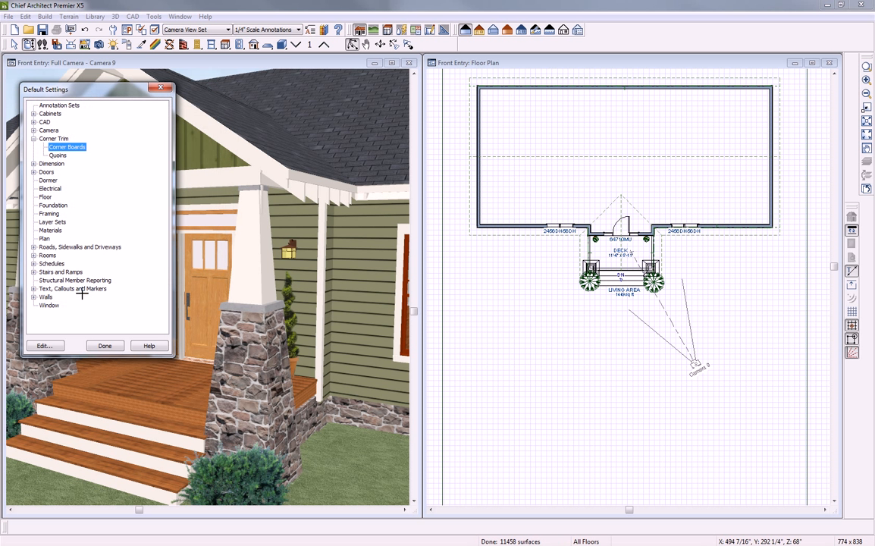
click(106, 346)
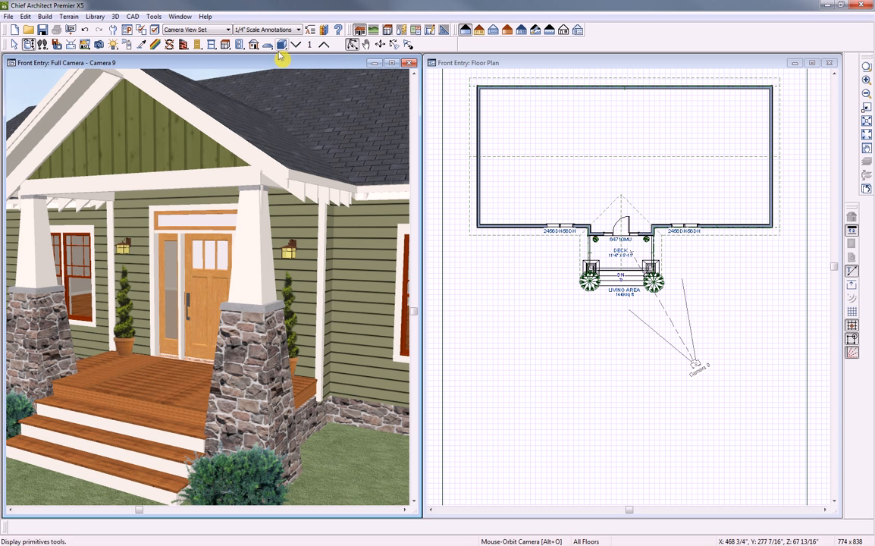
click(252, 45)
Re-run automatic corner board placement so an inside corner board appears beside the porch post
click(394, 44)
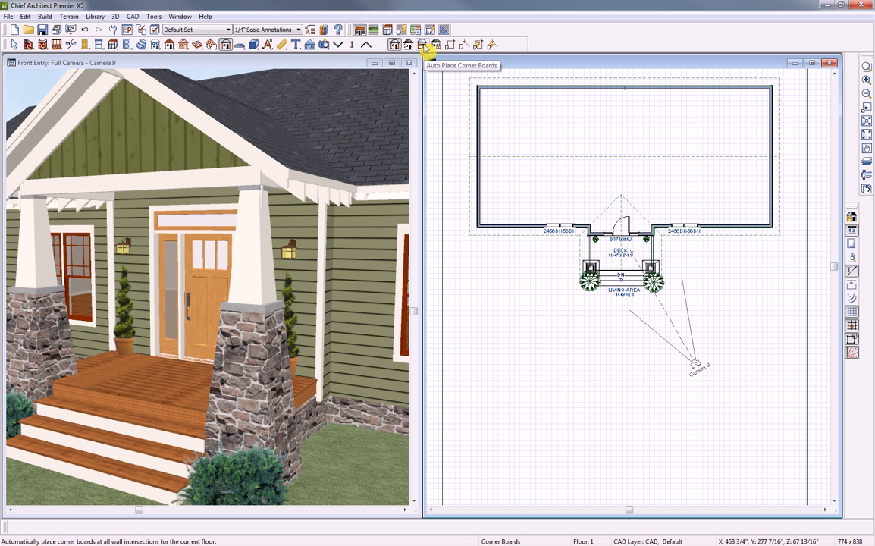
click(424, 45)
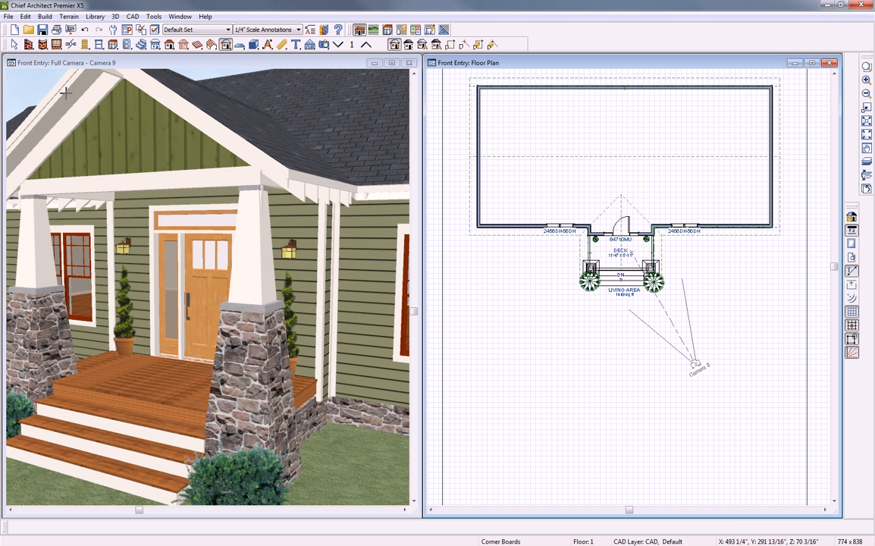
click(25, 15)
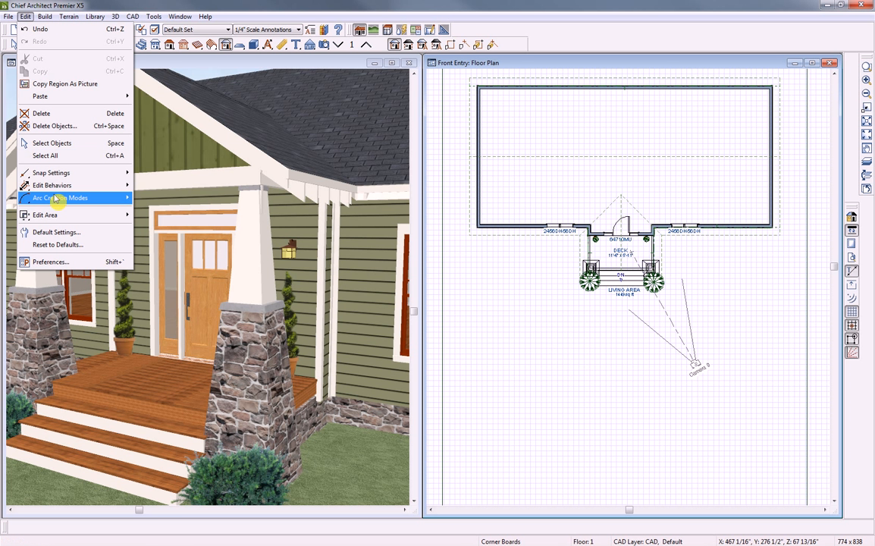
Delete all Corner Boards / Quoins on All Floors with Delete Objects
mouse_move(58, 198)
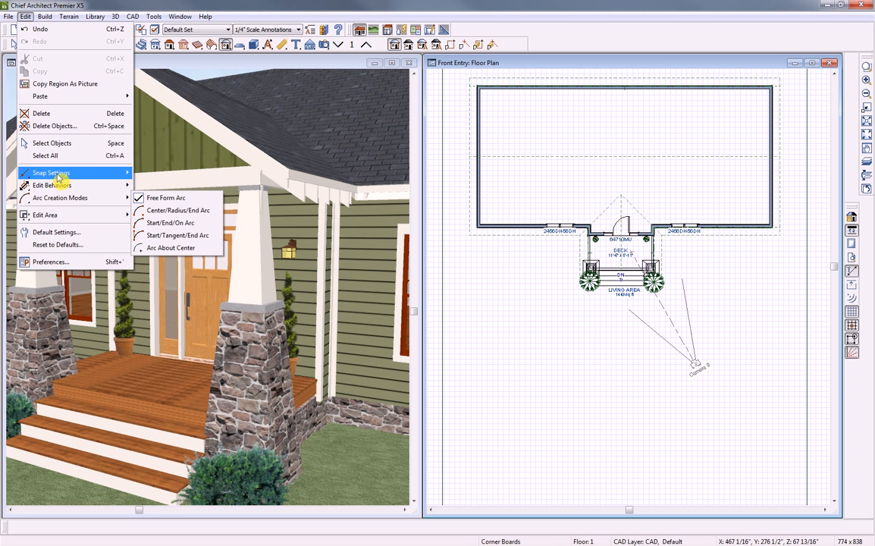
click(58, 126)
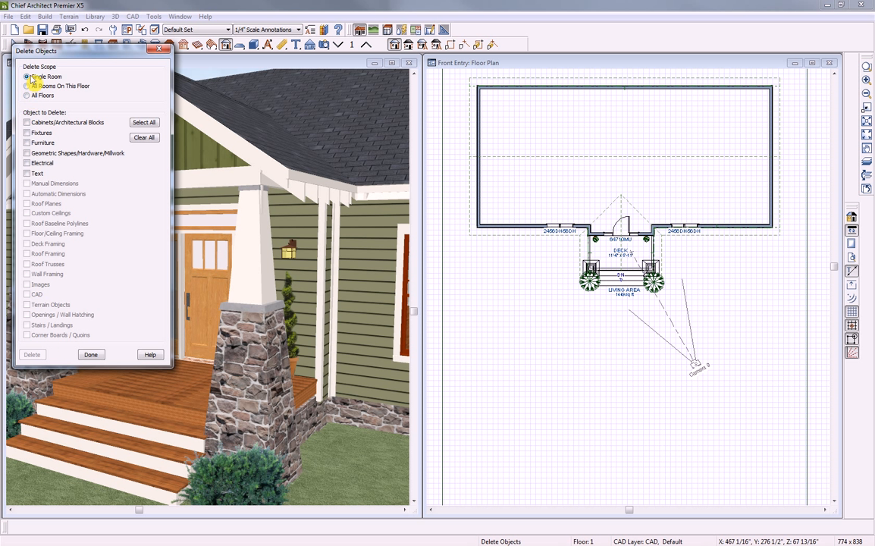
click(27, 95)
click(26, 334)
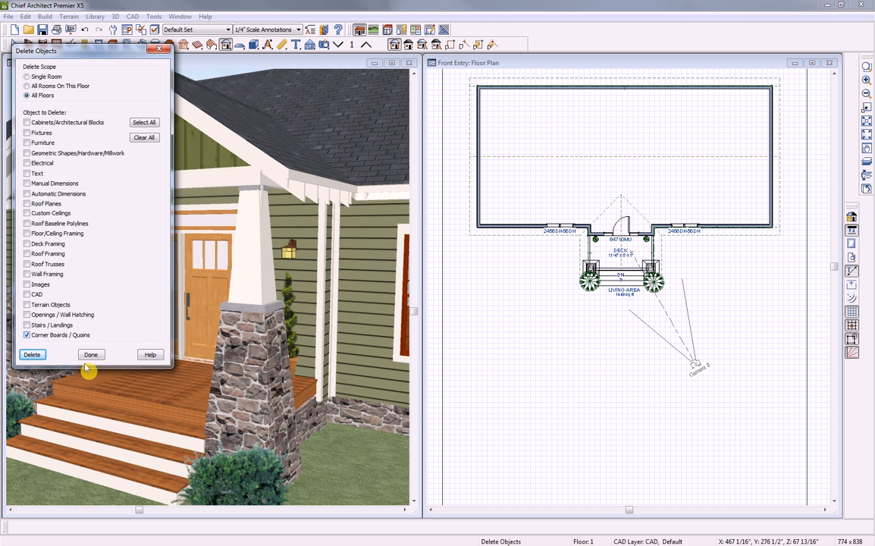
click(34, 354)
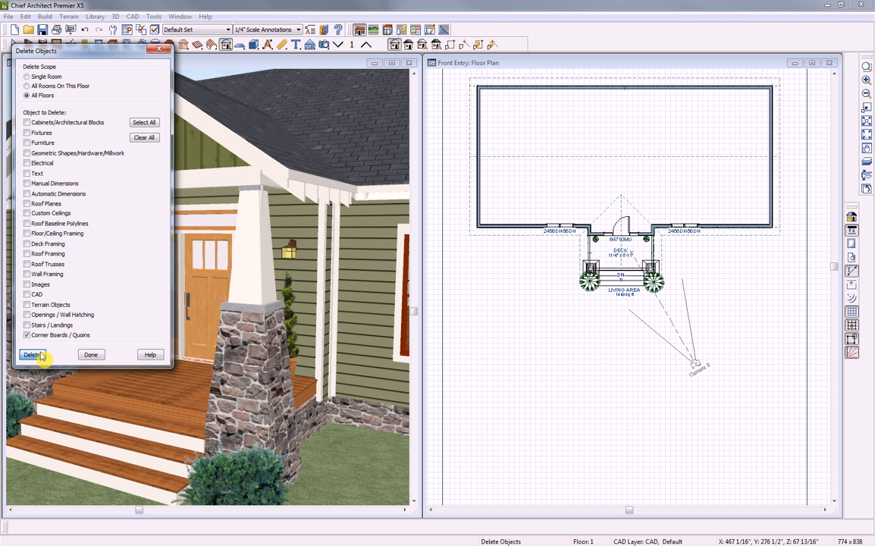
click(91, 355)
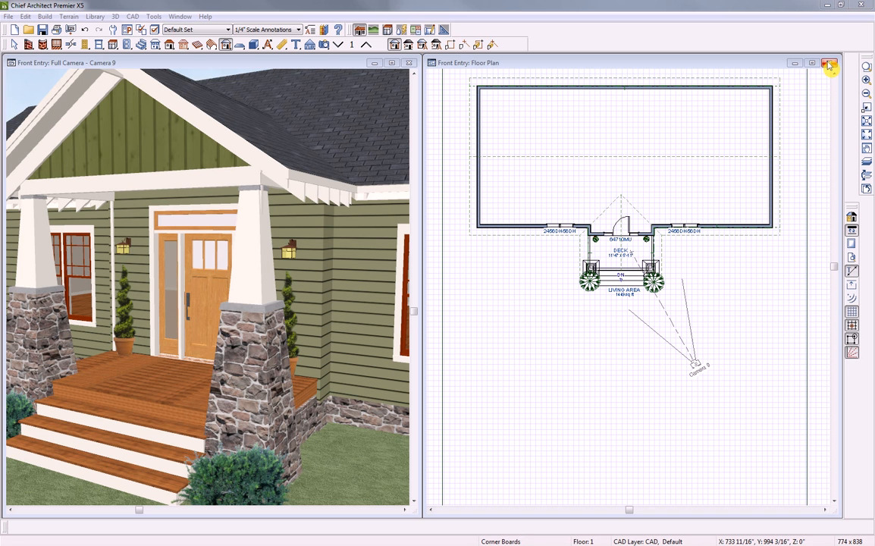
Close the Front Entry plan, saving the camera view but discarding other changes
click(829, 65)
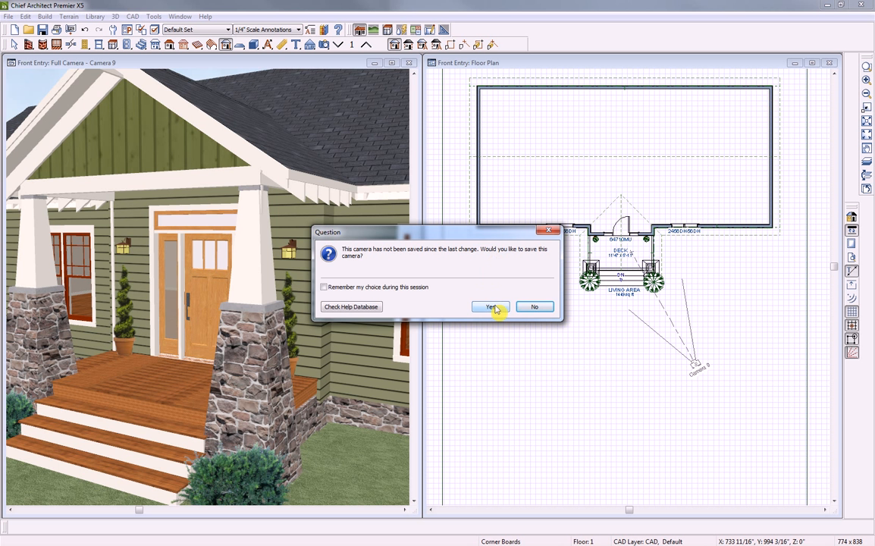
click(493, 307)
click(479, 294)
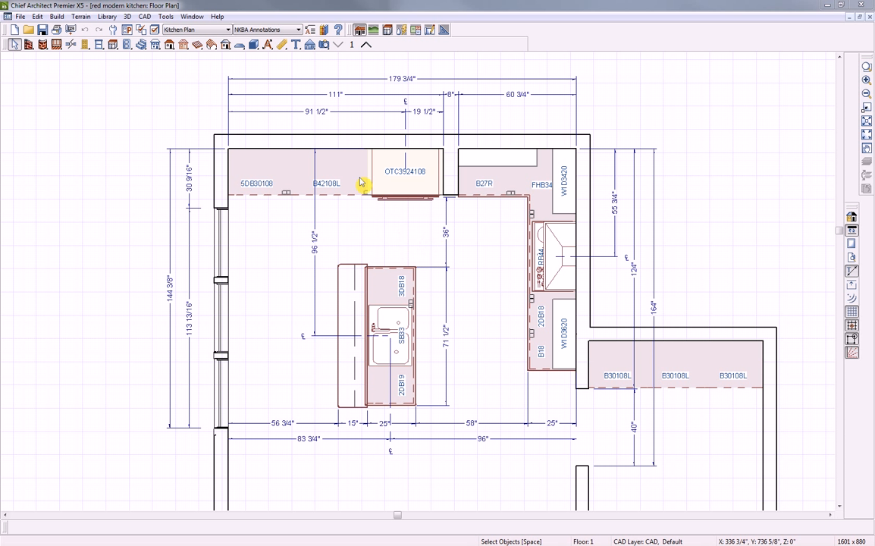
Draw a cross section/elevation camera from the island toward the north wall and center the view
click(310, 47)
click(394, 45)
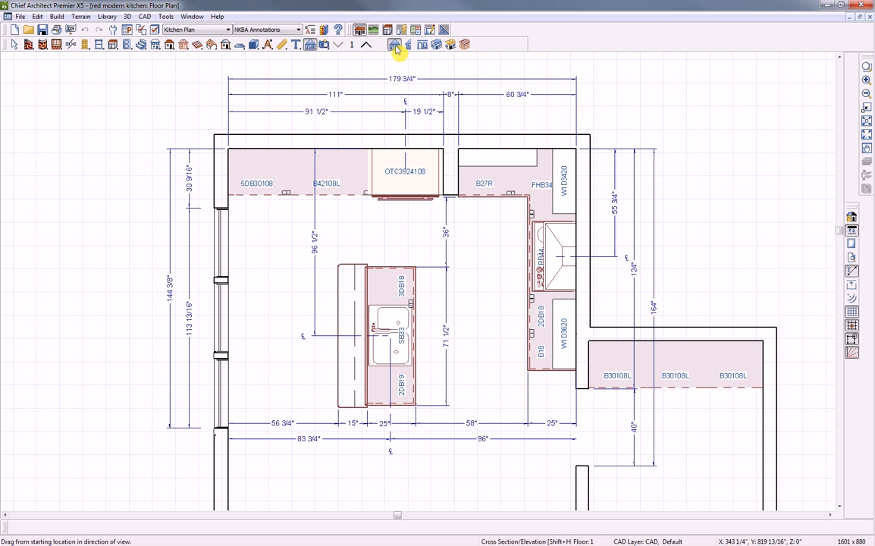
drag(403, 252, 404, 229)
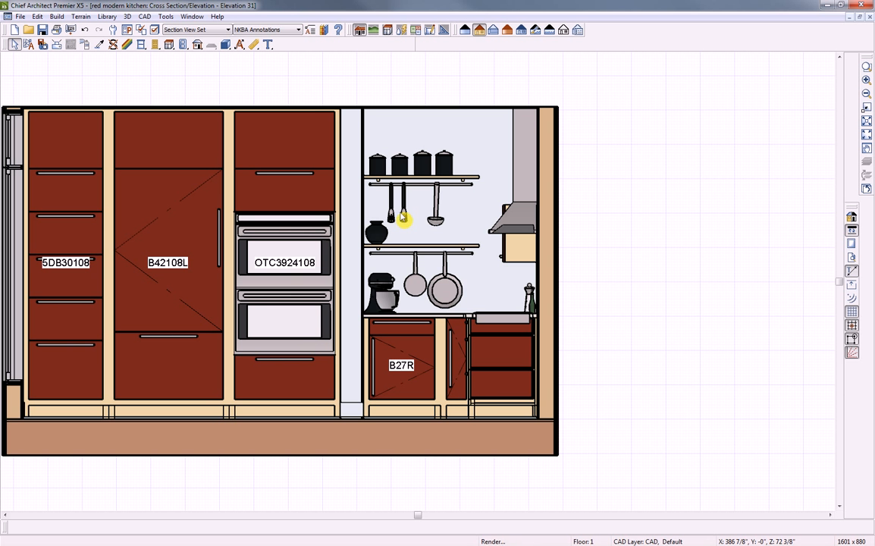
middle_drag(395, 328, 487, 327)
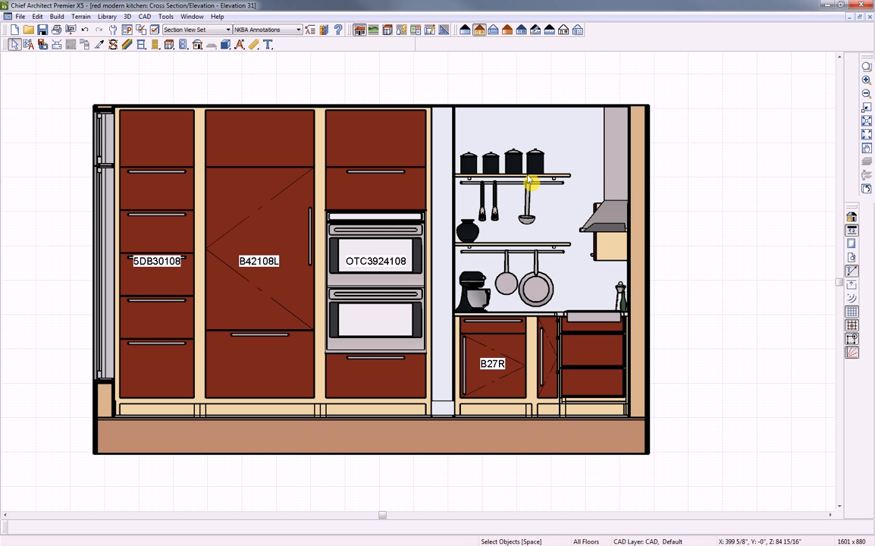
Suppress the B42108L cabinet's label, undo it, and return to the kitchen floor plan
click(258, 268)
double_click(259, 269)
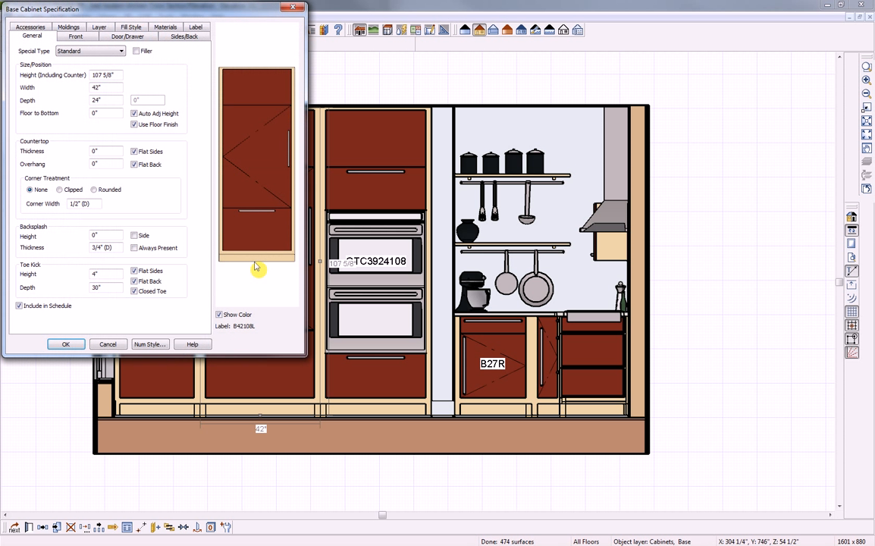
click(195, 27)
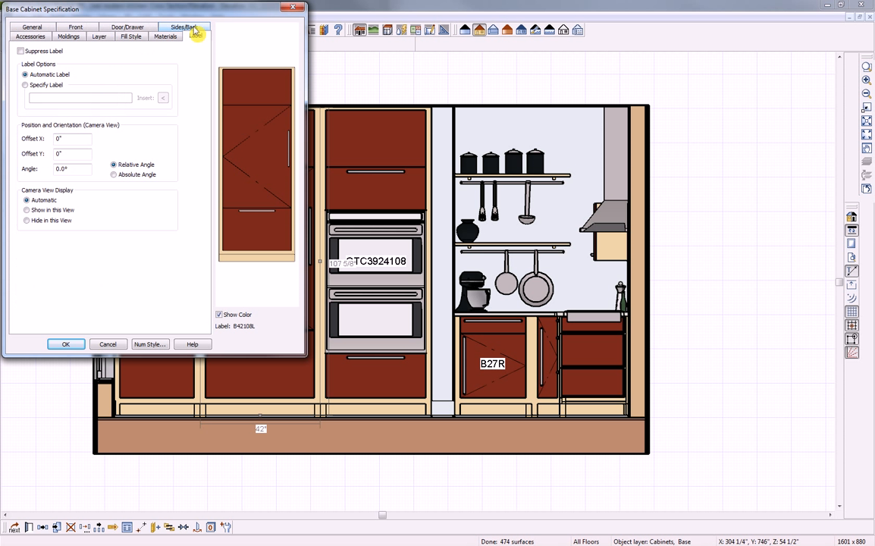
click(21, 50)
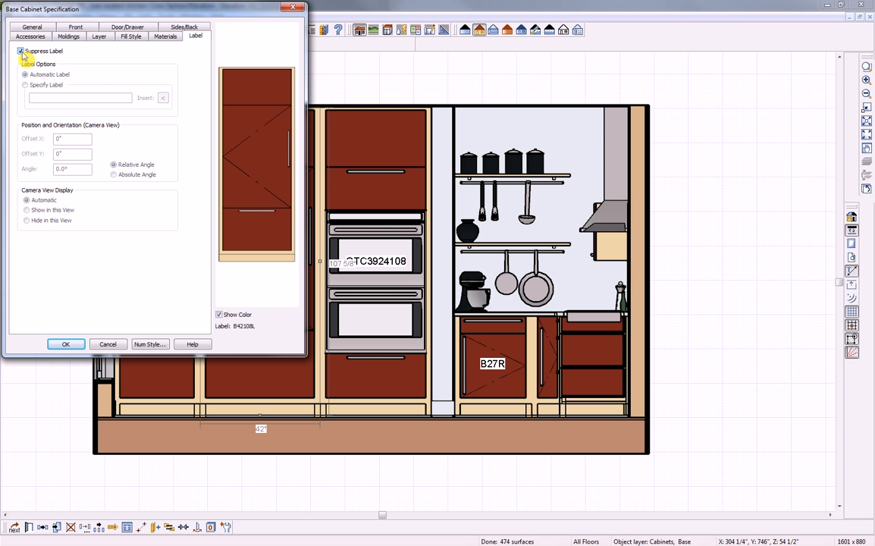
click(67, 342)
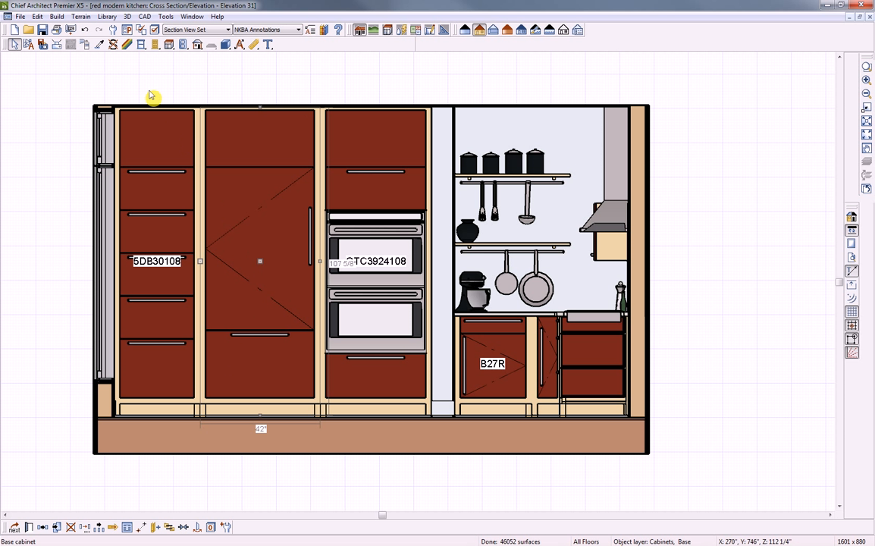
click(85, 32)
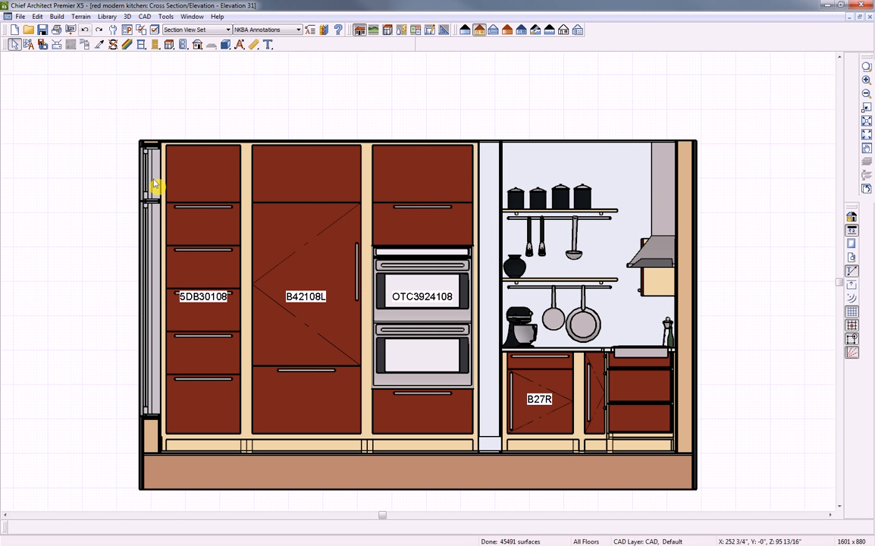
key(ctrl+Tab)
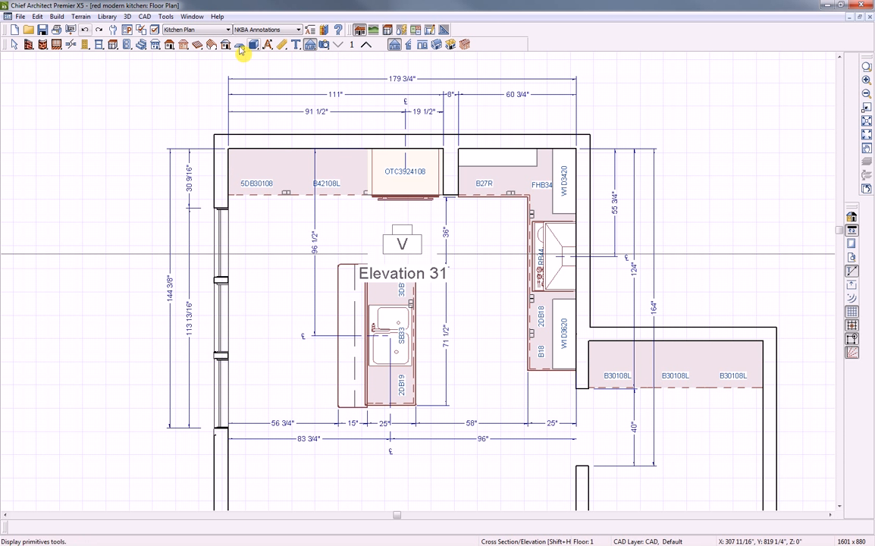
Place a C01–C14 cabinet schedule at the plan's upper right and check numbering in Elevation 31
click(165, 16)
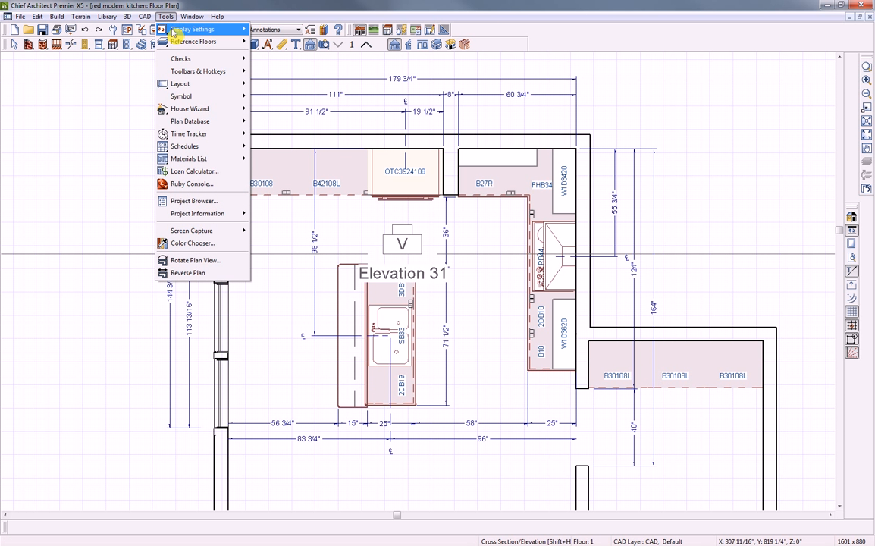
mouse_move(191, 146)
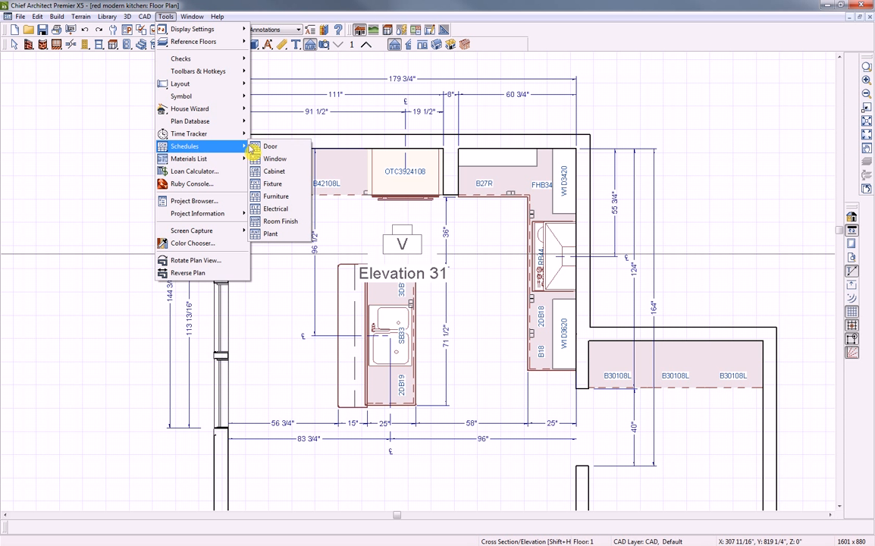
click(269, 173)
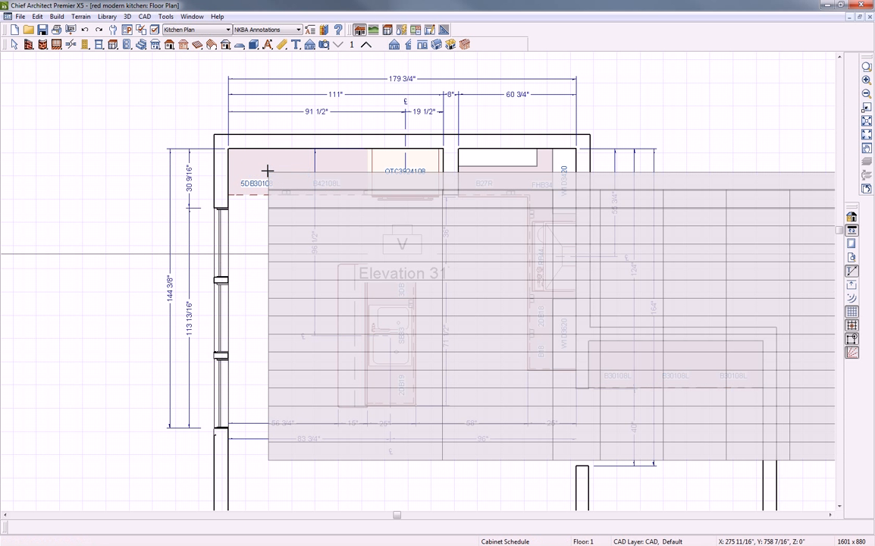
click(786, 90)
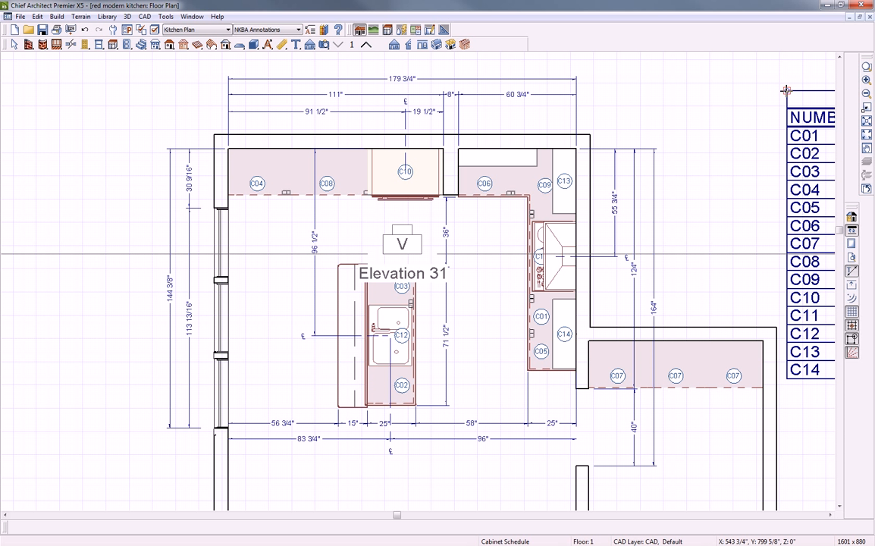
drag(786, 90, 635, 134)
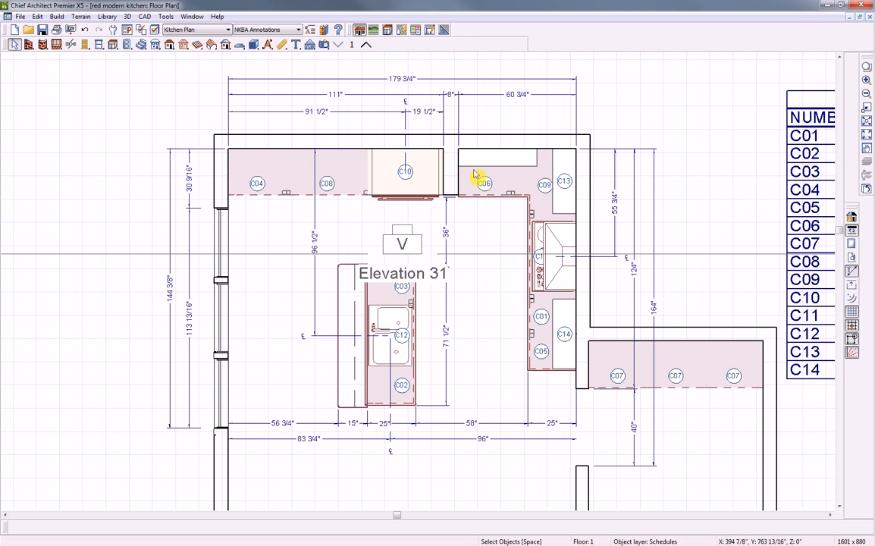
double_click(400, 244)
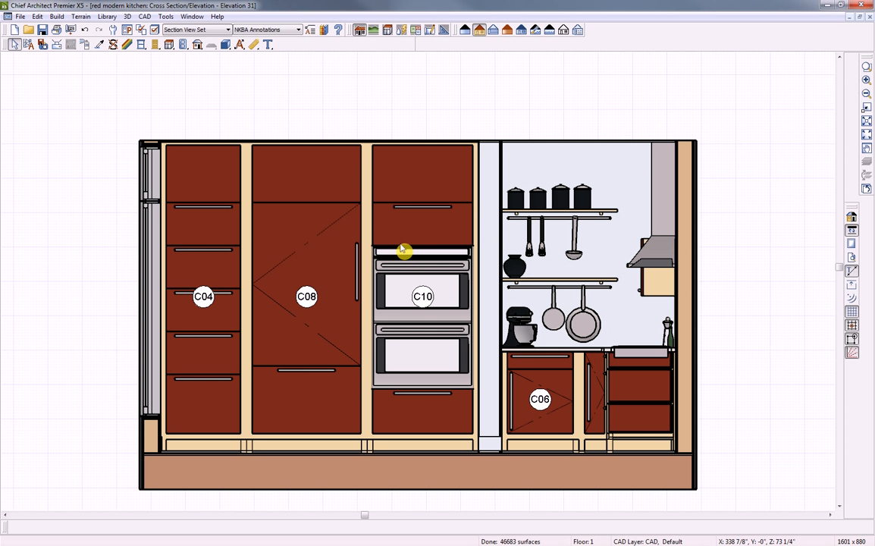
click(869, 17)
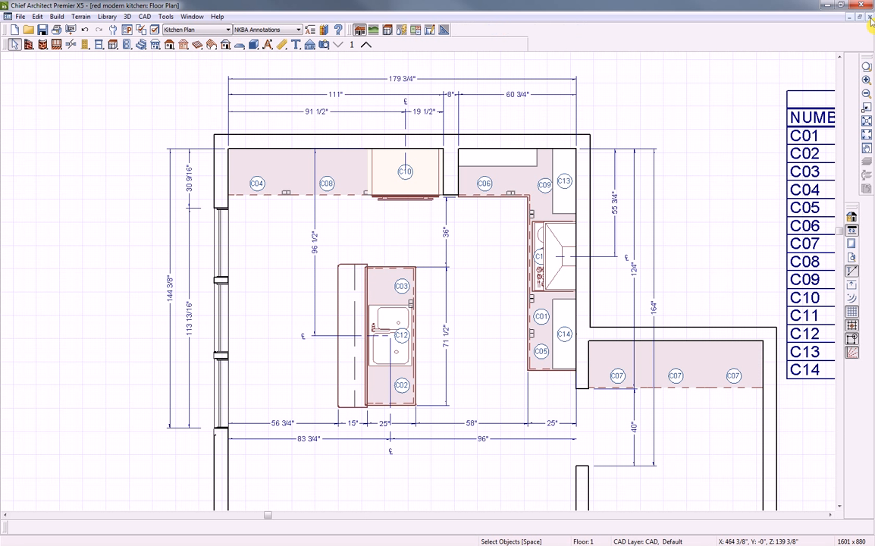
Draw an Elevation 32 camera facing the window wall, then close its view
click(309, 44)
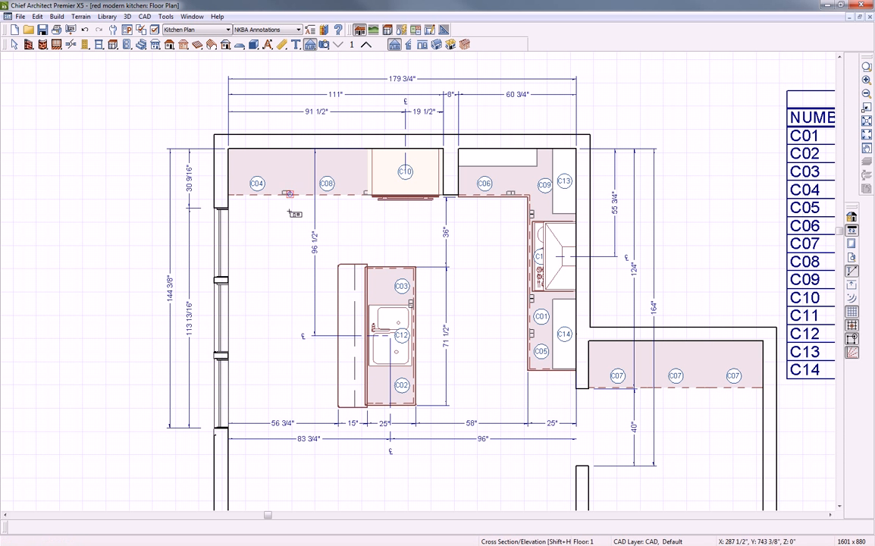
drag(301, 320, 256, 321)
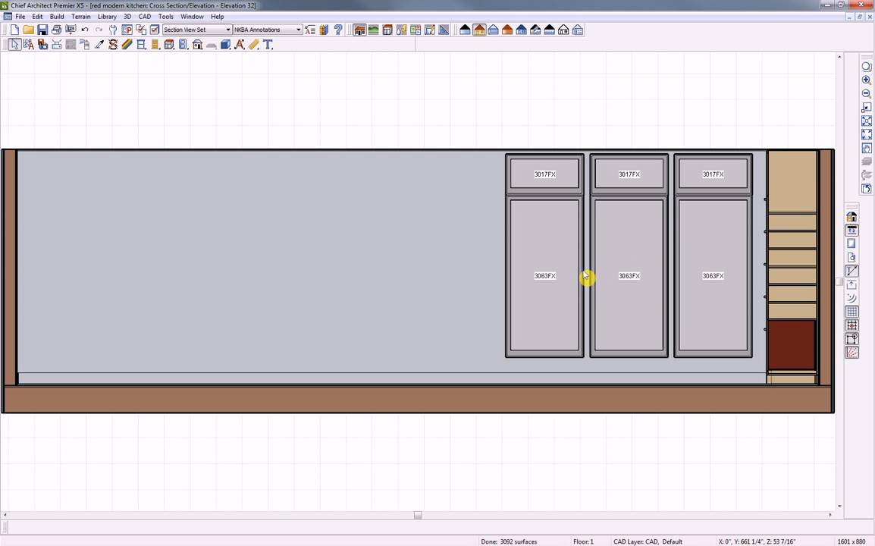
key(ctrl+w)
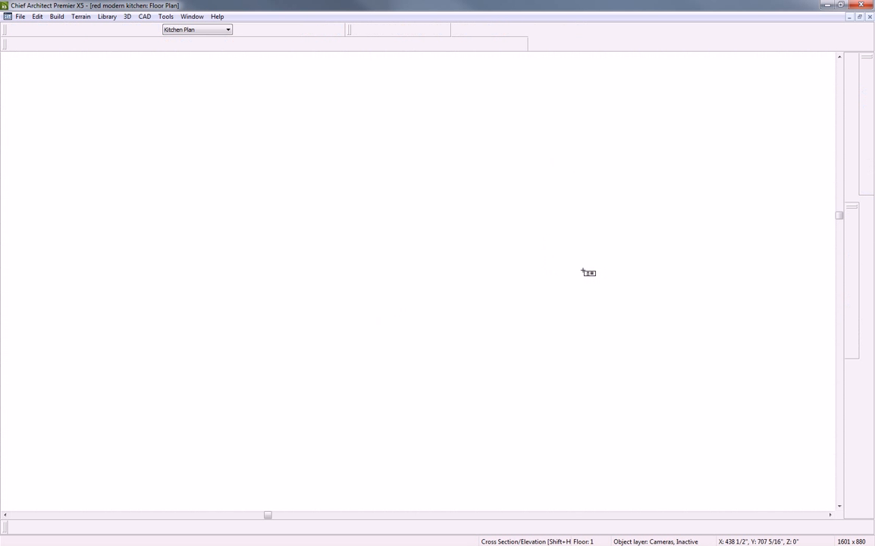
Place the W01/W02 window schedule below the cabinet schedule, then review Elevation 32 from its marker
click(164, 16)
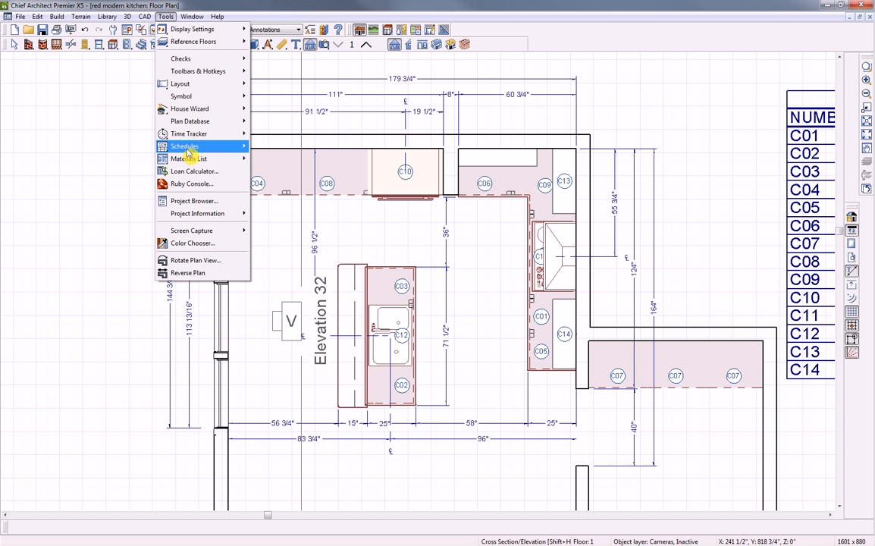
mouse_move(216, 147)
click(275, 160)
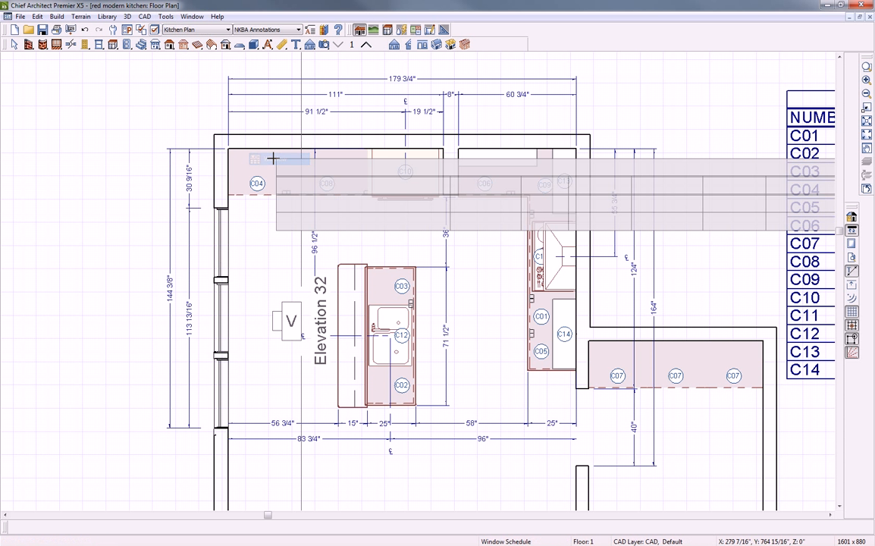
click(789, 400)
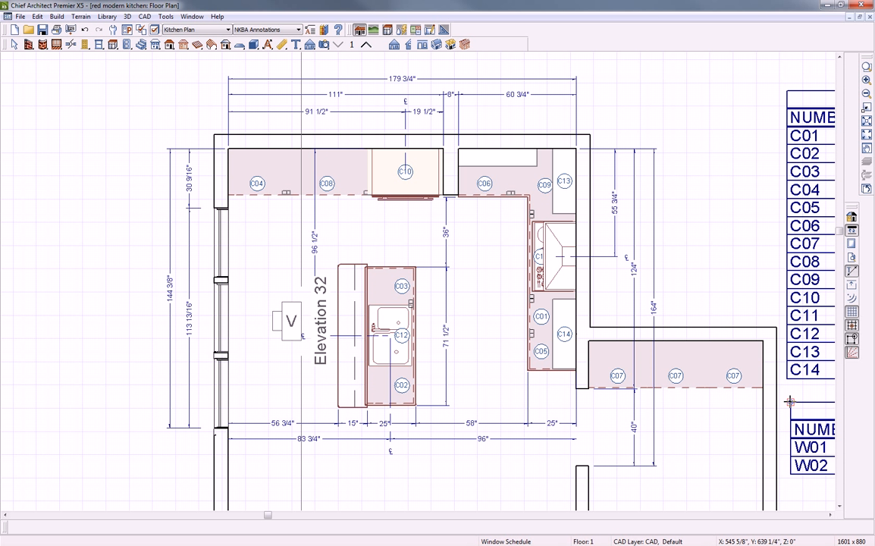
double_click(296, 327)
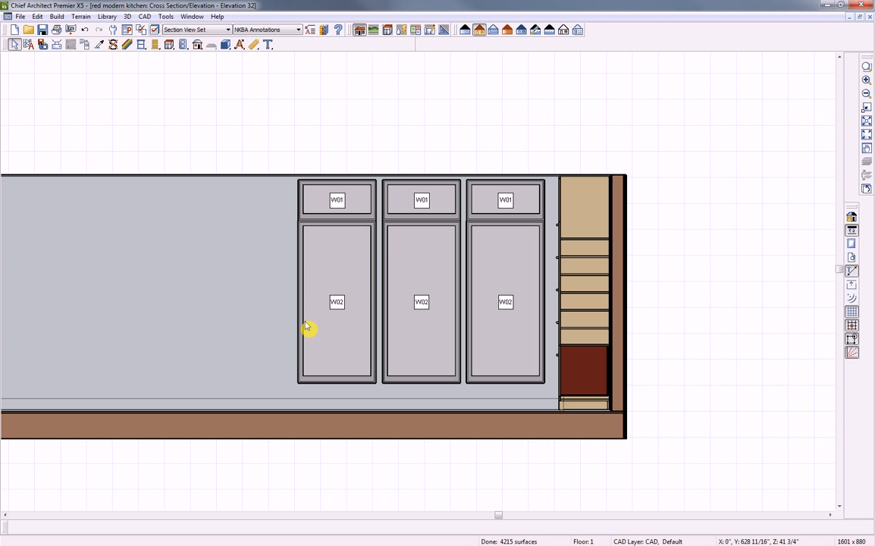
click(869, 17)
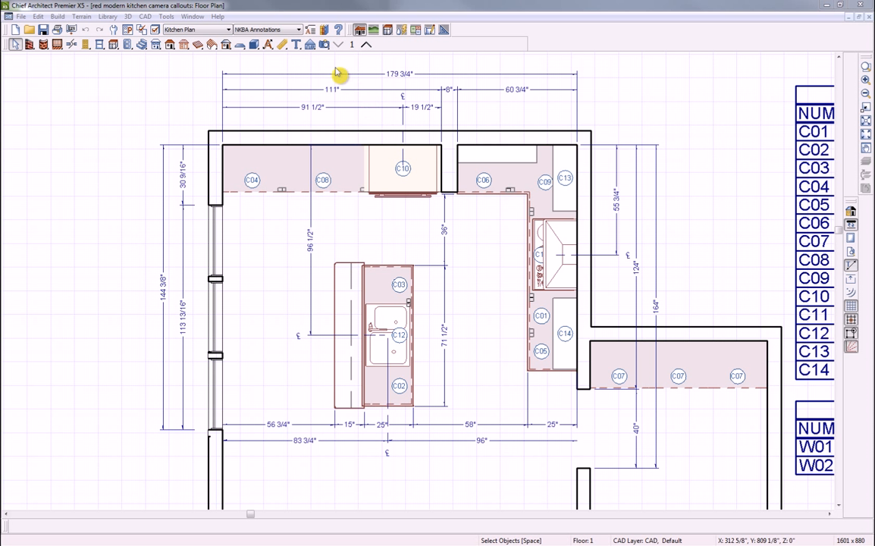
Bring up the elevation and cross section camera tools on the camera callouts plan
click(312, 49)
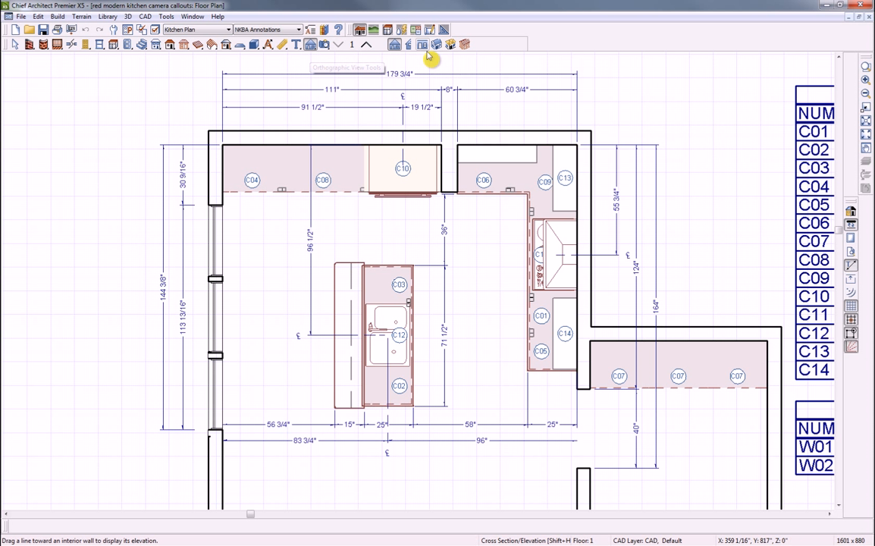
Create Elevation 1 facing the top wall cabinets, tile it beside the plan, and select its camera
click(422, 46)
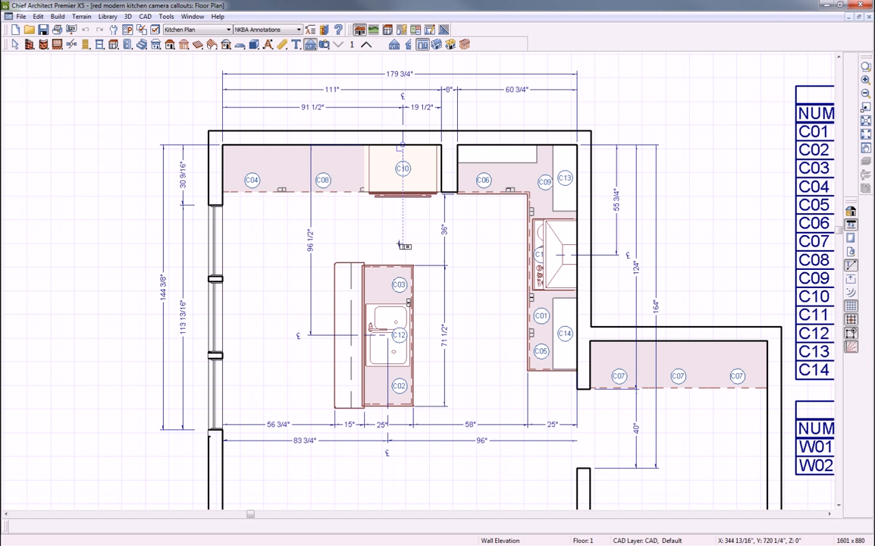
drag(403, 243, 407, 188)
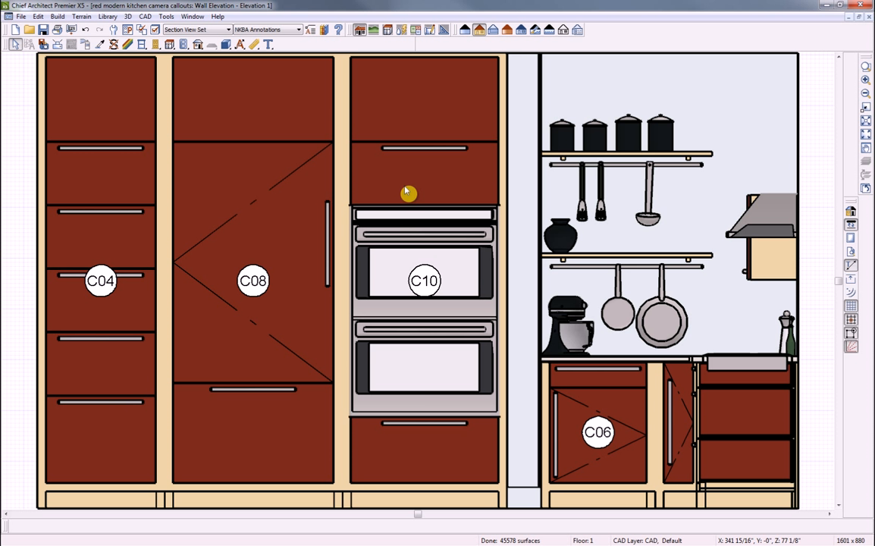
key(shift+F4)
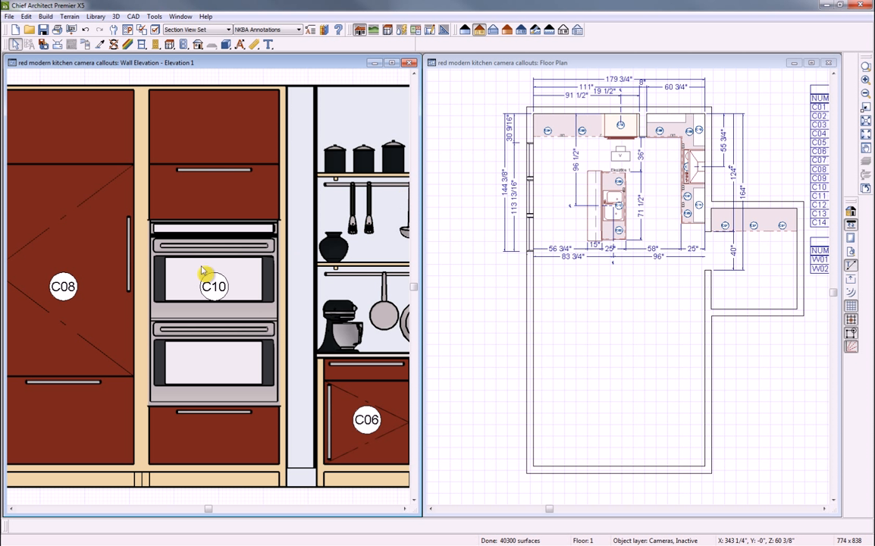
scroll(211, 278, down, 4)
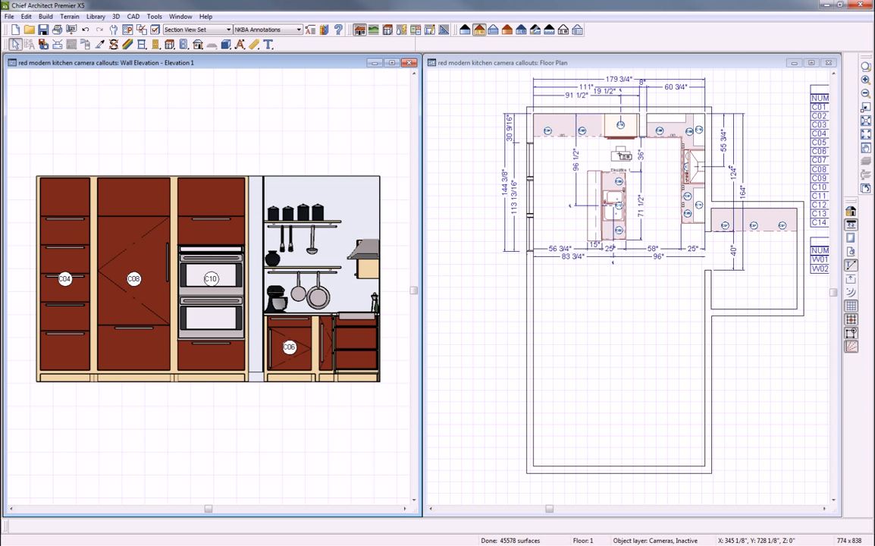
click(620, 154)
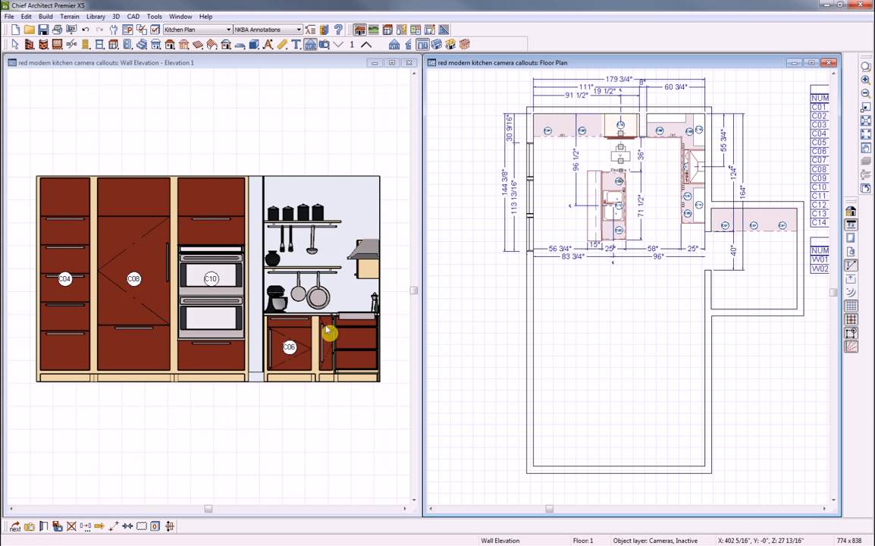
Mark the Elevation 1 camera as Saved and display it as a callout in plan
click(44, 527)
drag(202, 13, 214, 45)
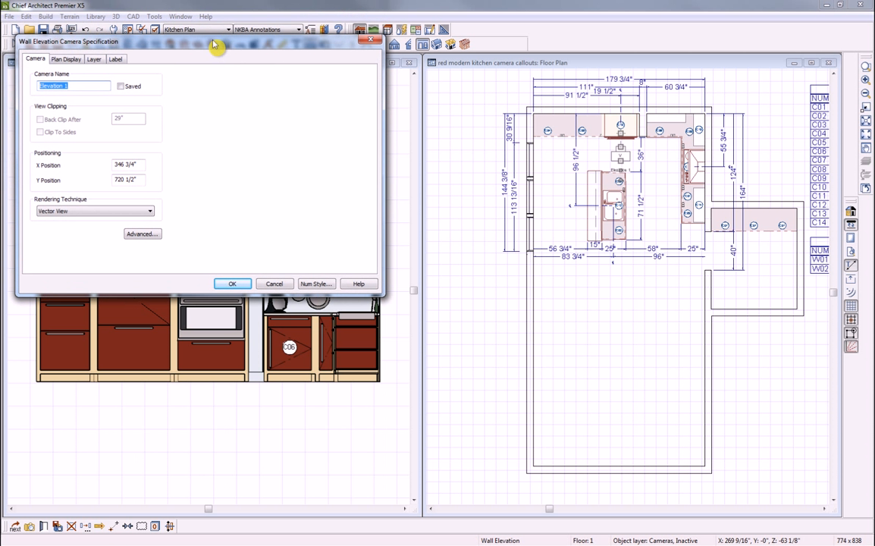
click(121, 87)
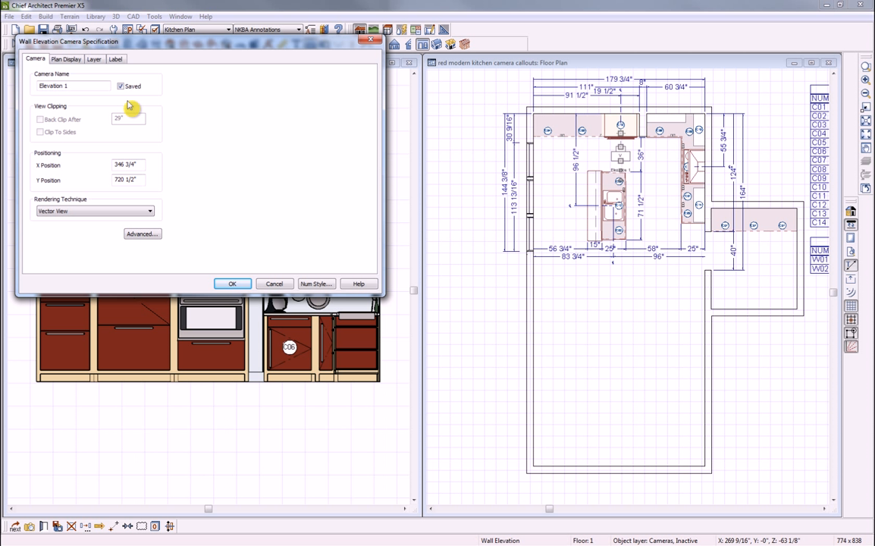
click(67, 60)
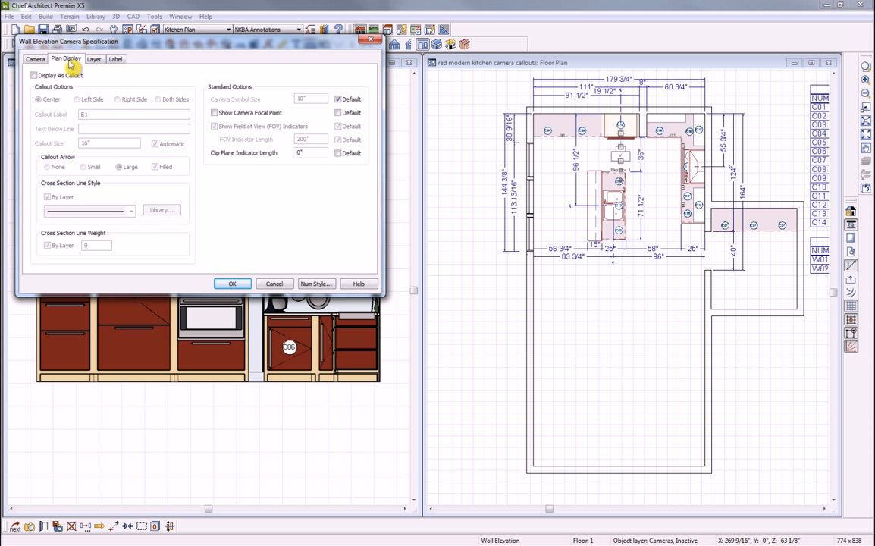
click(33, 75)
click(34, 75)
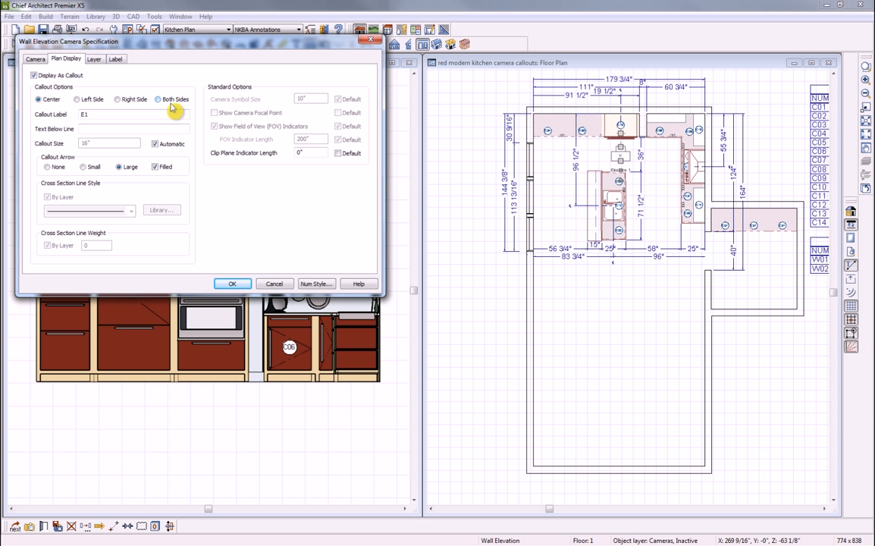
Set the callout to N Wall over Page 5, suppress the label, and close Elevation 1
drag(93, 114, 80, 113)
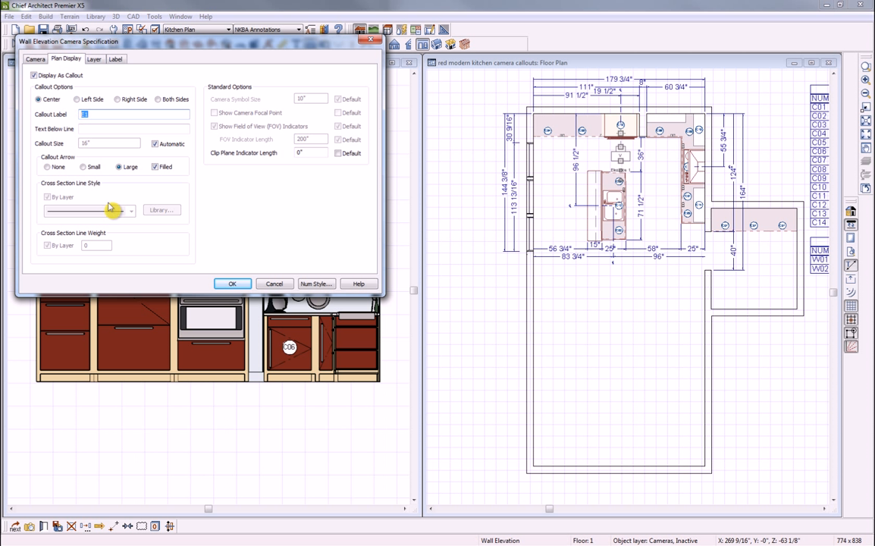
text(N Wall)
click(100, 128)
text(Page)
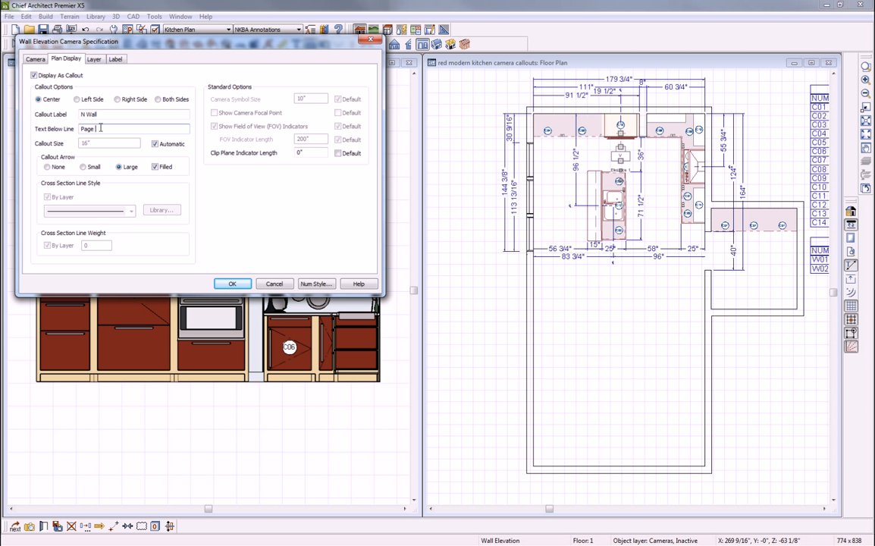
text( 5)
click(115, 59)
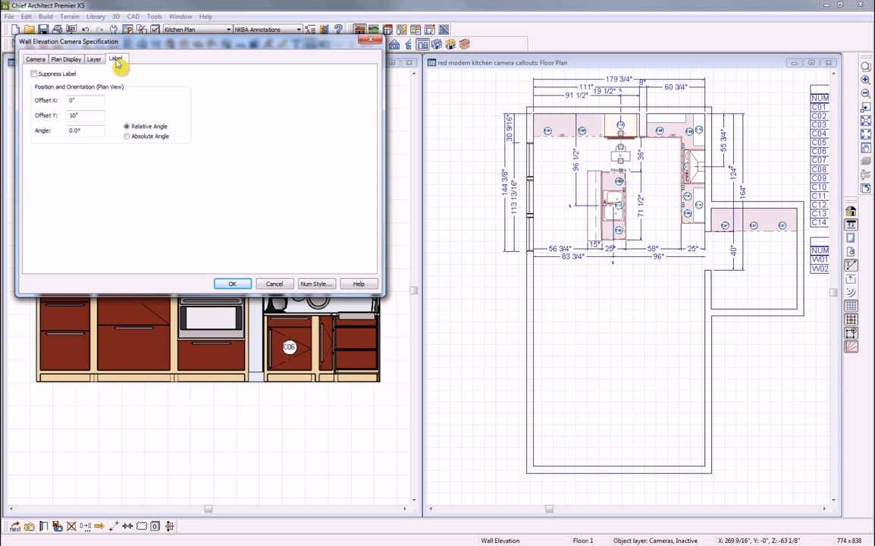
click(33, 74)
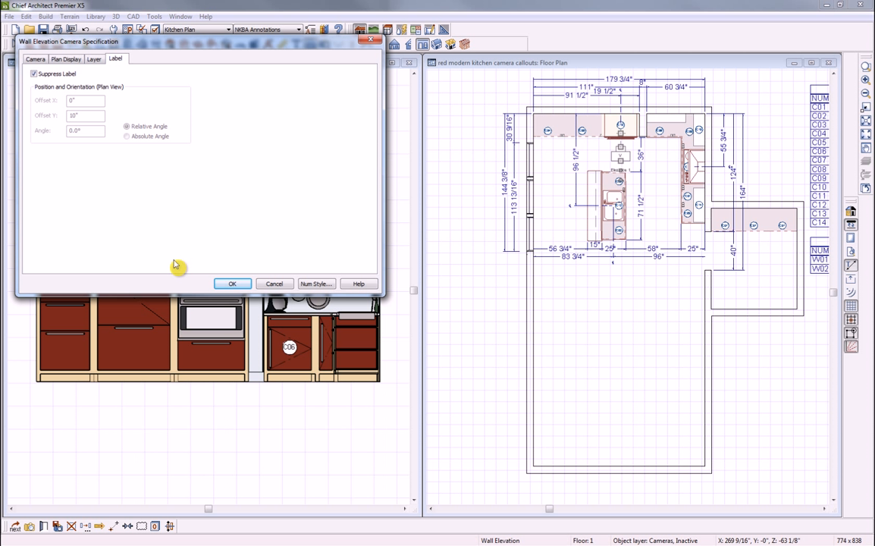
click(232, 285)
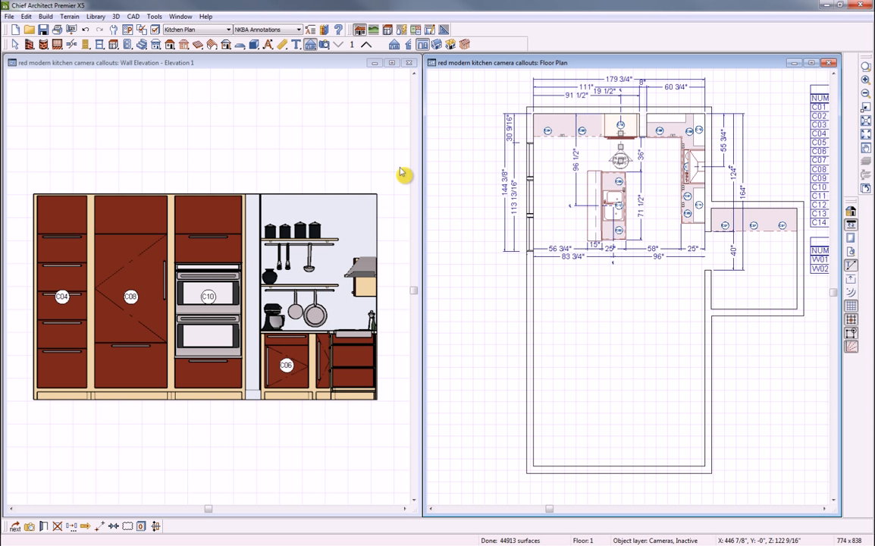
click(408, 63)
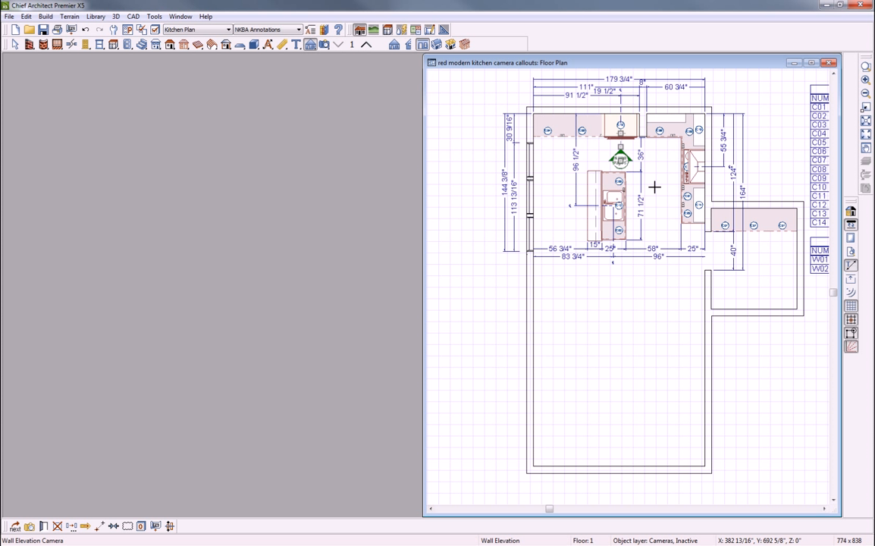
Maximize the floor plan and place a cross section camera beside the island
key(space)
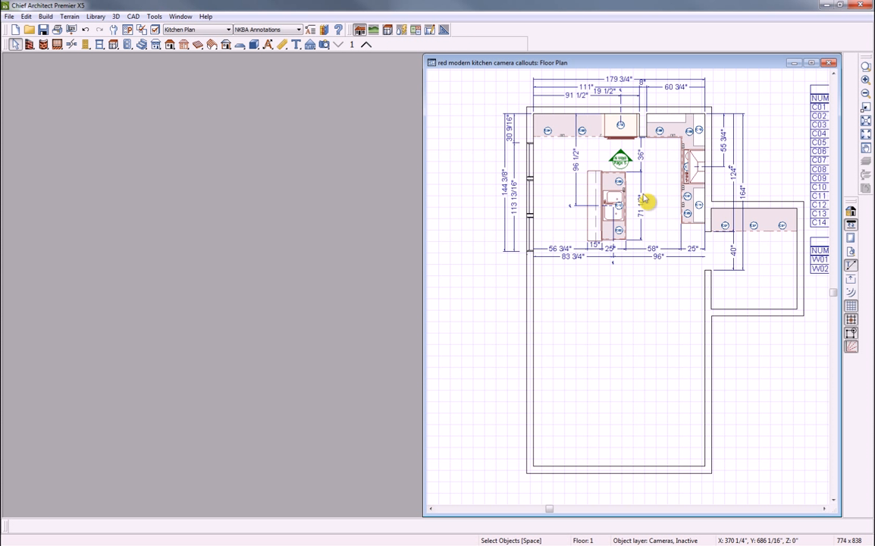
click(811, 63)
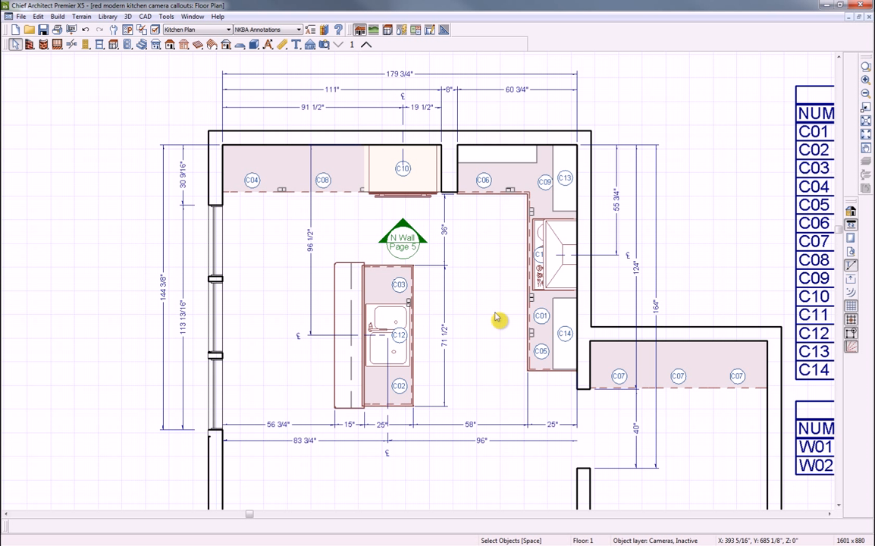
click(310, 45)
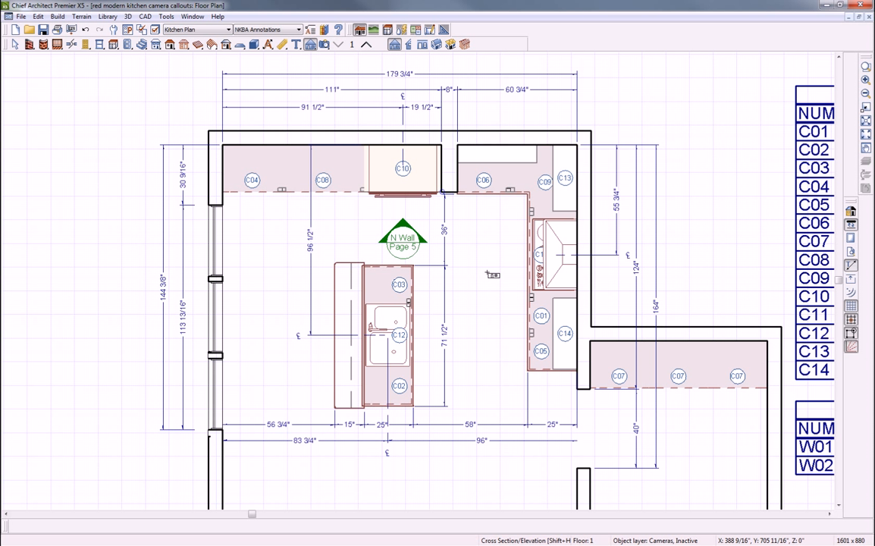
drag(490, 292, 551, 288)
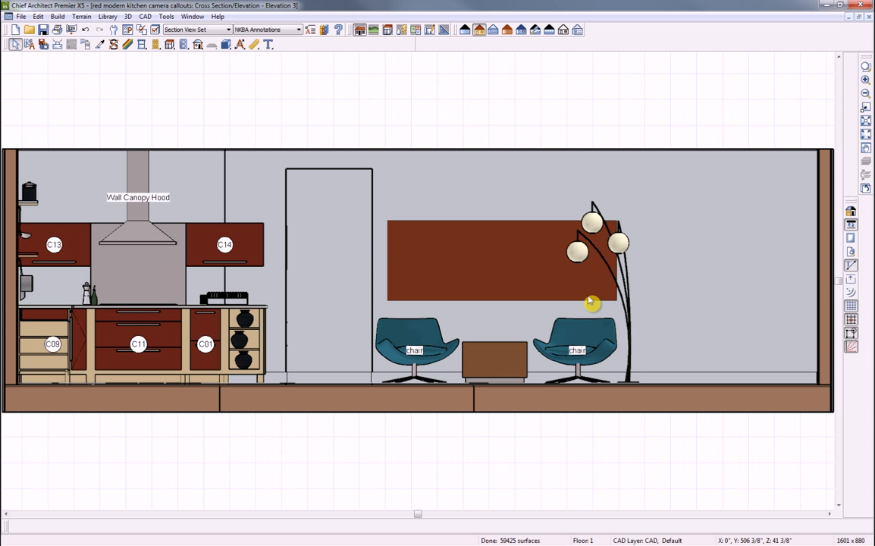
Tile Elevation 3 beside the floor plan and select its camera
key(shift+F5)
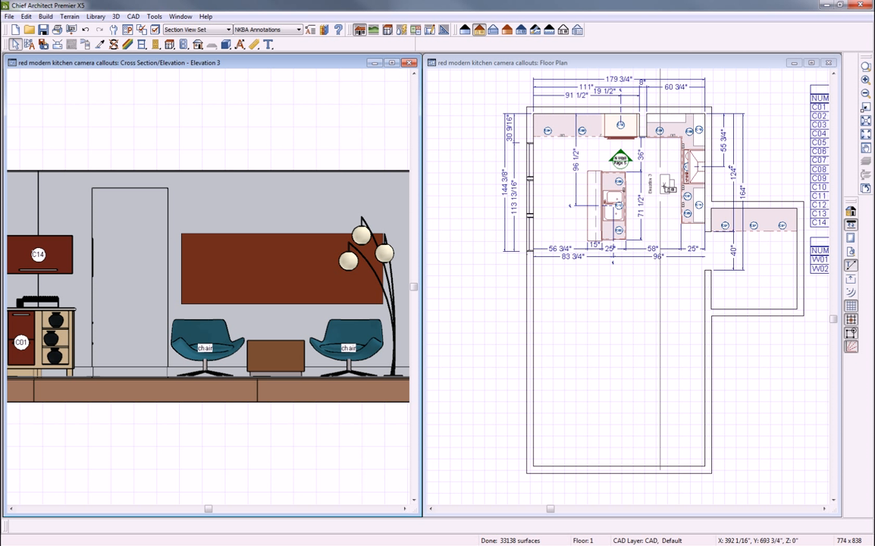
click(665, 187)
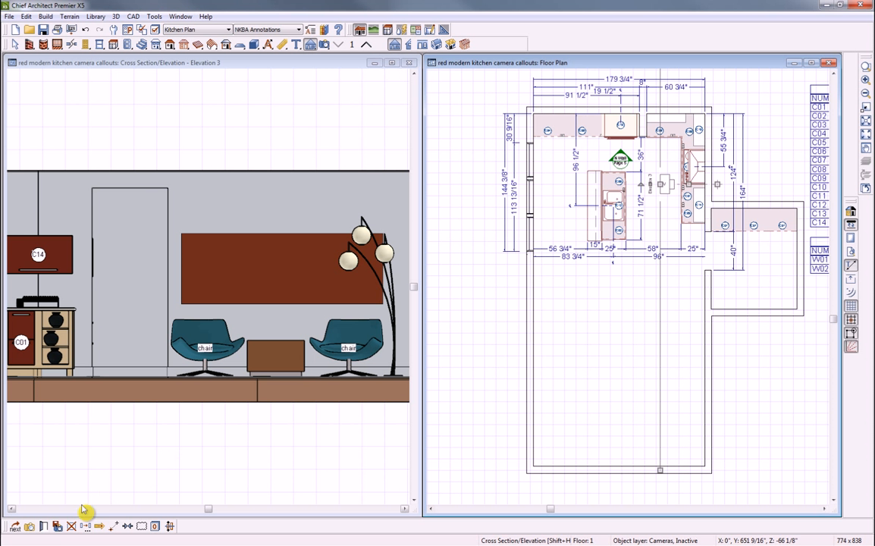
Save the Elevation 3 camera and show it as a callout with arrows on both sides
click(47, 525)
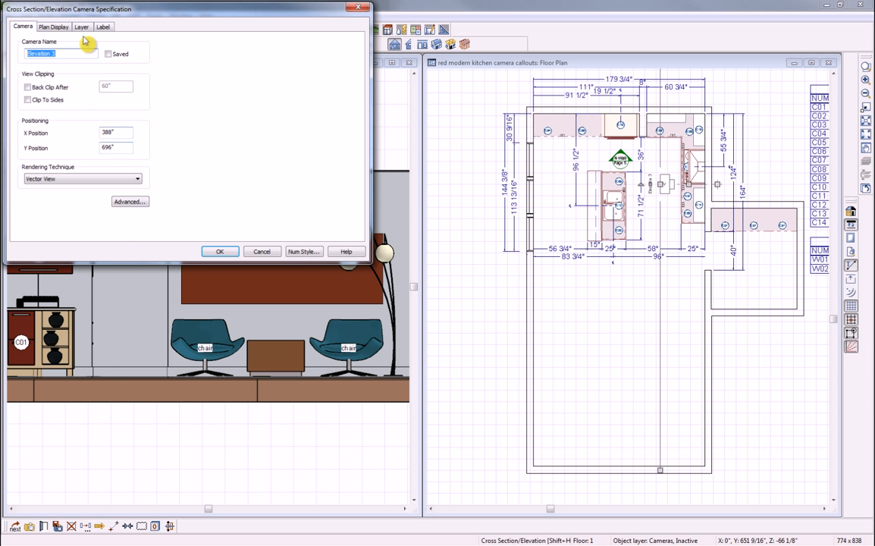
drag(110, 9, 177, 94)
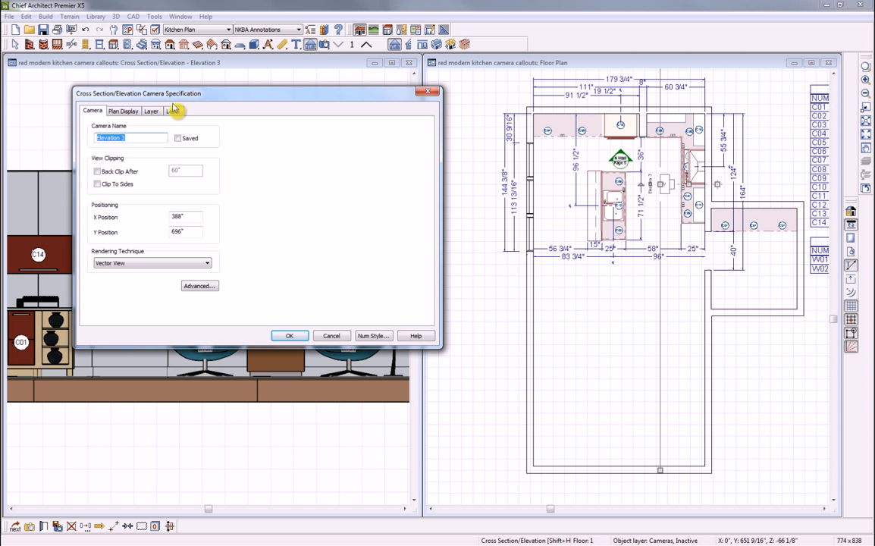
click(177, 138)
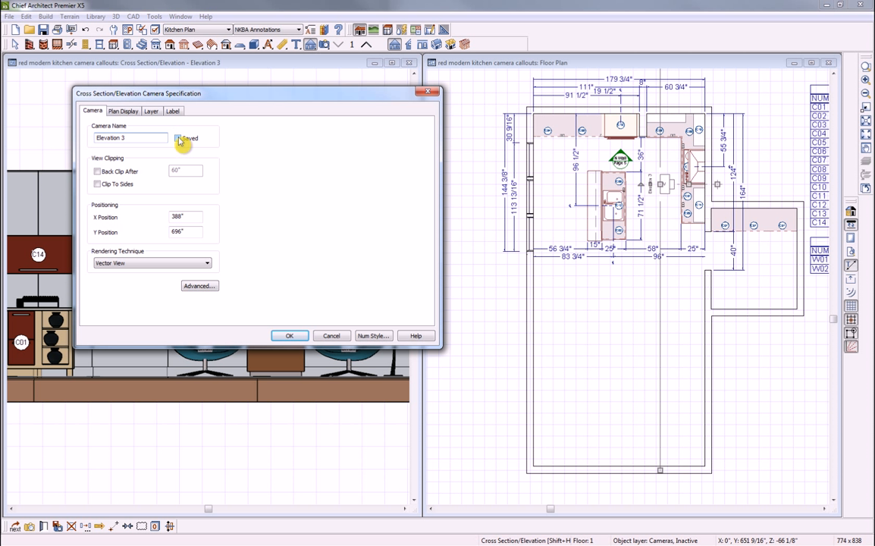
click(124, 113)
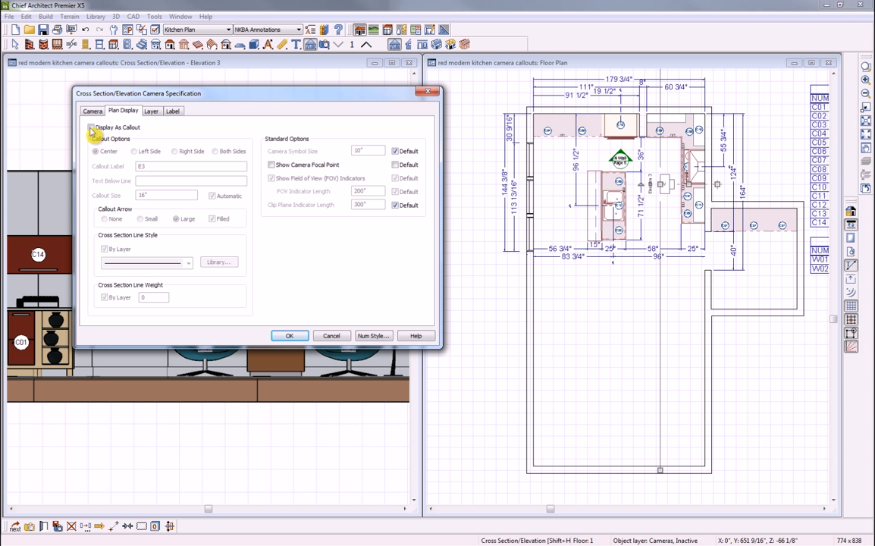
click(91, 128)
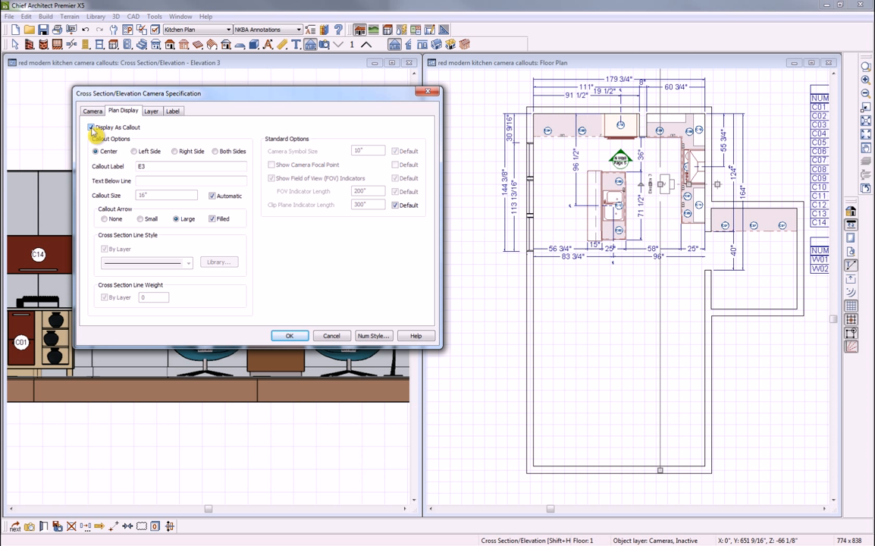
click(216, 152)
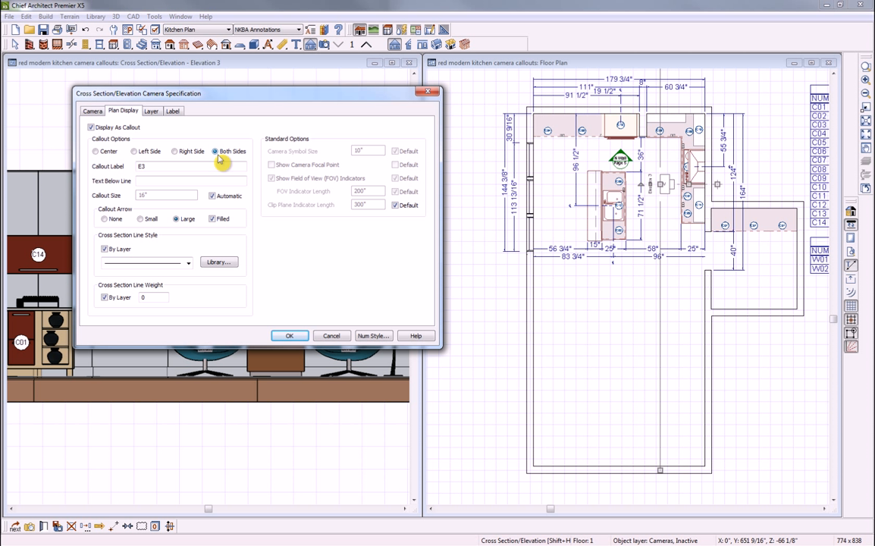
Clip the elevation to the camera's sides and suppress its plan label
click(93, 112)
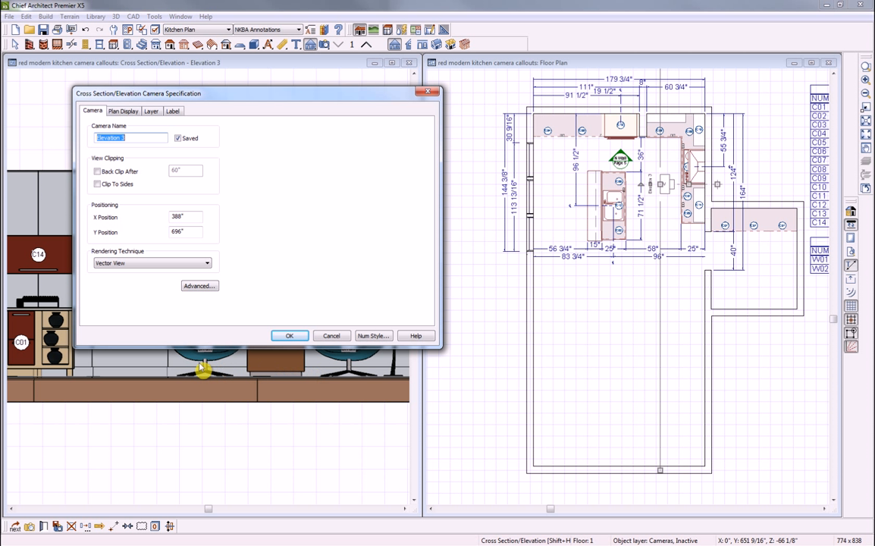
click(97, 184)
click(173, 111)
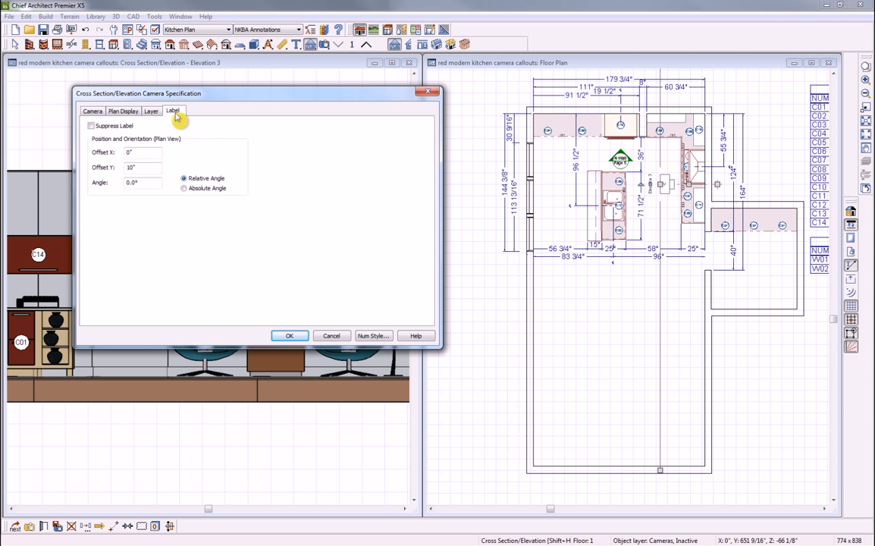
click(92, 125)
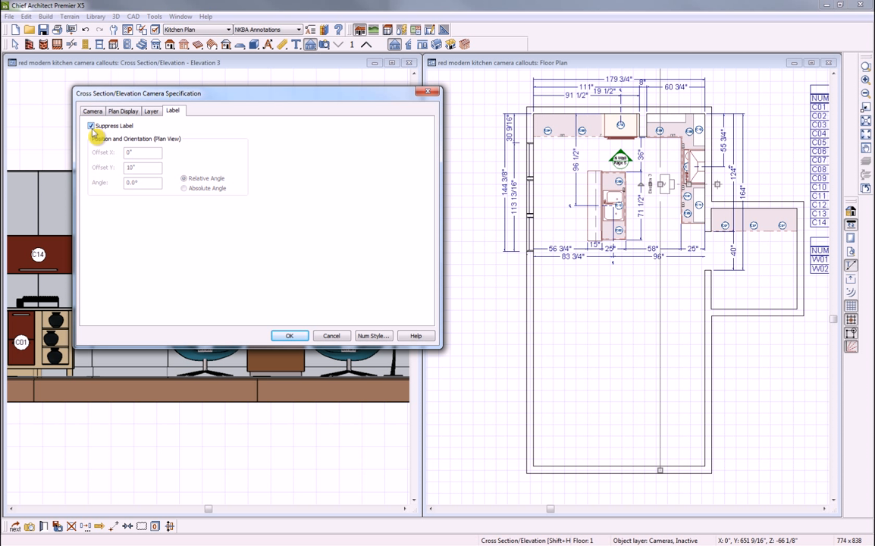
click(292, 337)
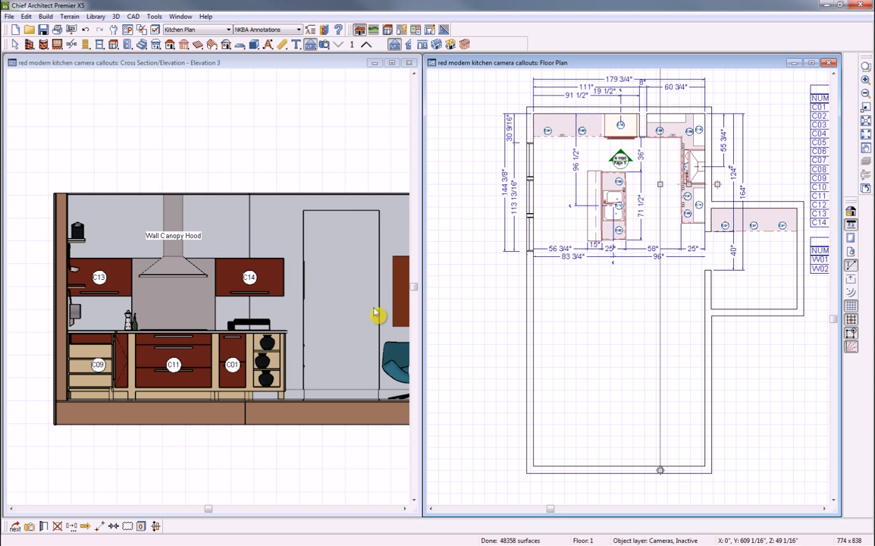
click(320, 345)
Shorten the Elevation 3 camera line so both ends sit just within the kitchen
scroll(326, 347, down, 1)
middle_drag(338, 363, 197, 305)
scroll(196, 307, down, 1)
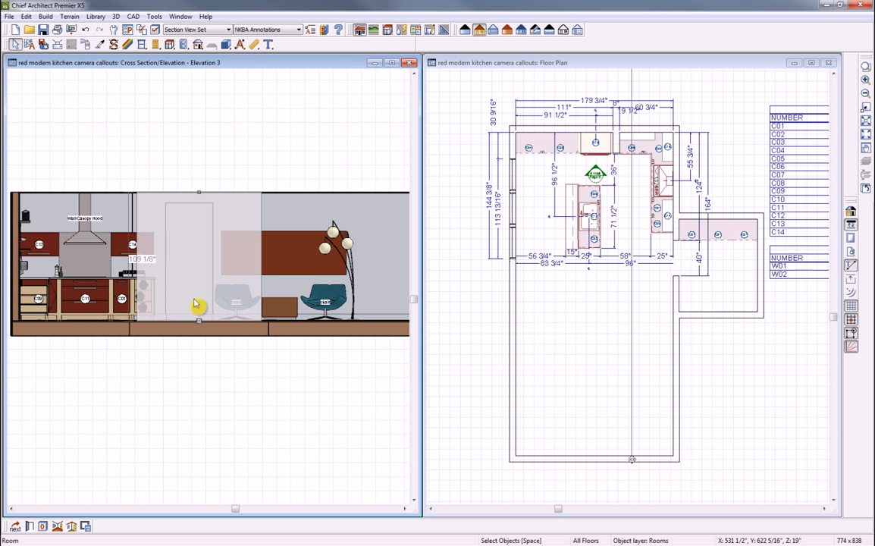
middle_drag(283, 393, 269, 379)
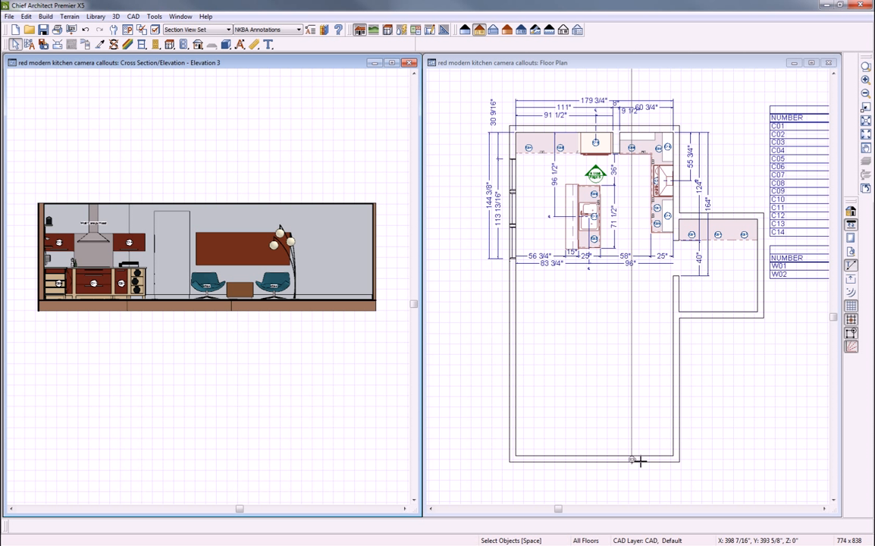
click(641, 424)
key(space)
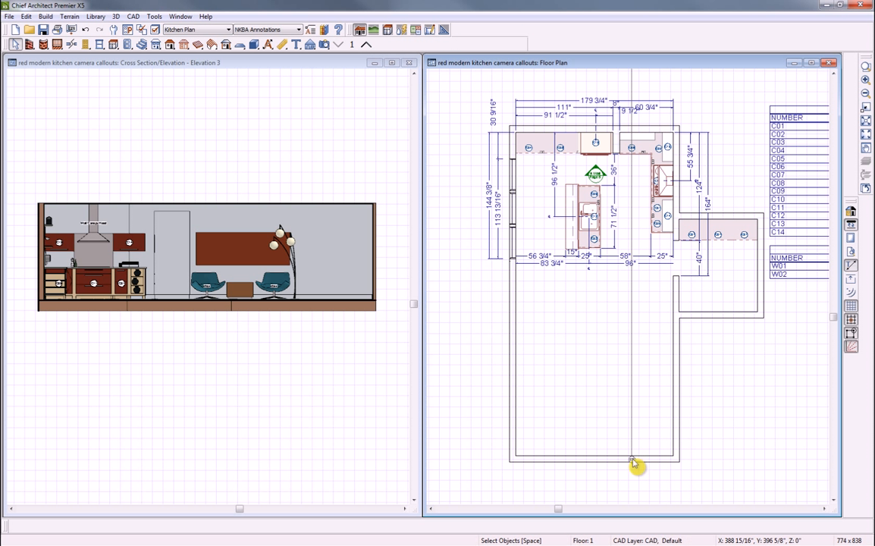
click(632, 460)
drag(631, 459, 620, 240)
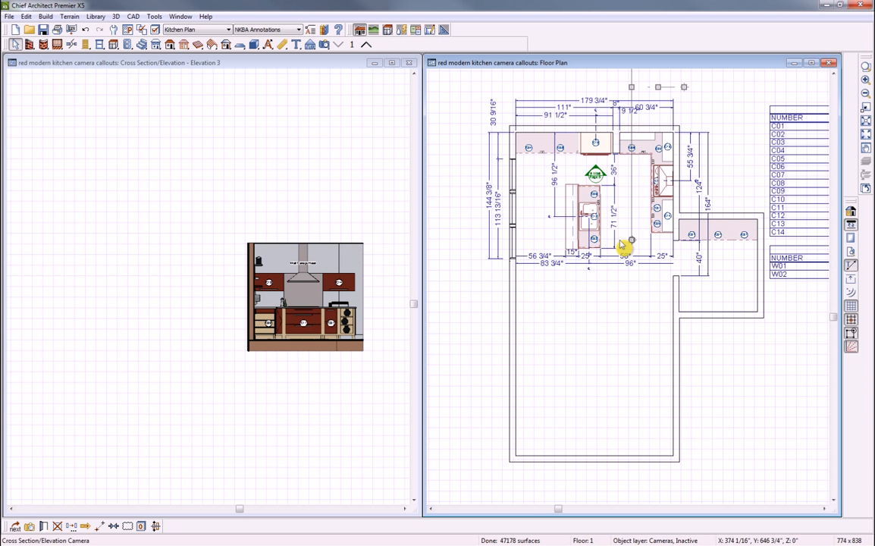
mouse_move(698, 257)
middle_down()
mouse_move(686, 301)
mouse_move(683, 418)
middle_up()
click(628, 176)
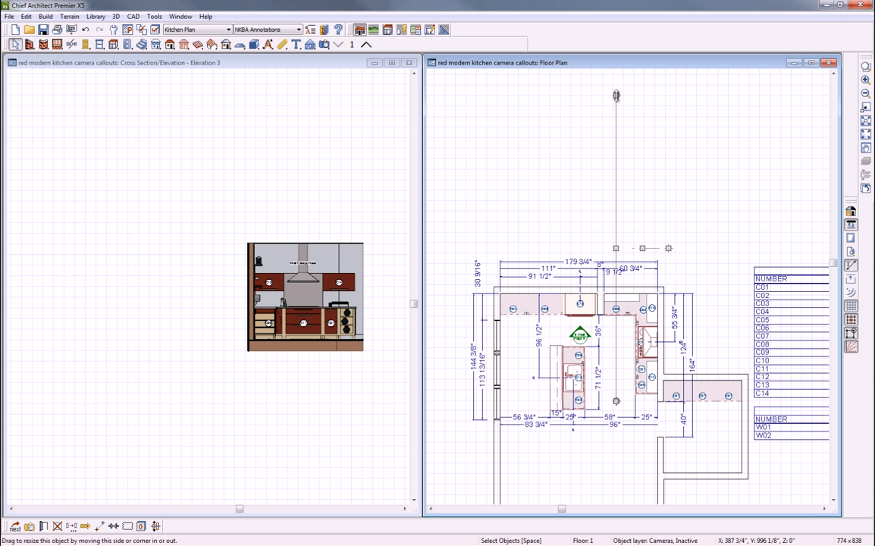
drag(615, 95, 616, 293)
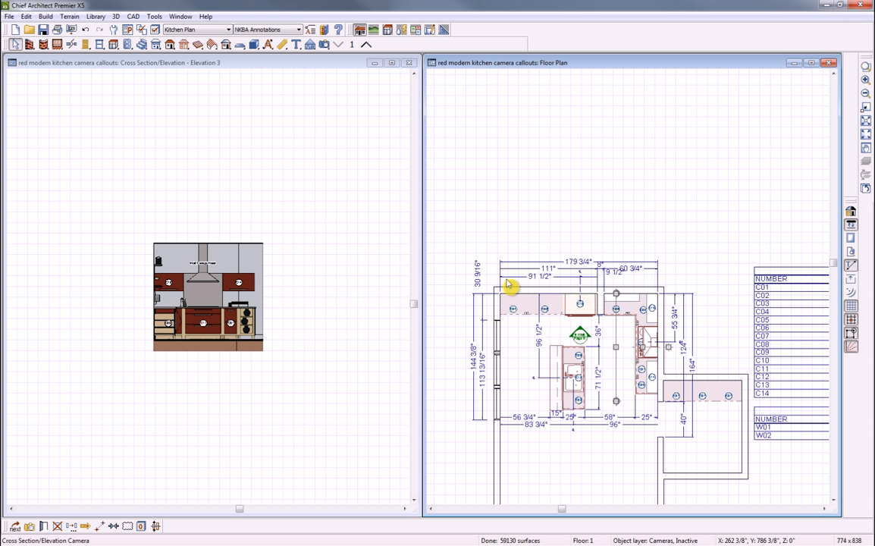
Close Elevation 3 and let the floor plan fill the workspace with the kitchen in view
click(410, 64)
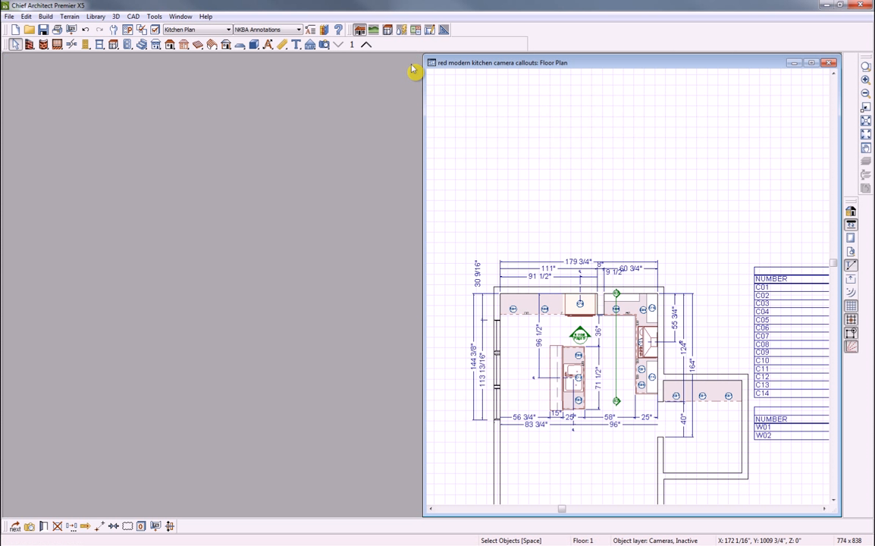
click(811, 63)
middle_drag(469, 370, 464, 59)
key(space)
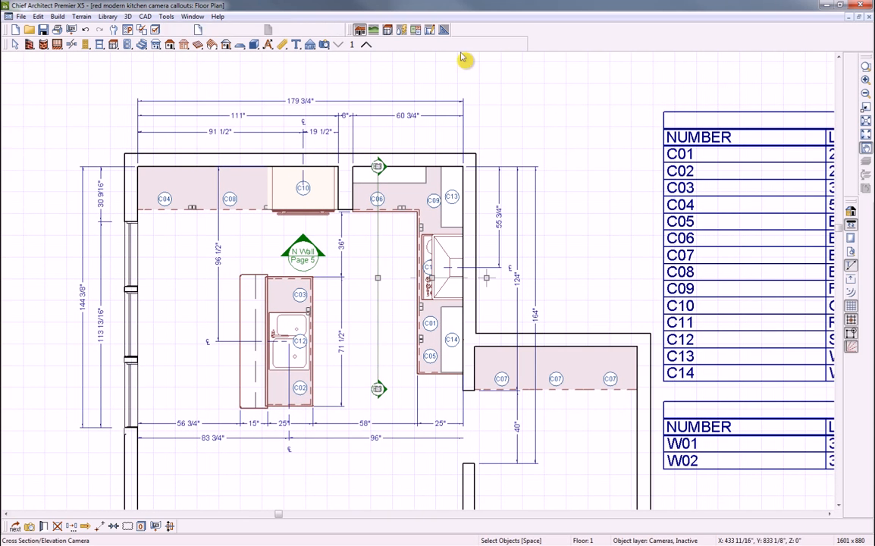
Deselect the camera and close the camera callouts plan without saving changes
key(Escape)
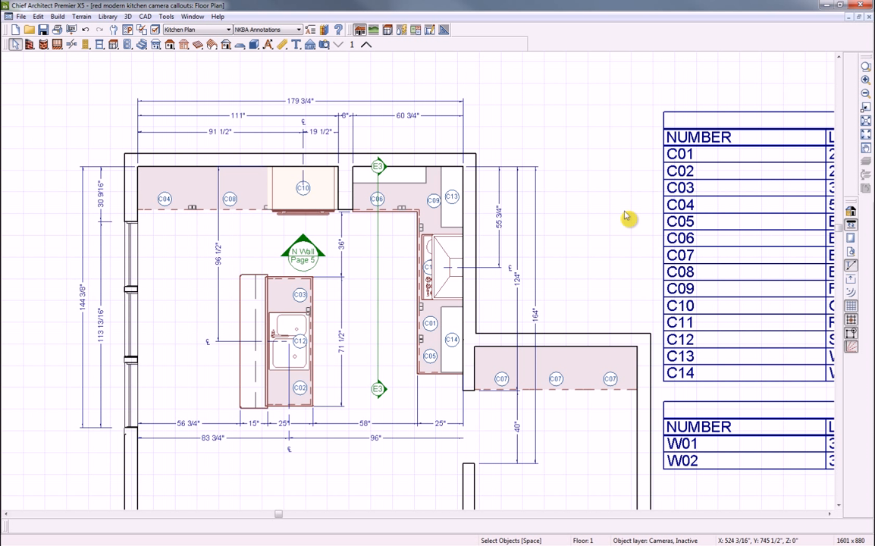
click(869, 17)
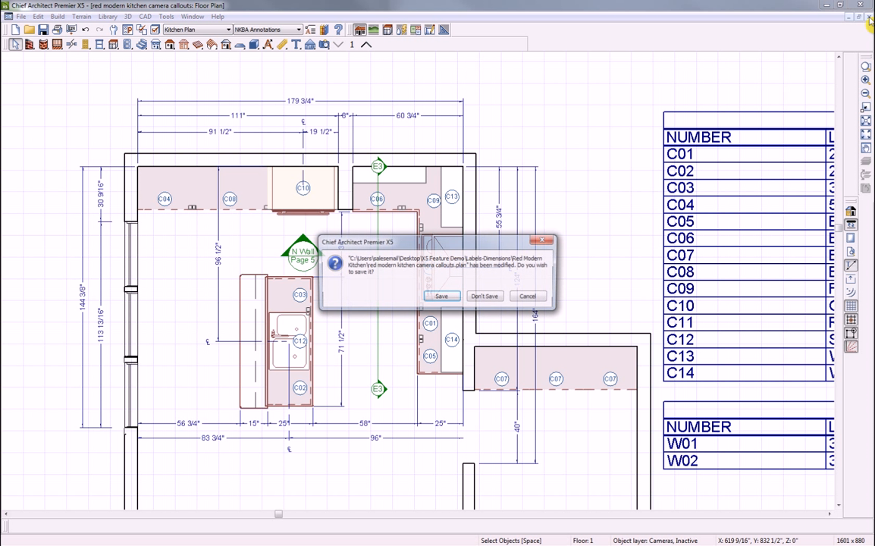
click(485, 296)
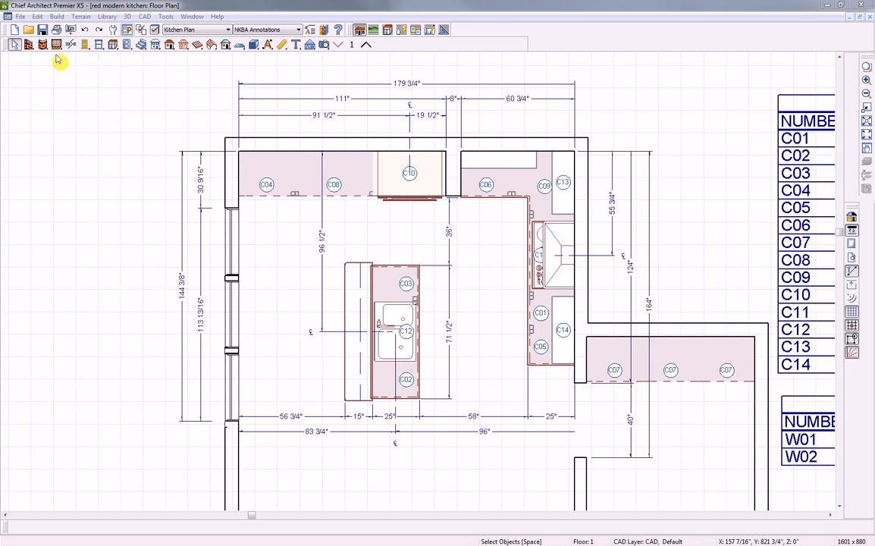
click(37, 16)
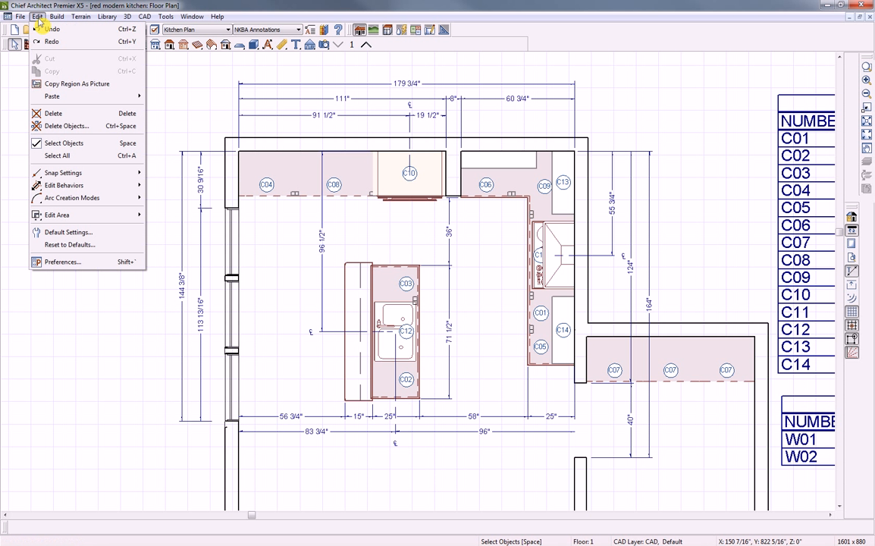
Delete all manual and automatic dimensions on all floors of the kitchen plan
click(48, 126)
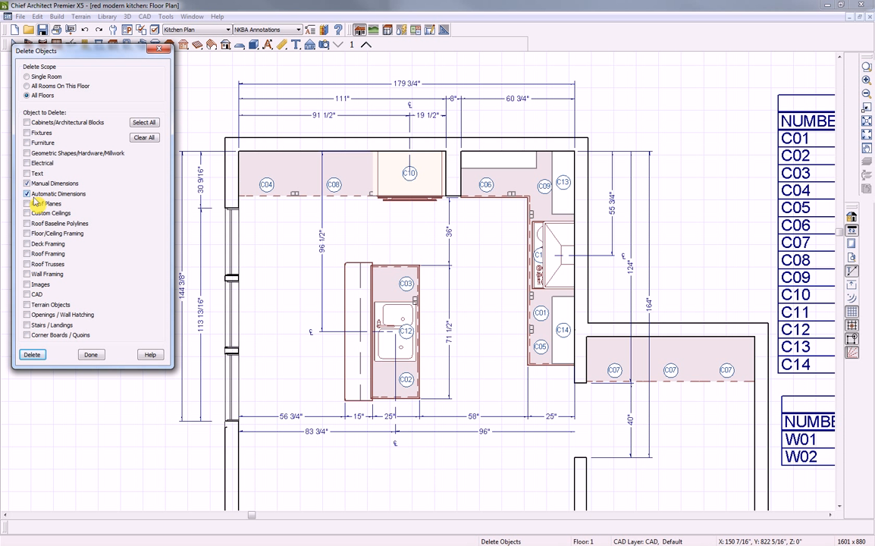
click(32, 354)
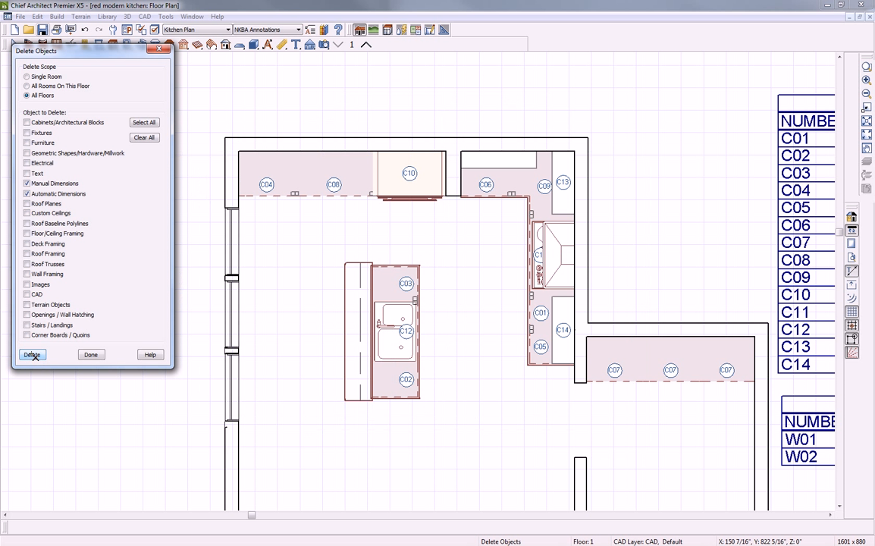
click(91, 355)
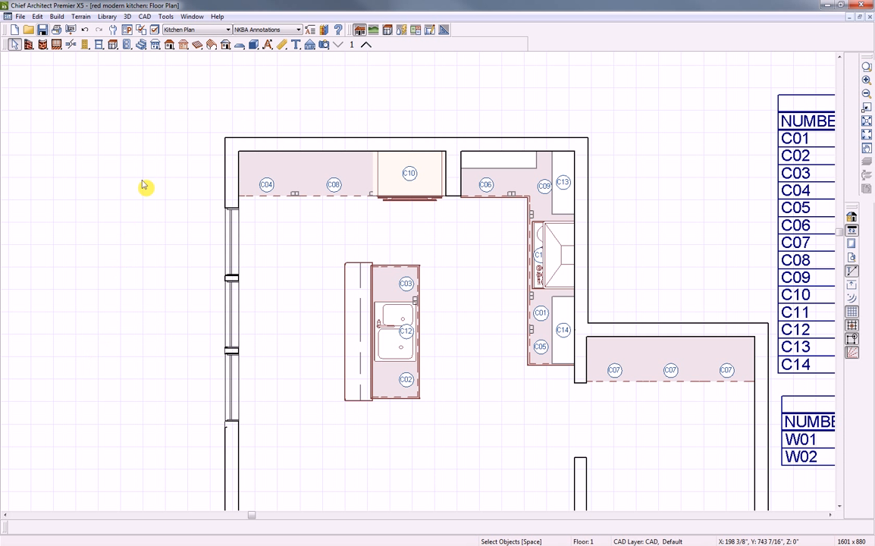
click(269, 46)
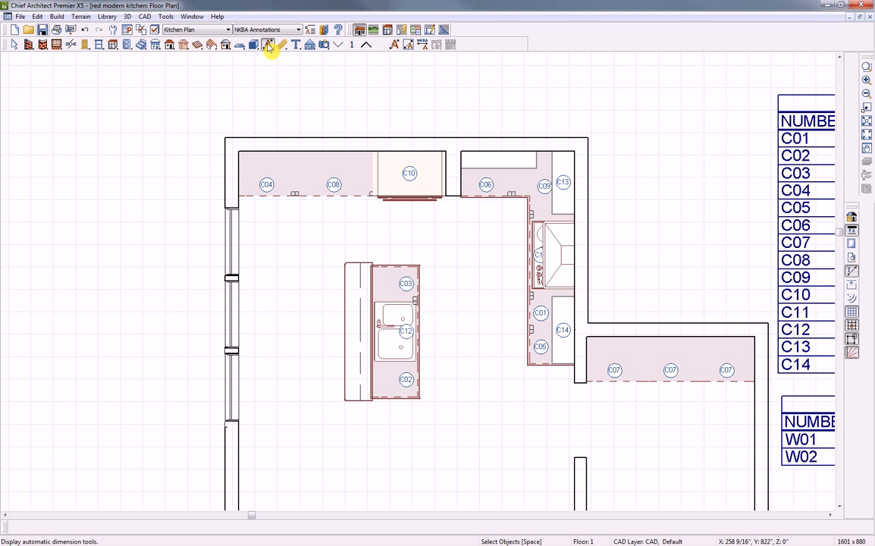
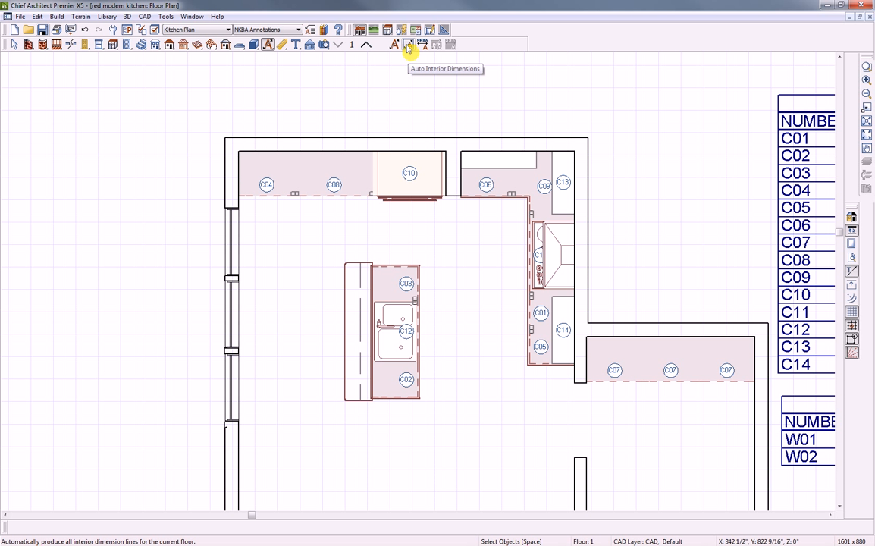
Auto-dimension the kitchen interior, then undo a trial move of one vertical dimension line
click(408, 45)
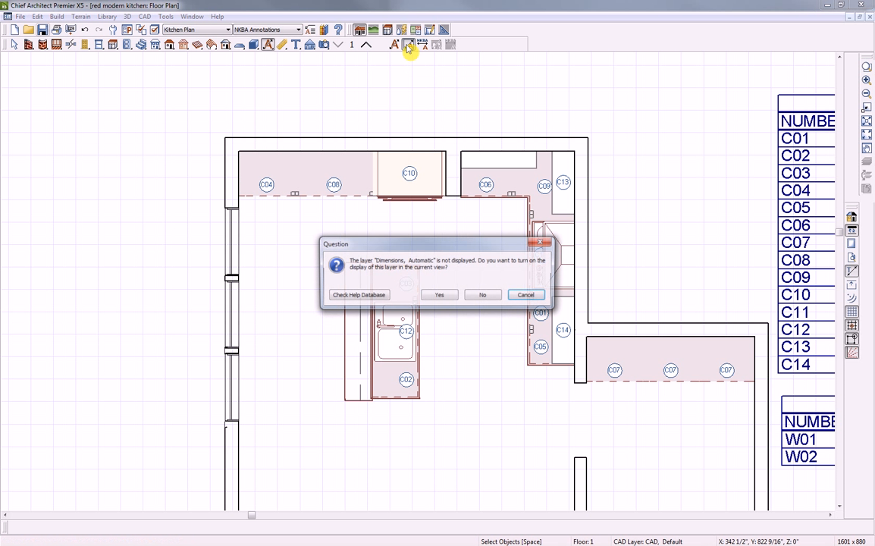
click(445, 298)
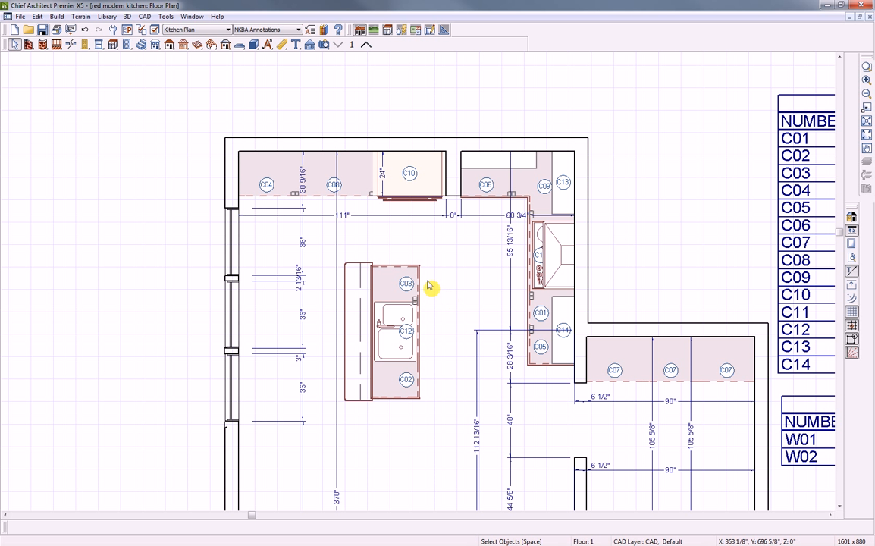
click(305, 241)
drag(306, 241, 205, 378)
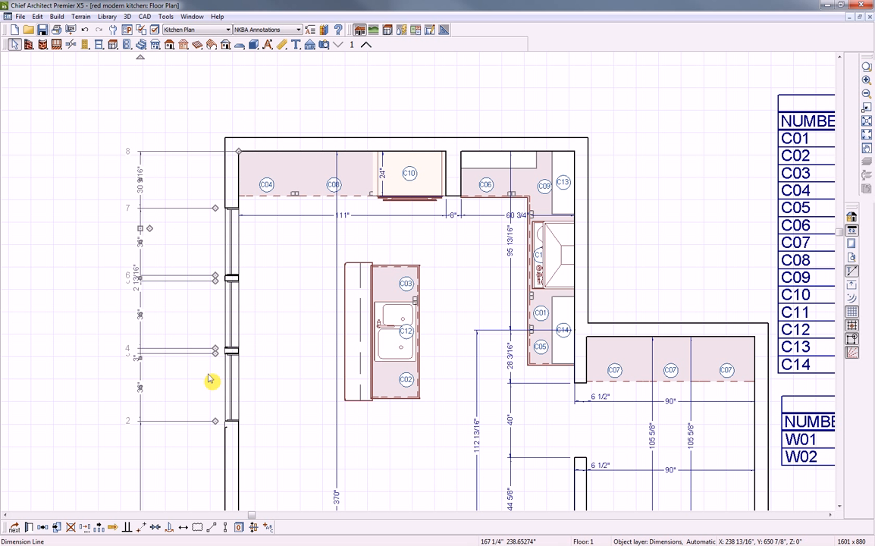
click(86, 31)
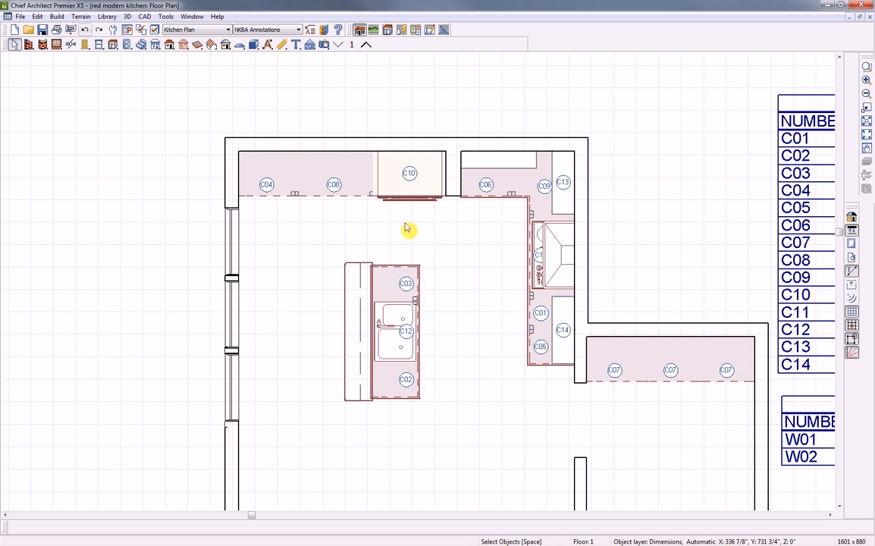
Set the room's Room Type to Kitchen so it gets the KITCHEN label
double_click(466, 251)
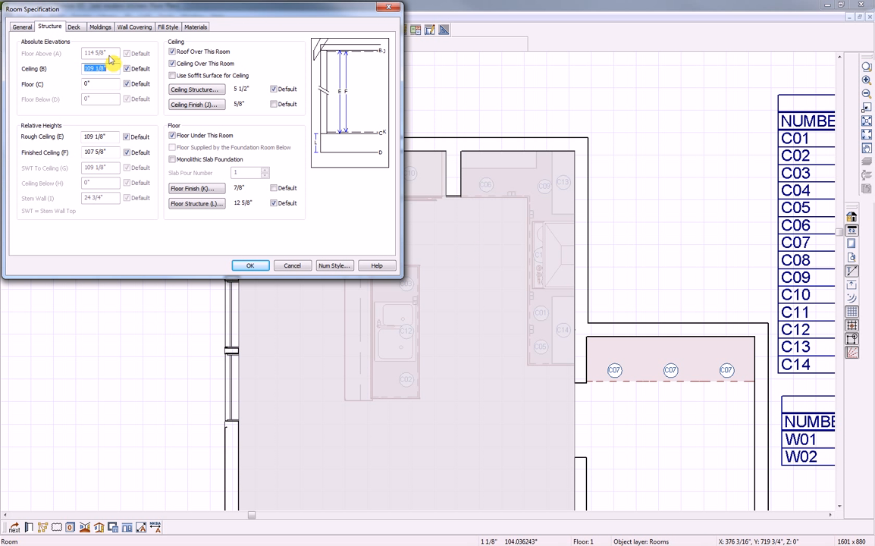
click(24, 27)
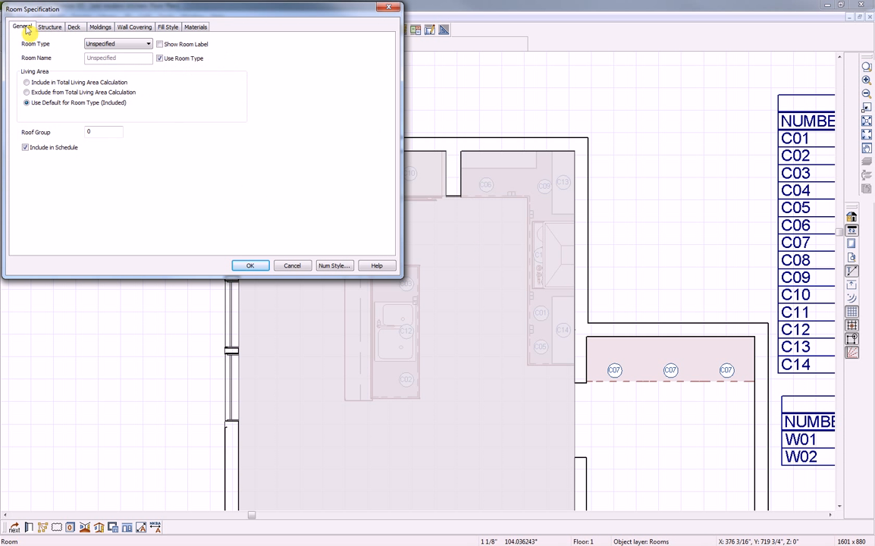
click(98, 46)
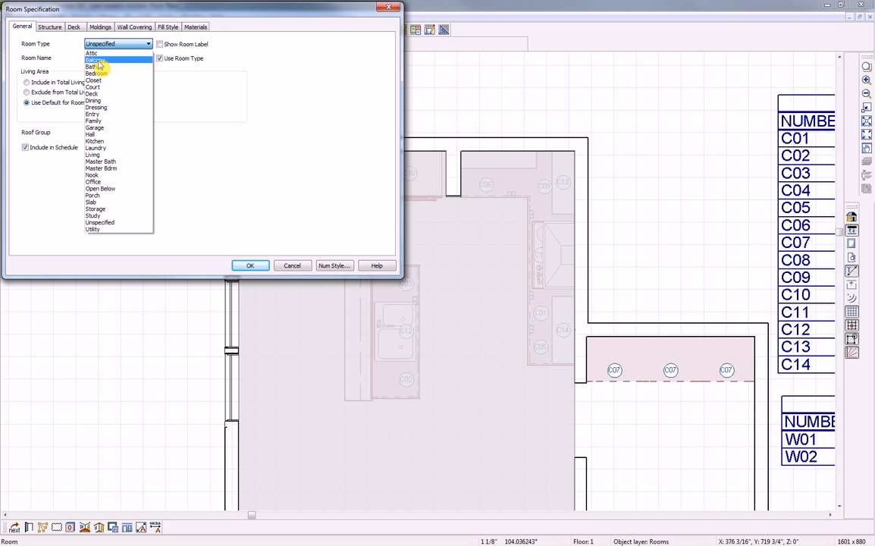
click(102, 141)
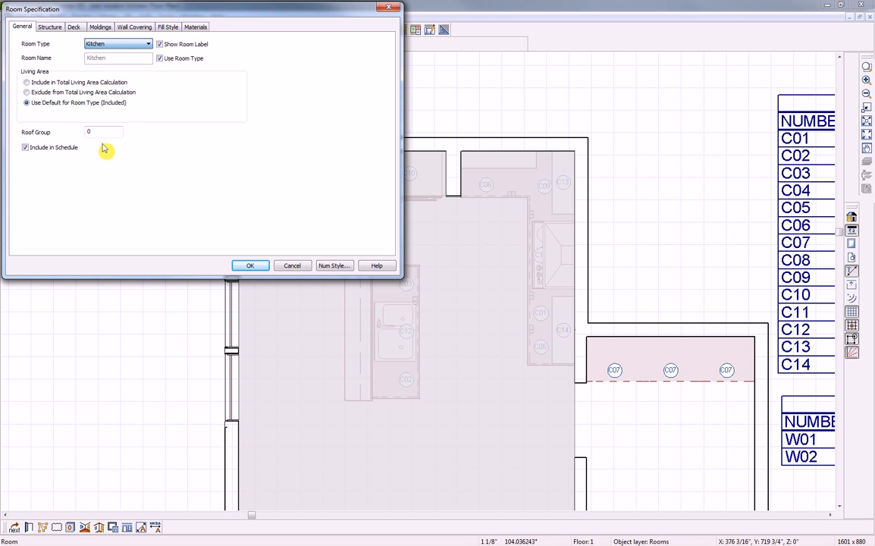
click(250, 265)
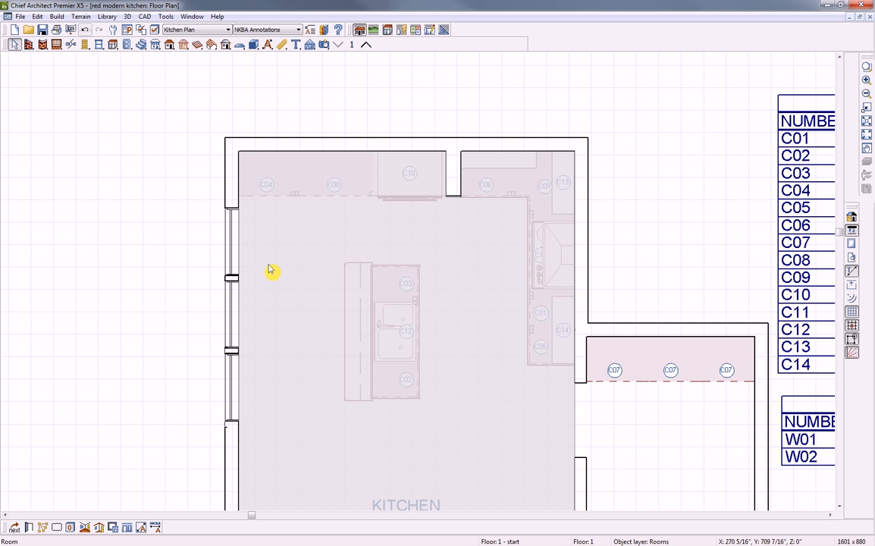
key(Escape)
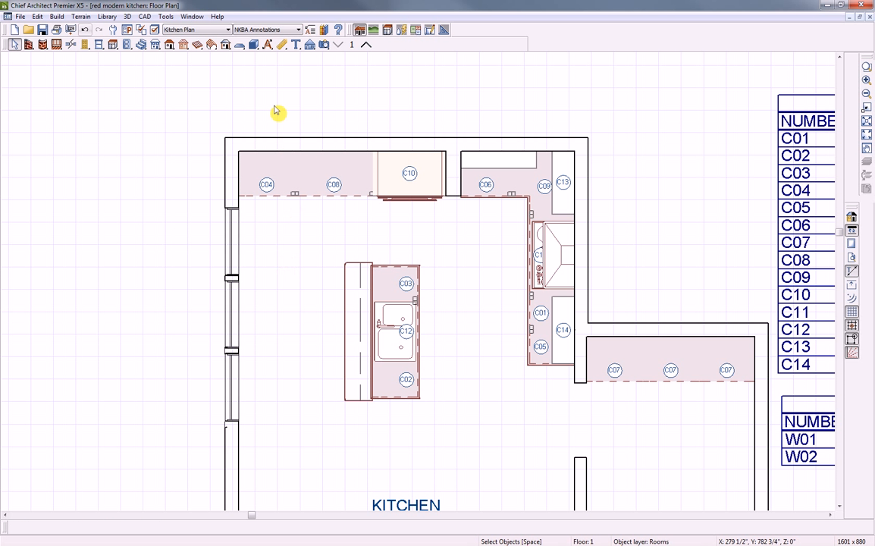
Add NKBA standard dimensions around the kitchen and show the automatic dimensions layer
click(267, 45)
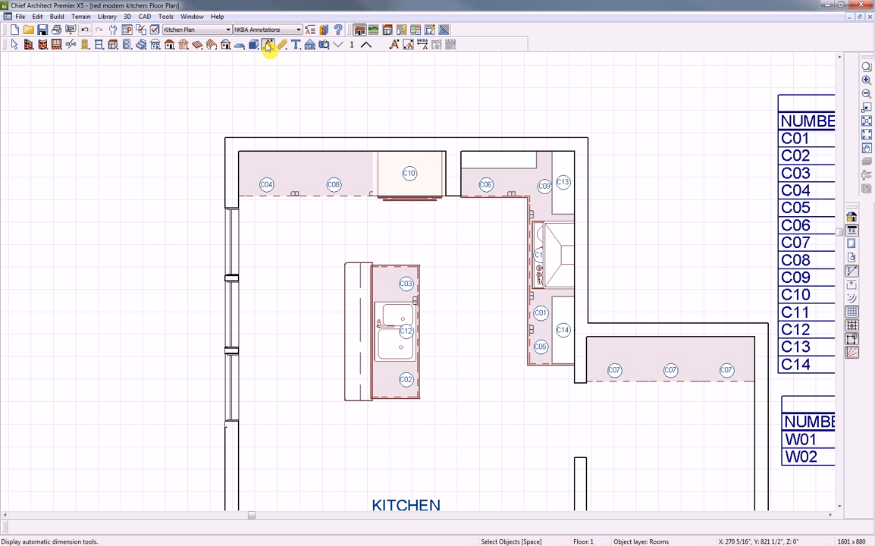
click(423, 44)
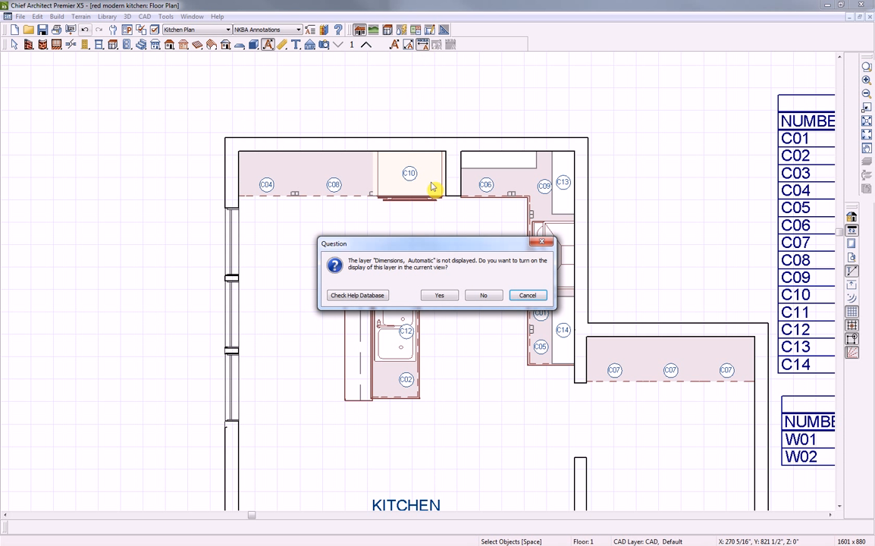
click(442, 295)
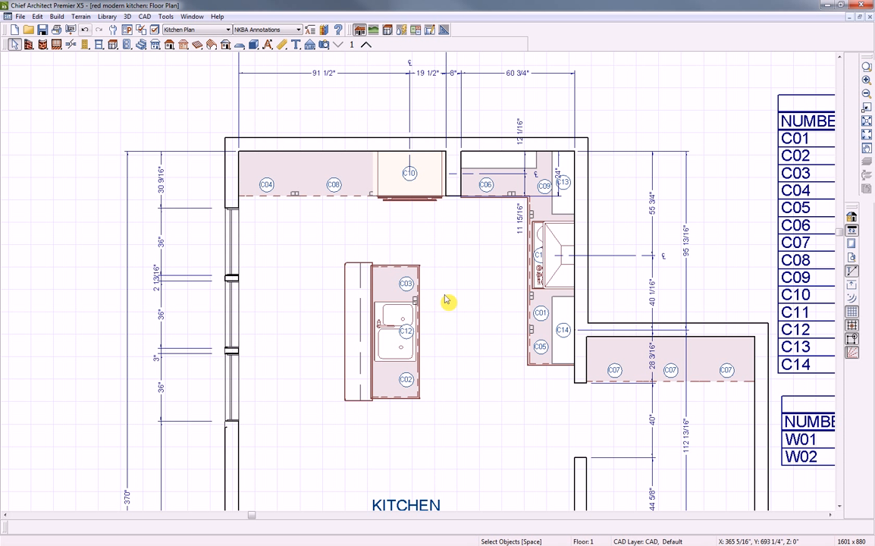
scroll(448, 300, down, 1)
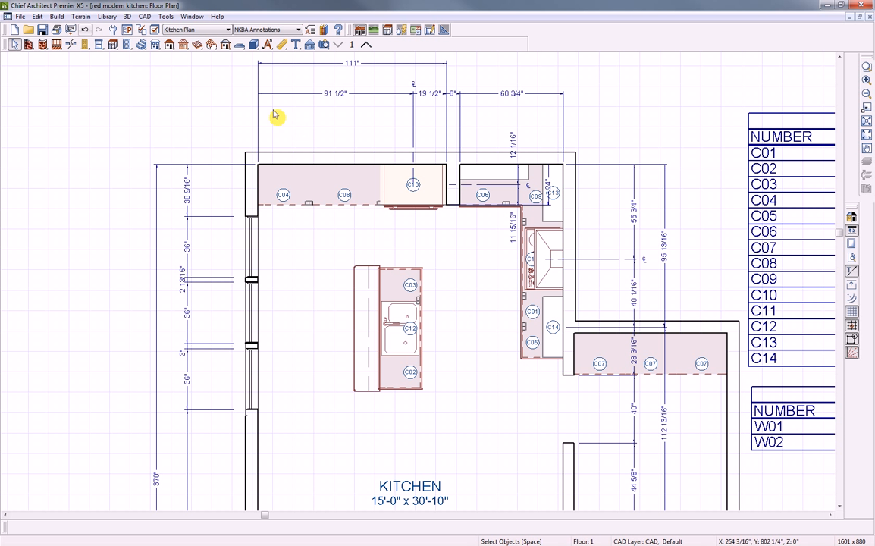
click(309, 46)
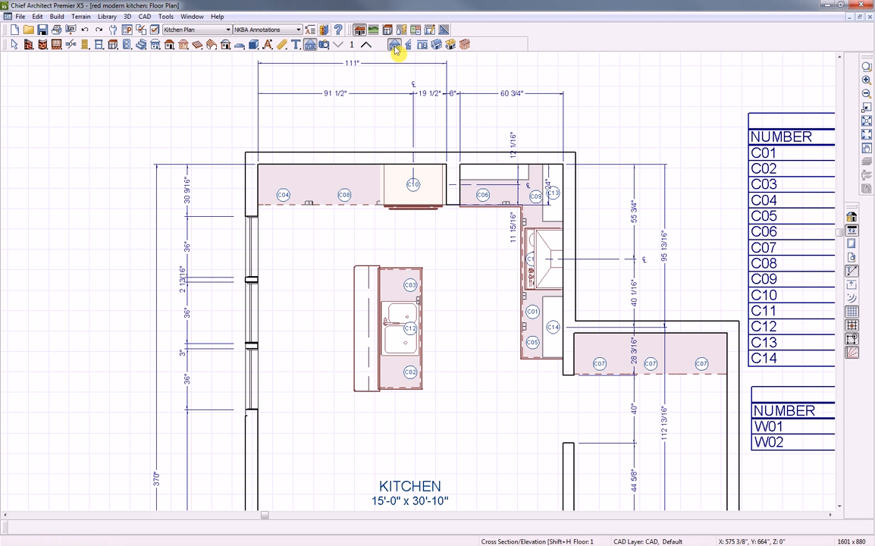
Create an elevation of the C04–C10 cabinet wall and add NKBA auto elevation dimensions
drag(397, 251, 400, 228)
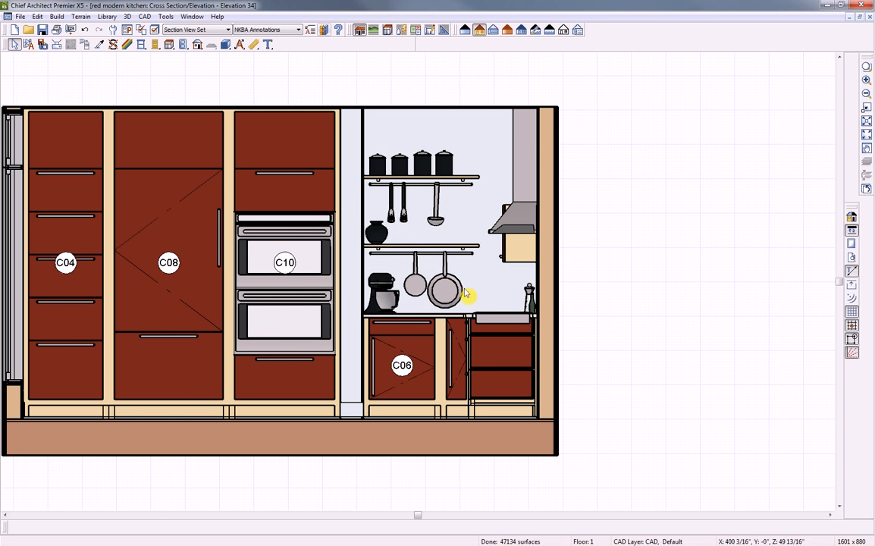
mouse_move(577, 302)
middle_down()
mouse_move(638, 313)
mouse_move(676, 333)
middle_up()
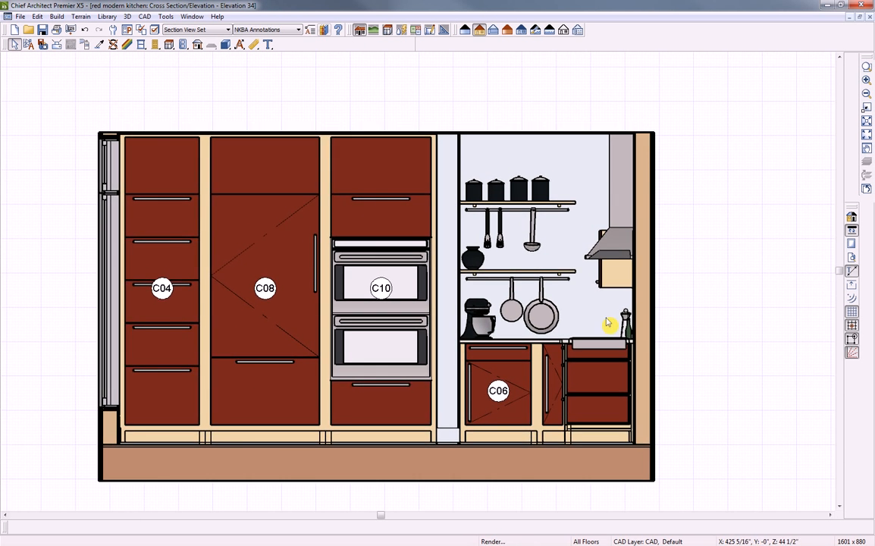
scroll(609, 325, down, 1)
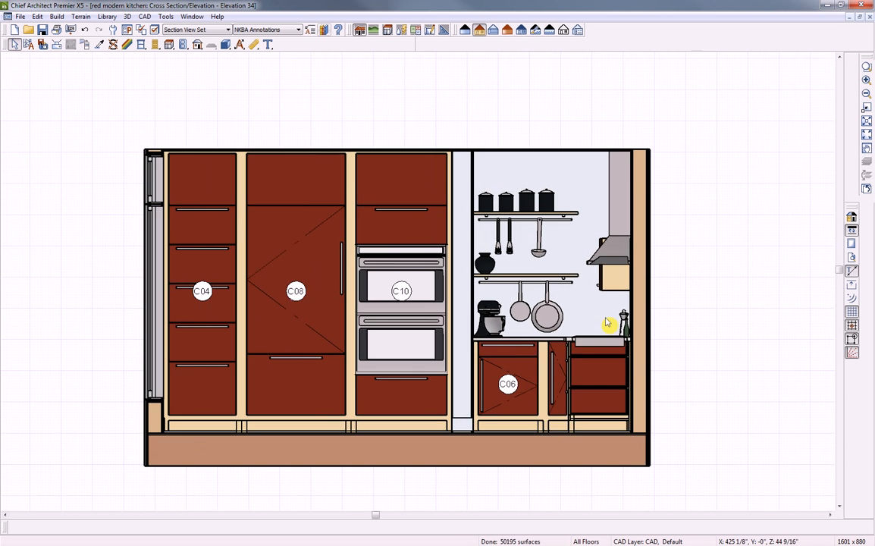
click(240, 45)
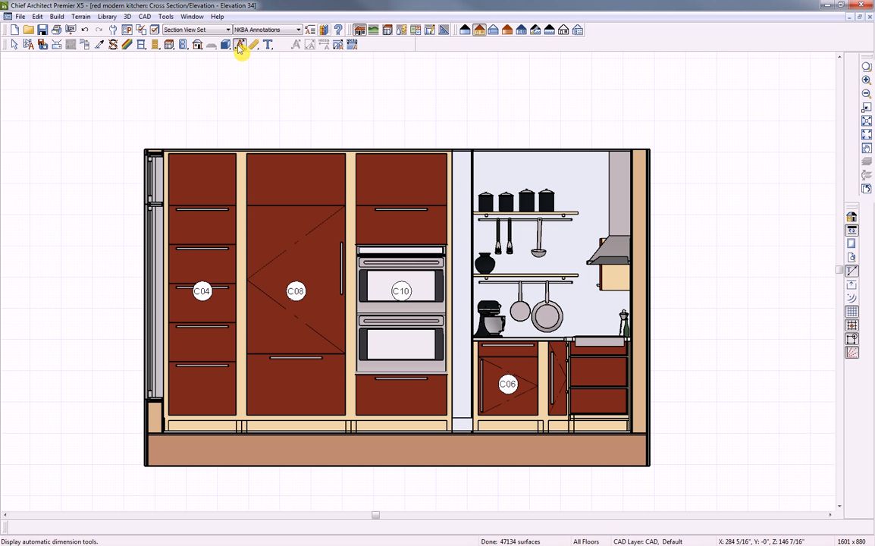
click(338, 47)
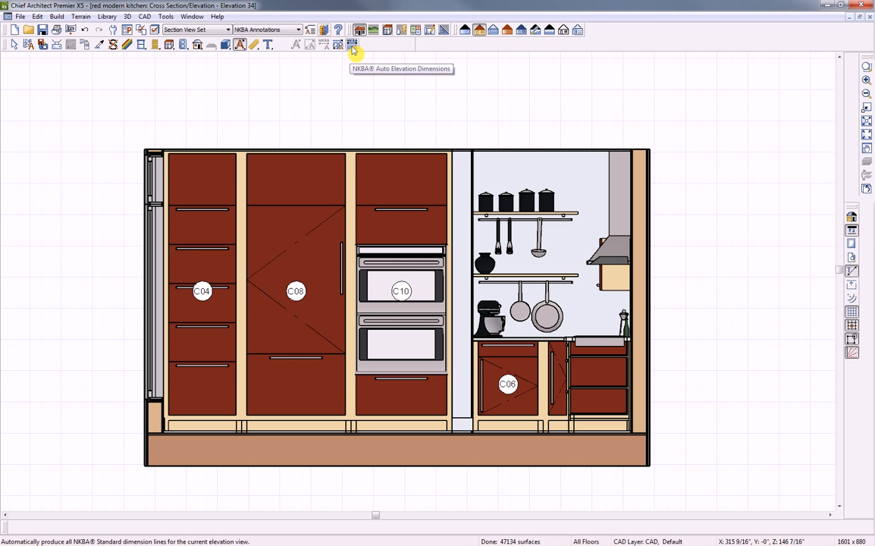
click(352, 49)
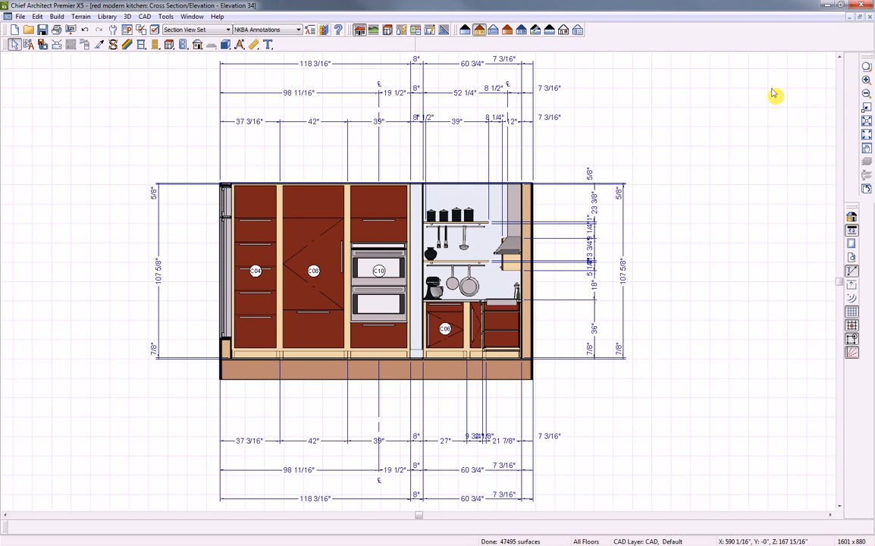
Close the elevation without saving, then close the kitchen floor plan
click(870, 17)
click(457, 295)
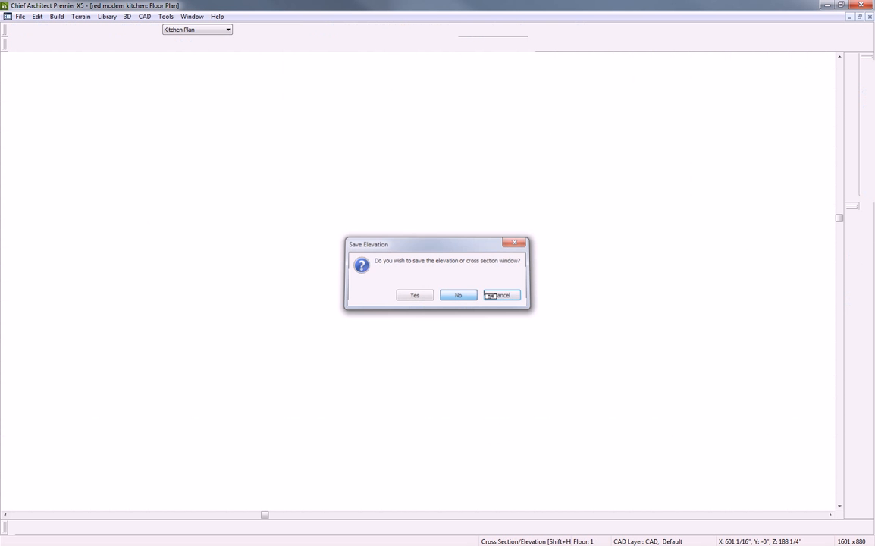
click(869, 16)
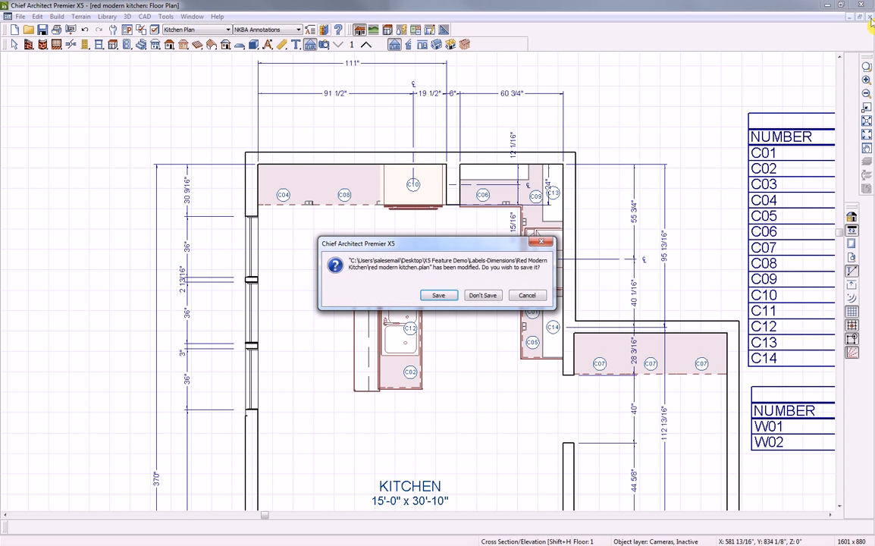
Discard the kitchen plan's changes and draw baseline dimensions across the rooms from the left wall
click(482, 295)
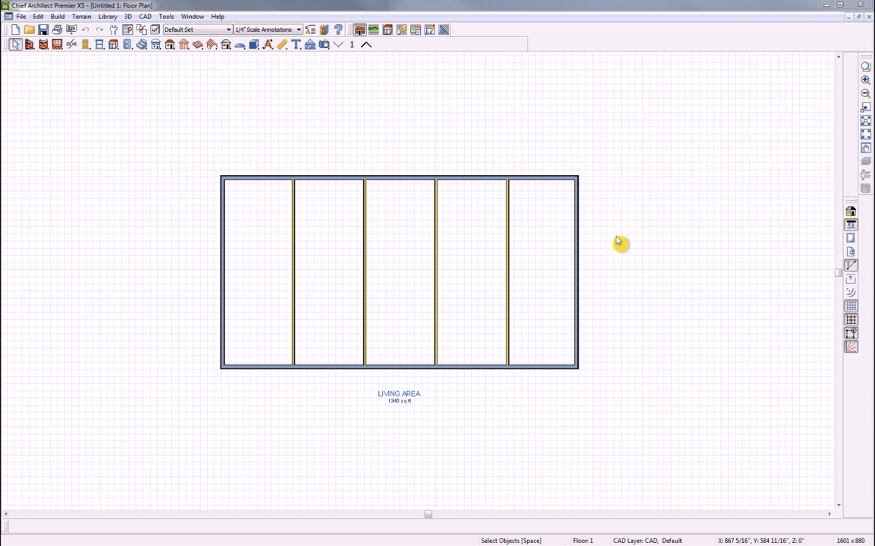
click(269, 45)
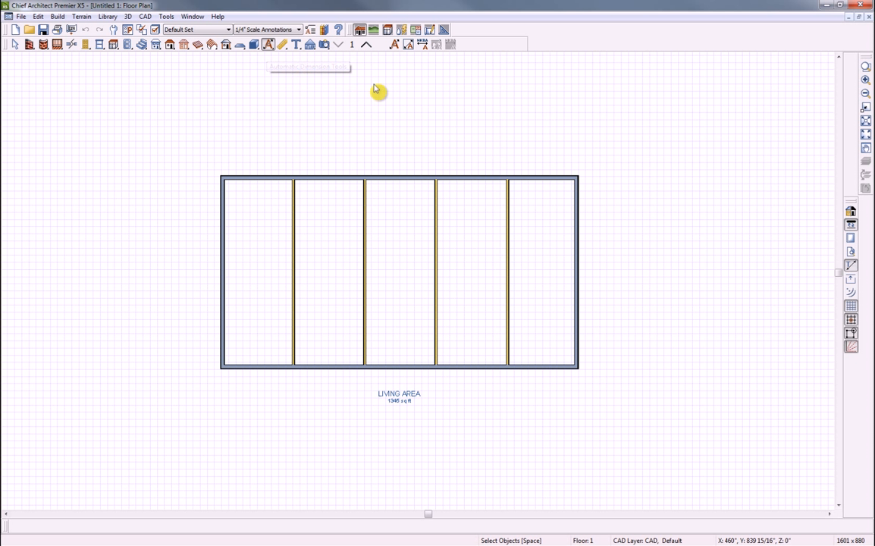
click(282, 46)
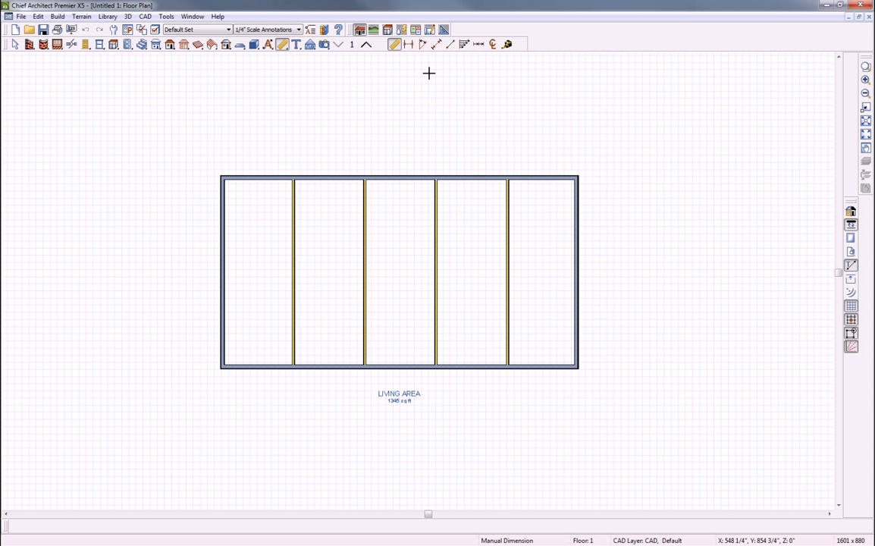
click(466, 45)
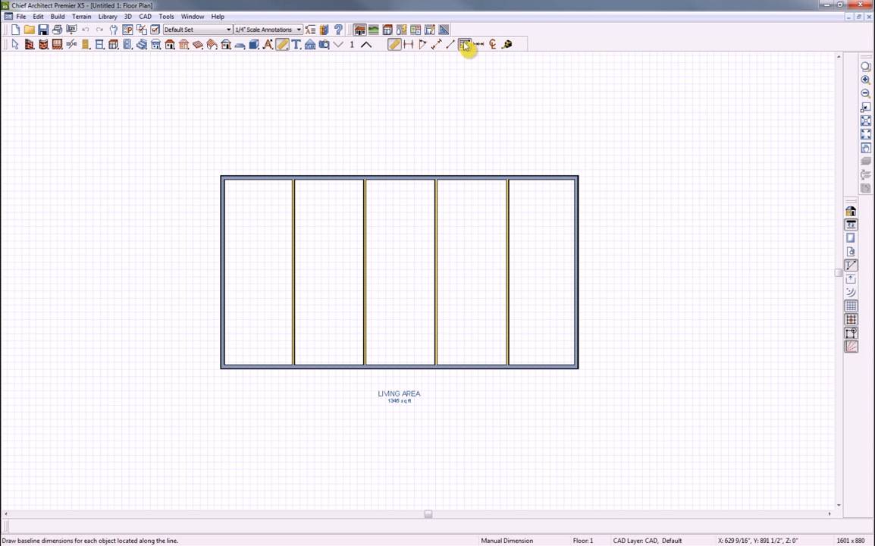
drag(221, 223, 592, 227)
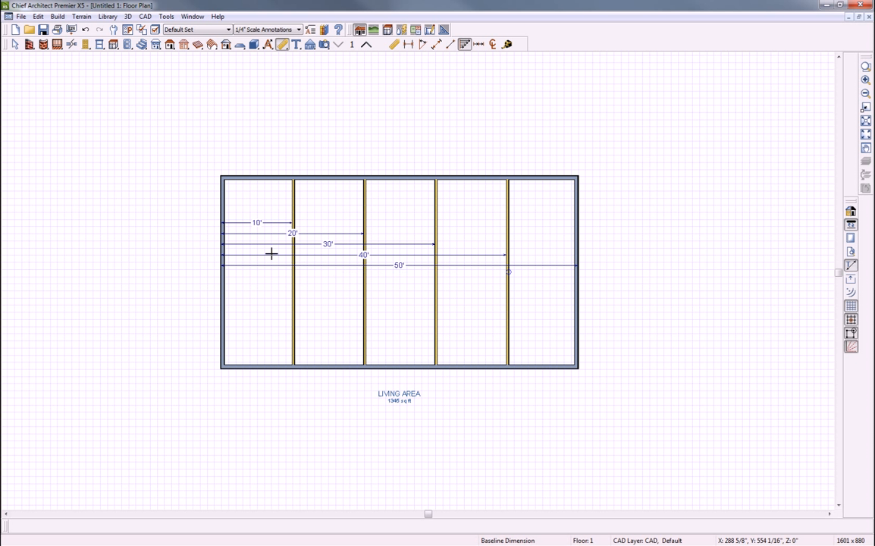
Move the five baseline dimensions (10' to 50') above the building's top wall
drag(206, 210, 614, 315)
drag(399, 245, 407, 122)
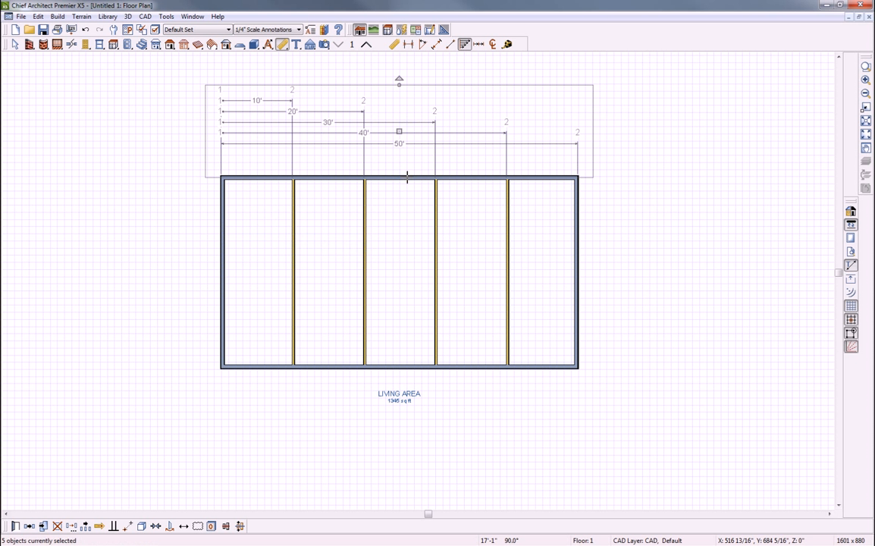
click(406, 189)
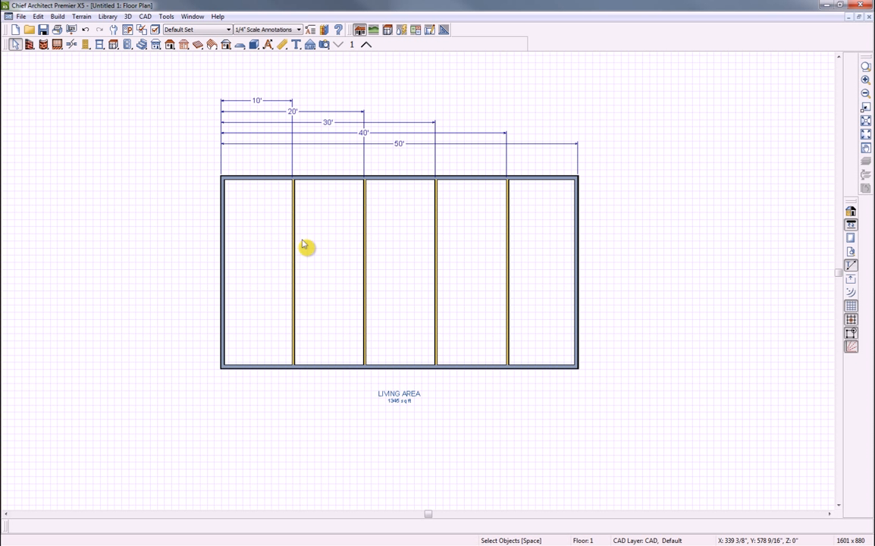
click(280, 49)
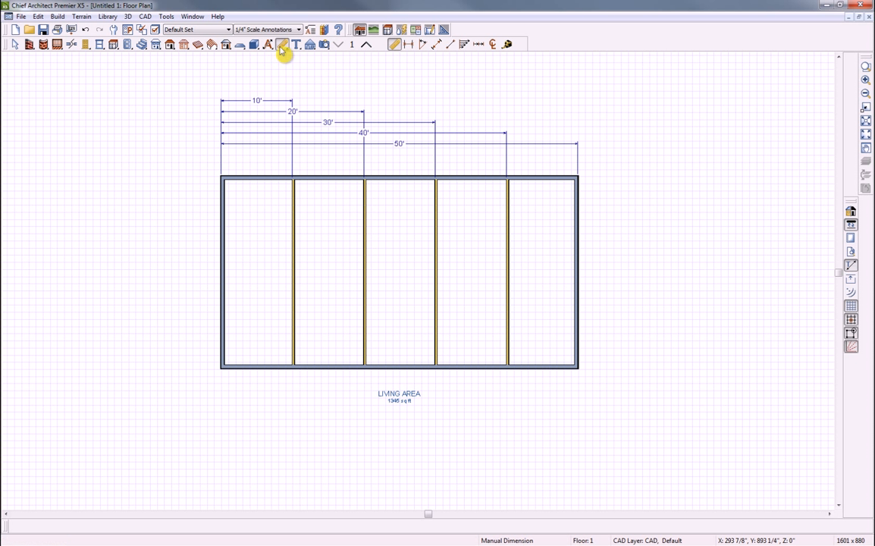
Draw a running dimension across the room dividers (10'–50') and place it just above the top wall
click(480, 47)
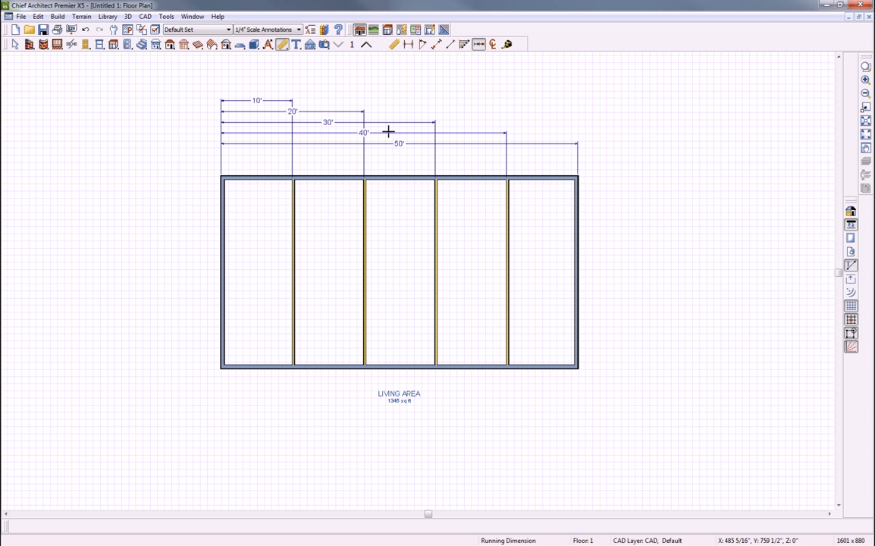
drag(252, 223, 563, 230)
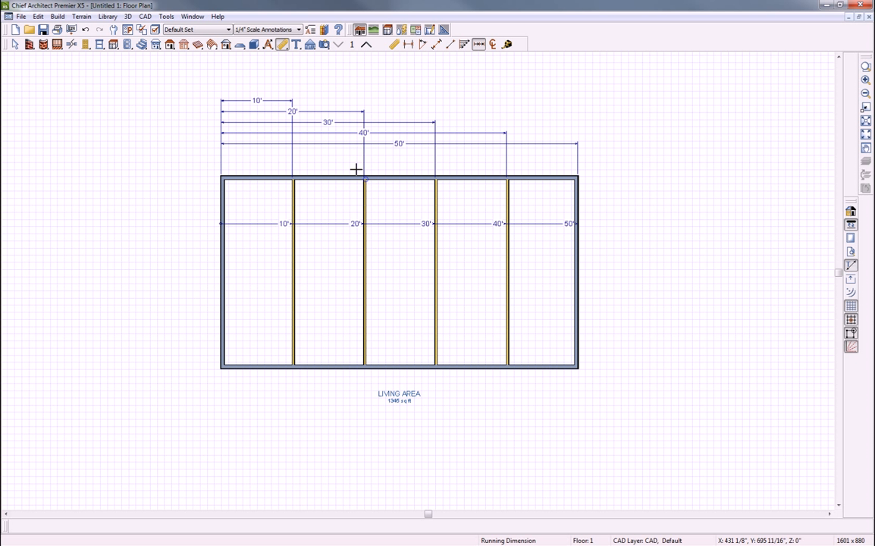
click(319, 224)
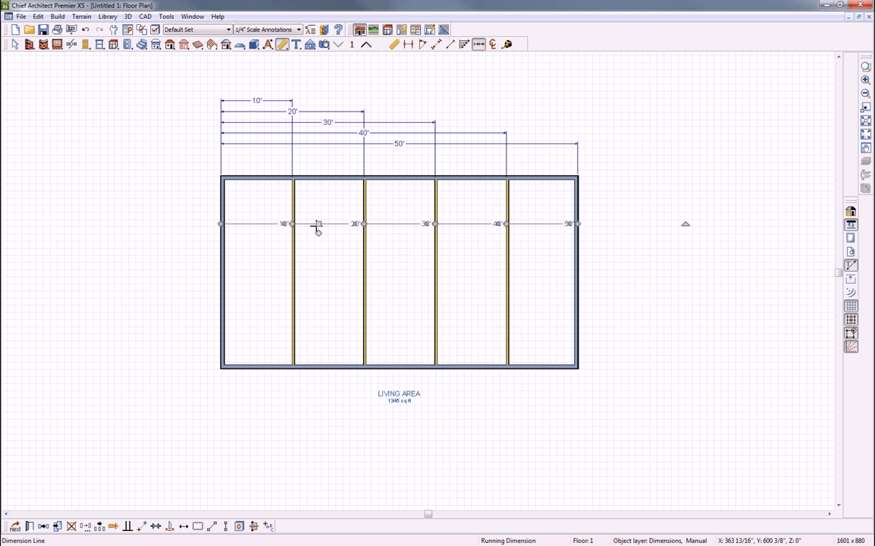
drag(319, 224, 317, 165)
key(space)
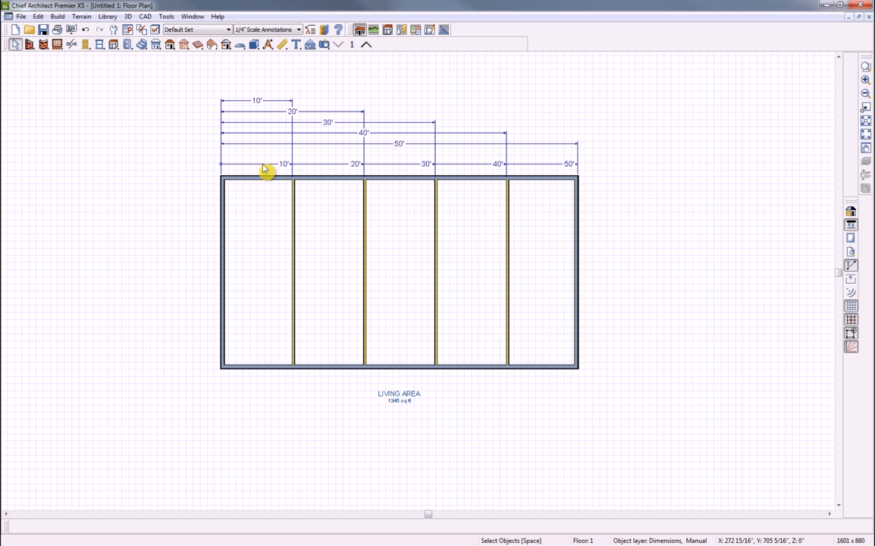
Discard the untitled plan and zoom in on the Front Entry plan's pair of 2456DH windows
click(869, 17)
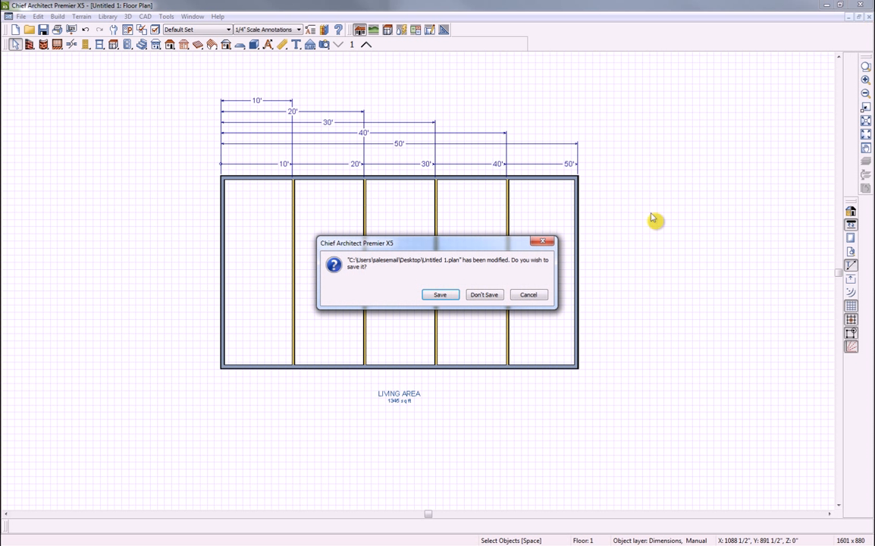
click(480, 297)
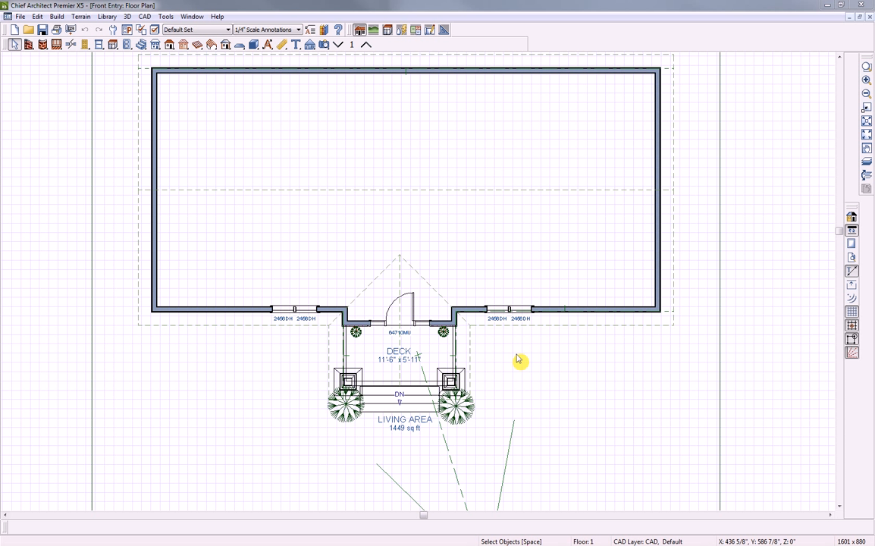
click(865, 67)
drag(472, 283, 558, 345)
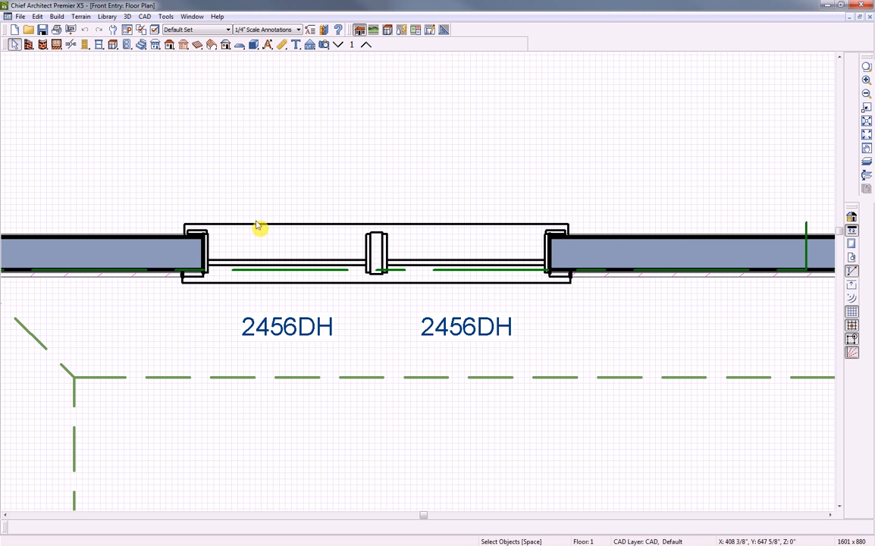
click(141, 30)
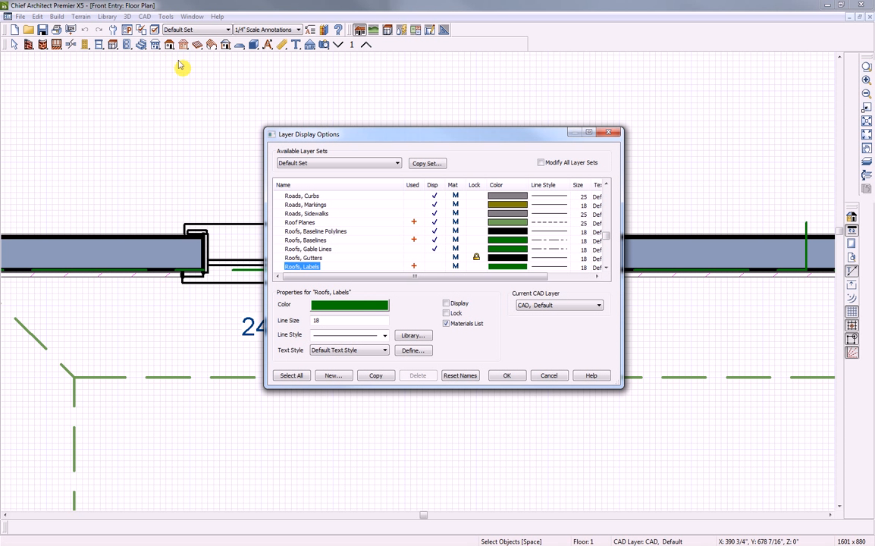
Turn off display of the Casings, Interior layer so the window casings disappear
scroll(303, 243, down, 3)
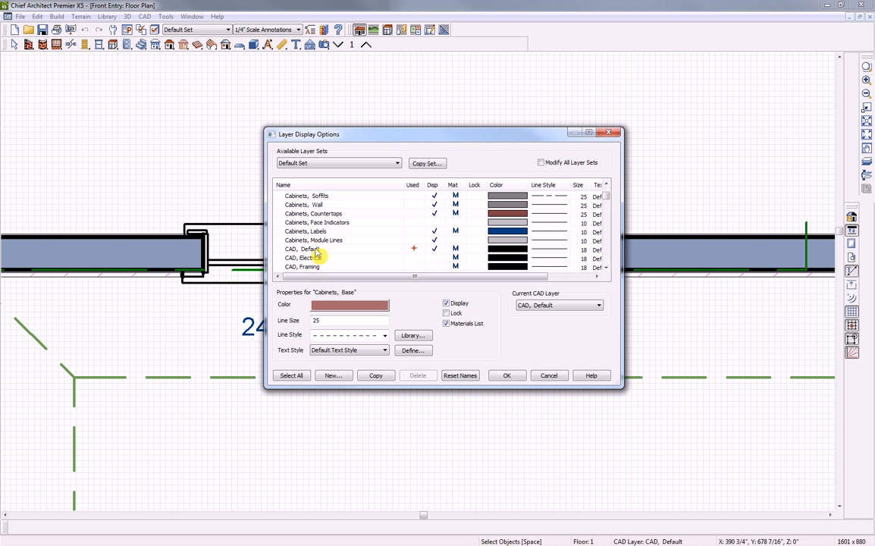
scroll(318, 250, down, 1)
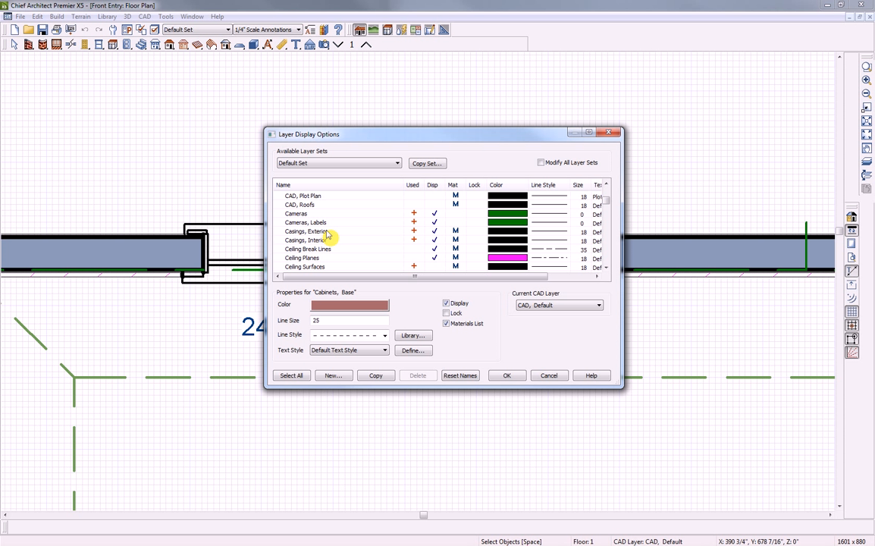
click(430, 241)
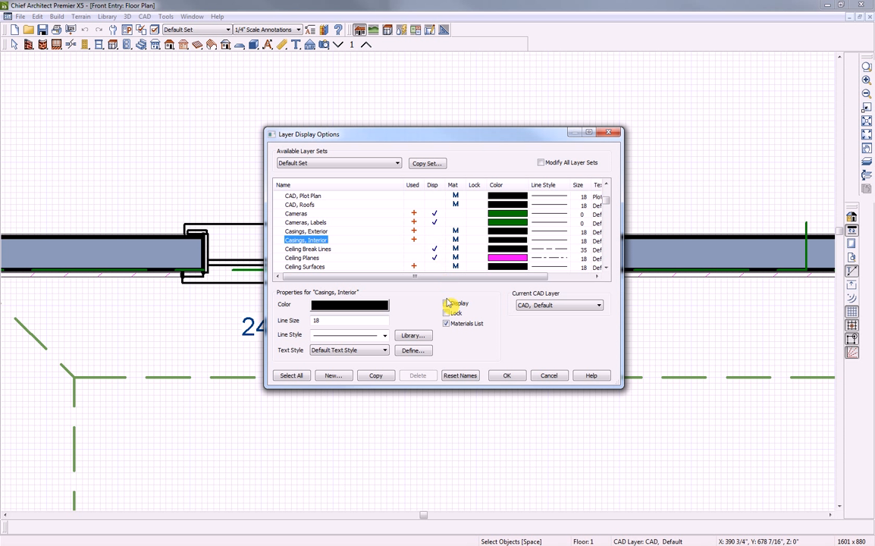
click(508, 376)
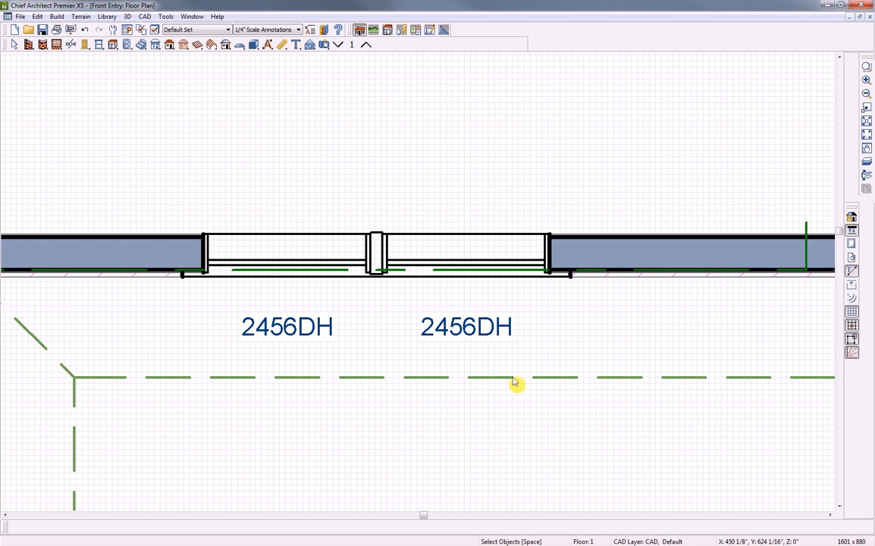
click(319, 255)
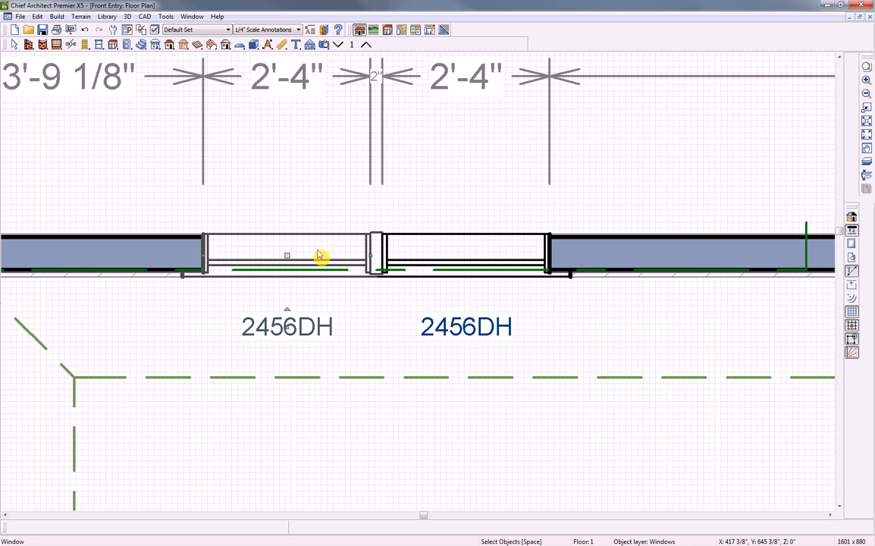
double_click(319, 255)
drag(162, 13, 269, 103)
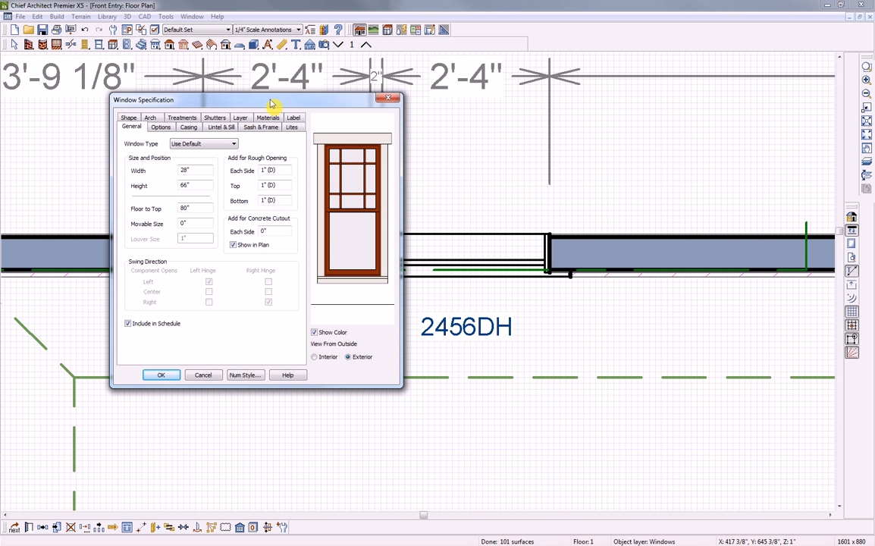
click(220, 127)
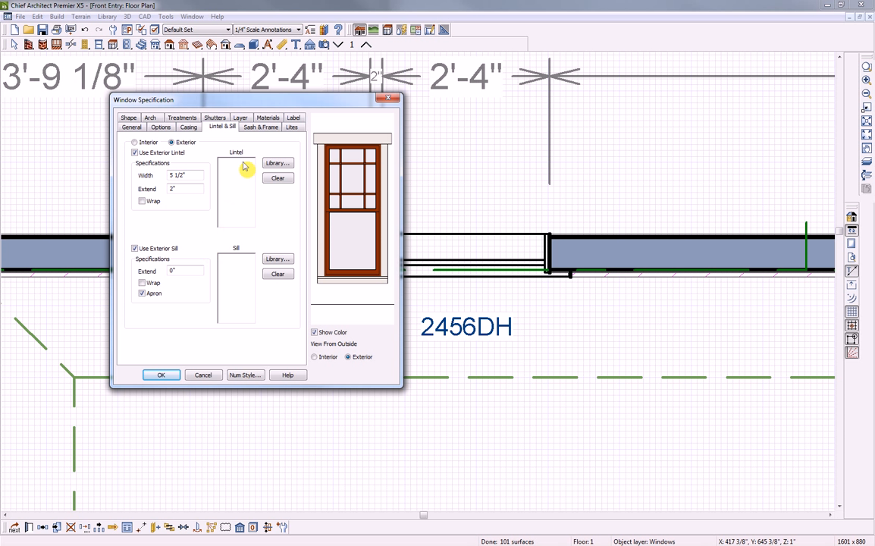
click(255, 129)
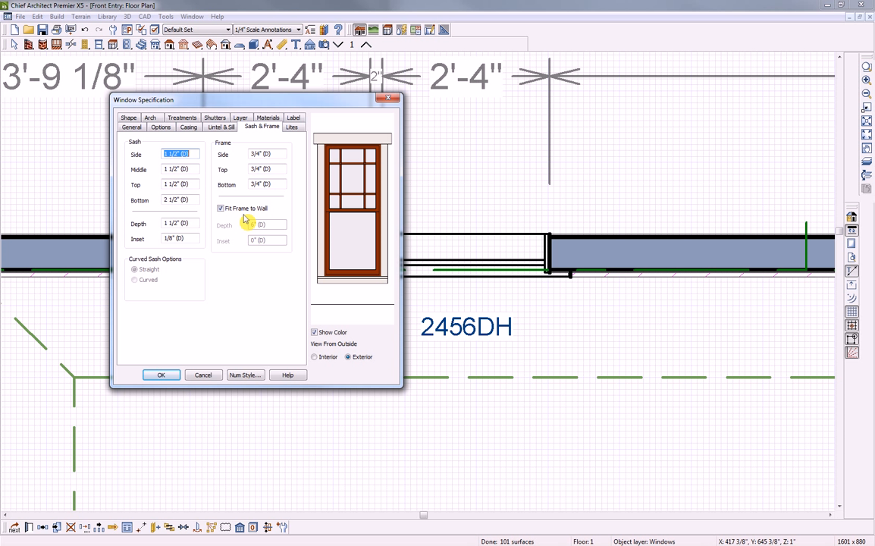
click(161, 375)
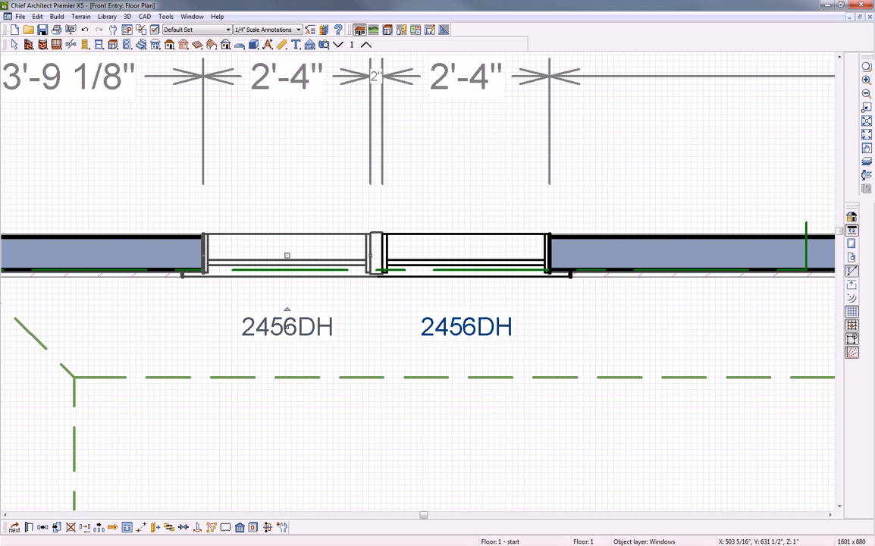
Discard the Front Entry plan and open a perspective floor overview of the Hayden Kitchen
click(869, 17)
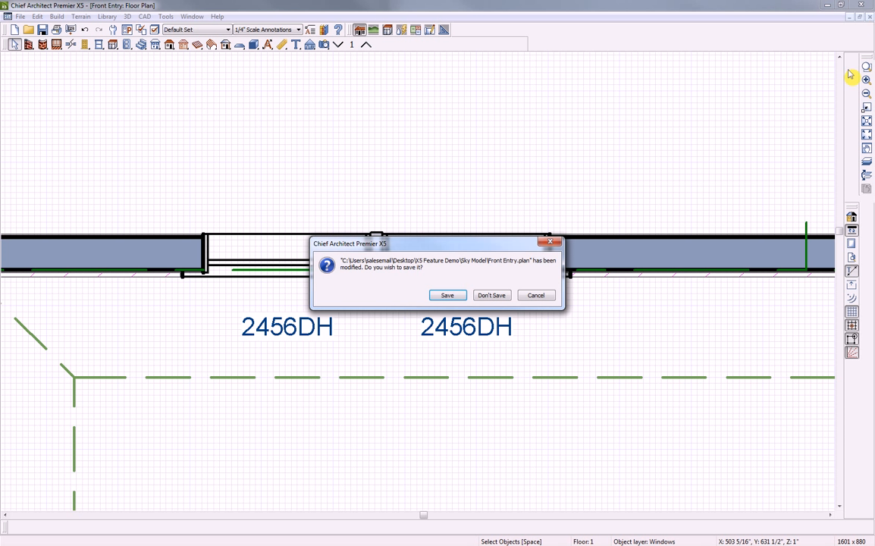
click(502, 300)
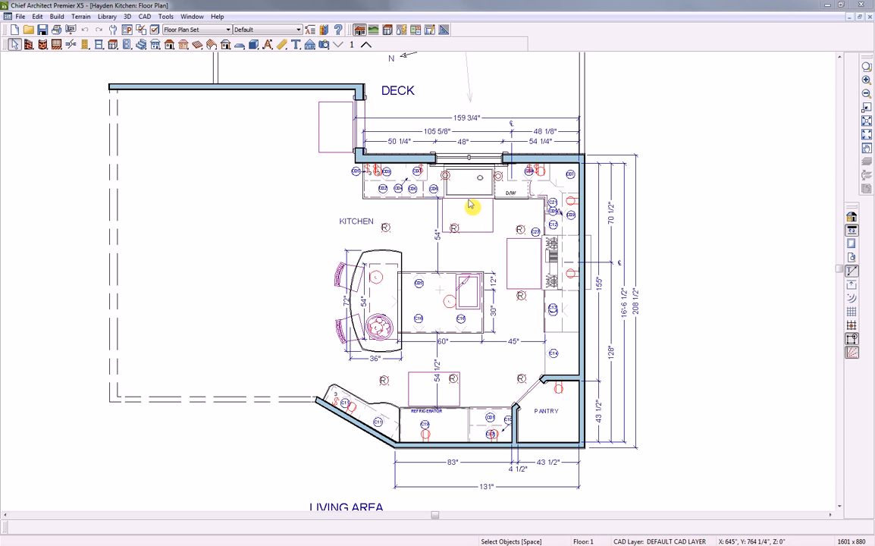
click(325, 45)
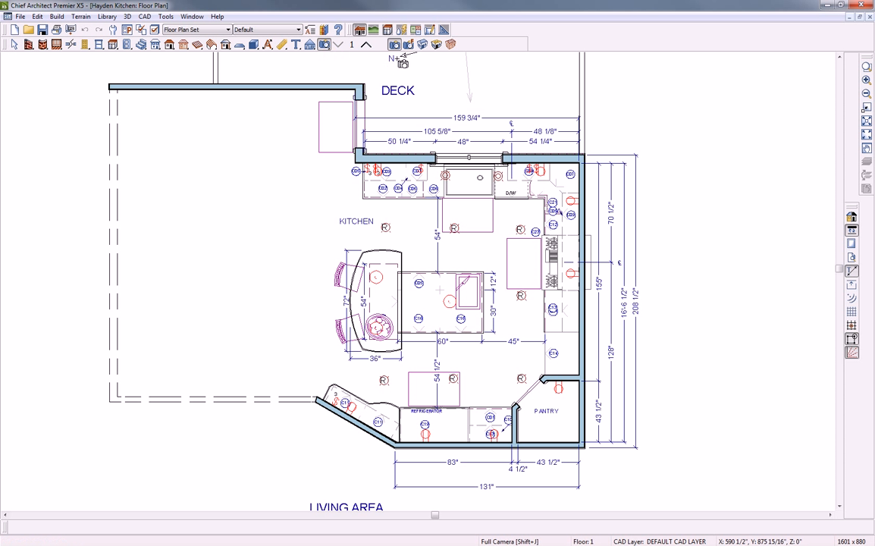
click(437, 45)
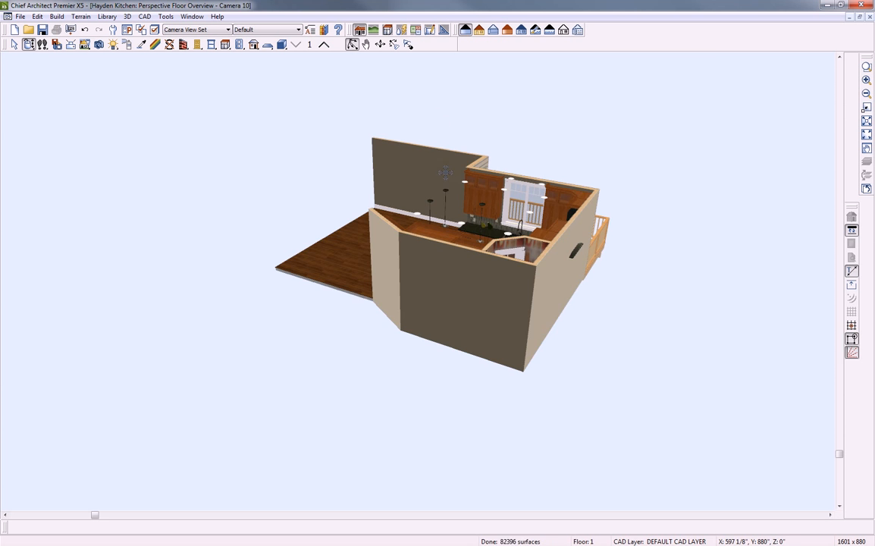
Orbit to an eye-level view of the cabinet wall and select the right upper wall cabinet
drag(352, 415, 614, 240)
scroll(376, 189, up, 5)
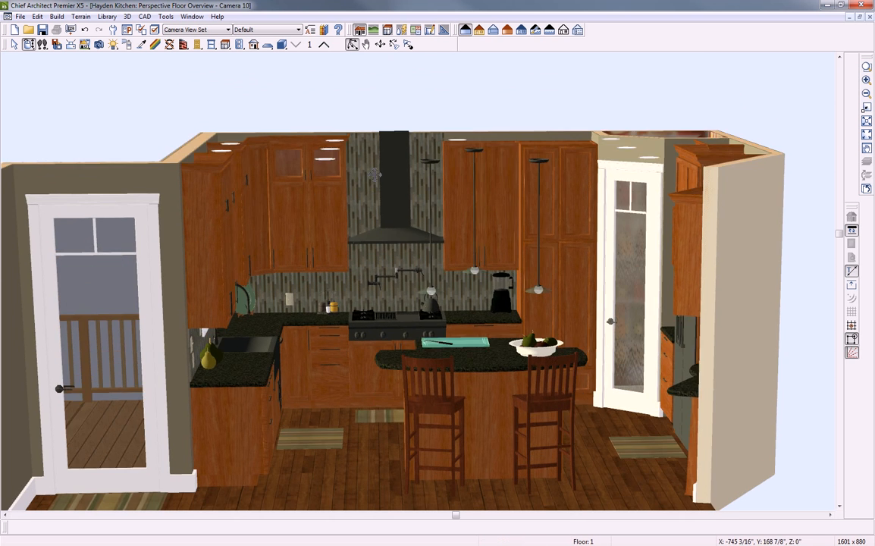
mouse_move(375, 174)
mouse_down()
mouse_move(374, 159)
mouse_move(366, 163)
mouse_up()
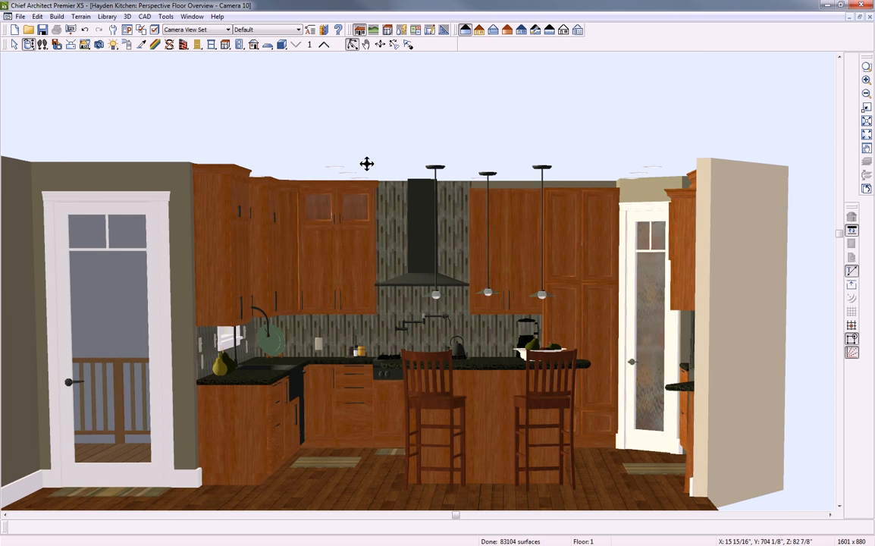
key(space)
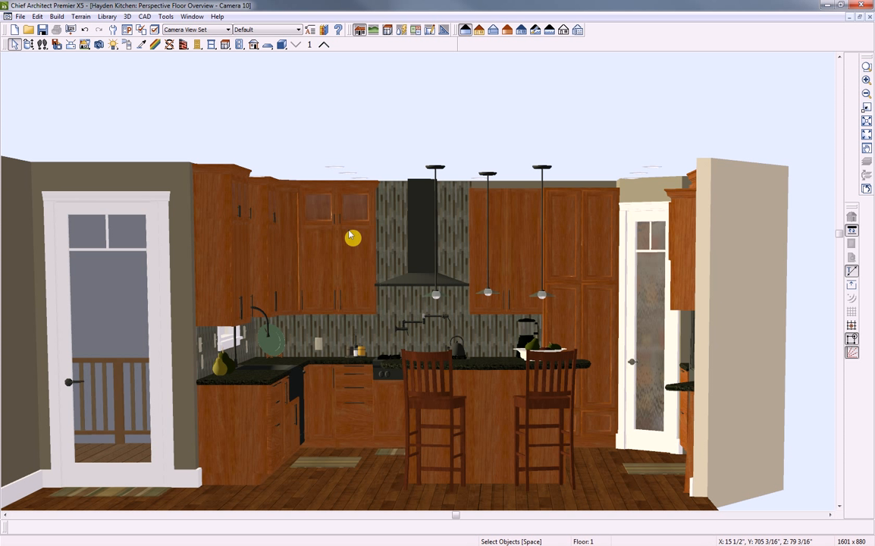
click(353, 255)
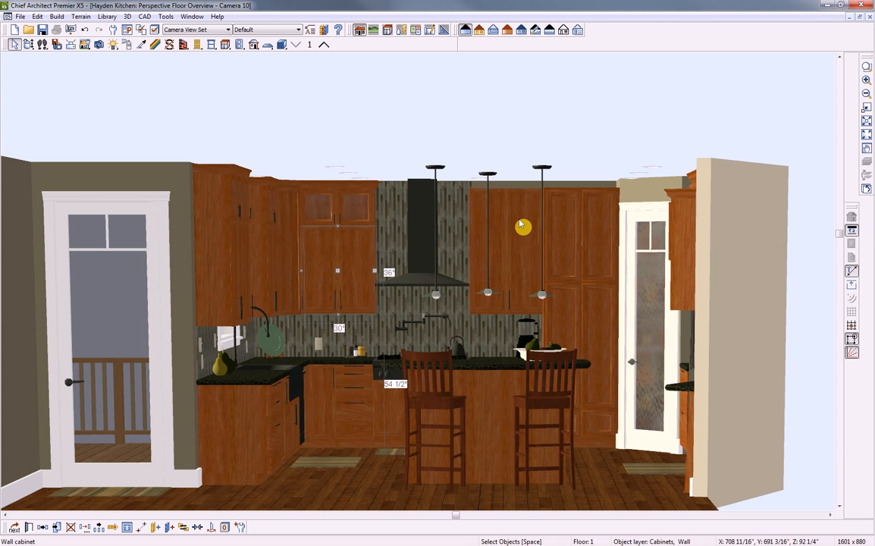
click(513, 239)
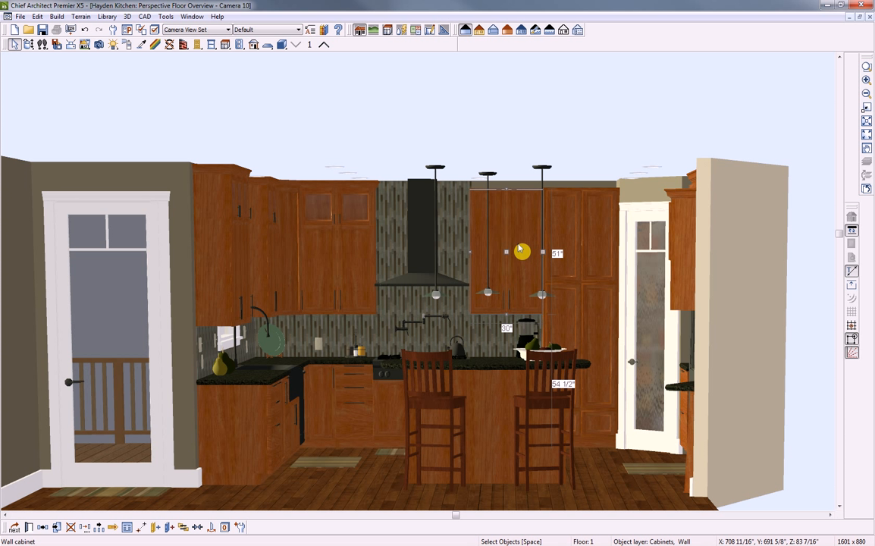
Add a 15" Double Door face item to the right upper wall cabinet's front
double_click(520, 249)
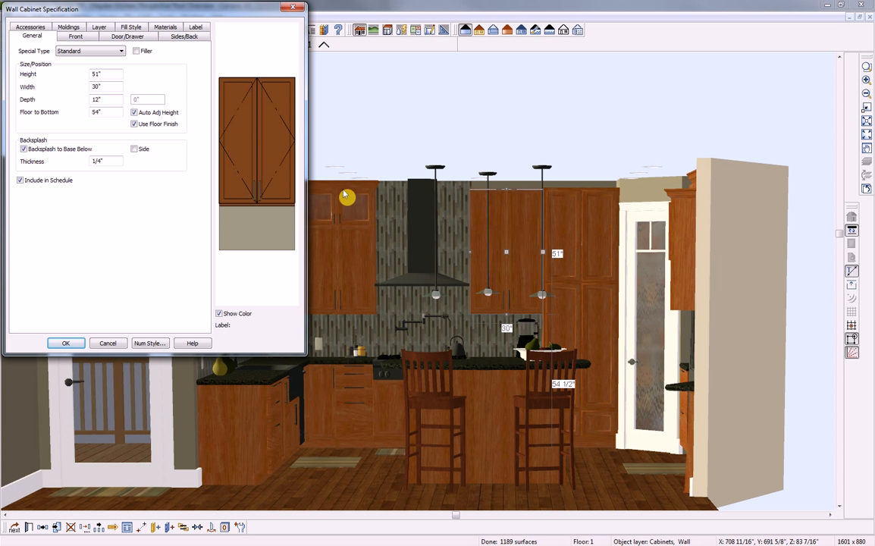
click(255, 138)
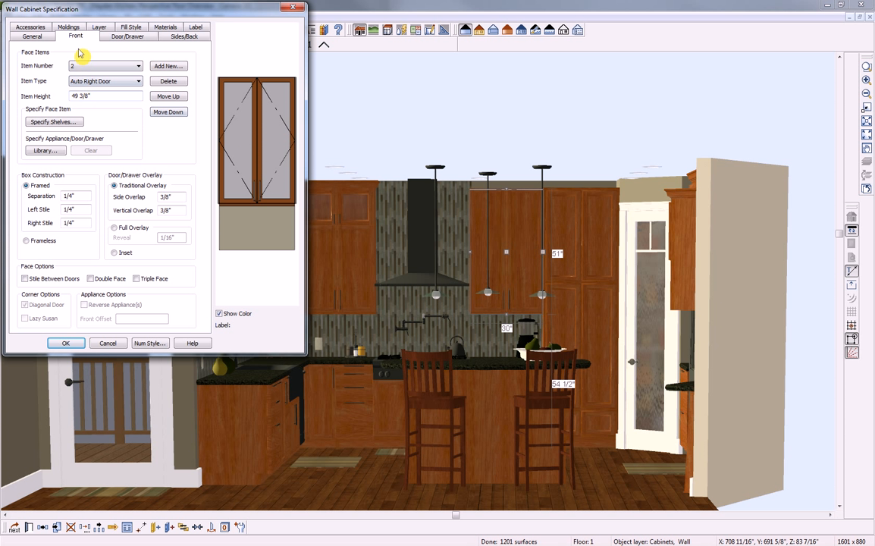
click(168, 66)
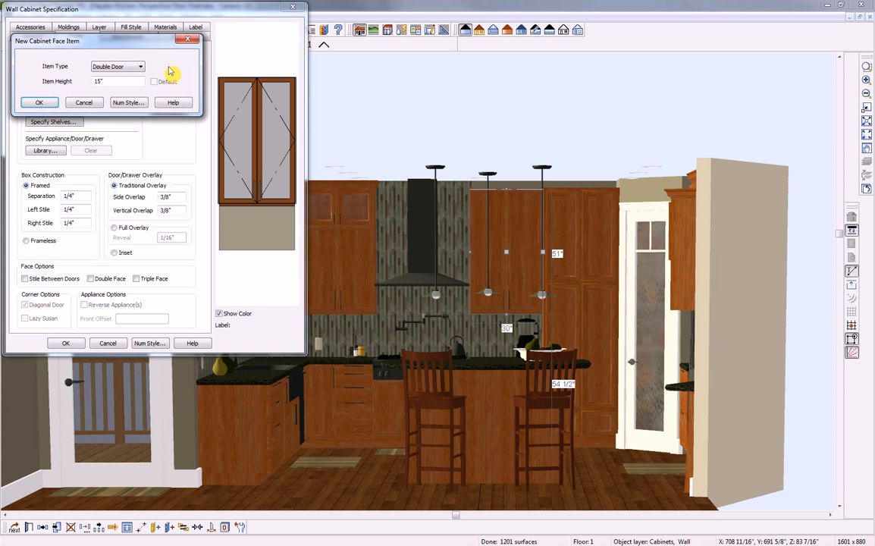
click(128, 67)
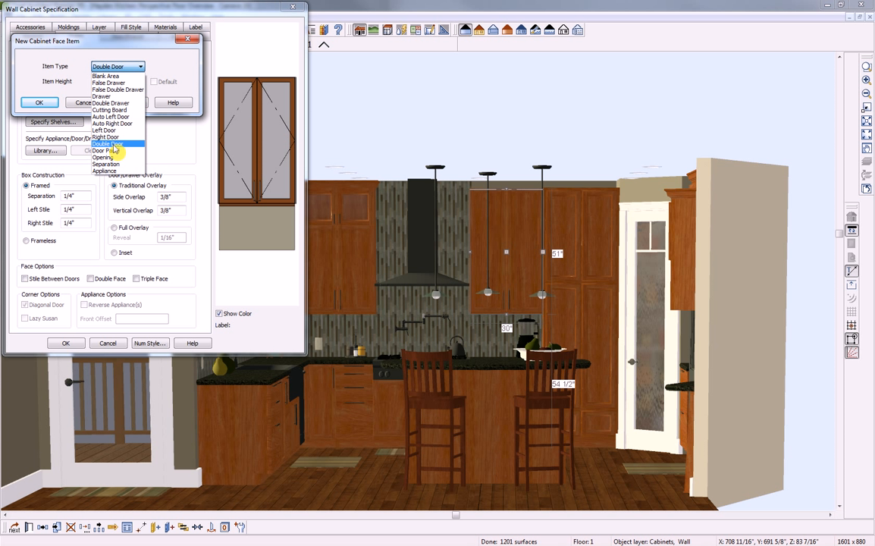
click(114, 68)
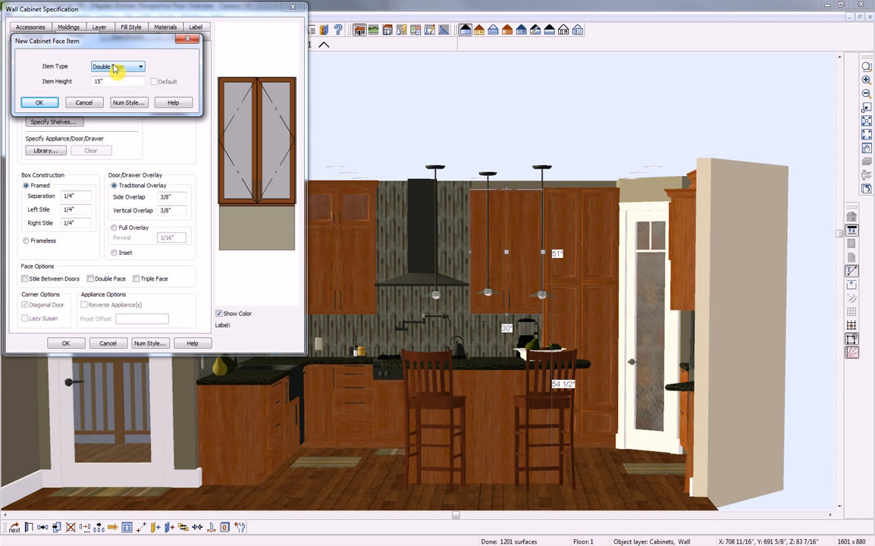
click(38, 103)
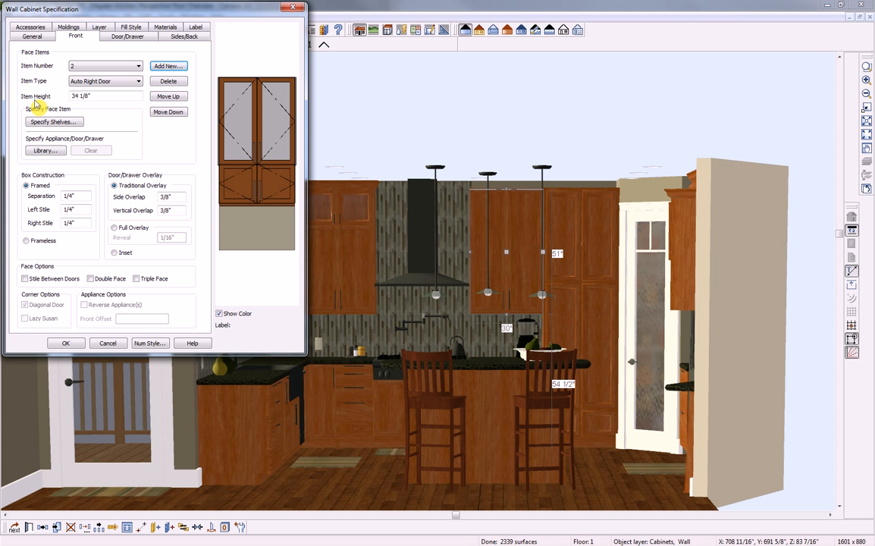
Move the double-door section to the top and begin choosing its door style from the library
click(245, 188)
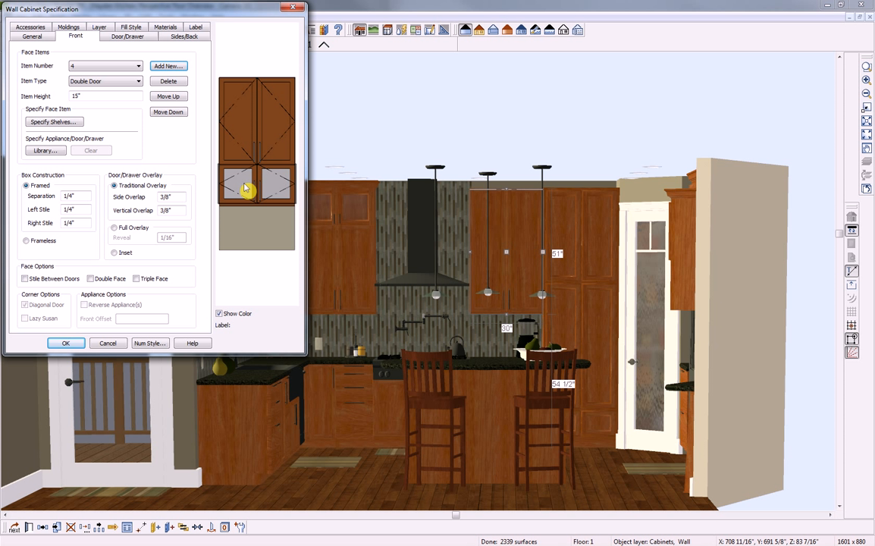
click(169, 98)
click(171, 98)
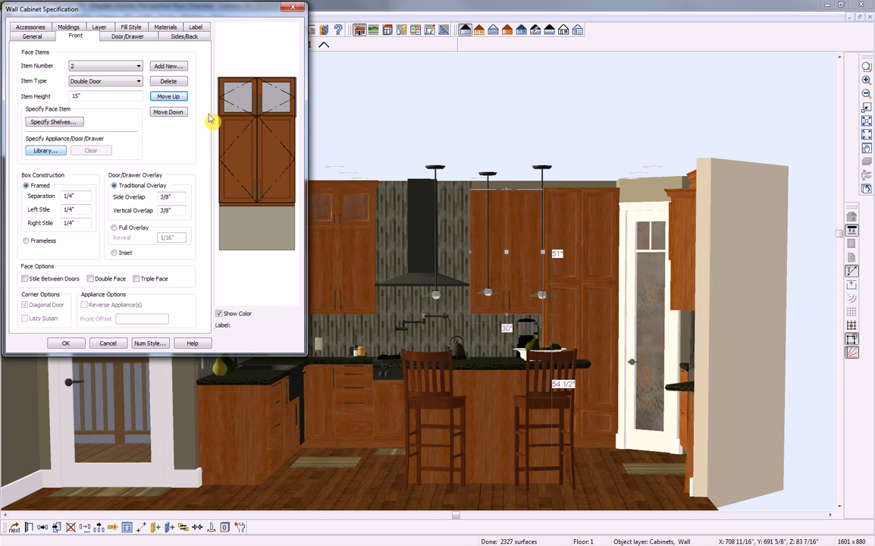
click(43, 151)
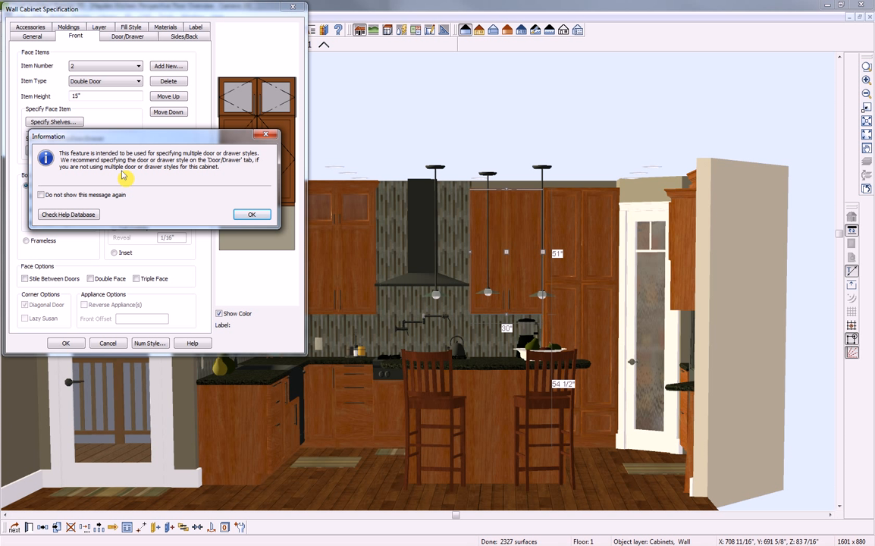
click(253, 216)
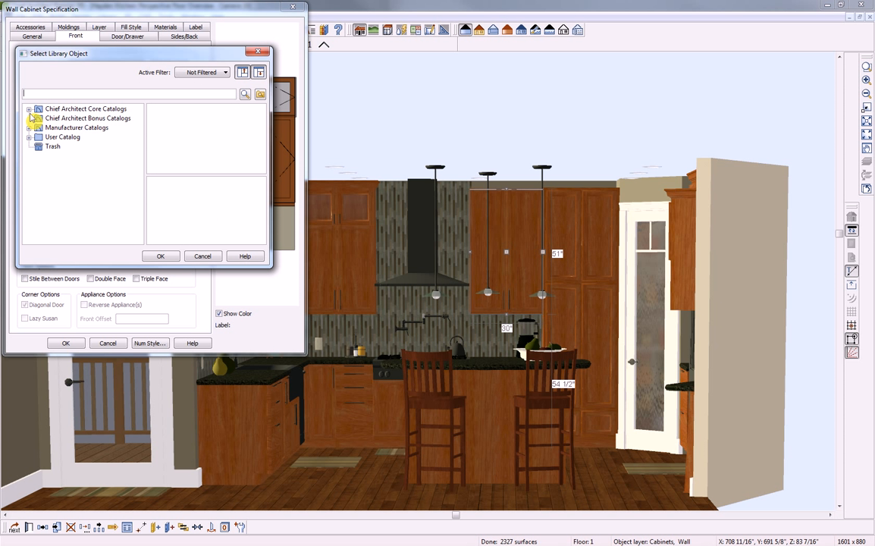
Apply the Core Catalogs Rectangular Framed Glass Panel door style to the cabinet's top 15" section
click(29, 109)
click(38, 119)
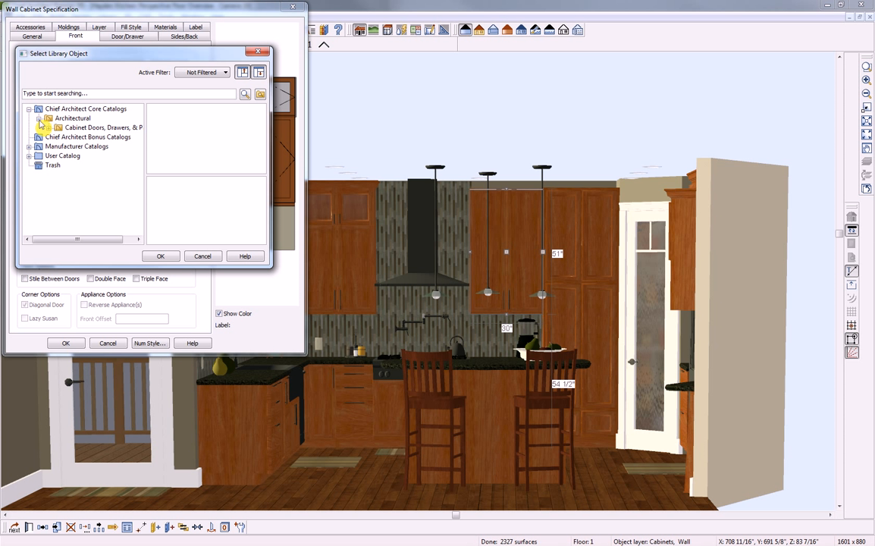
click(49, 127)
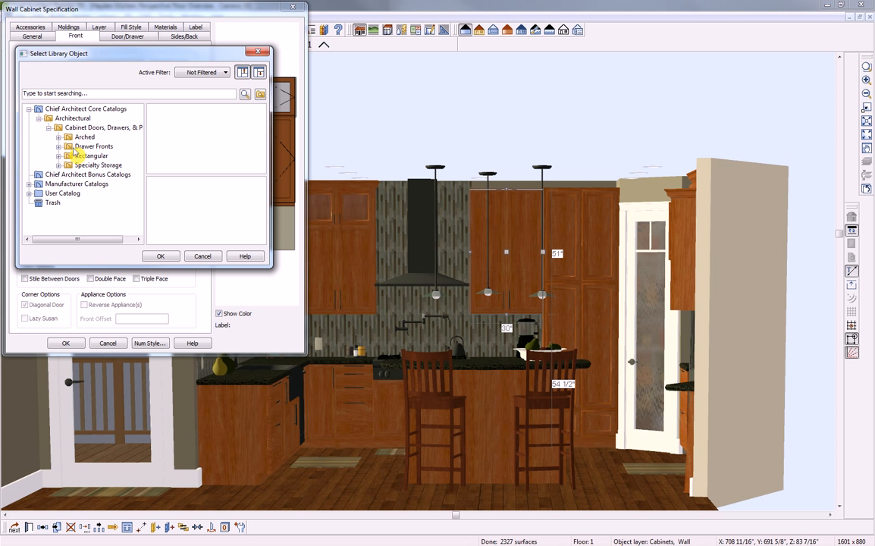
click(58, 156)
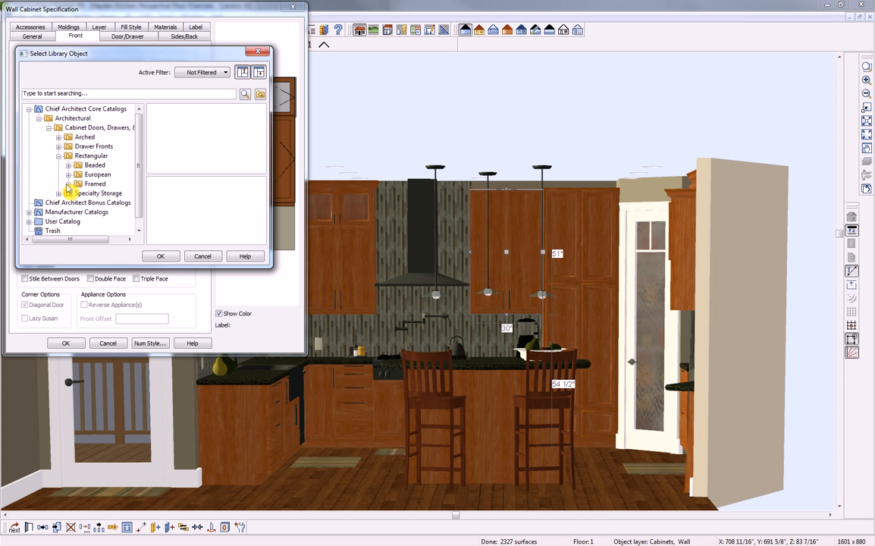
click(68, 184)
click(110, 175)
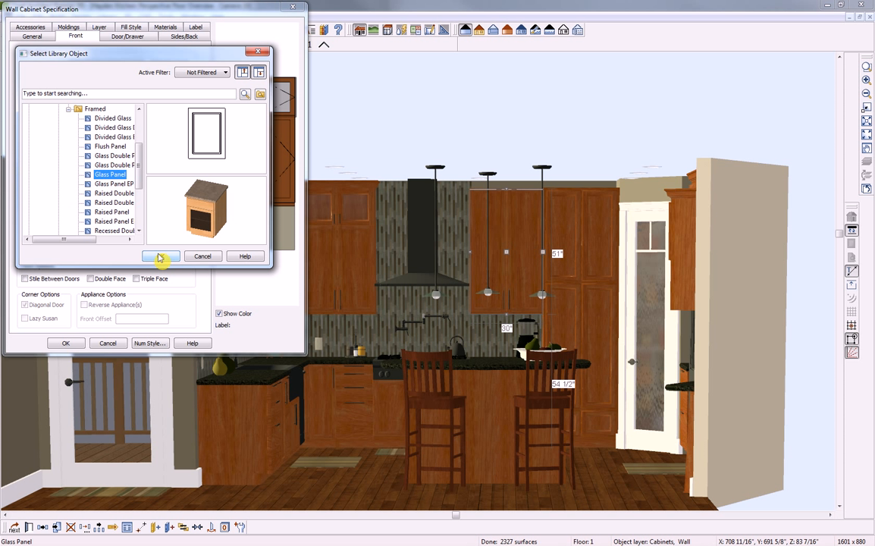
click(160, 256)
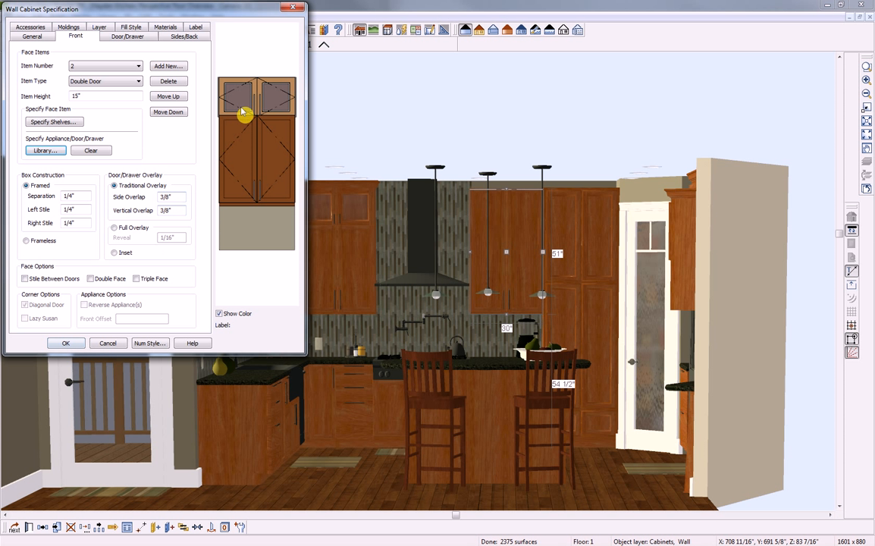
click(66, 342)
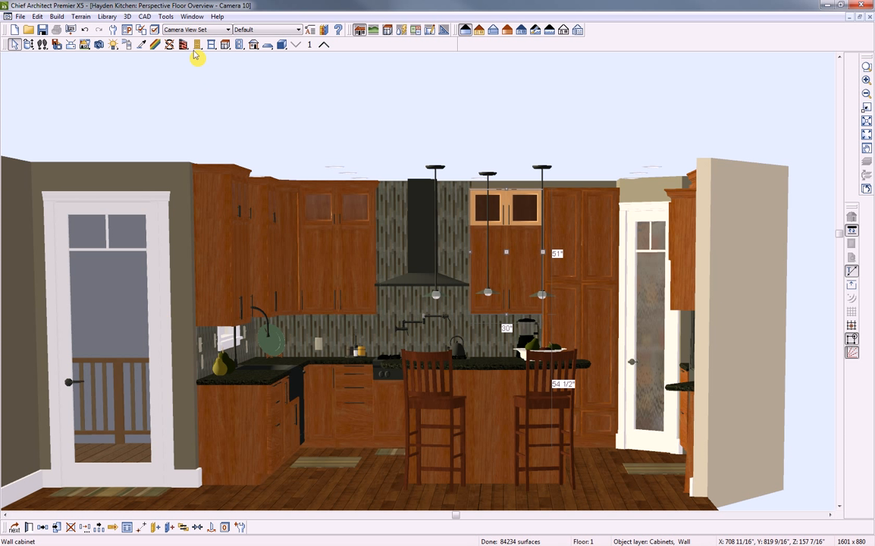
click(142, 45)
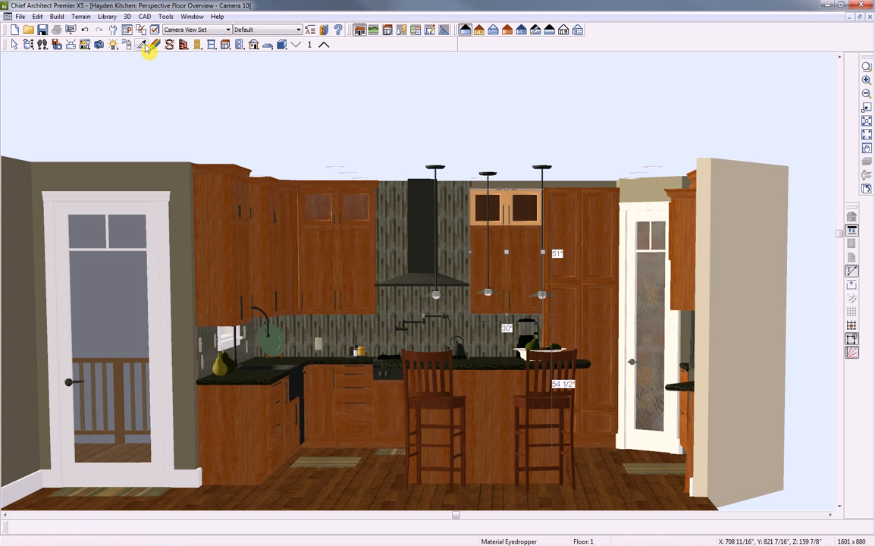
Eyedrop Cherry 2 onto the new glass cabinet's frame and Corsica Glass onto its doors, then select the tall cabinet
click(498, 261)
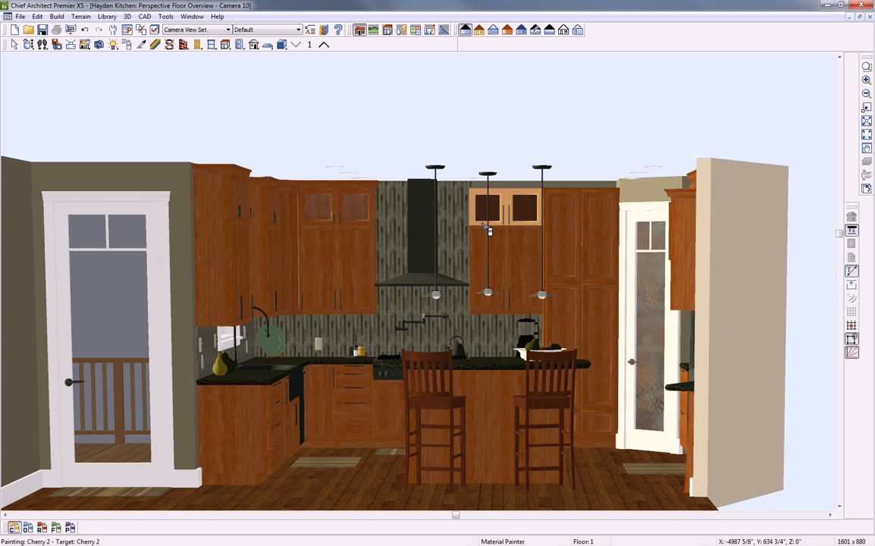
click(493, 199)
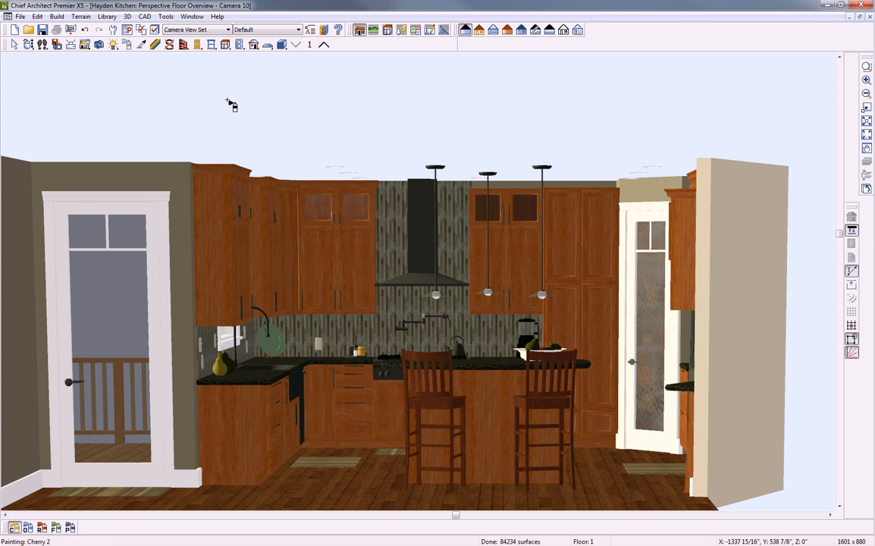
click(142, 45)
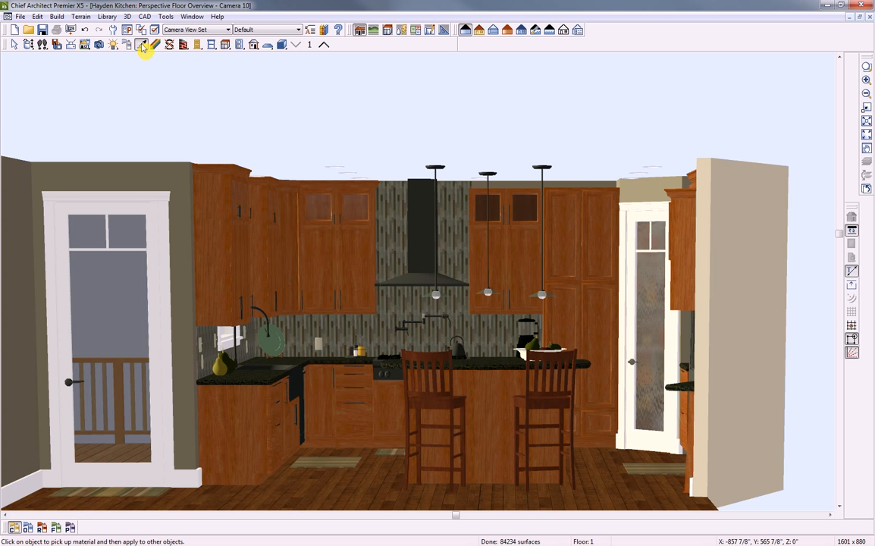
click(354, 206)
click(515, 243)
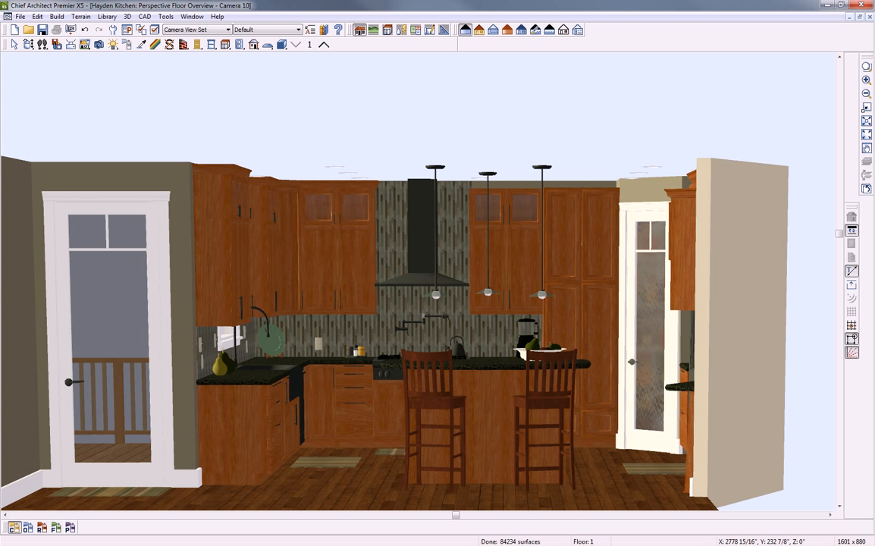
key(space)
click(595, 327)
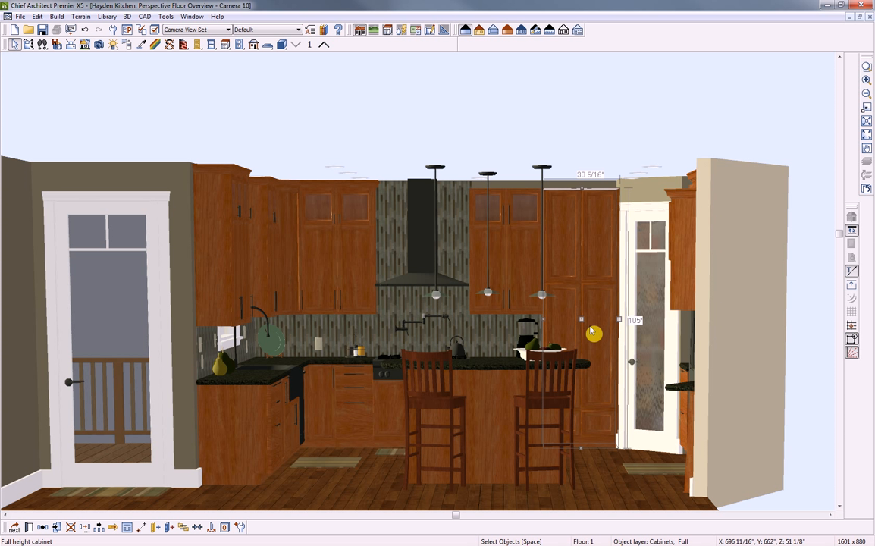
In the full-height cabinet's Front settings, change the middle face section to an Appliance
double_click(599, 317)
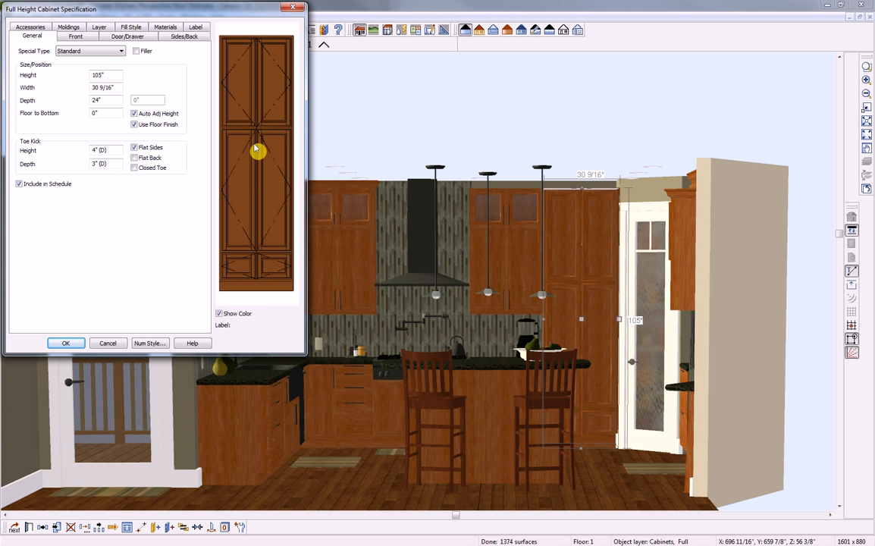
click(268, 174)
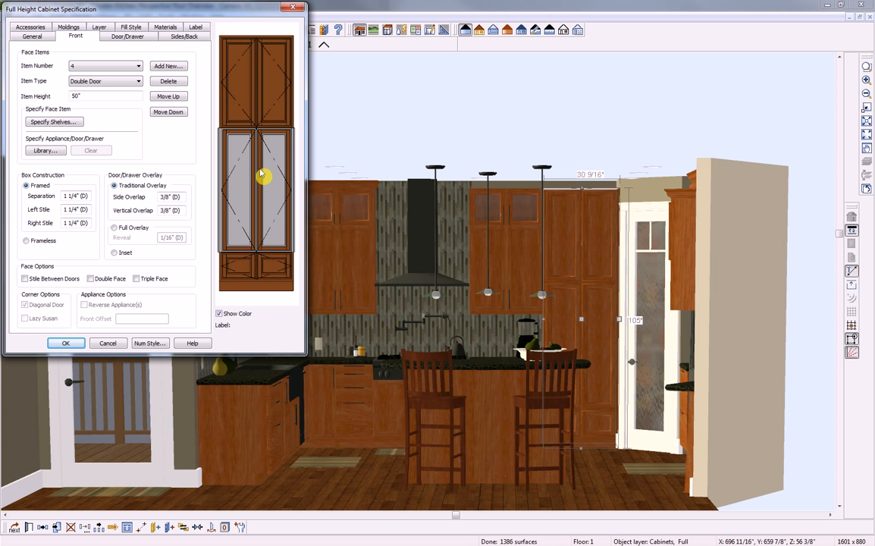
click(138, 82)
click(138, 82)
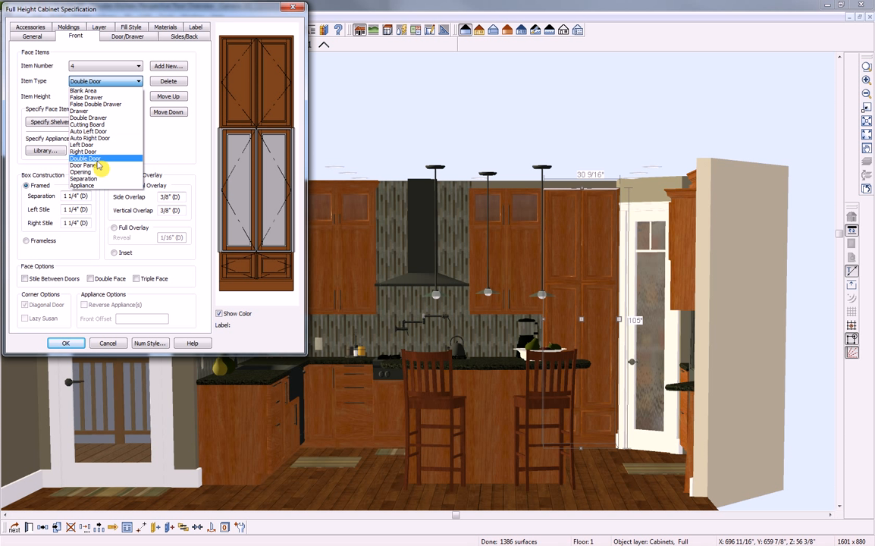
click(92, 185)
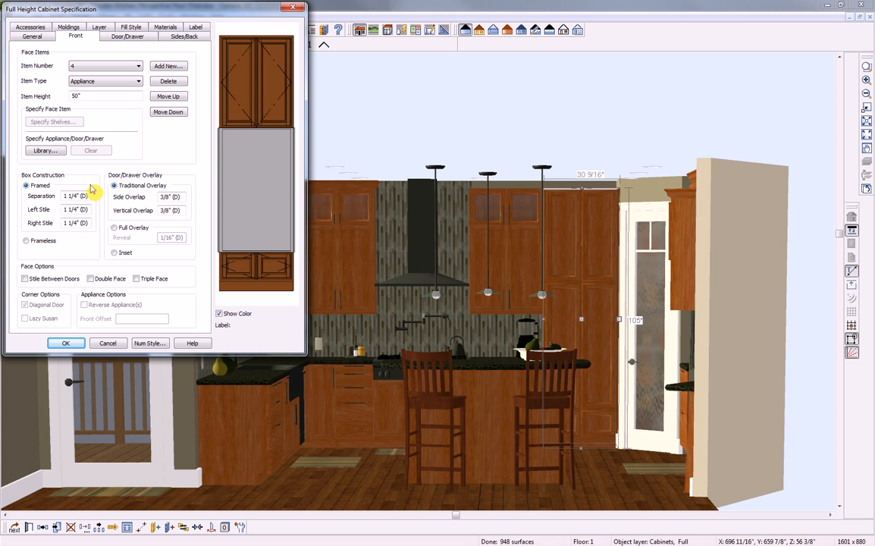
Search the library for wall ovens and assign the ChefSeries Wall Oven to that section
click(46, 150)
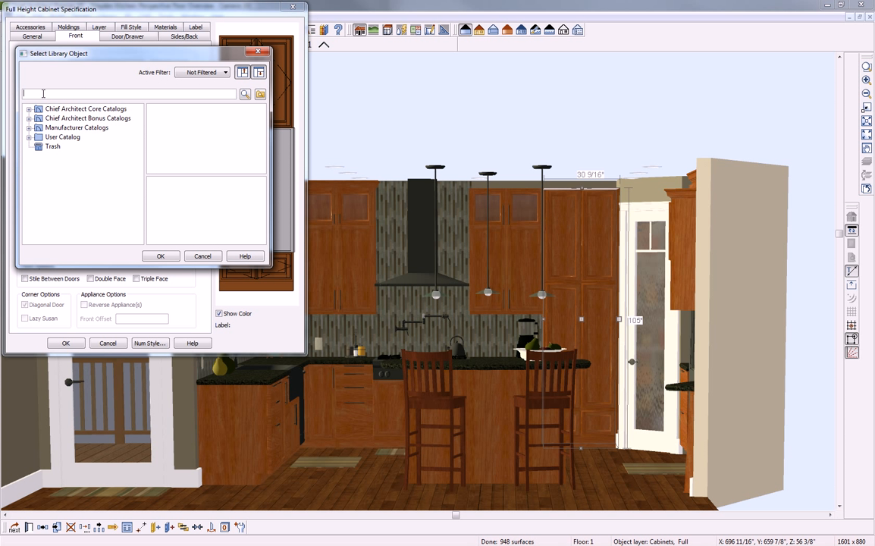
text(wall oven)
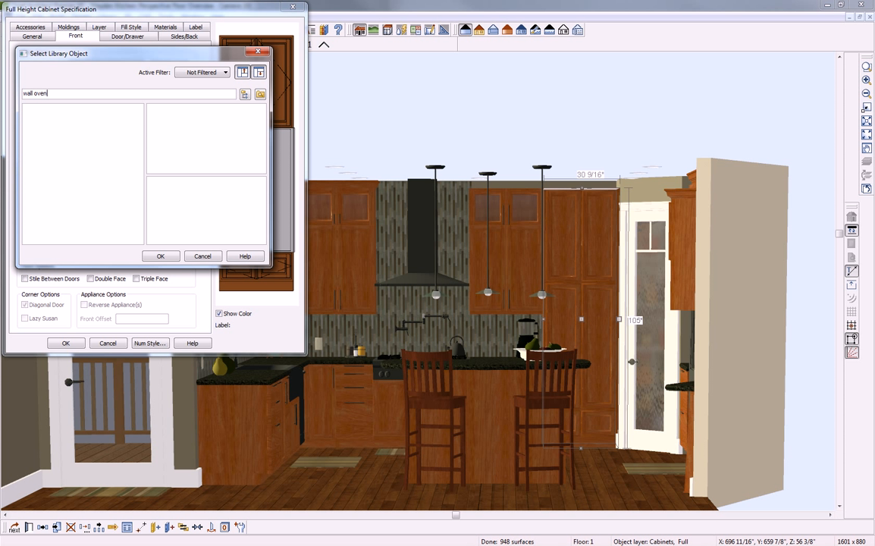
key(Return)
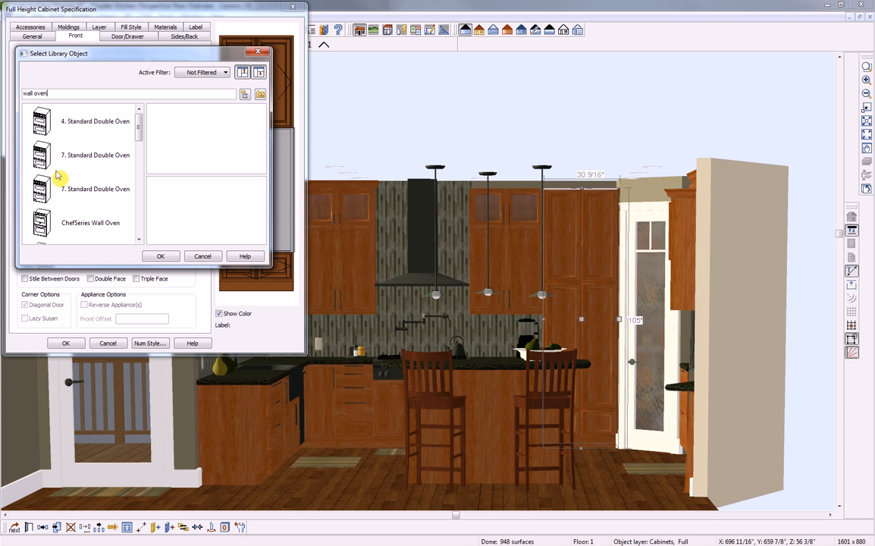
click(44, 223)
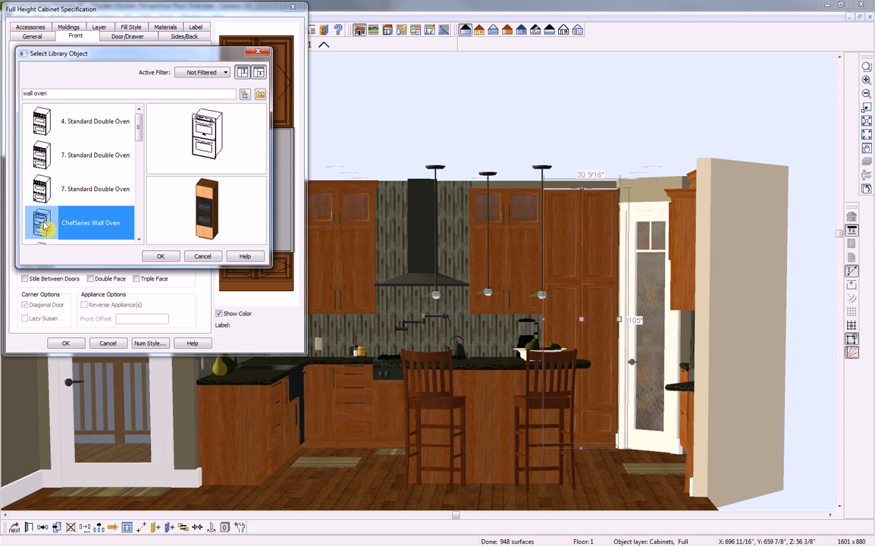
click(160, 257)
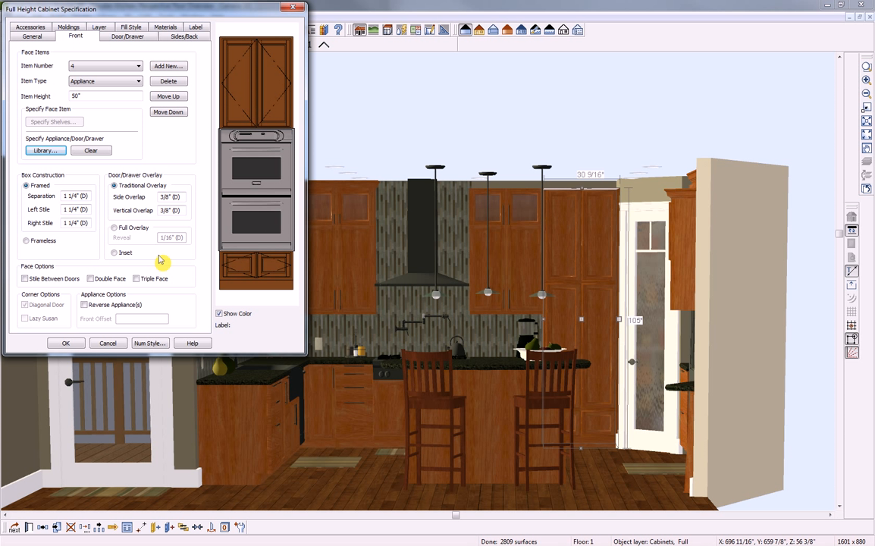
click(241, 264)
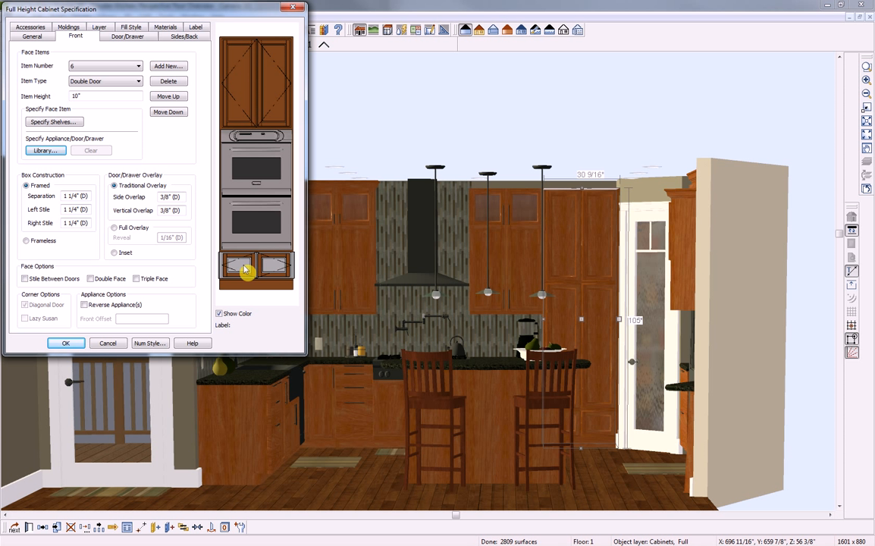
Make the bottom face item a ChefSeries Warming Drawer via library search 'warming d', then apply the cabinet
click(127, 81)
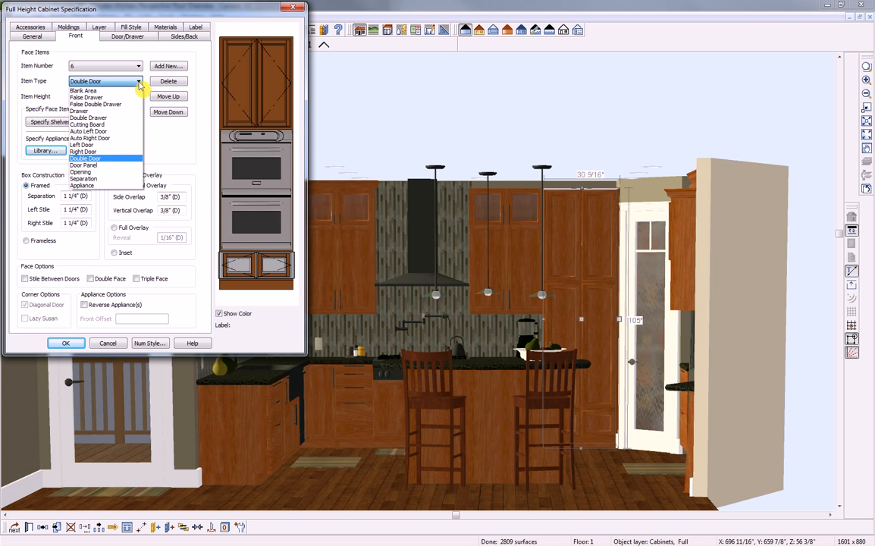
click(85, 185)
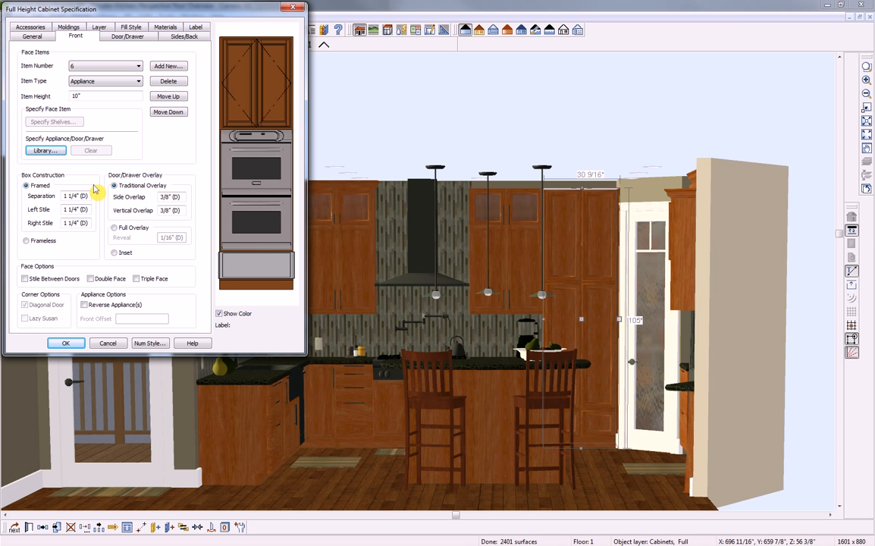
click(40, 150)
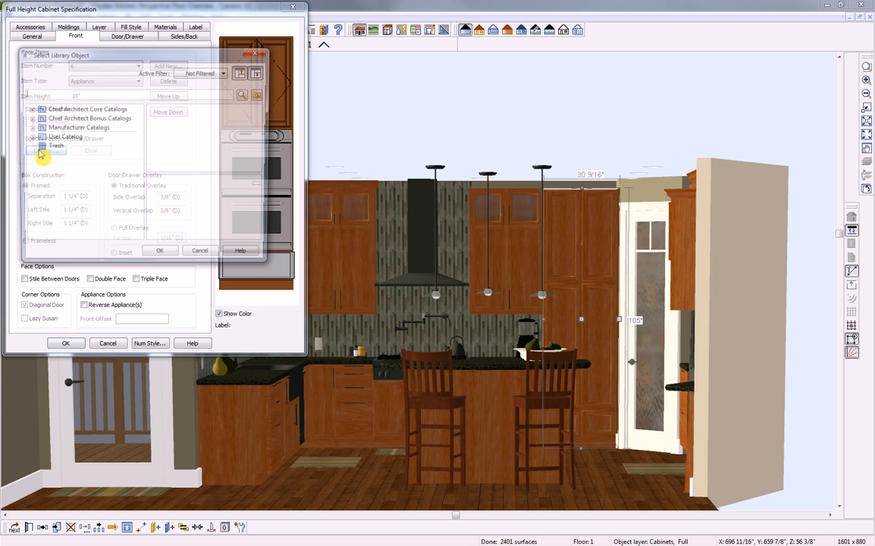
click(46, 90)
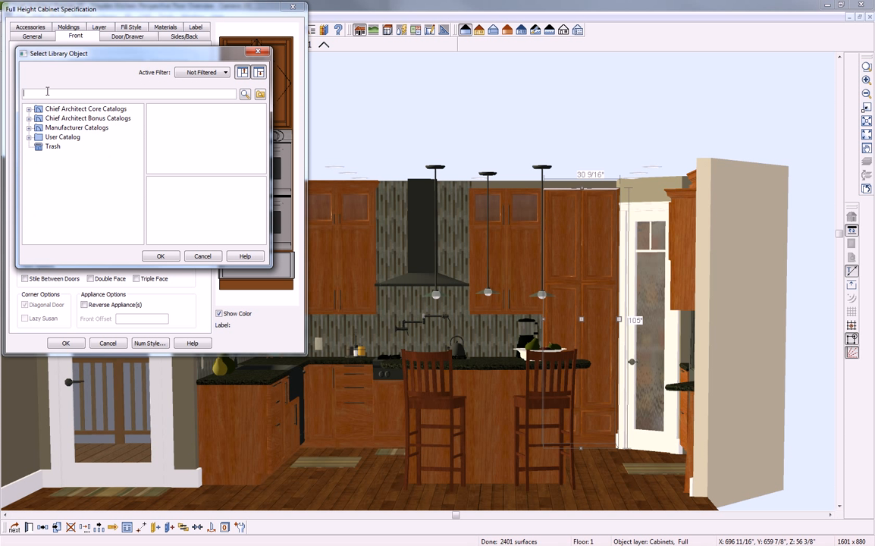
text(warming d)
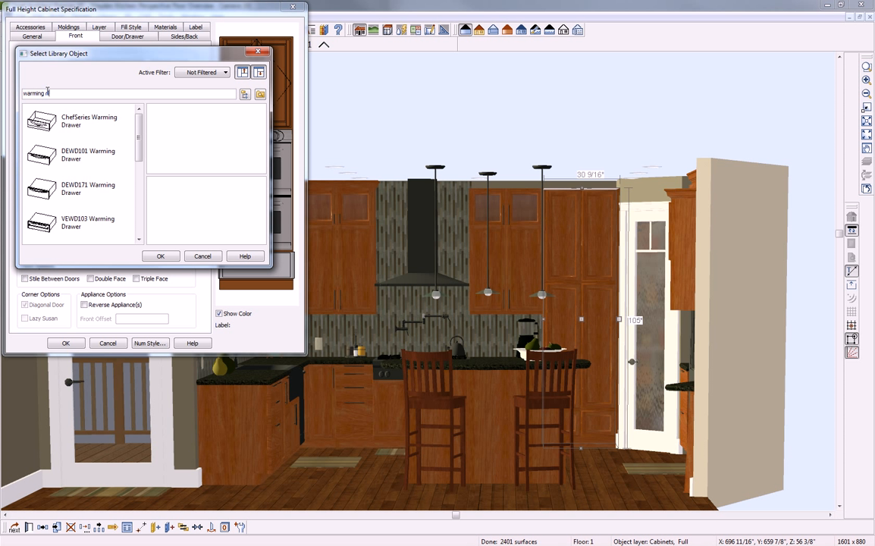
click(42, 114)
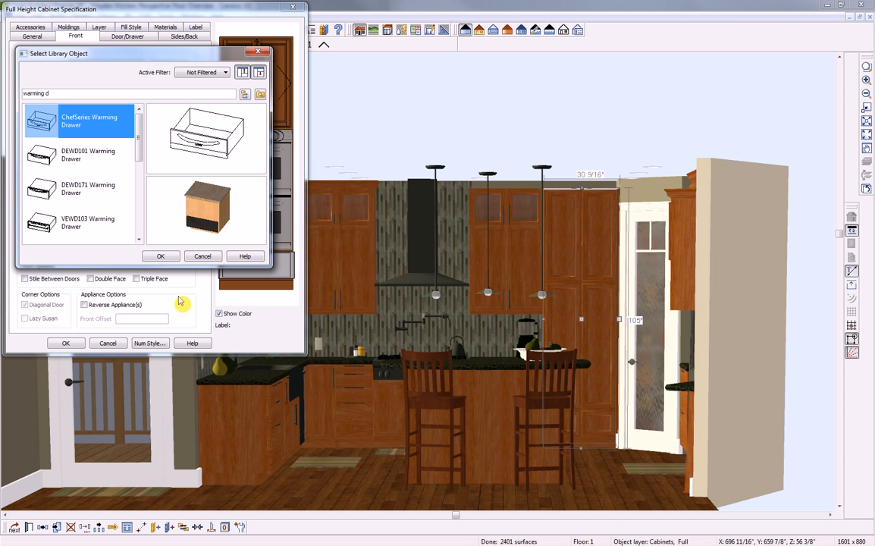
click(161, 256)
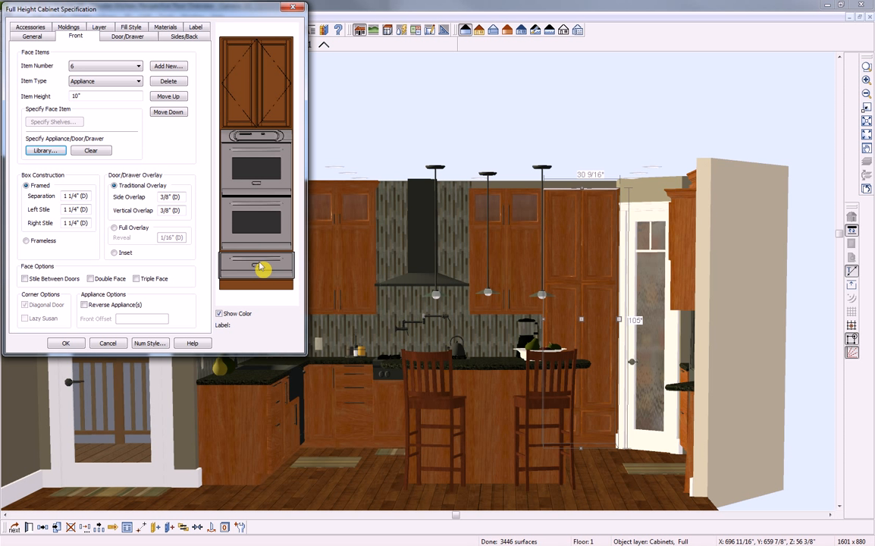
click(66, 343)
key(Escape)
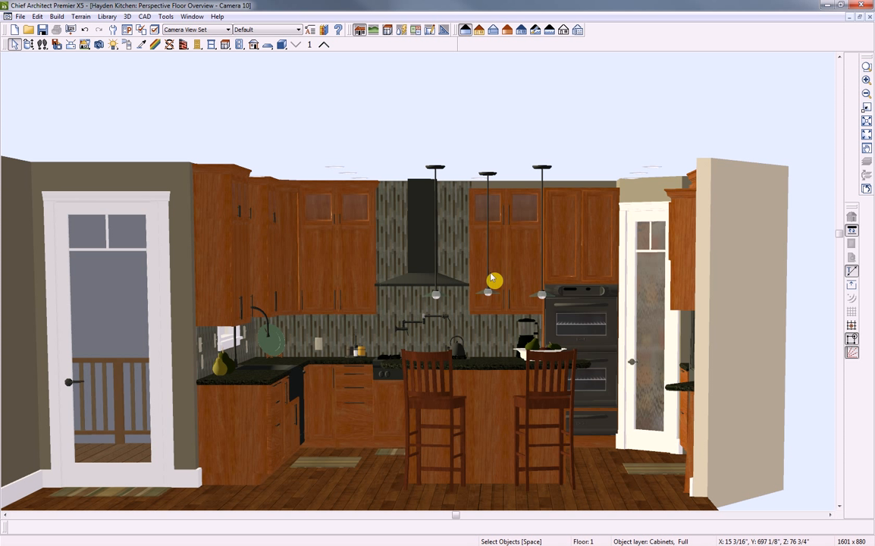
Orbit left and zoom the camera toward the base cabinet left of the sink, then select it
click(29, 45)
drag(416, 314, 416, 357)
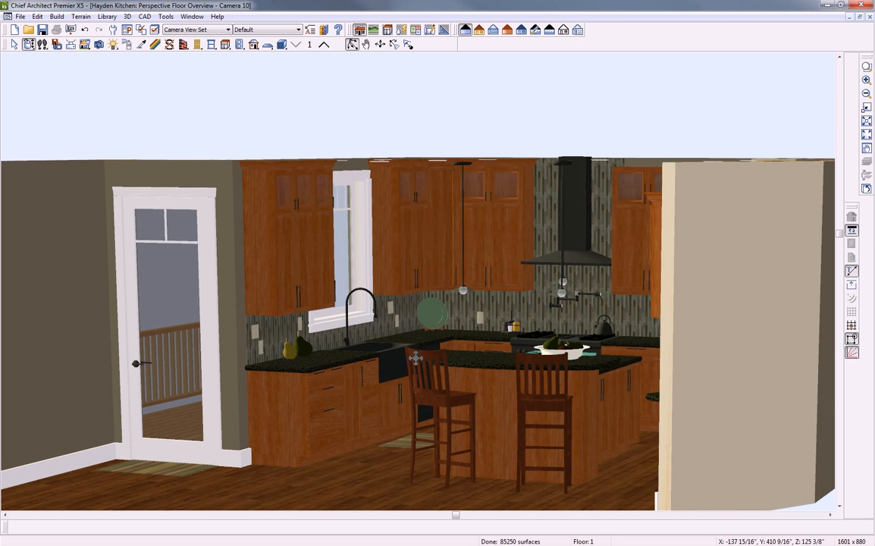
scroll(327, 398, up, 5)
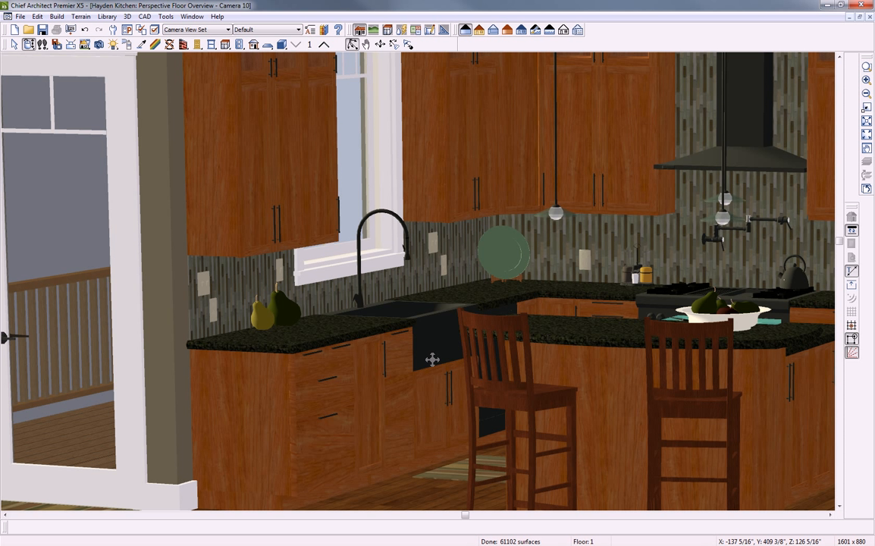
key(space)
click(321, 400)
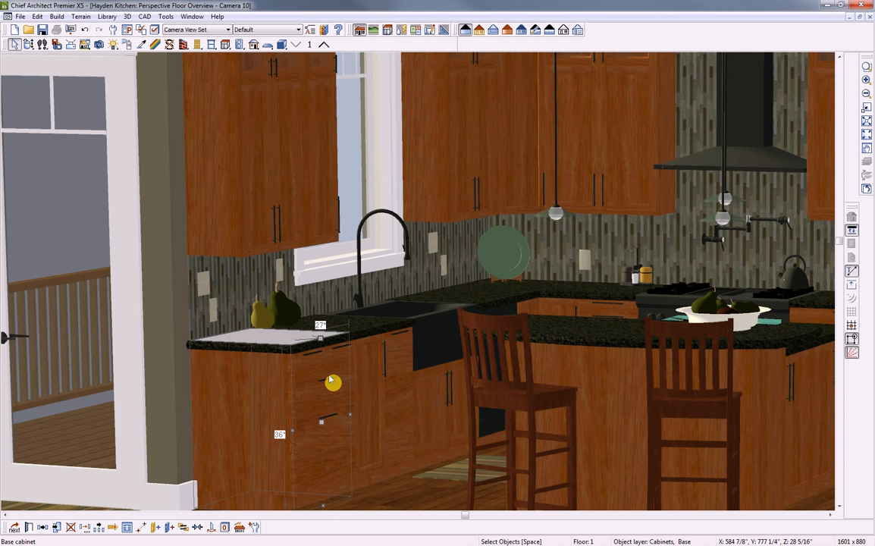
double_click(332, 381)
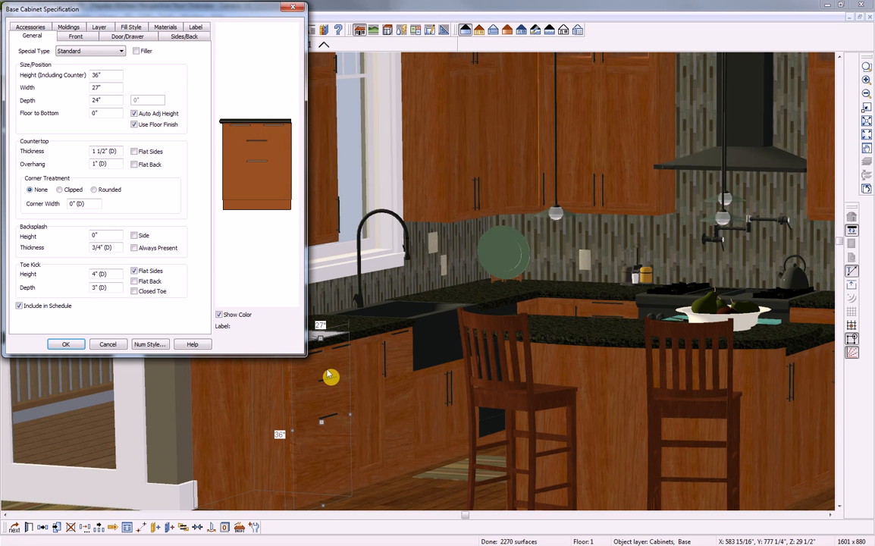
click(271, 137)
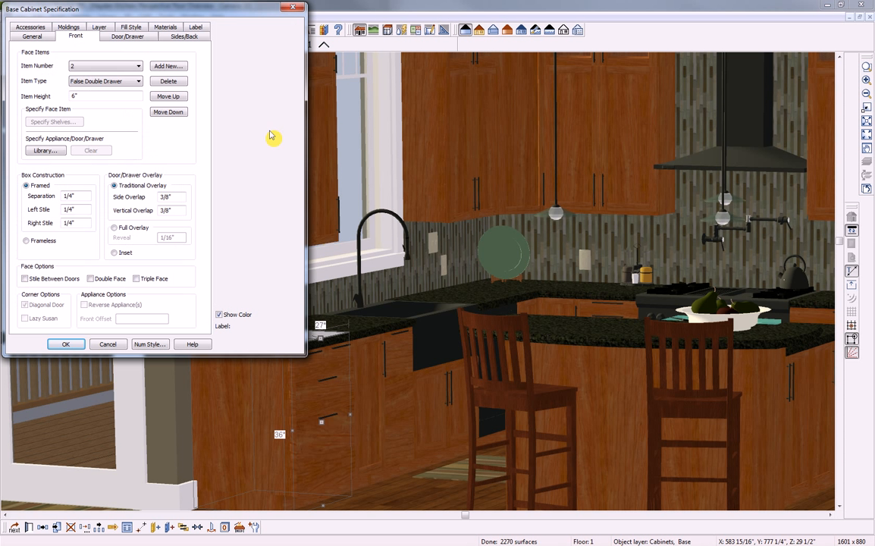
click(139, 81)
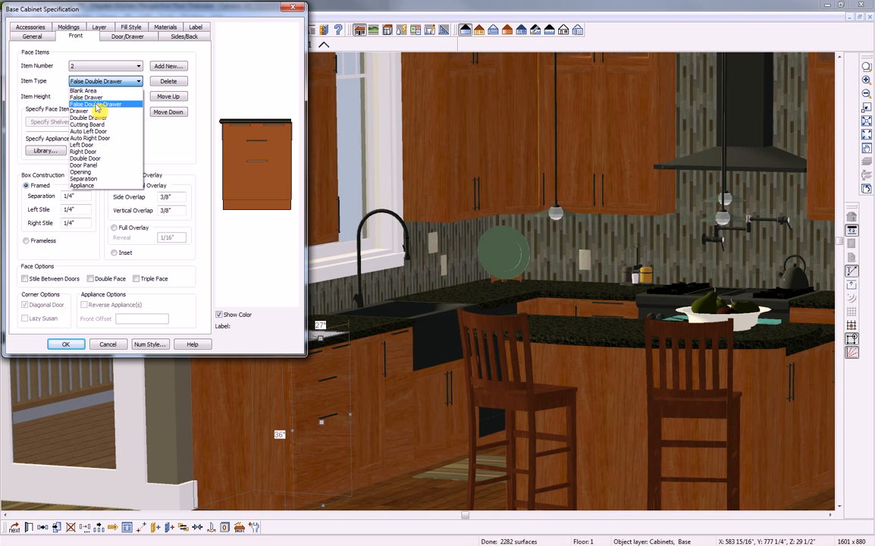
click(96, 106)
click(65, 345)
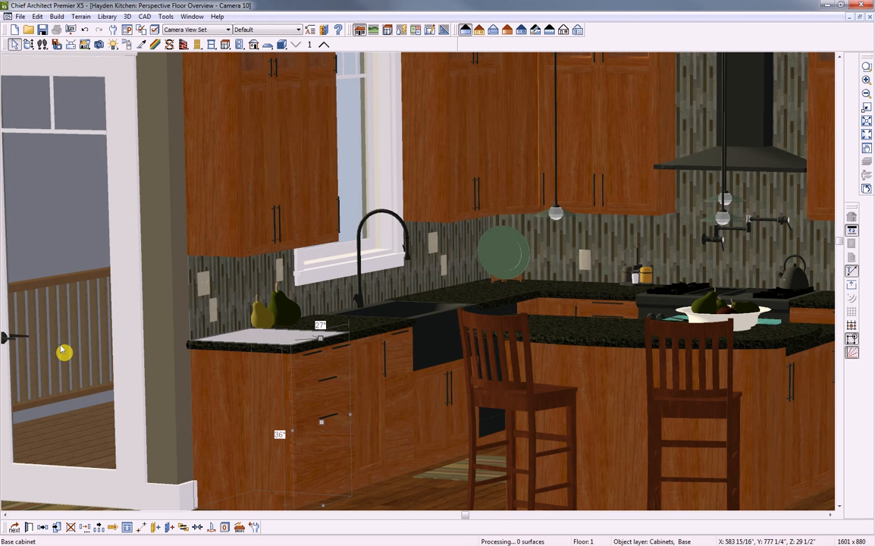
key(Escape)
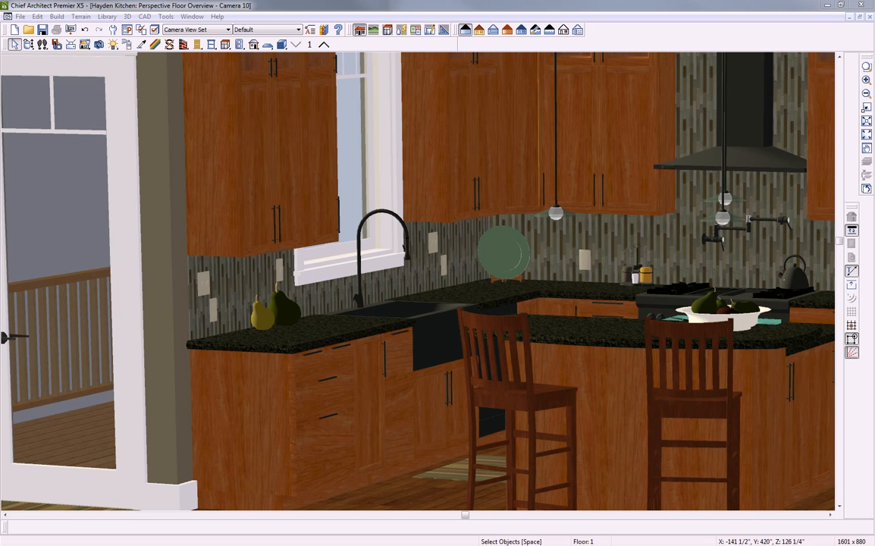
Drag the Windows Photo Viewer showing the '1min' render to the top of the screen to maximize it
drag(874, 113, 516, 3)
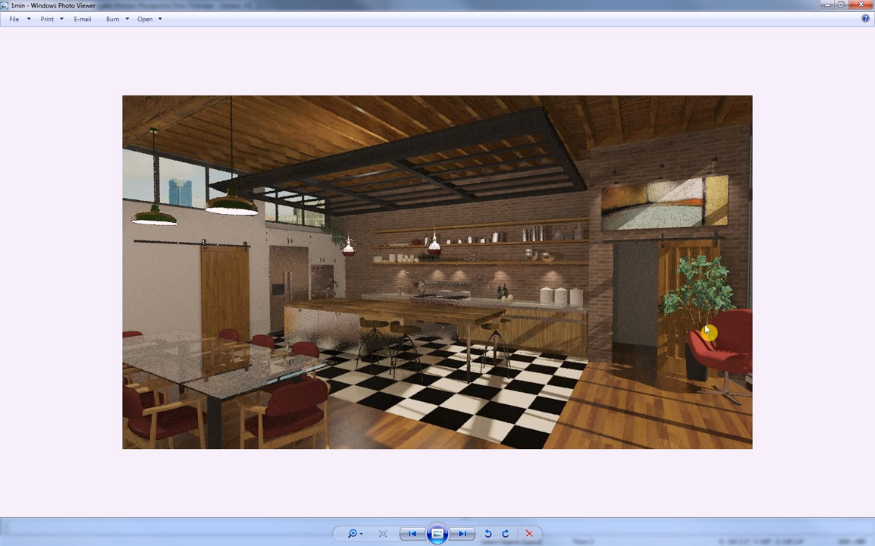
View the 5min, 30min and Final-Industrial Kitchen renders in turn, then close Photo Viewer
click(463, 535)
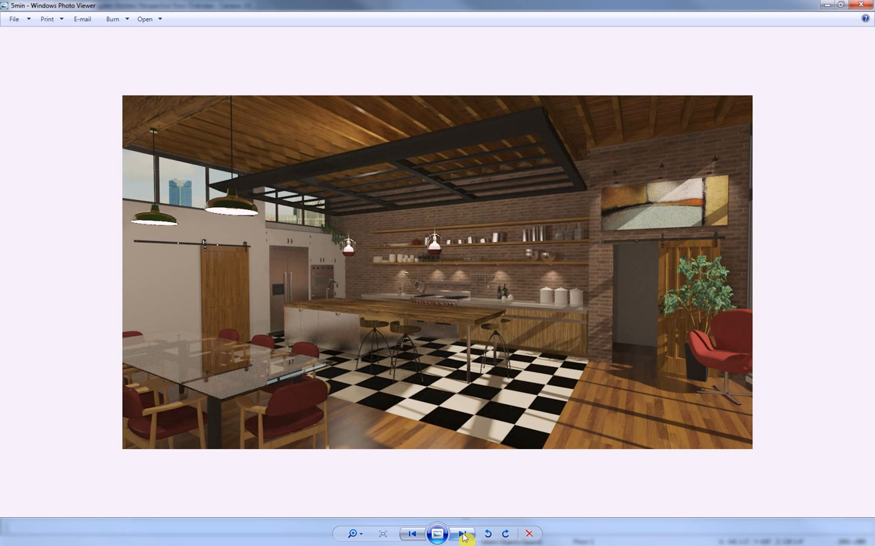
click(464, 536)
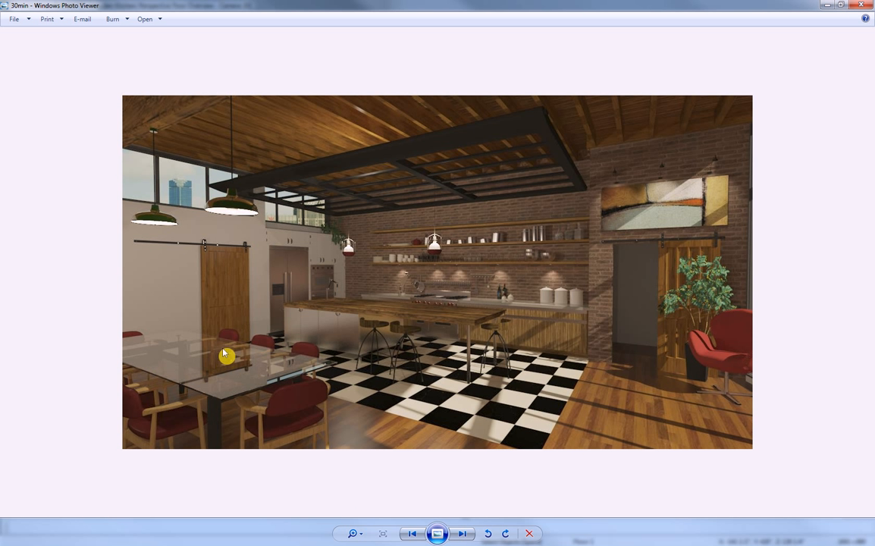
click(464, 533)
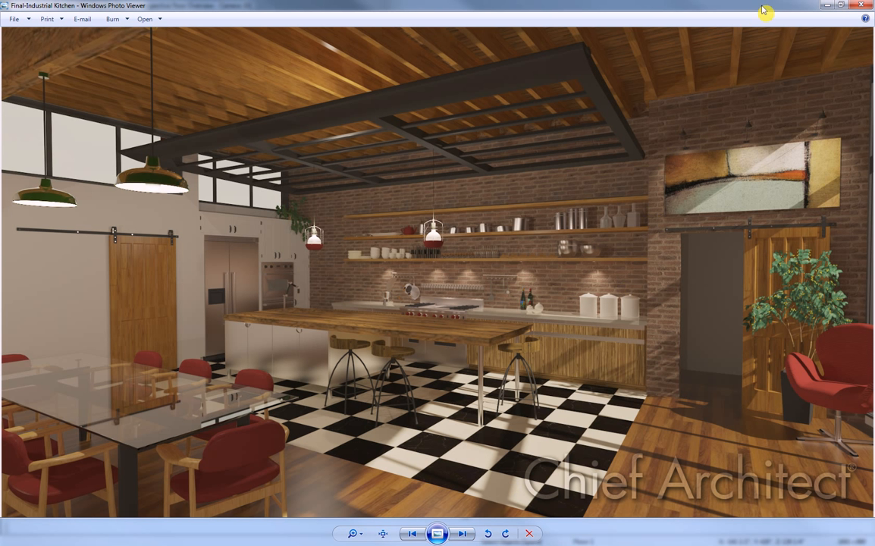
click(861, 5)
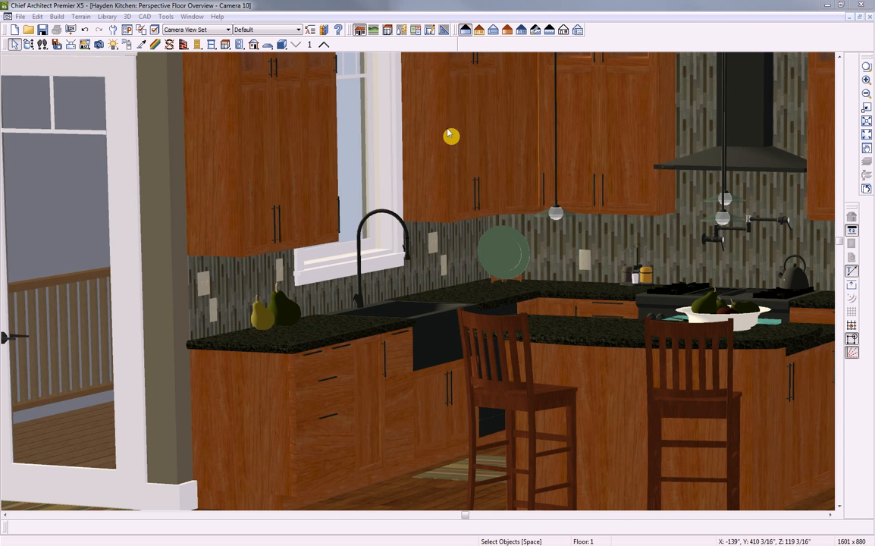
Use the ray trace wizard to create an Outdoor - High Quality configuration with default pages, then edit it
click(99, 46)
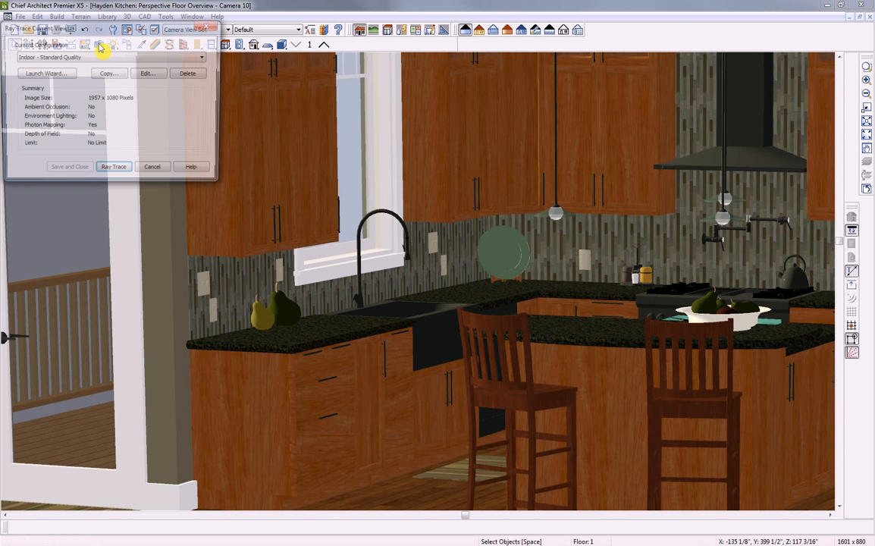
mouse_move(118, 24)
mouse_down()
mouse_move(179, 67)
mouse_move(285, 110)
mouse_up()
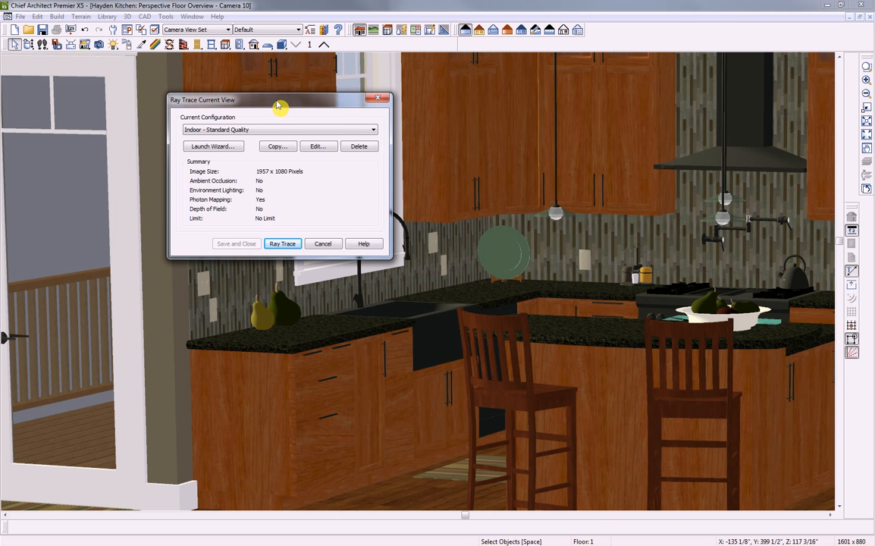
click(216, 148)
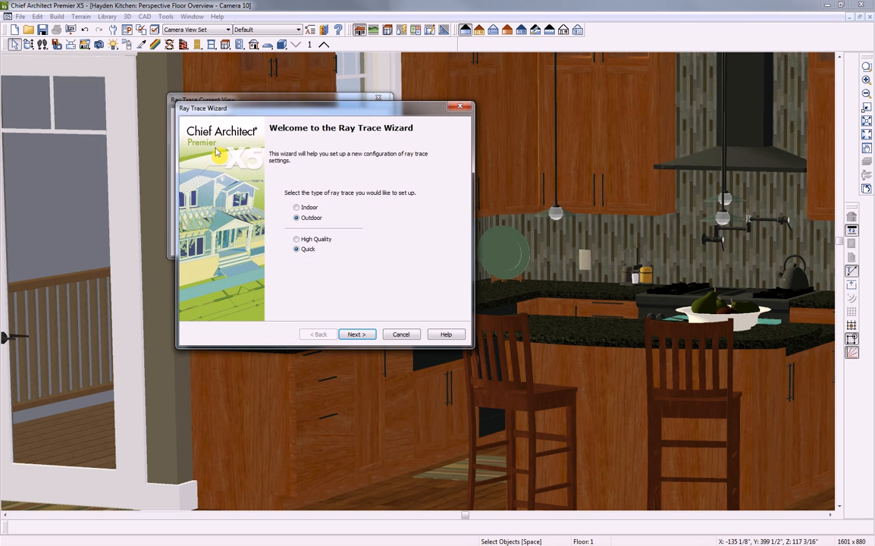
click(297, 240)
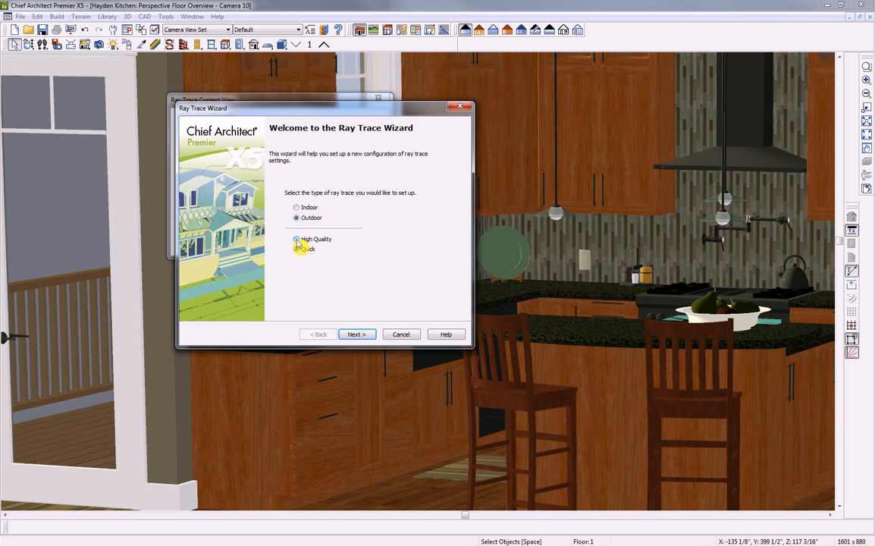
click(356, 334)
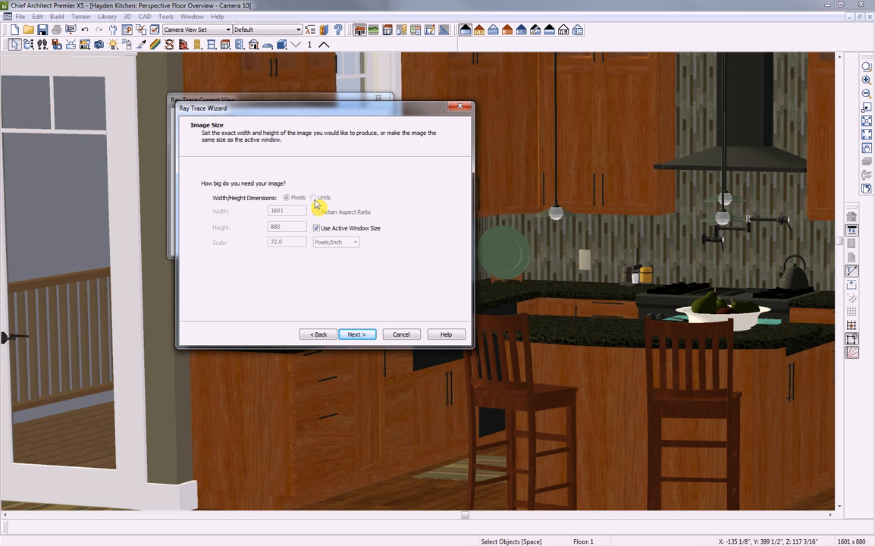
click(359, 338)
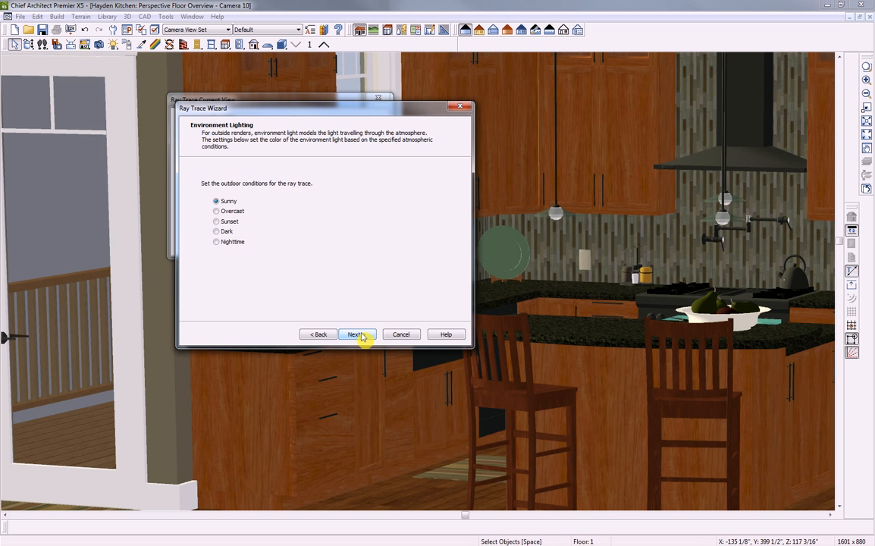
click(364, 339)
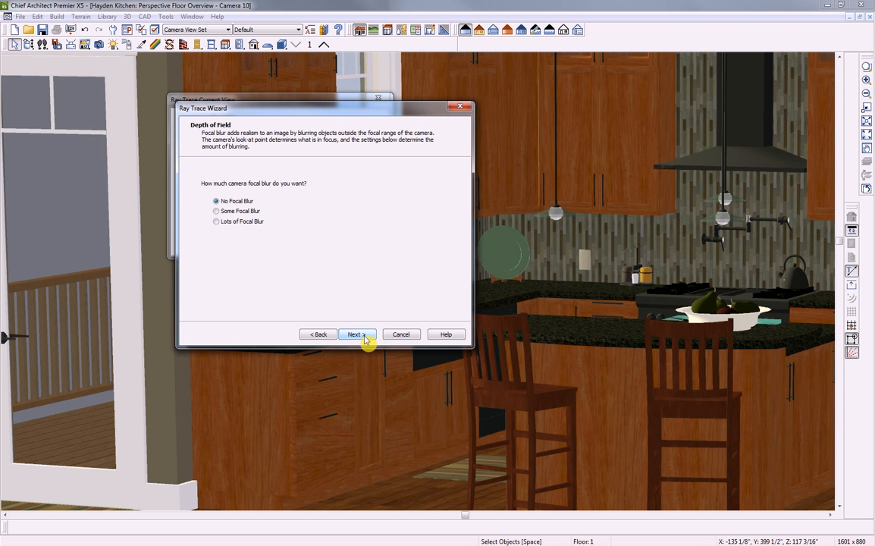
click(356, 335)
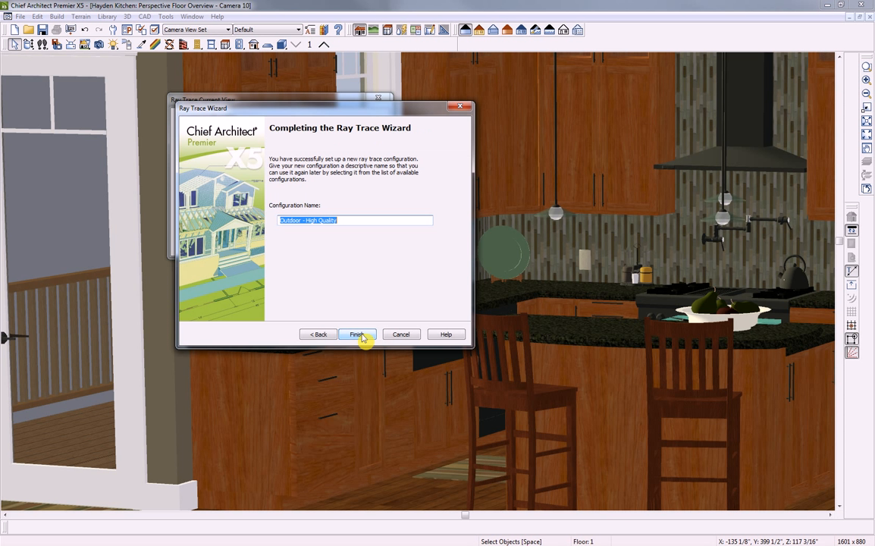
click(361, 336)
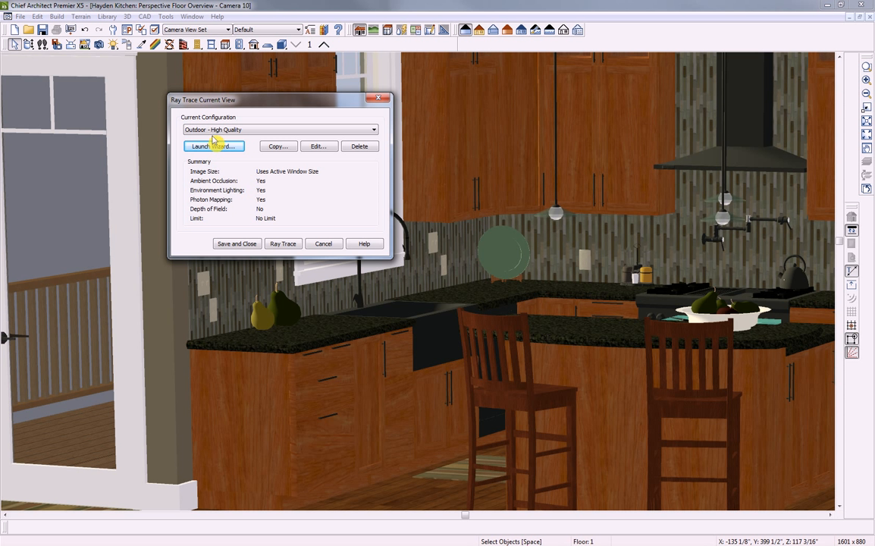
click(324, 147)
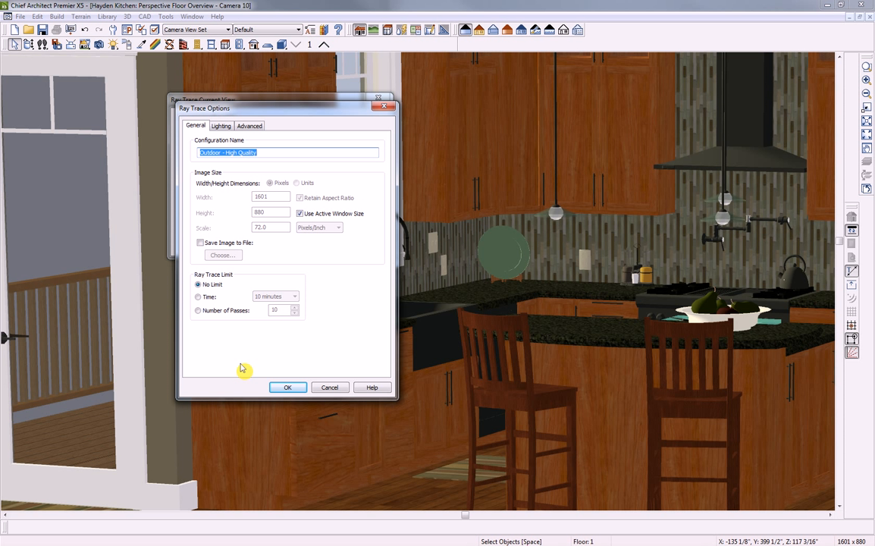
Review the Lighting and Advanced tabs, cancel the options, and close the Ray Trace Current View dialog
click(220, 126)
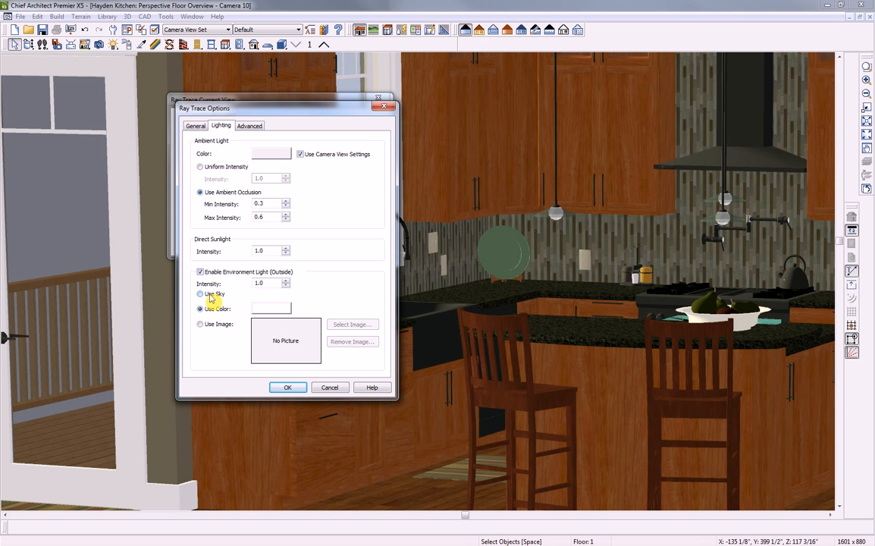
click(251, 126)
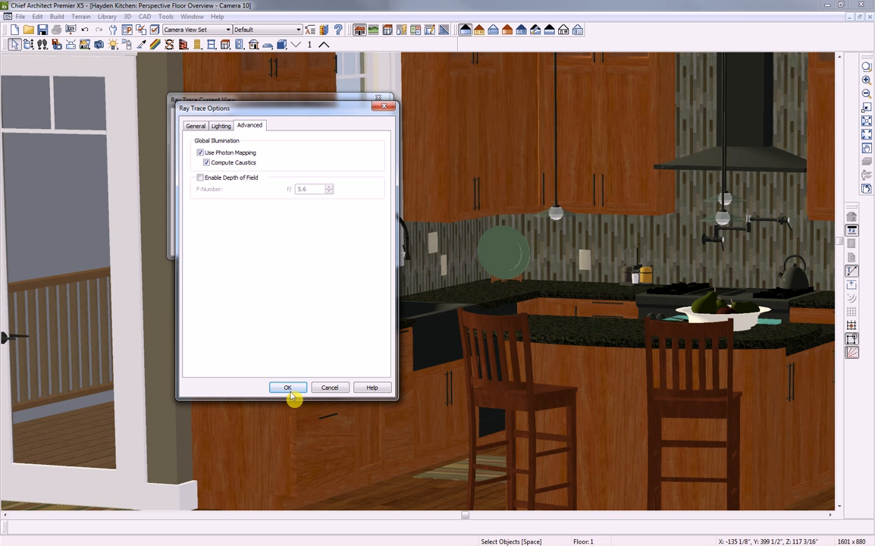
click(328, 389)
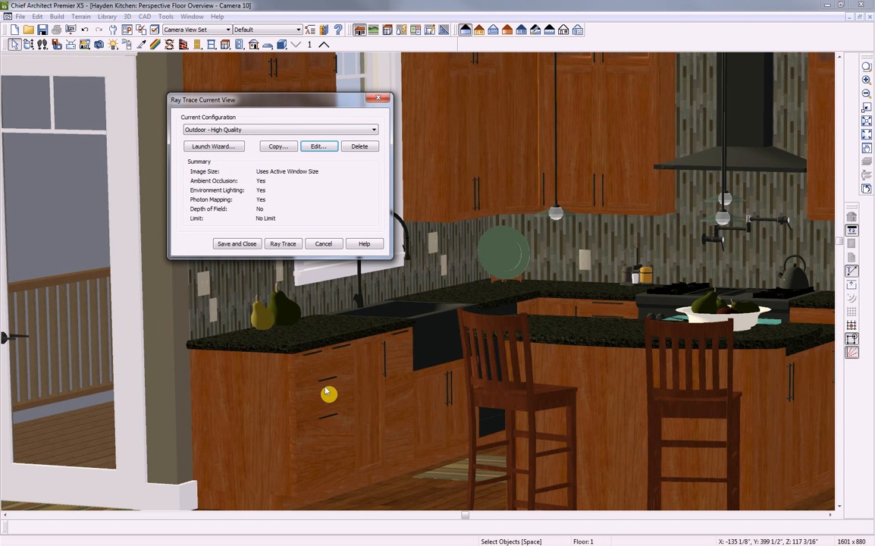
click(379, 99)
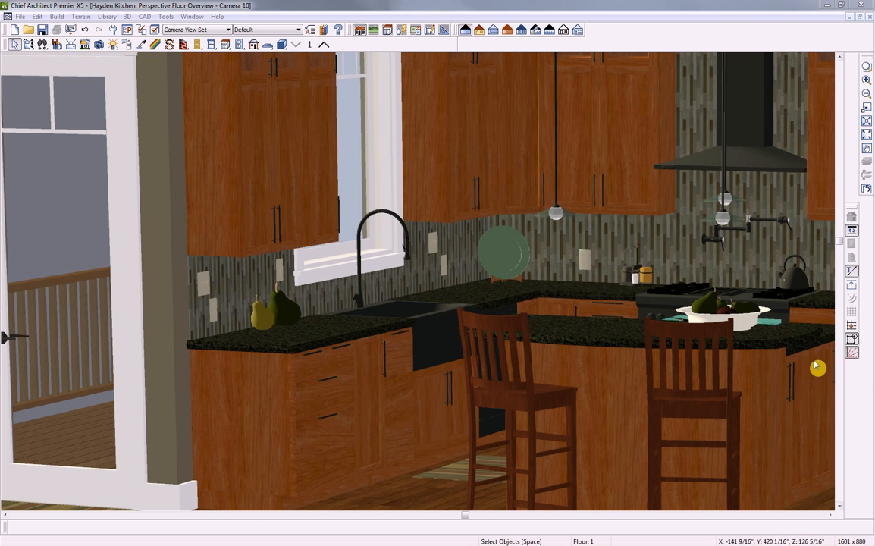
Close the kitchen camera view and the Hayden Kitchen plan, discarding unsaved changes
click(868, 16)
click(868, 16)
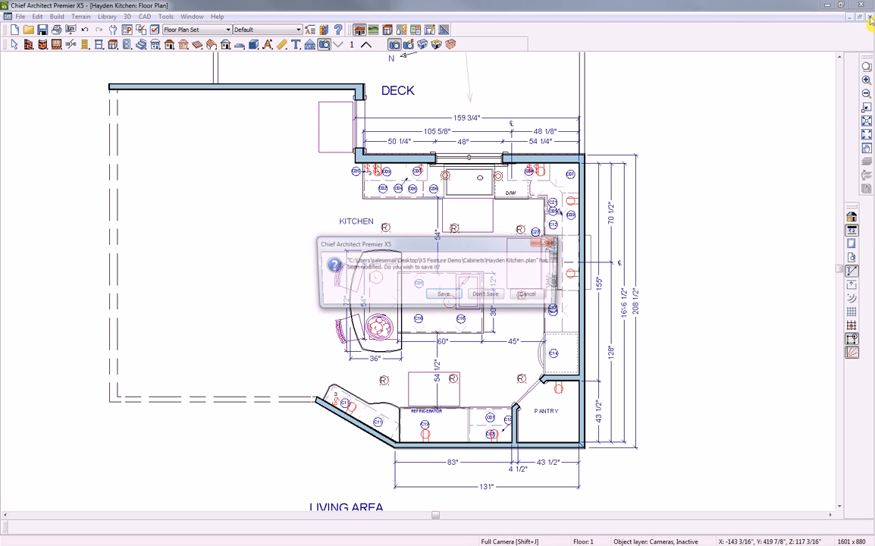
click(485, 295)
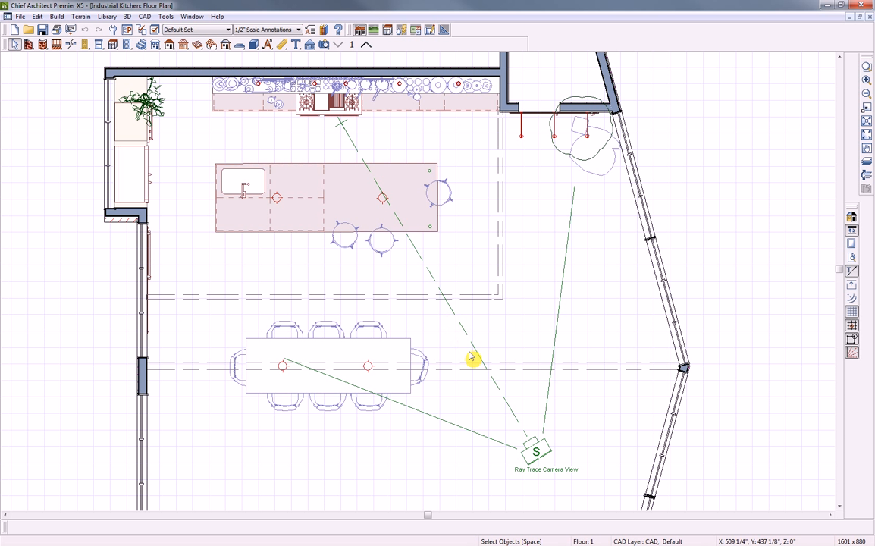
click(514, 417)
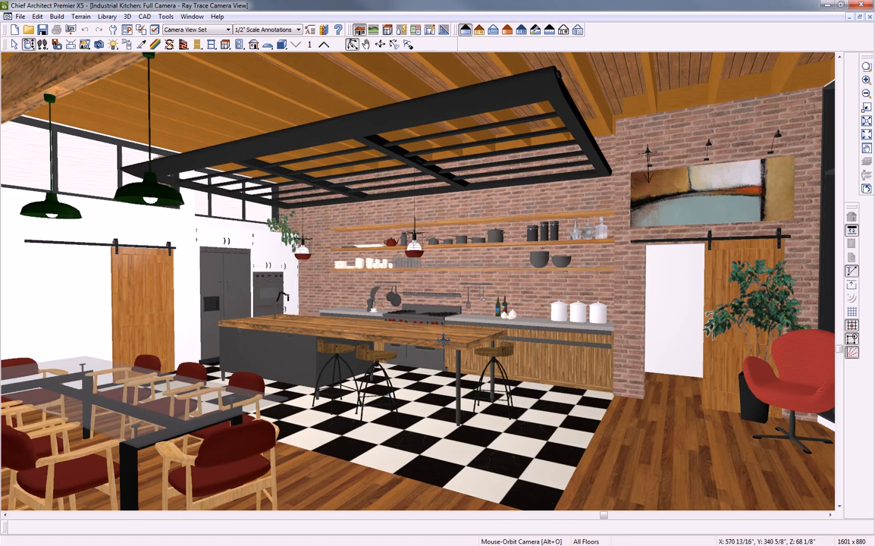
drag(444, 340, 414, 334)
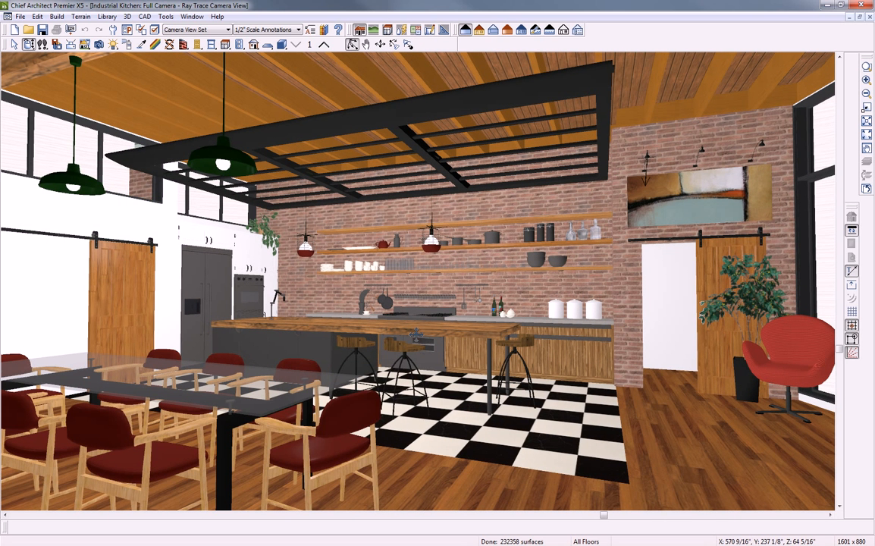
click(870, 18)
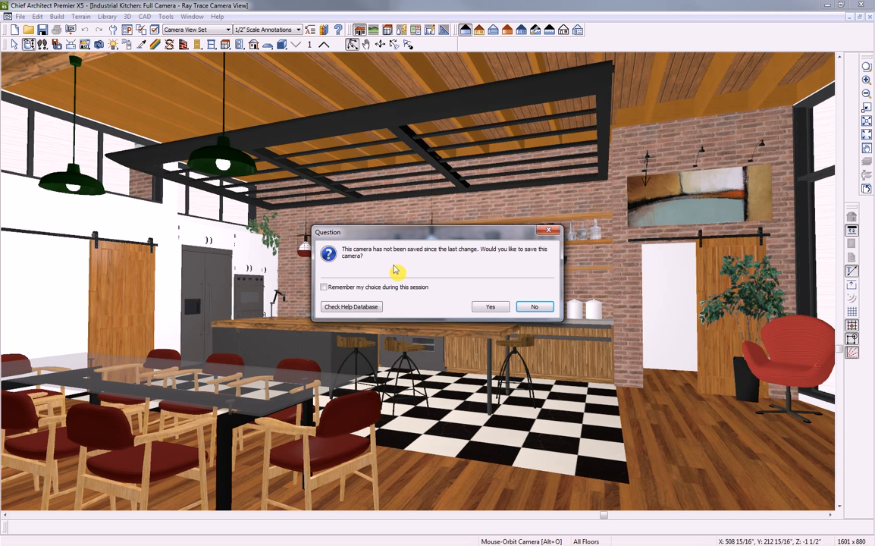
click(534, 307)
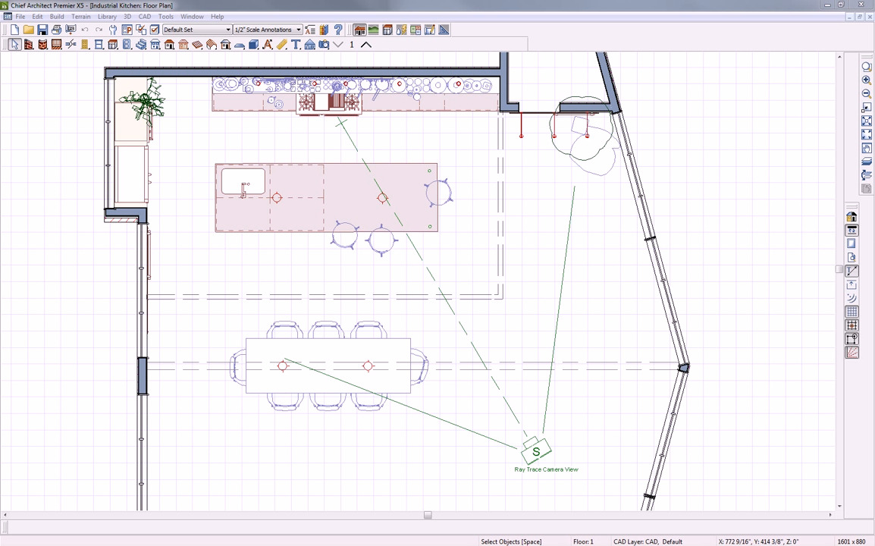
Move up to the second floor and create a Perspective Floor Overview camera
click(365, 45)
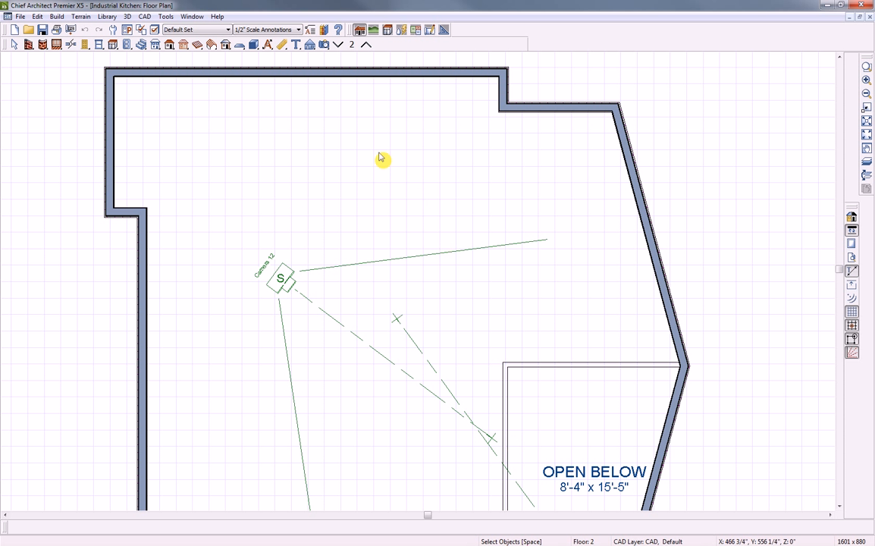
click(324, 44)
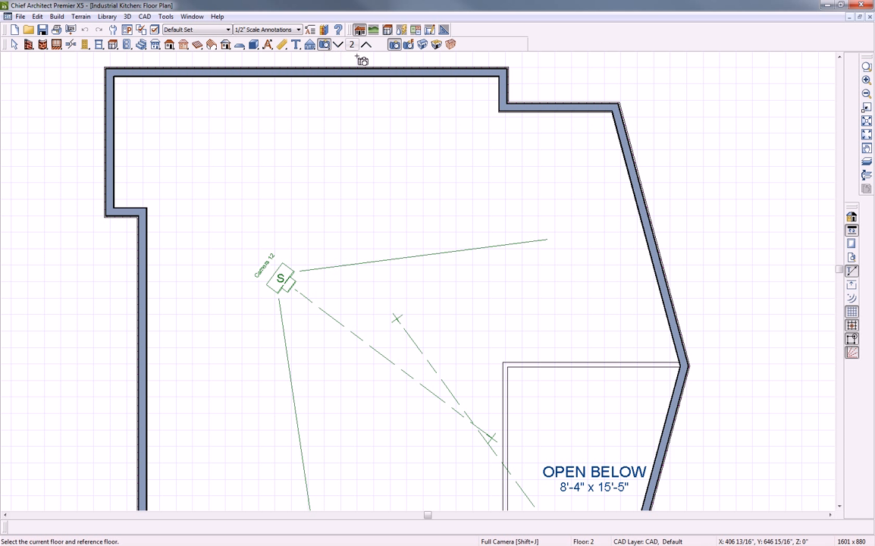
click(436, 45)
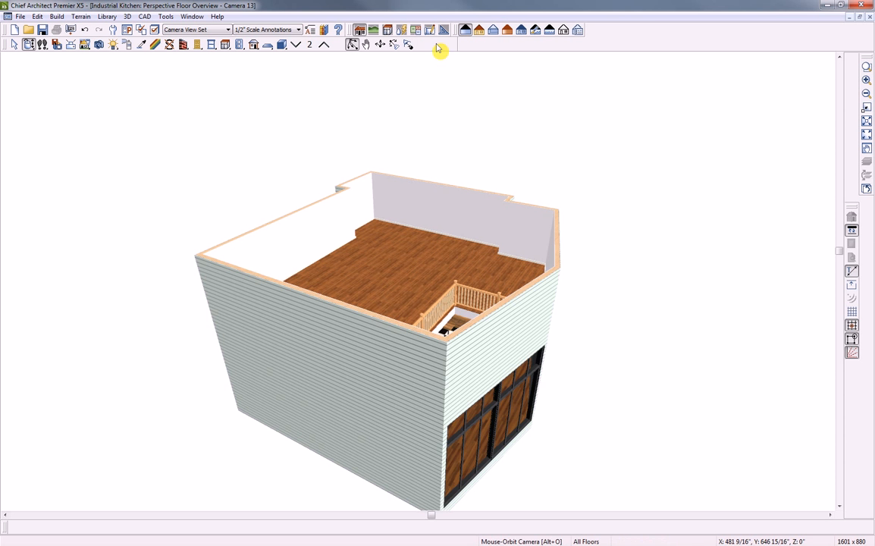
Orbit the overview around the second floor to face the glass facade, then close it
drag(456, 263, 428, 347)
drag(512, 297, 386, 367)
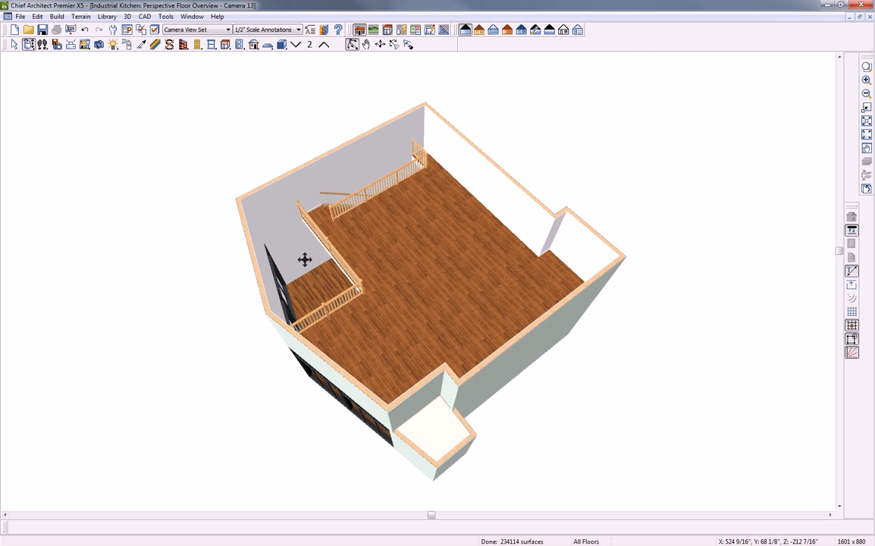
drag(319, 284, 510, 273)
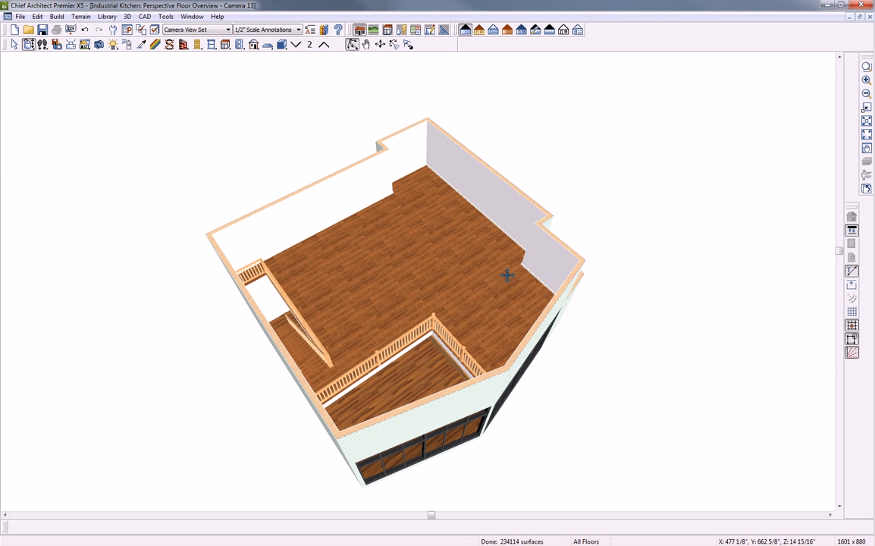
drag(504, 306, 445, 247)
drag(455, 336, 451, 251)
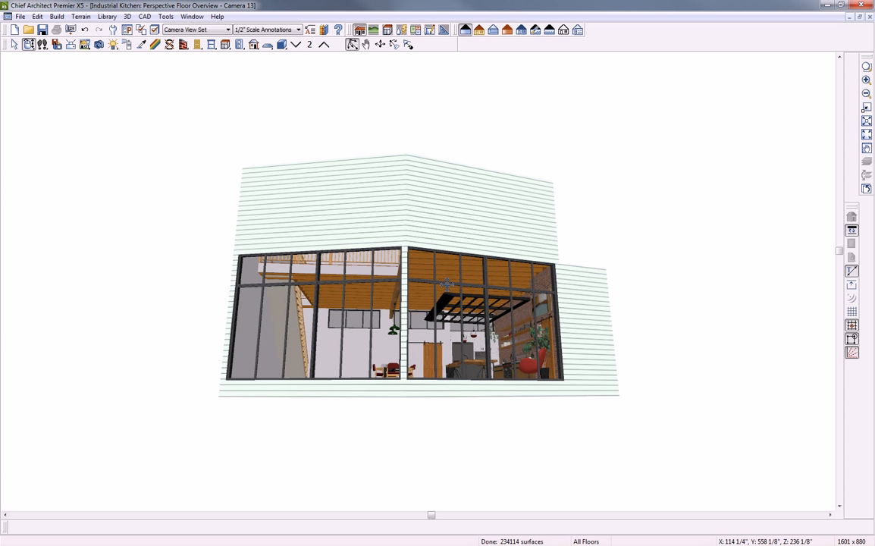
click(868, 18)
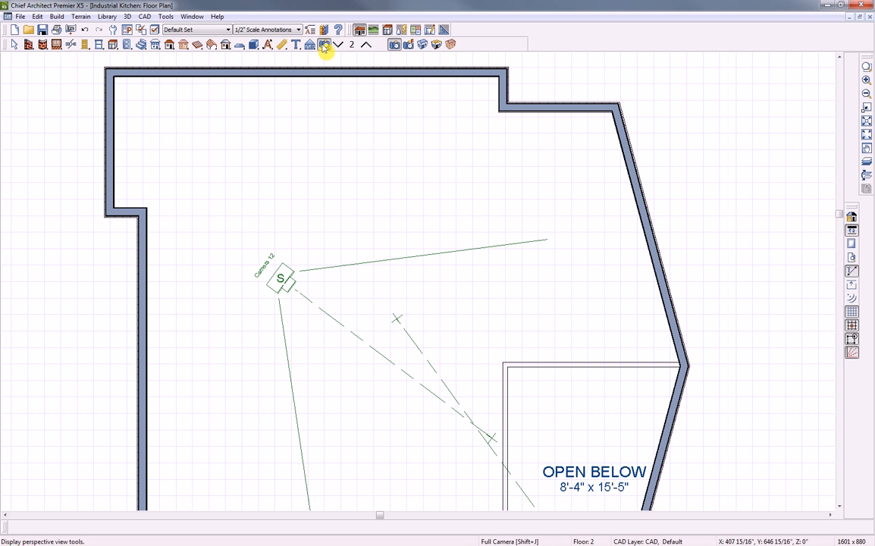
Accept the Camera Defaults unchanged, keeping Show Lower Floors in Floor Overviews enabled
double_click(324, 45)
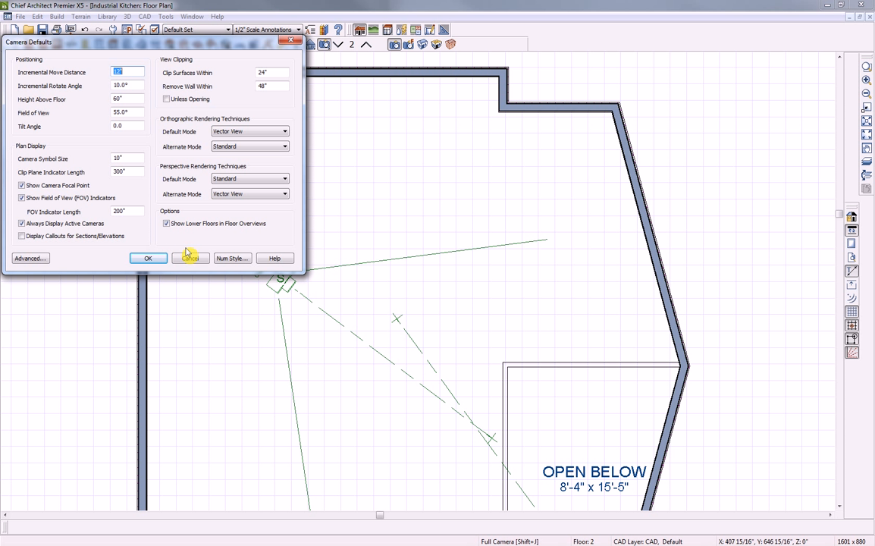
click(147, 258)
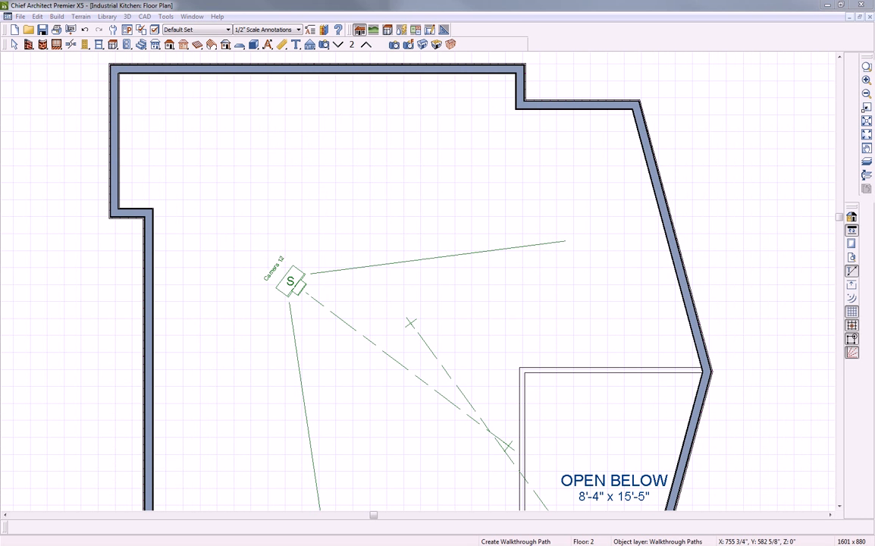
Play the walkthrough video twice in Windows Media Player, pausing once, then move the player off to the right
drag(874, 70, 471, 89)
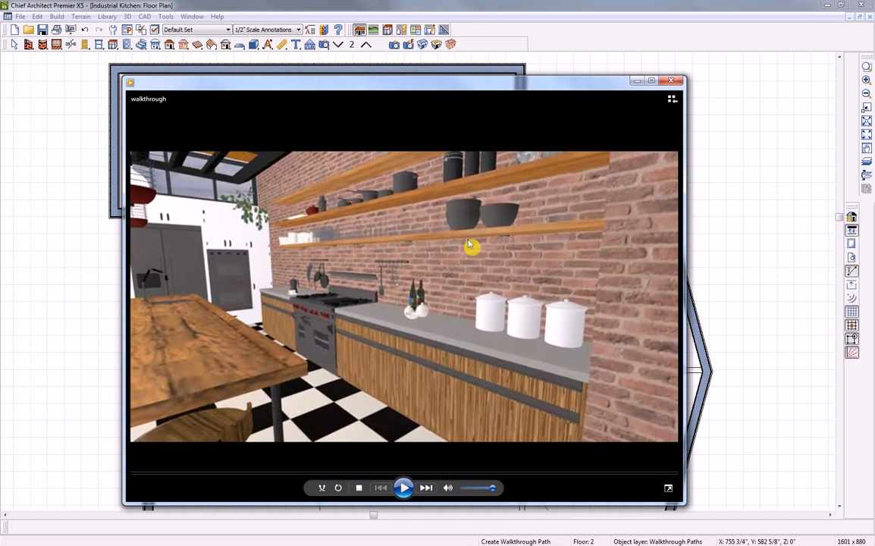
click(404, 489)
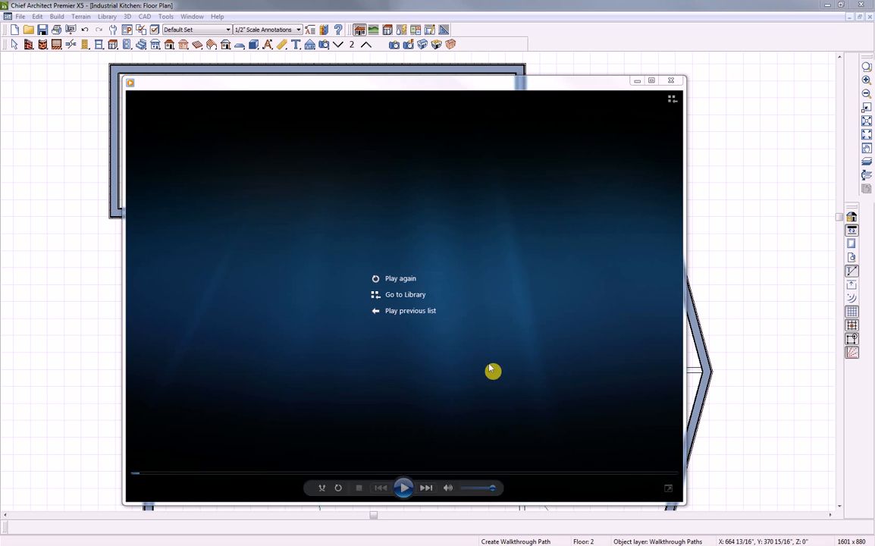
click(391, 280)
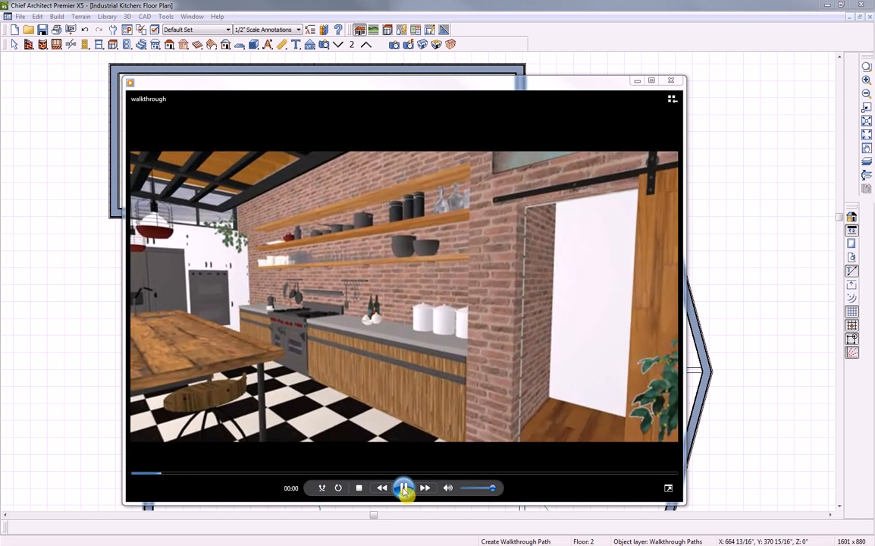
click(403, 489)
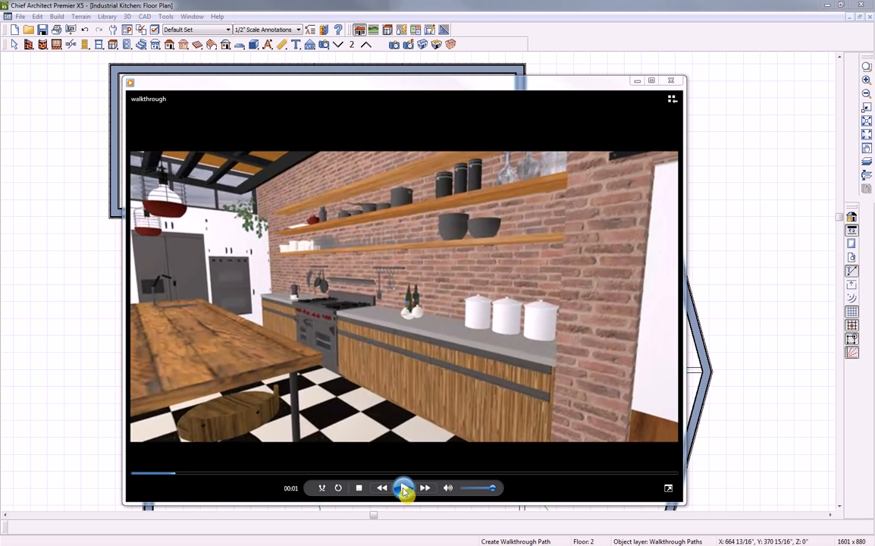
click(403, 488)
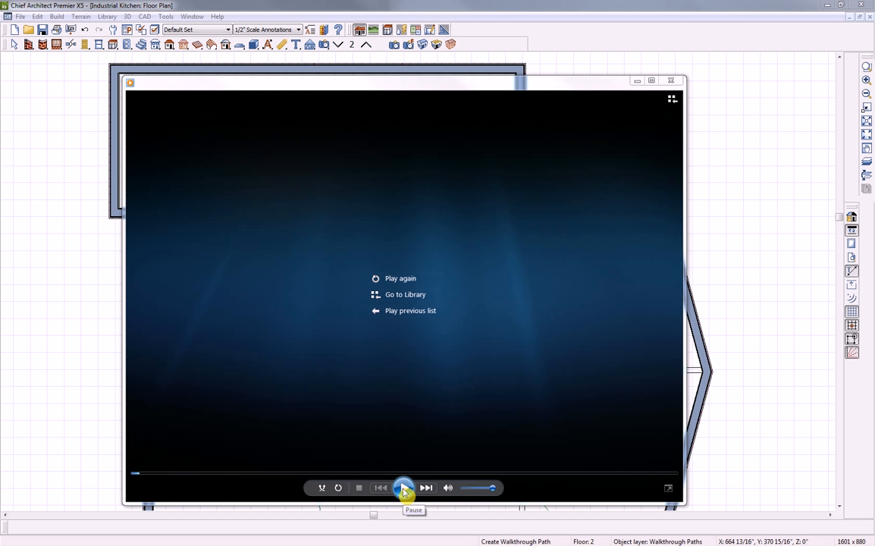
drag(582, 82, 873, 82)
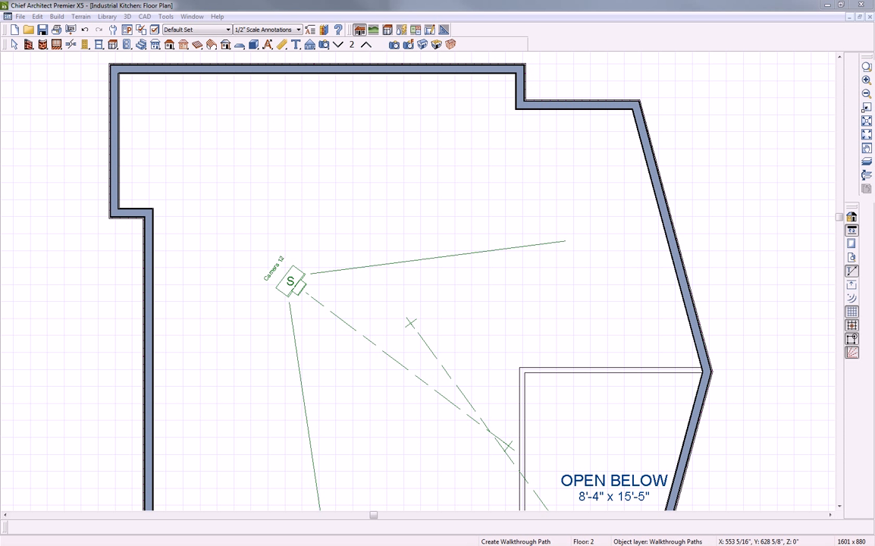
On Floor 1, start a walkthrough path at the dining table and curve it down along the stairs
click(338, 46)
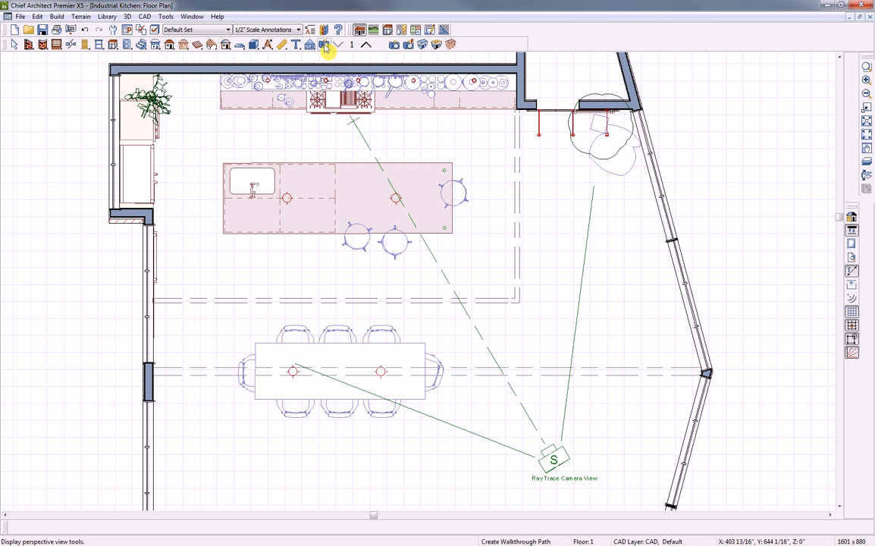
click(128, 17)
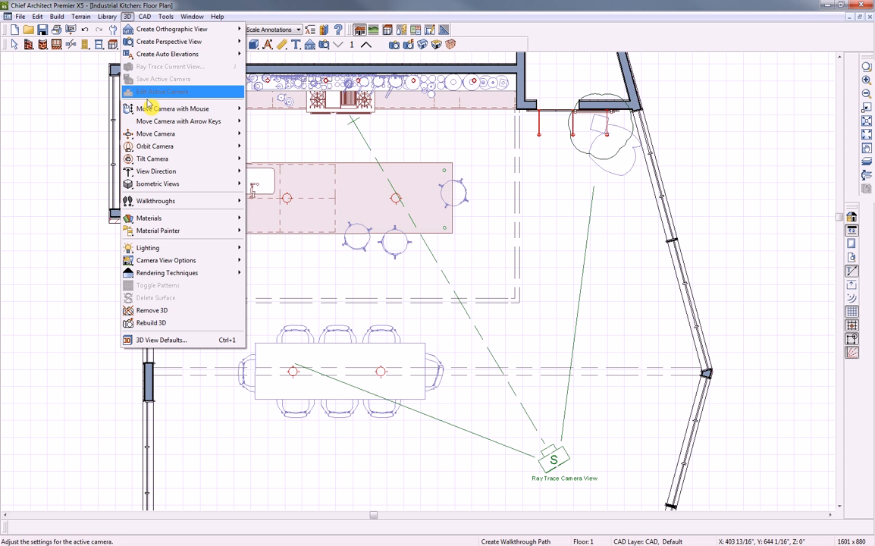
mouse_move(154, 202)
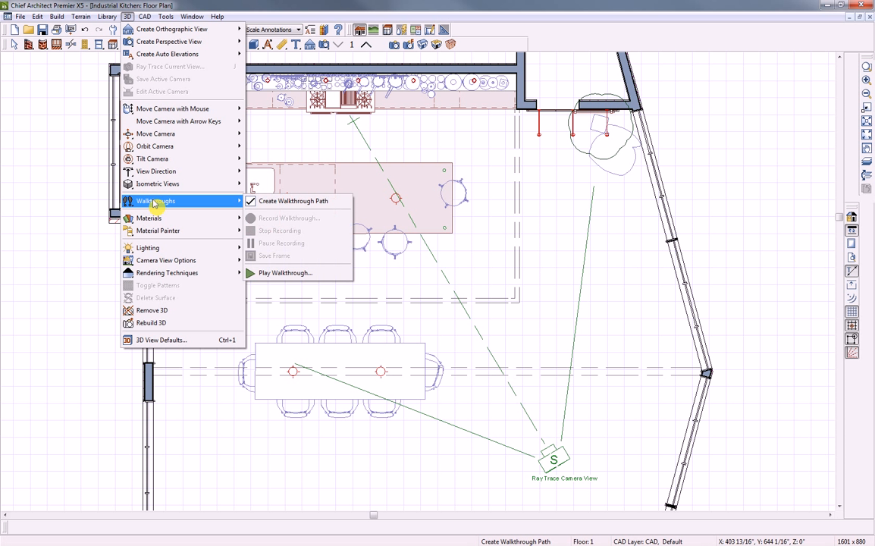
click(310, 203)
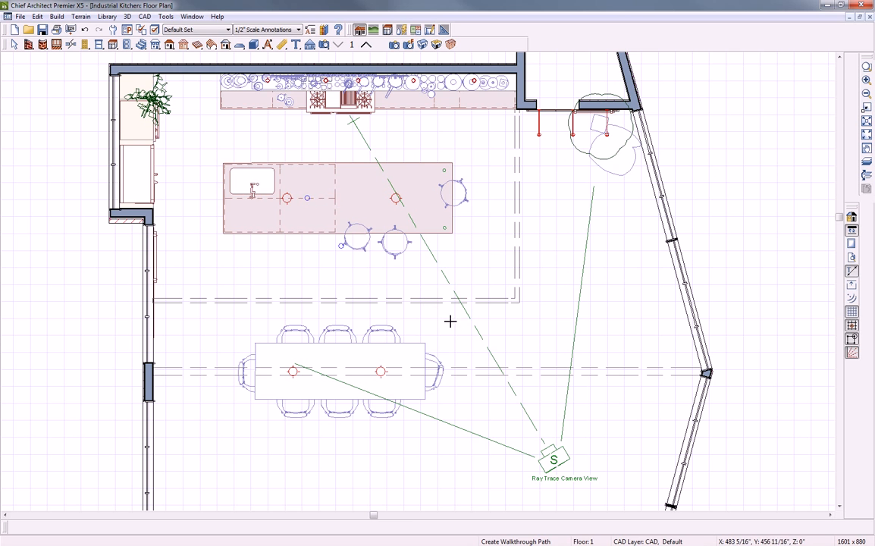
scroll(449, 321, down, 5)
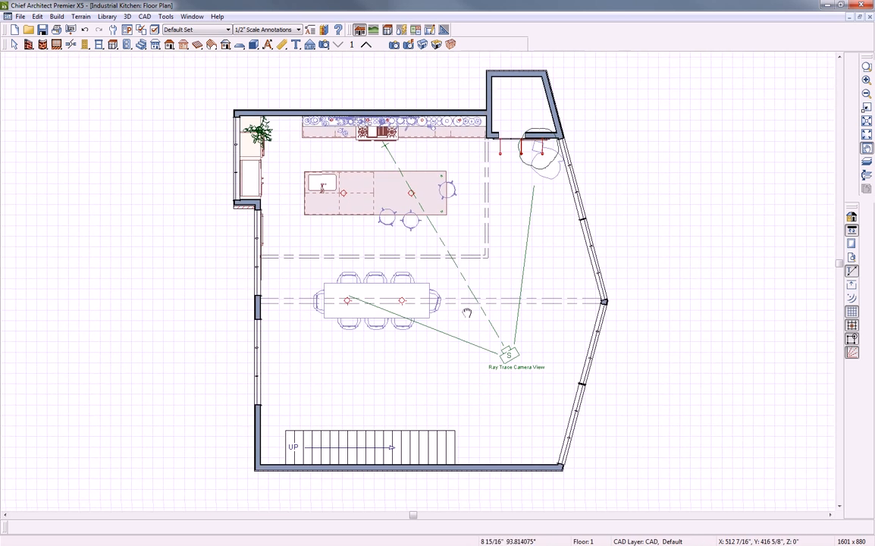
middle_drag(467, 312, 465, 294)
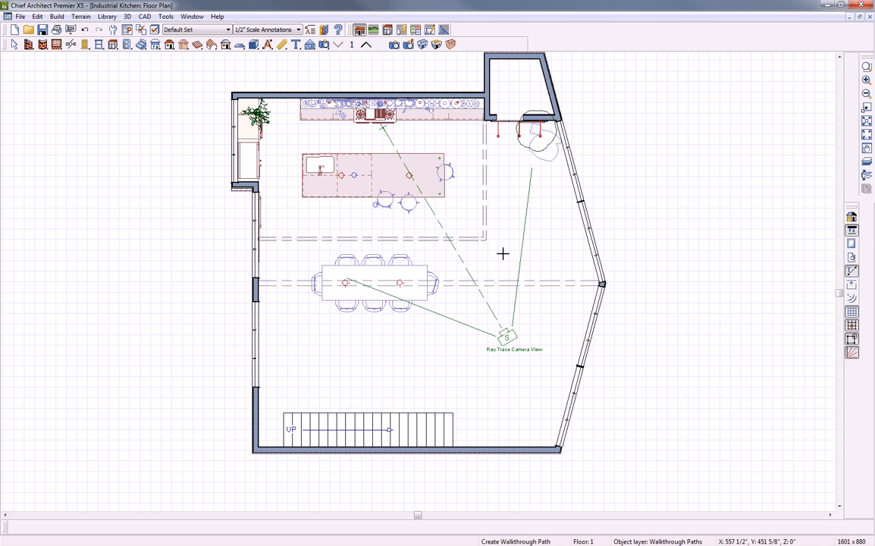
click(500, 247)
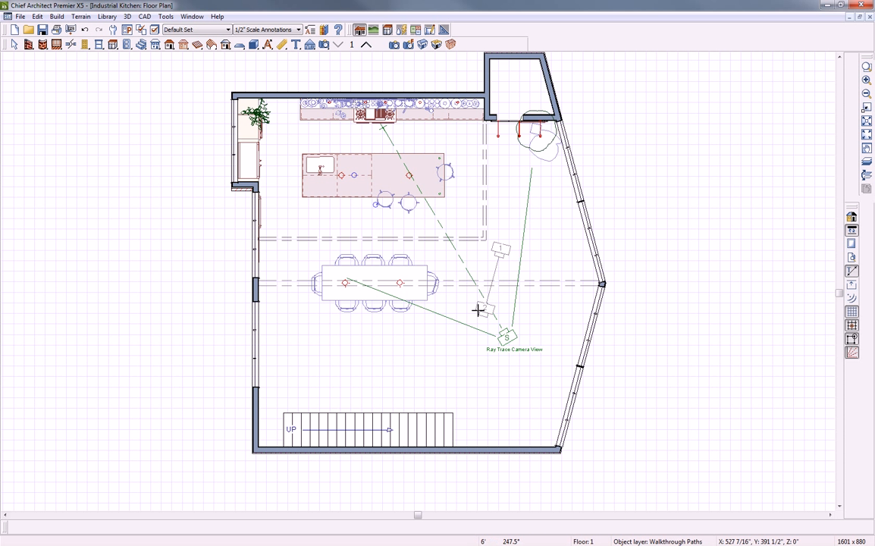
click(469, 324)
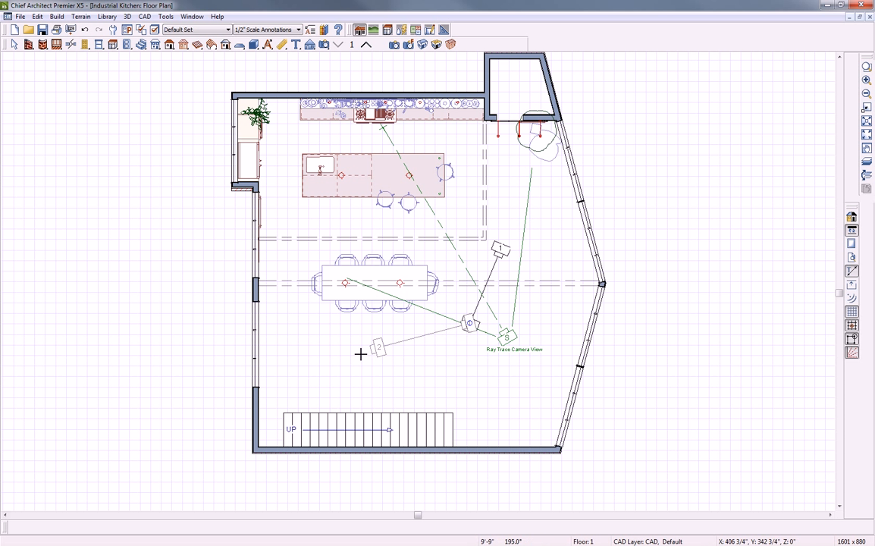
double_click(345, 355)
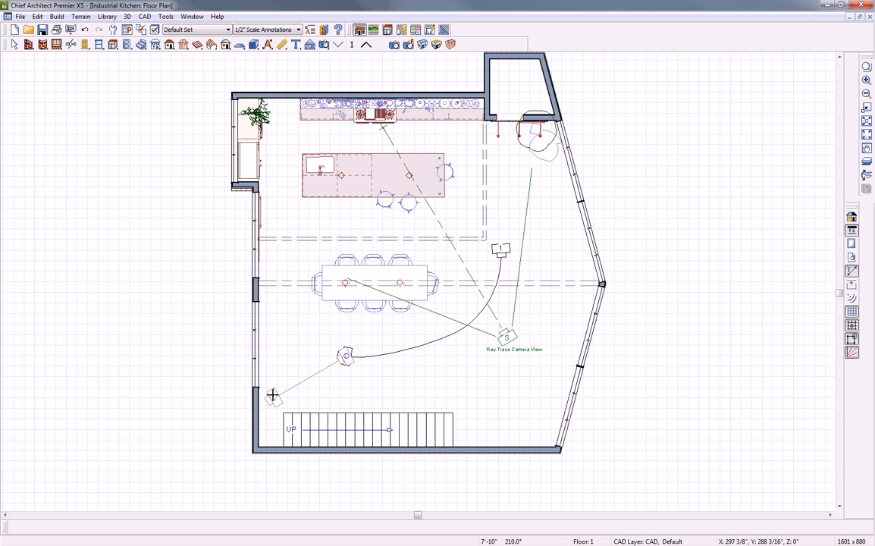
click(272, 395)
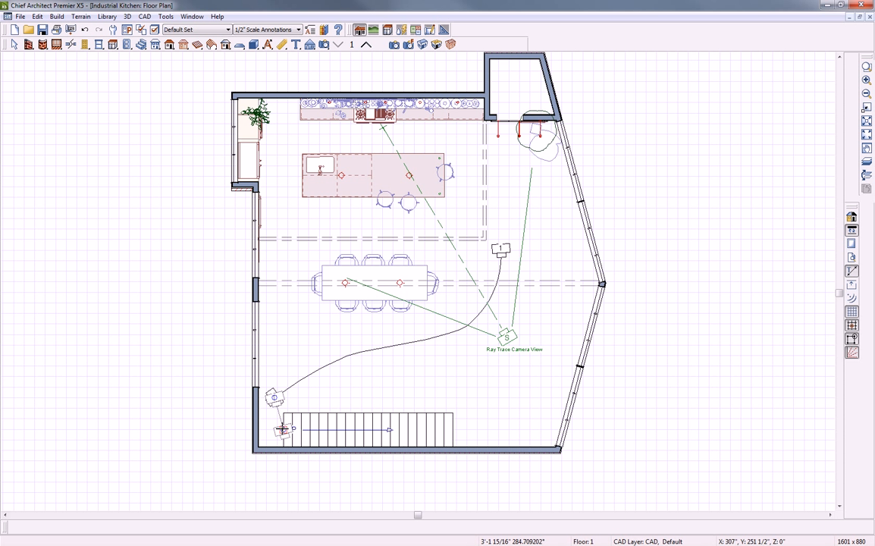
click(283, 430)
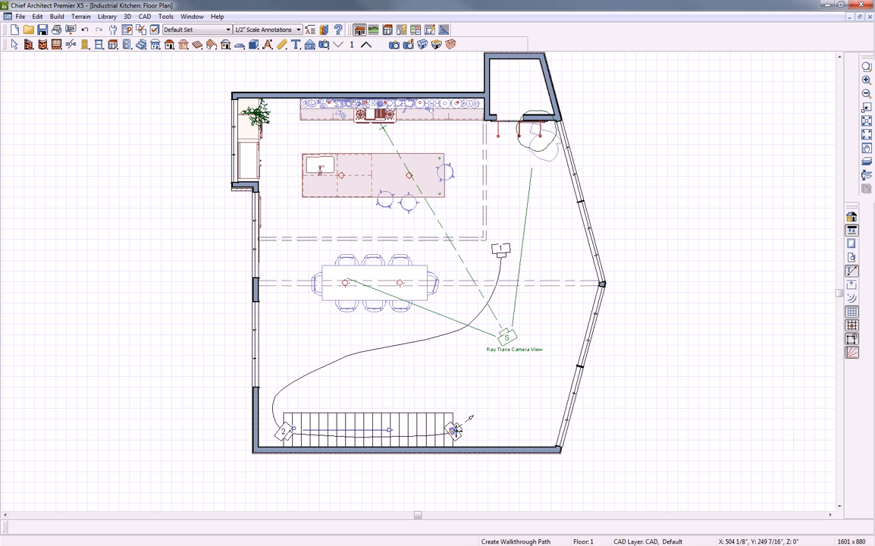
Continue the path on Floor 2 from the stairwell to beside the OPEN BELOW area, and finish it
click(366, 46)
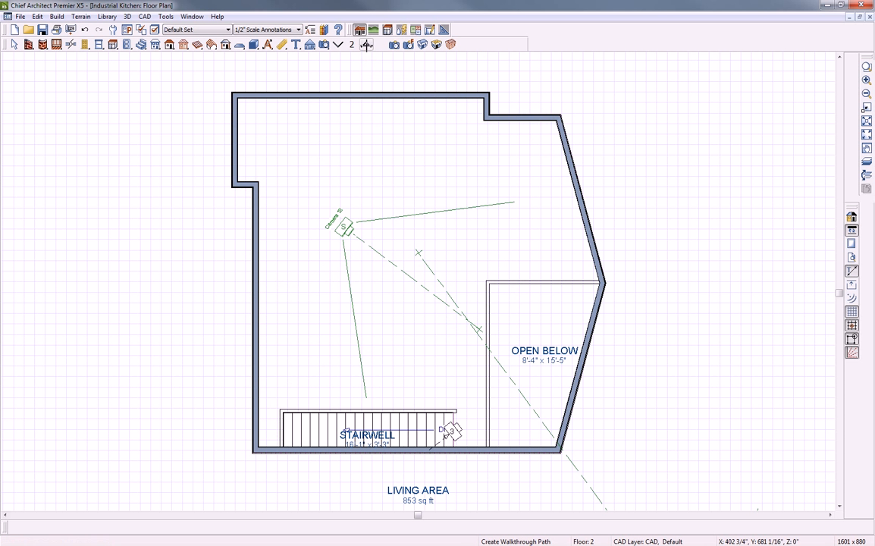
click(452, 431)
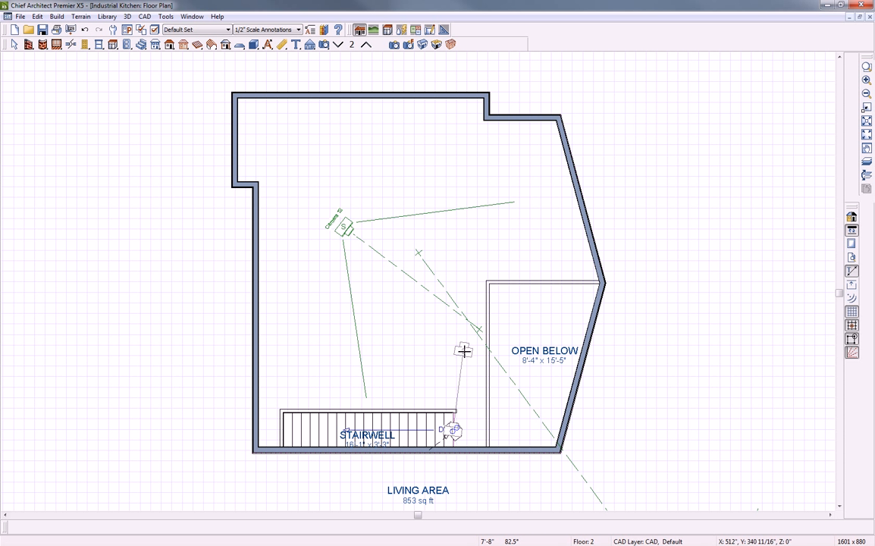
click(462, 350)
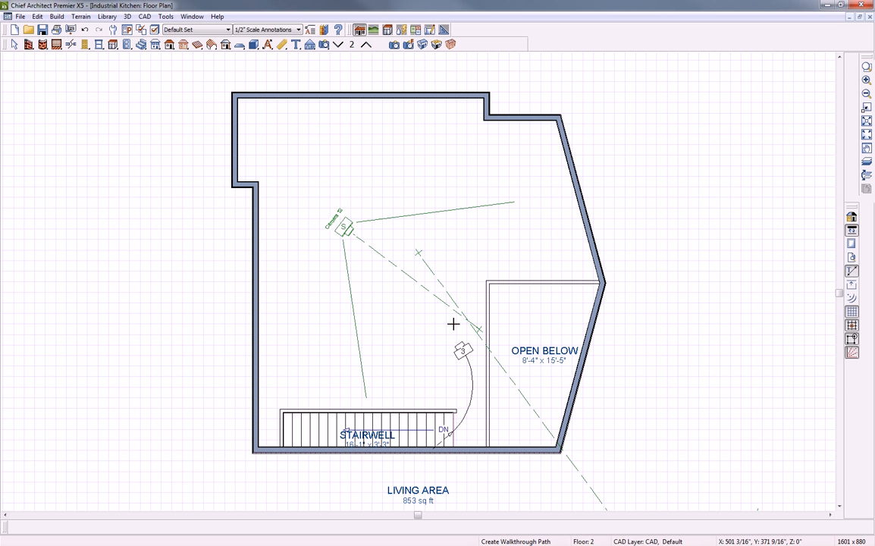
double_click(464, 353)
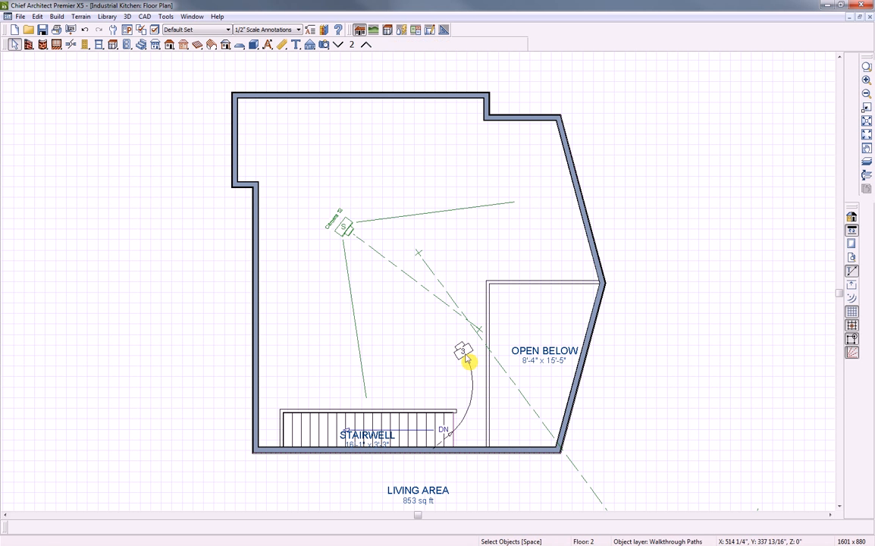
Show the path's General settings, listing three key frames and an 18.753721-second duration
double_click(464, 354)
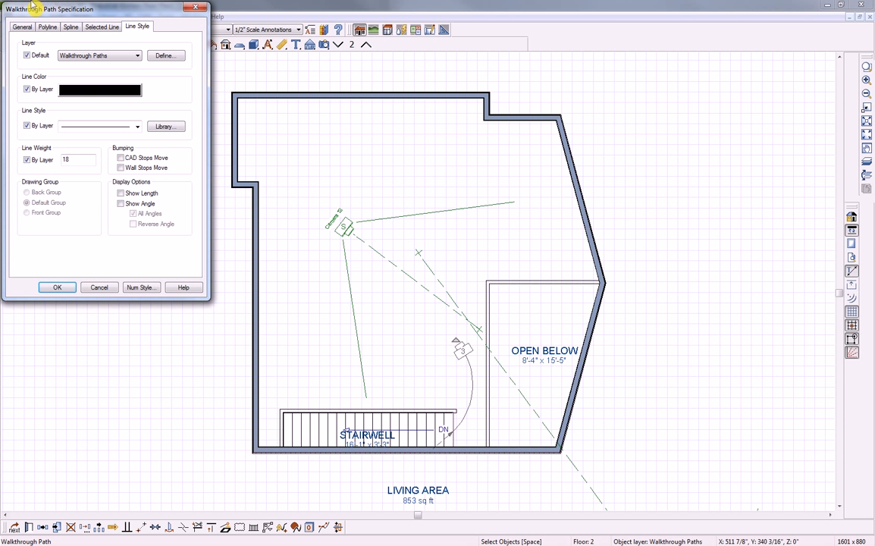
drag(53, 10, 217, 98)
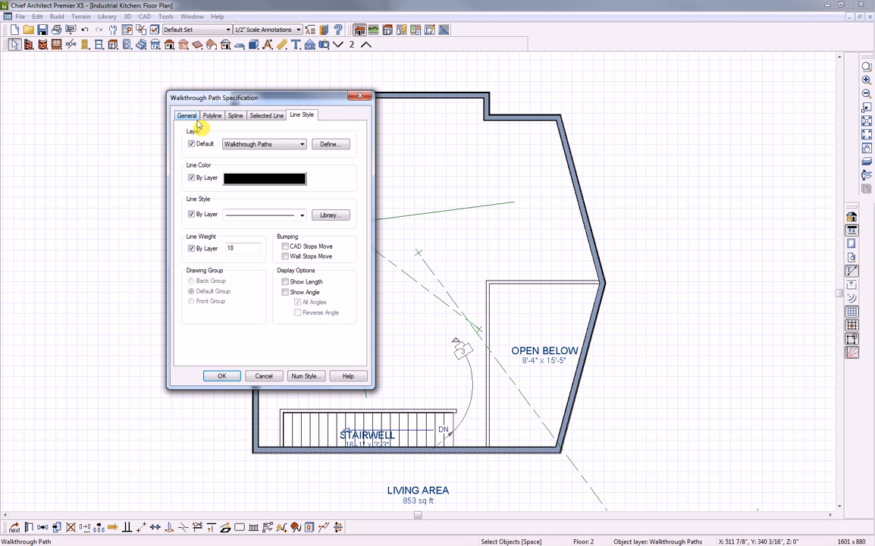
click(188, 116)
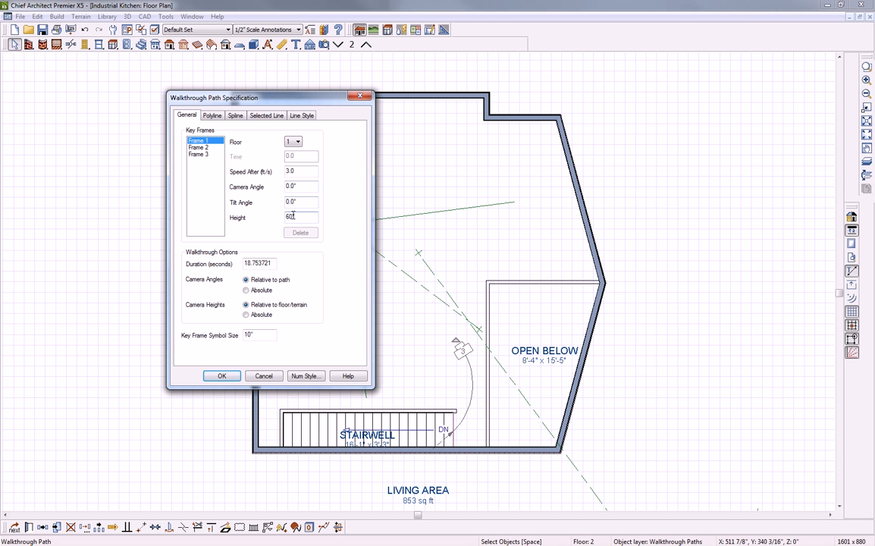
Inspect Frame 2's Speed After, Camera Angle and Tilt Angle, cancel without changes, and return to Floor 1
click(199, 149)
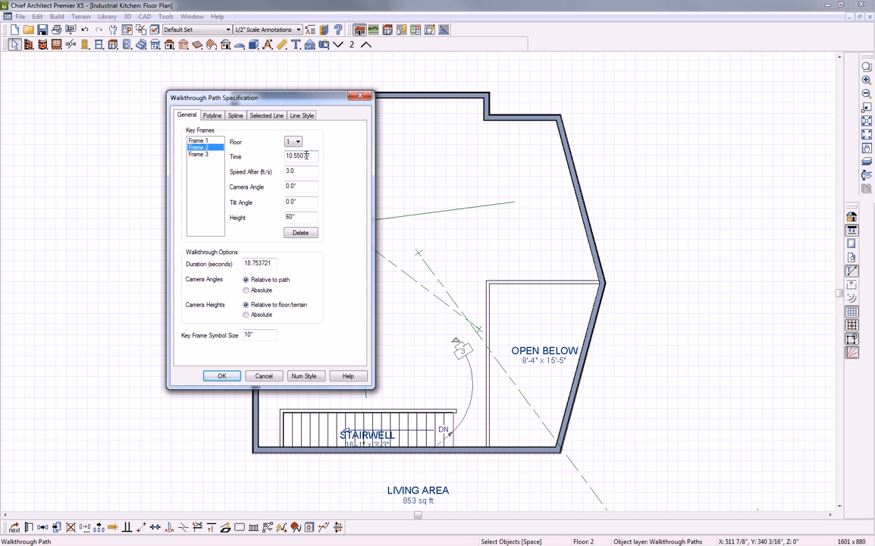
double_click(290, 171)
double_click(289, 186)
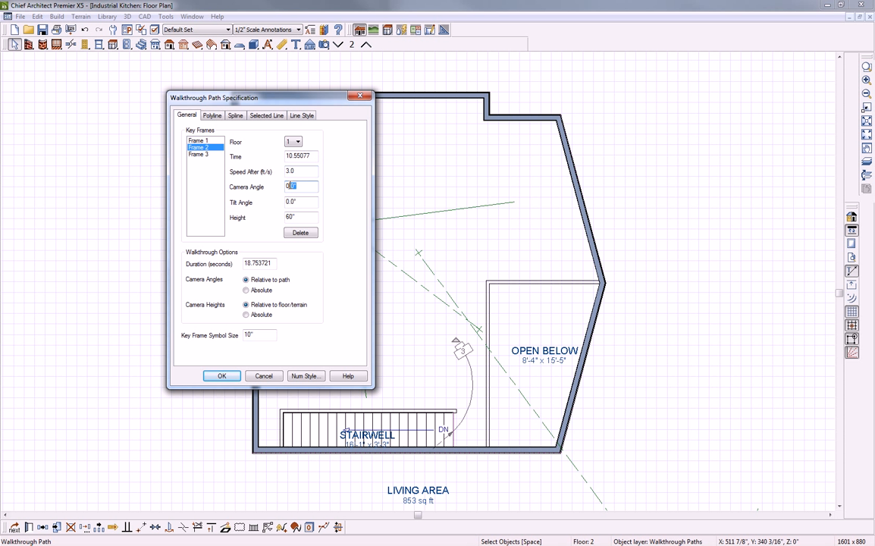
click(300, 201)
click(263, 377)
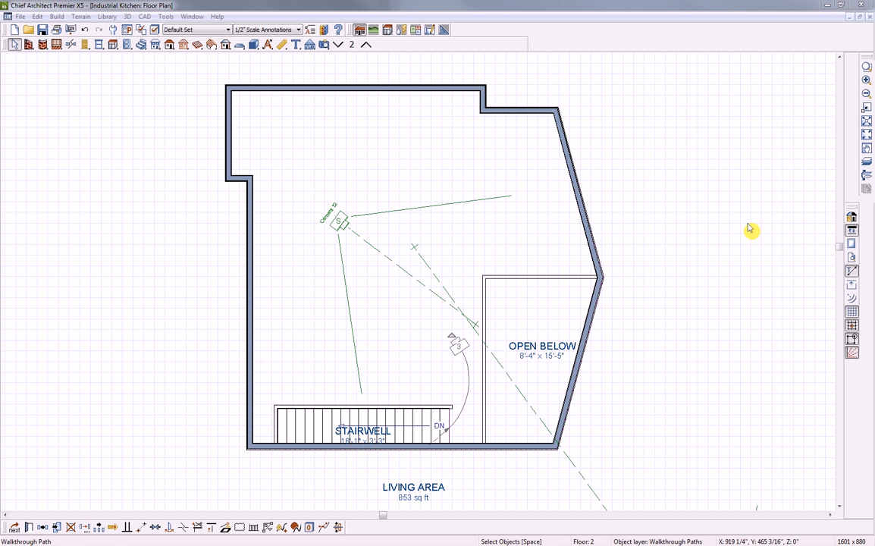
click(339, 46)
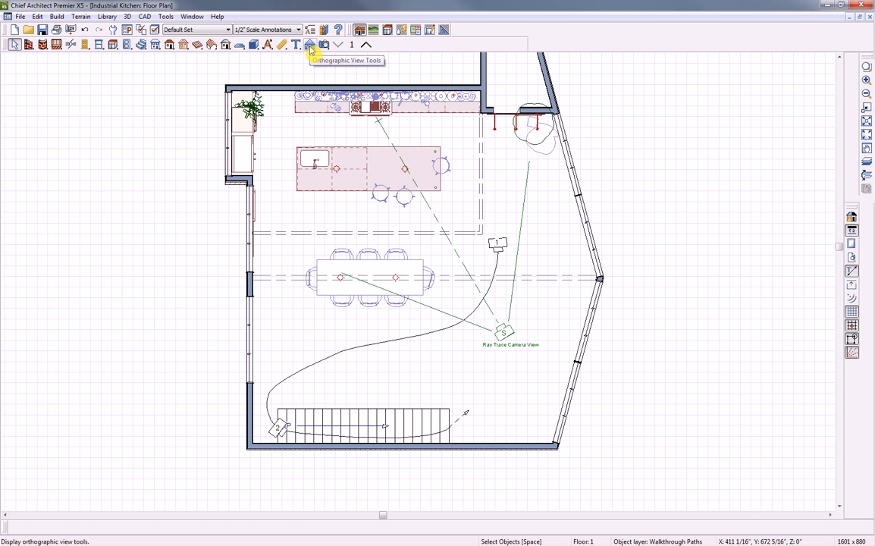
Cut Elevation 20 from the island toward the range and tile it beside the floor plan
click(310, 47)
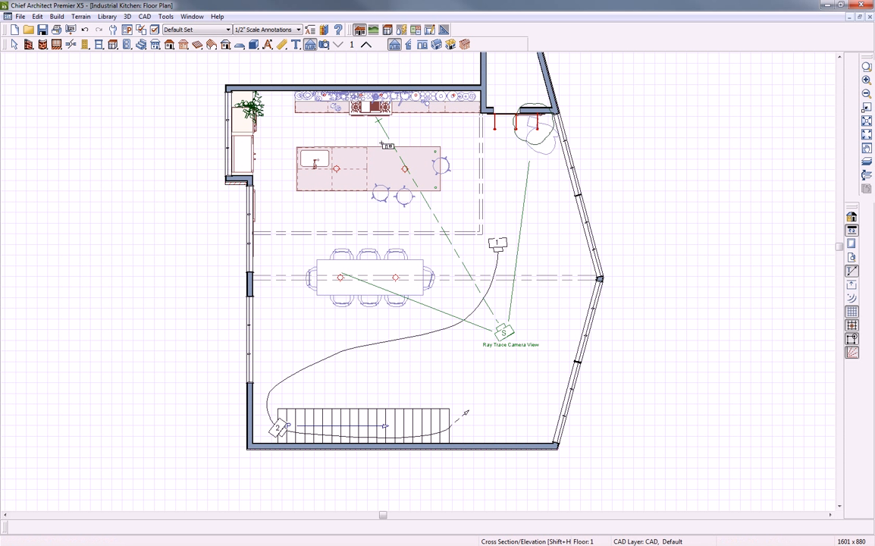
drag(367, 138, 367, 119)
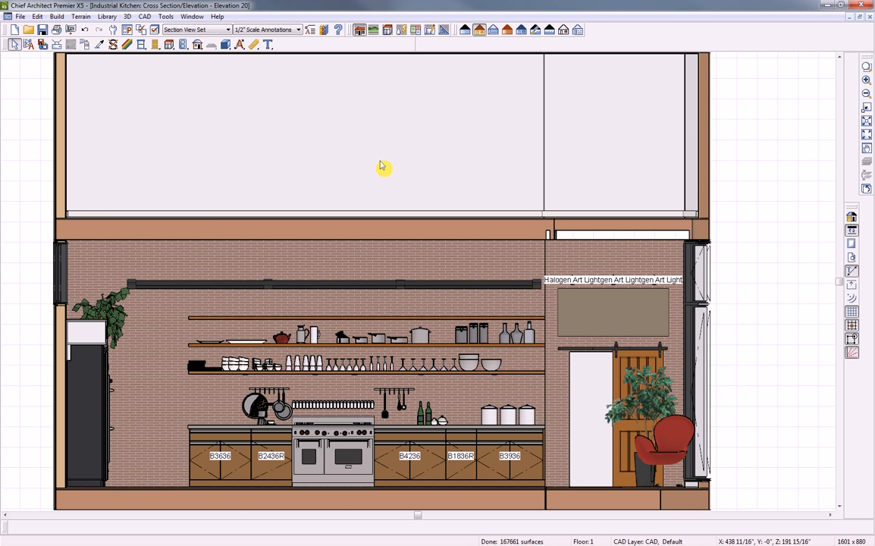
key(shift+t)
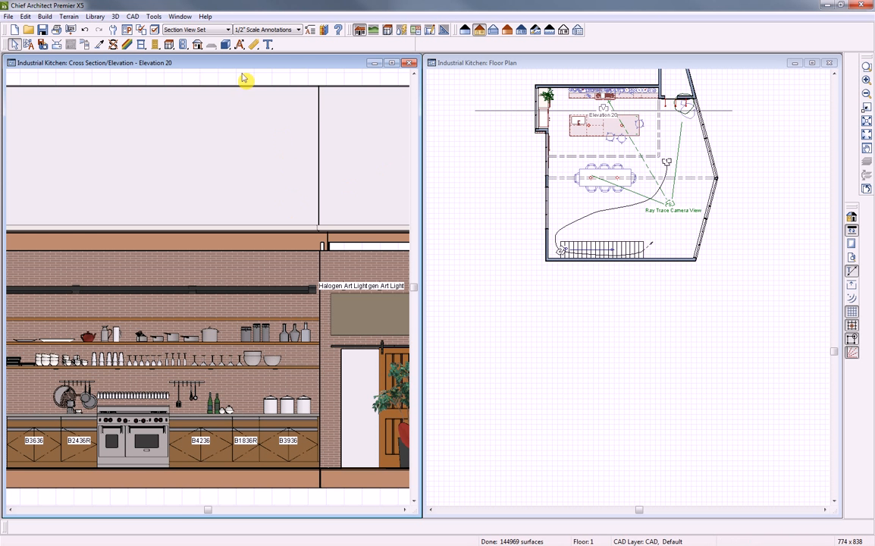
Zoom the elevation out, centre and enlarge the kitchen plan, and select the Elevation 20 camera
scroll(227, 271, down, 3)
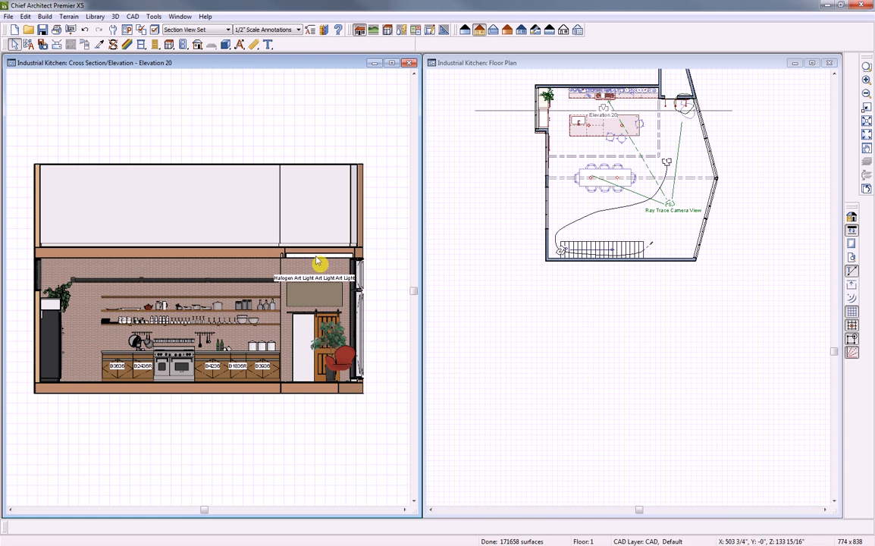
click(597, 147)
middle_drag(605, 177, 606, 267)
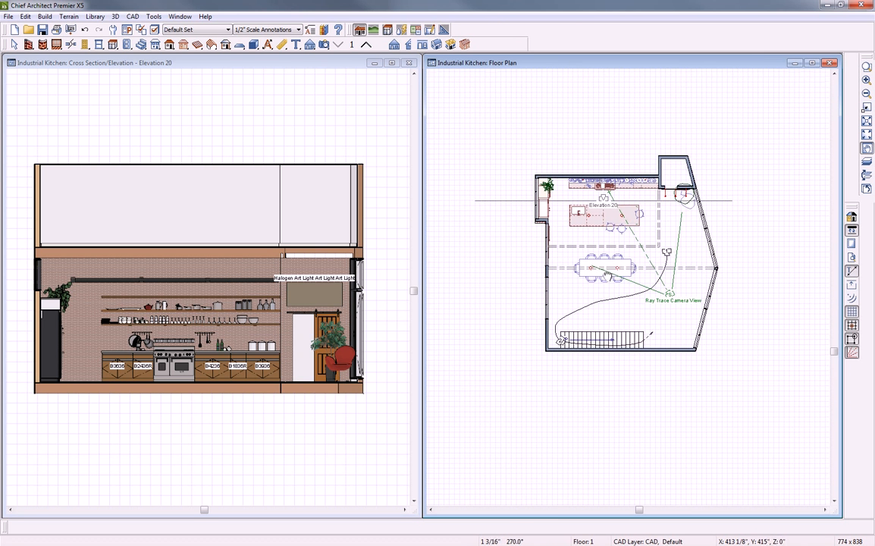
scroll(612, 231, up, 1)
scroll(616, 231, up, 1)
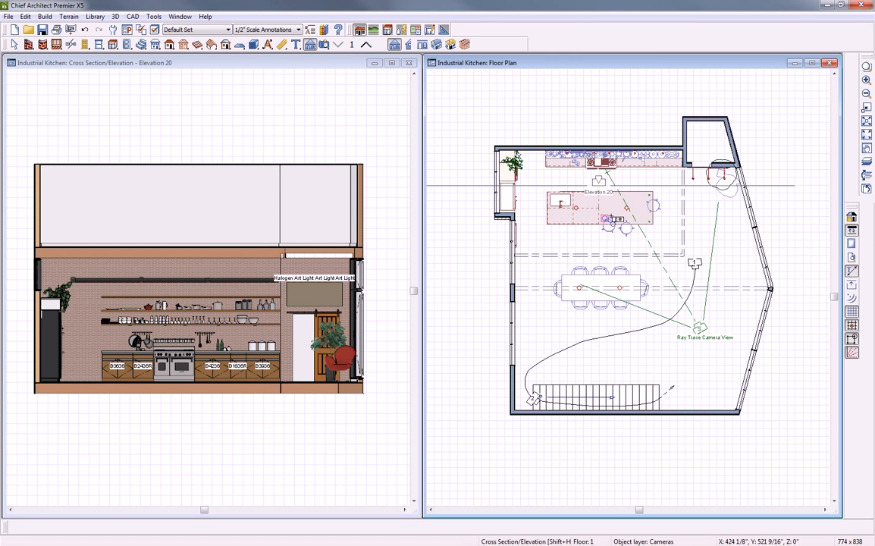
key(space)
click(599, 184)
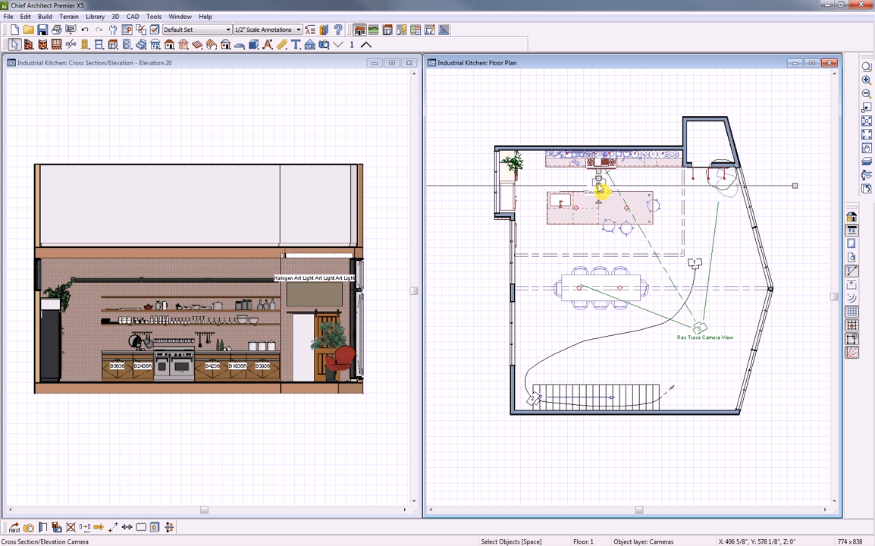
Turn on Clip To Sides for the Elevation 20 camera
click(43, 528)
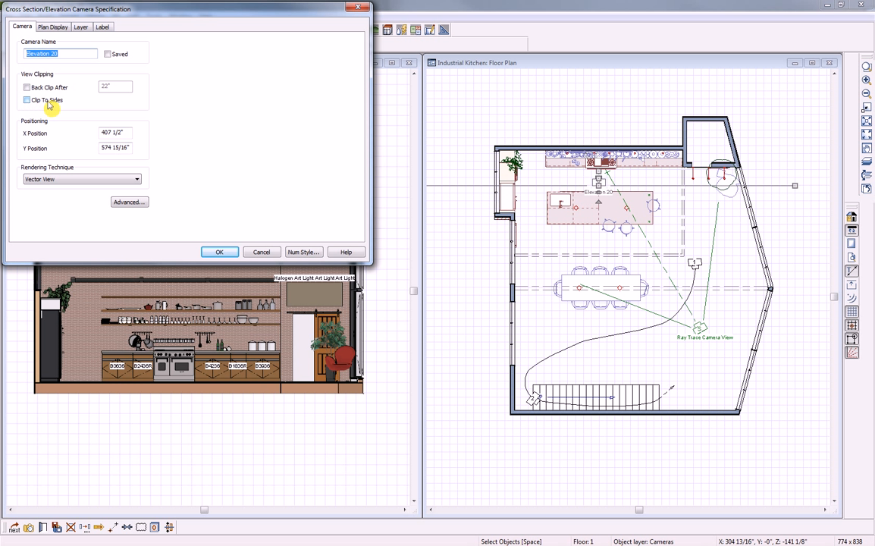
click(27, 101)
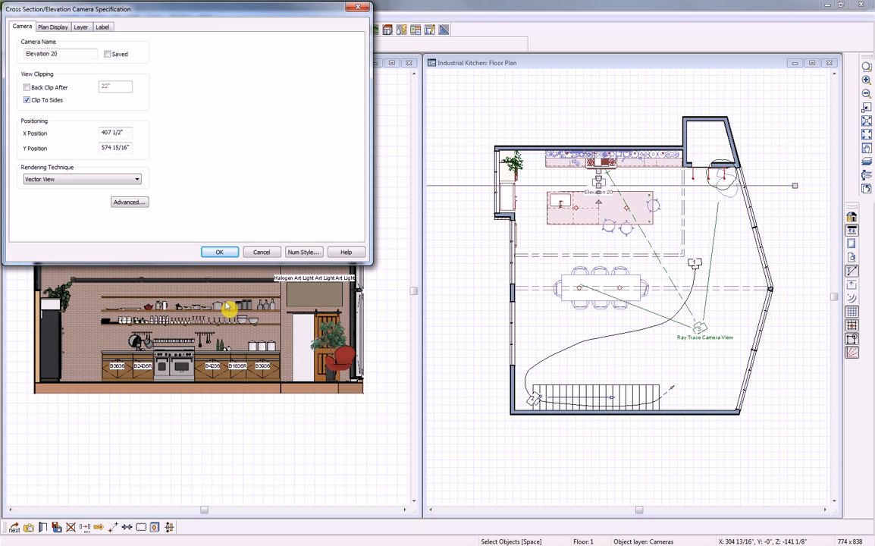
click(224, 254)
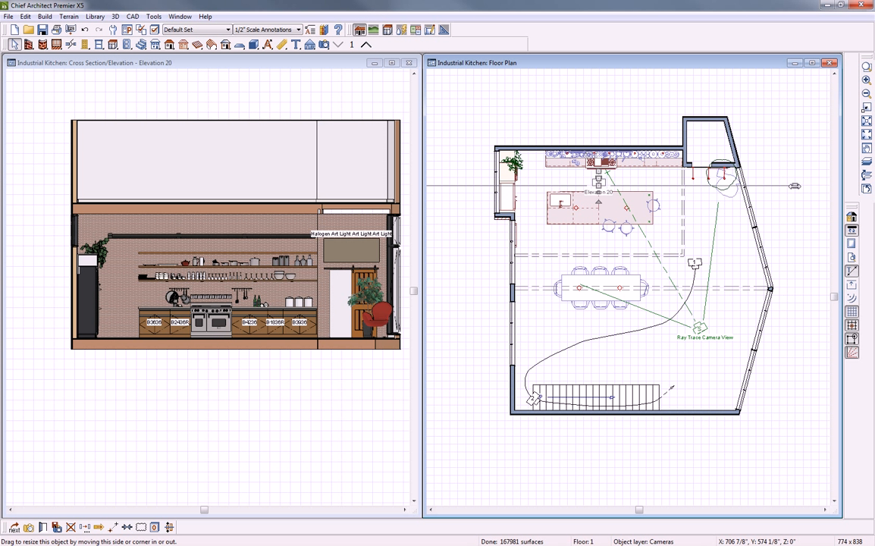
Shorten the camera line to span only the kitchen wall, then close the elevation window
drag(794, 186, 691, 186)
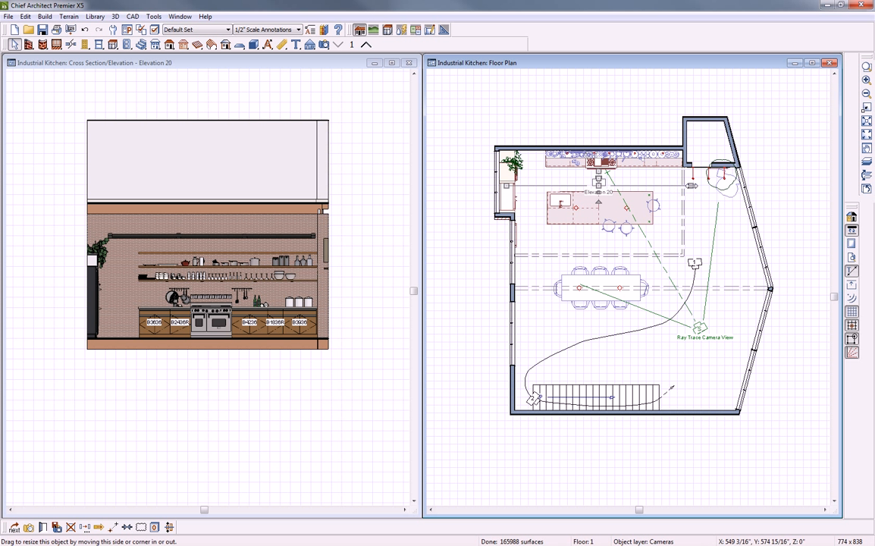
drag(683, 186, 682, 185)
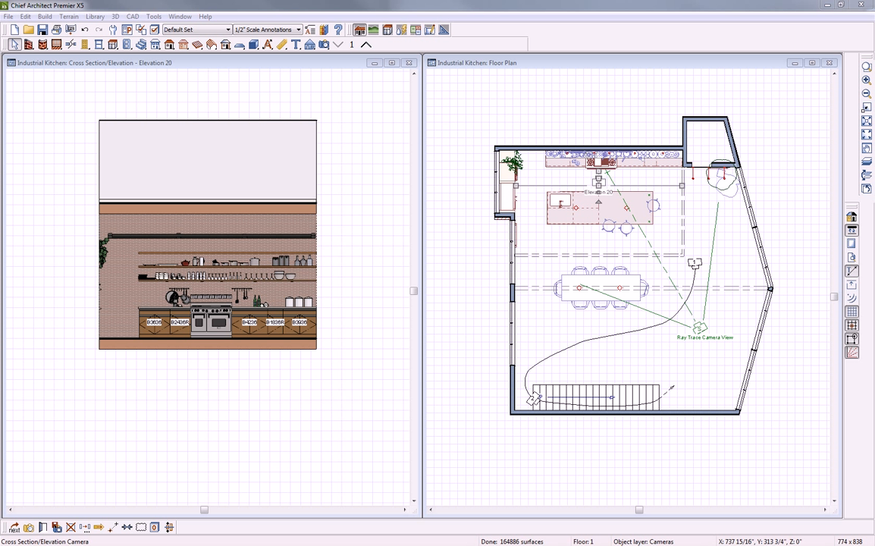
click(410, 65)
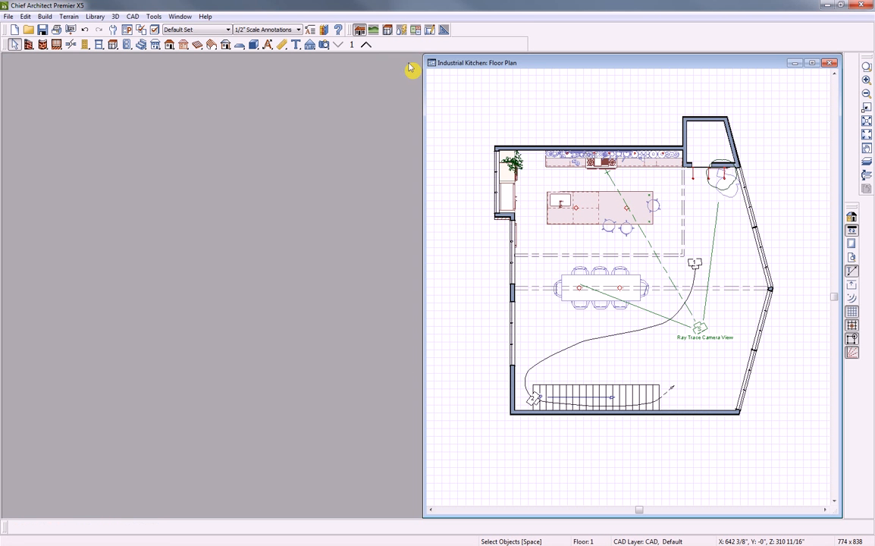
Maximize the floor plan and create an Orthographic Floor Overview of the kitchen
click(811, 63)
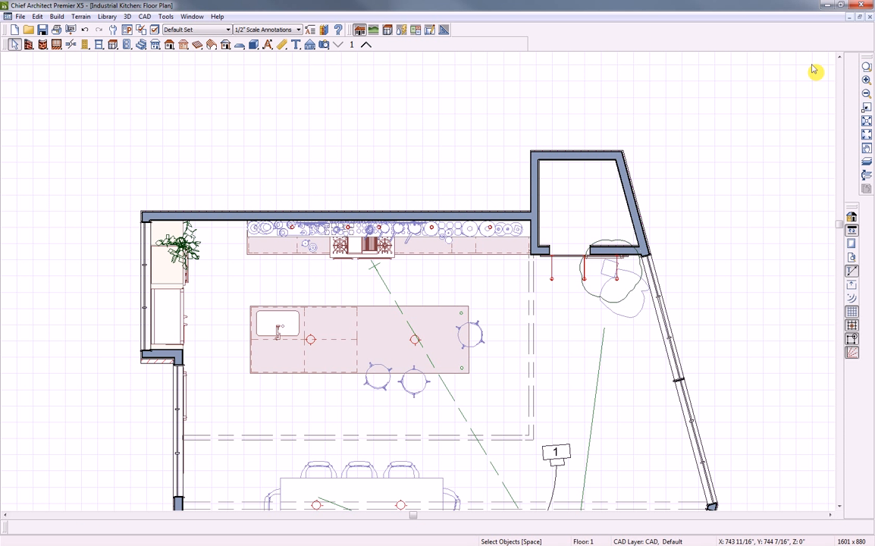
click(311, 45)
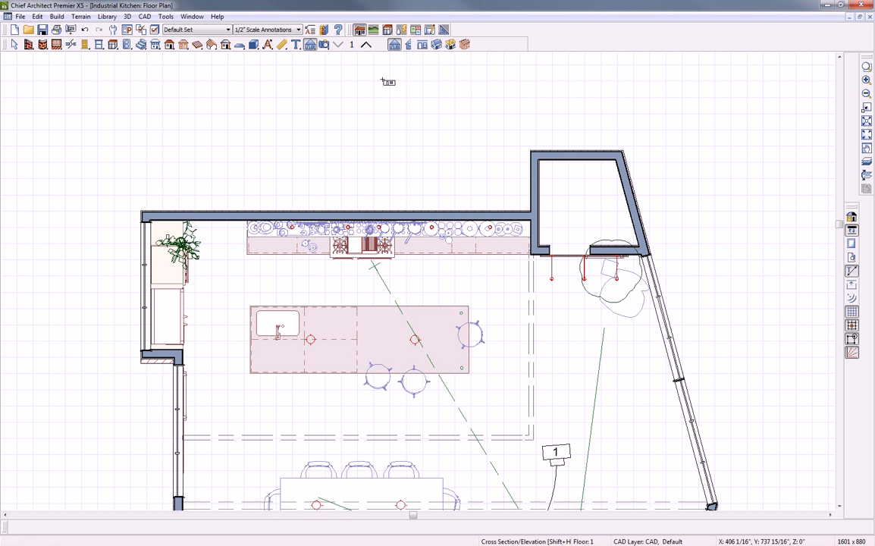
click(451, 47)
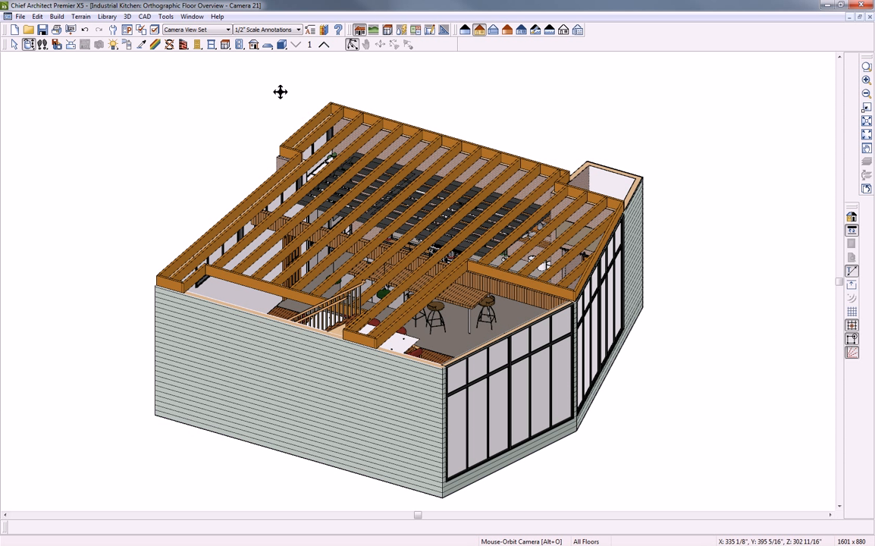
click(127, 16)
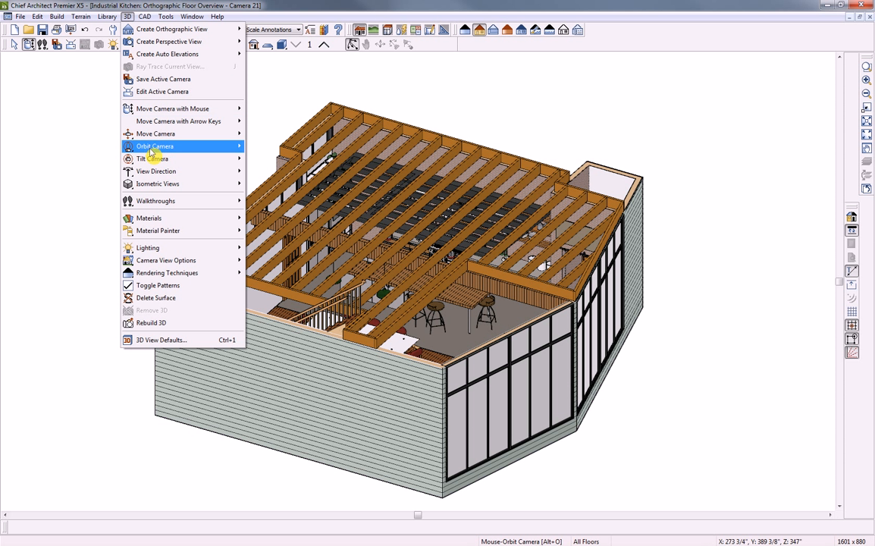
mouse_move(157, 185)
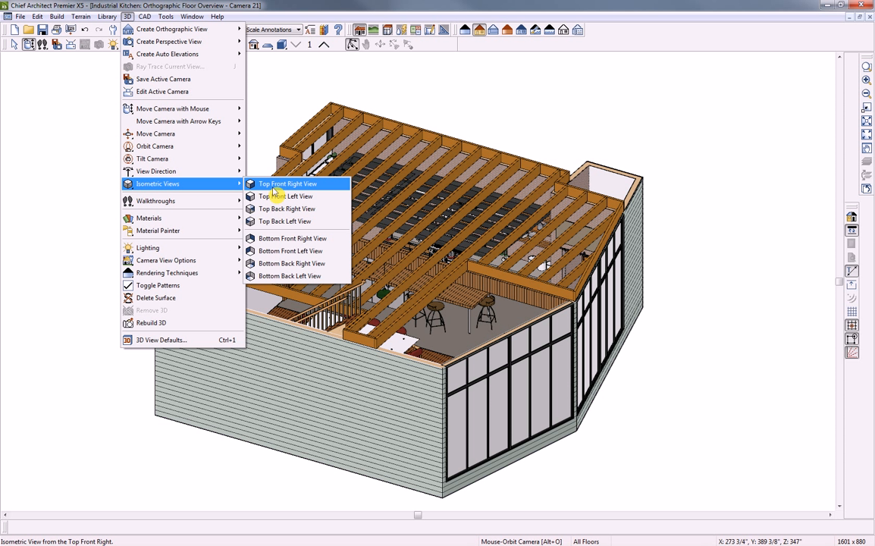
View the overview from Top Back Left and Bottom Back Left isometric angles, orbit overhead, then close it
click(286, 224)
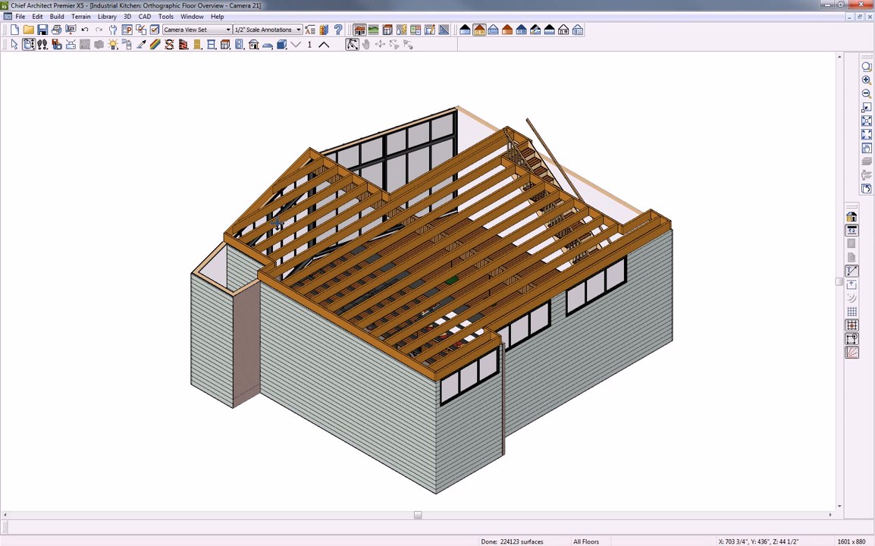
click(127, 16)
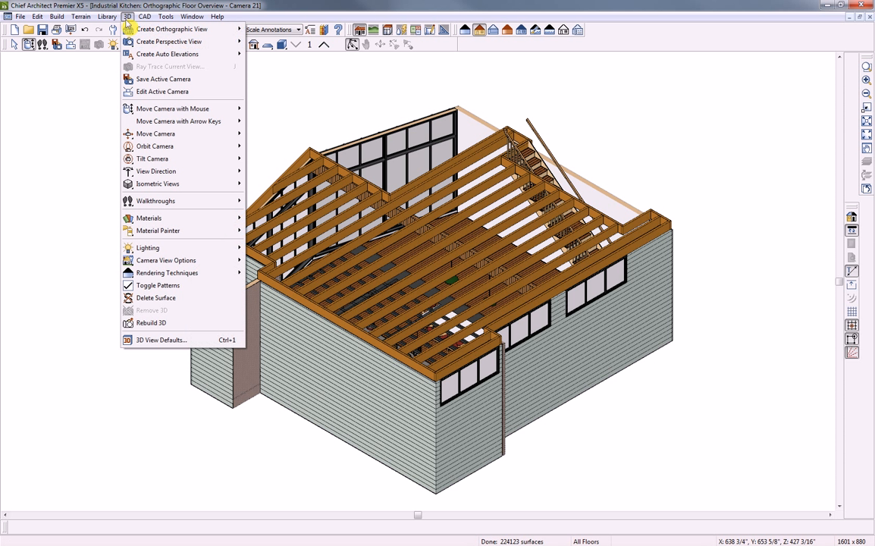
mouse_move(185, 184)
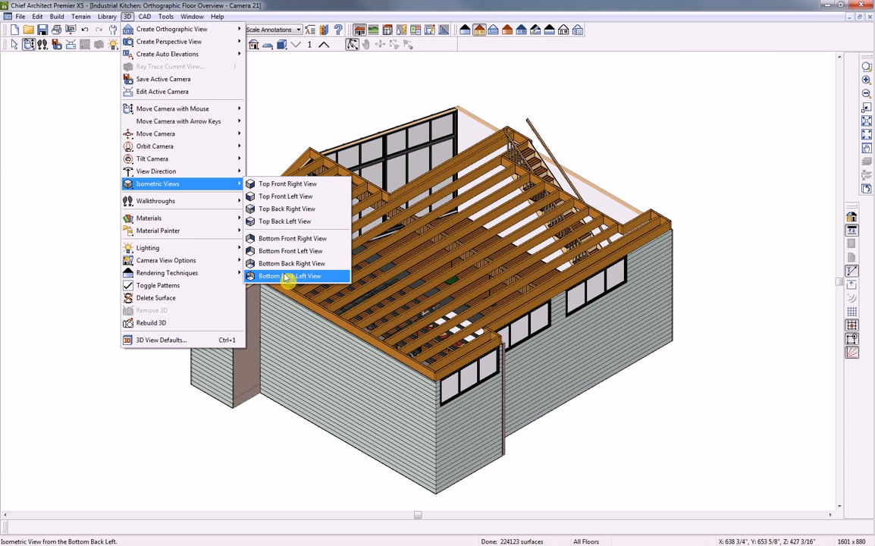
click(269, 276)
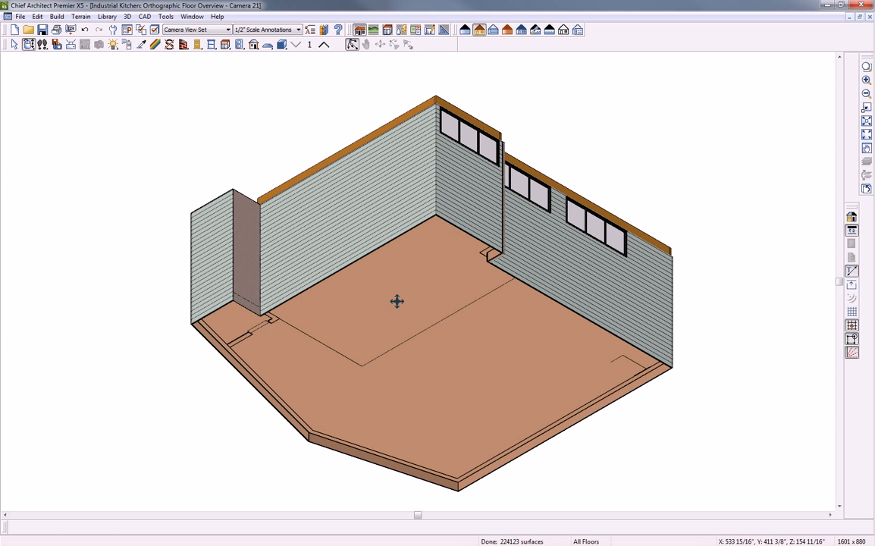
drag(435, 241, 383, 313)
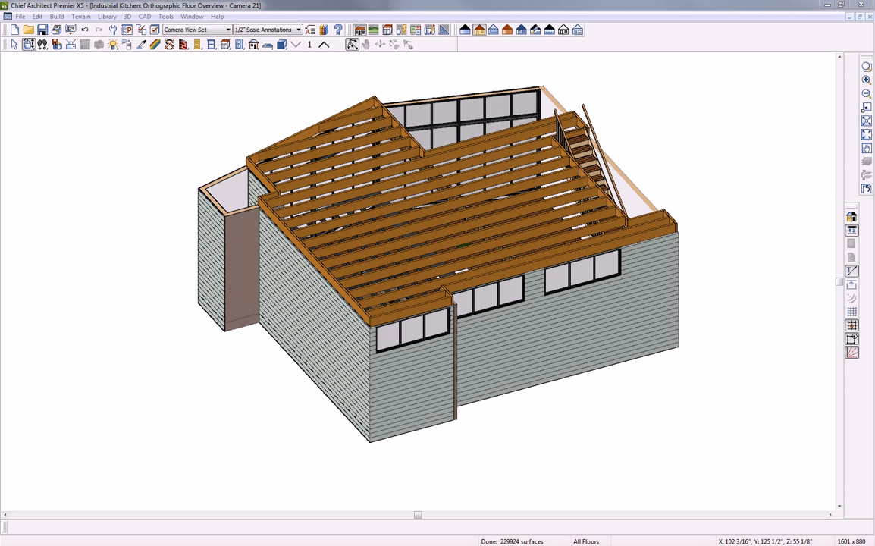
click(870, 17)
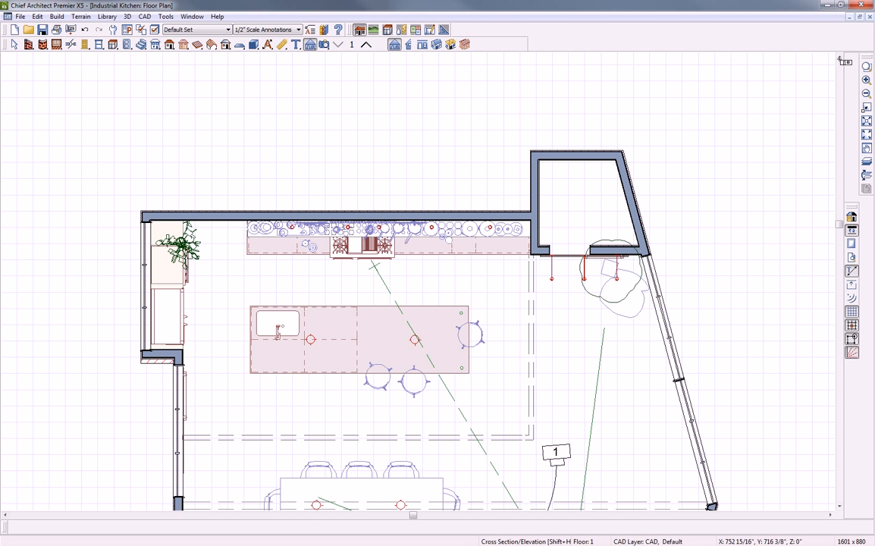
Close the Industrial Kitchen floor plan, choosing Don't Save
click(870, 16)
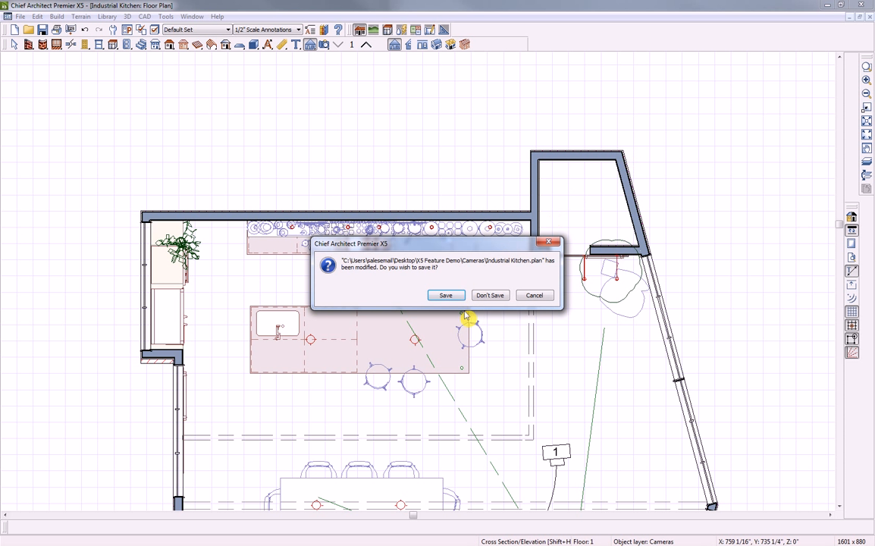
click(486, 295)
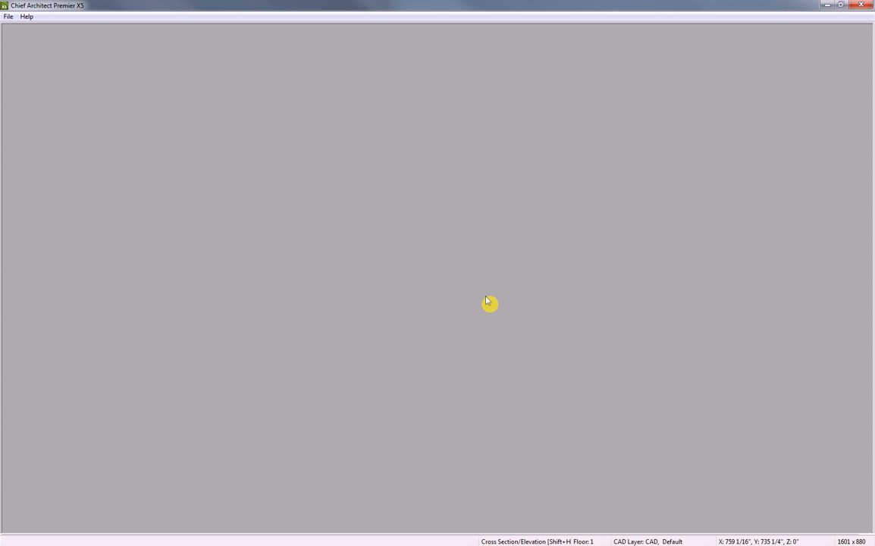
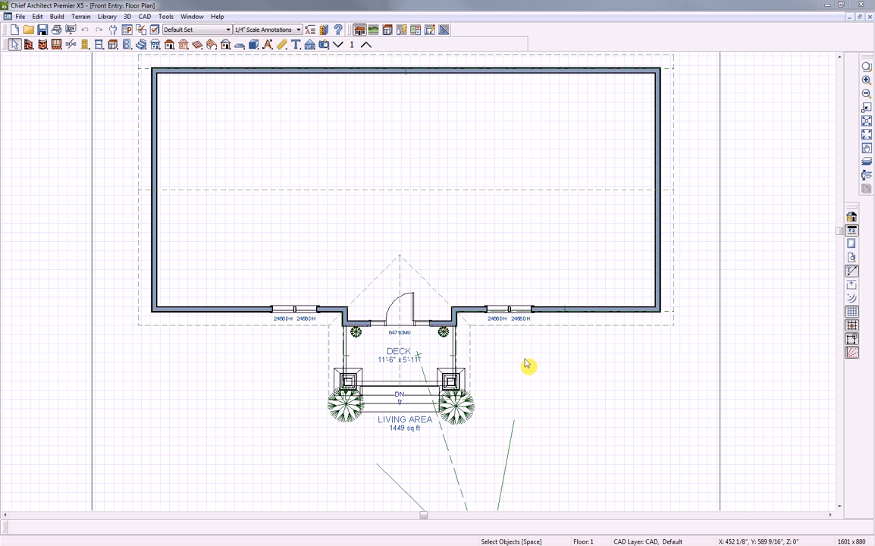
Open Camera 9 from the front-entry camera symbol and render it in watercolor style
click(451, 456)
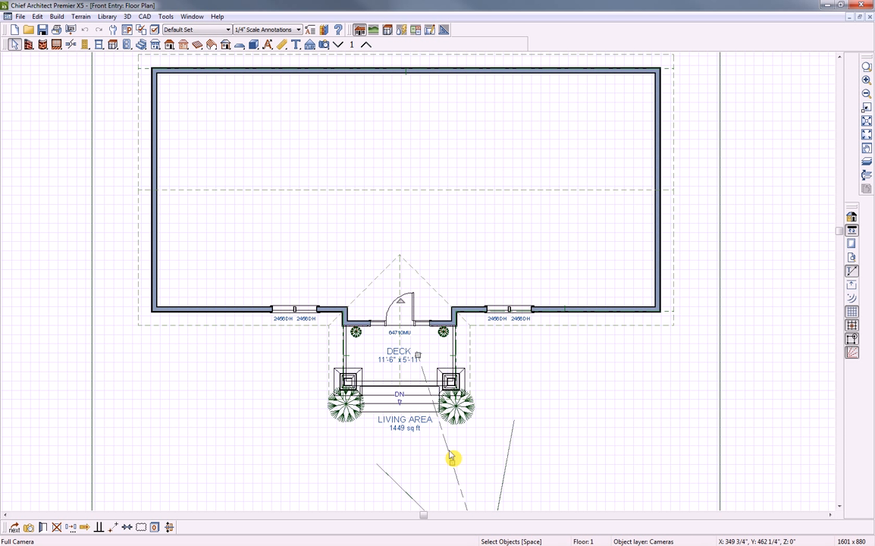
double_click(450, 452)
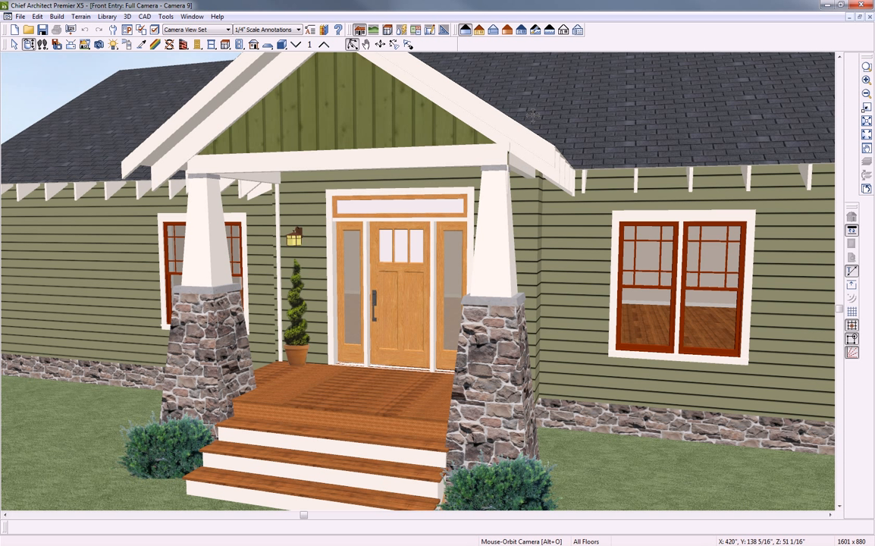
click(550, 31)
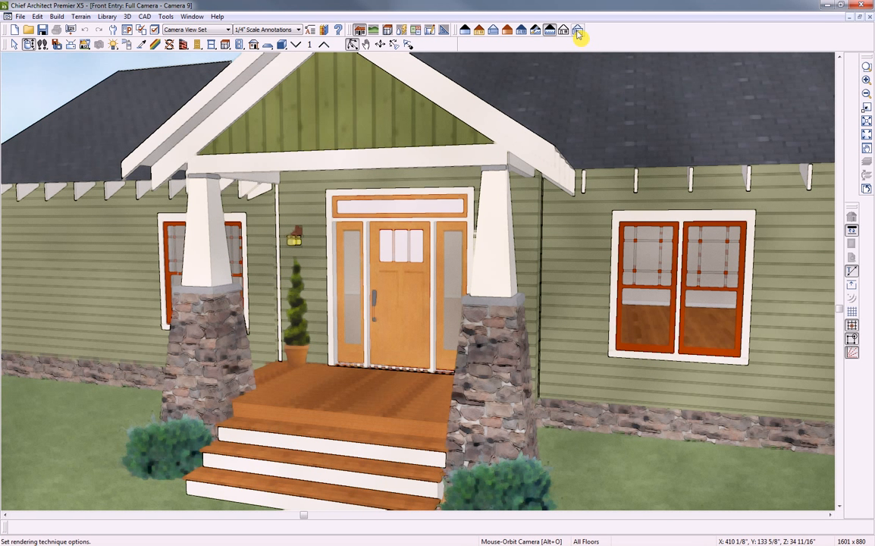
Turn on Line Drawing on Top over the watercolor render, with dark blue-grey lines at Lum 64
click(577, 30)
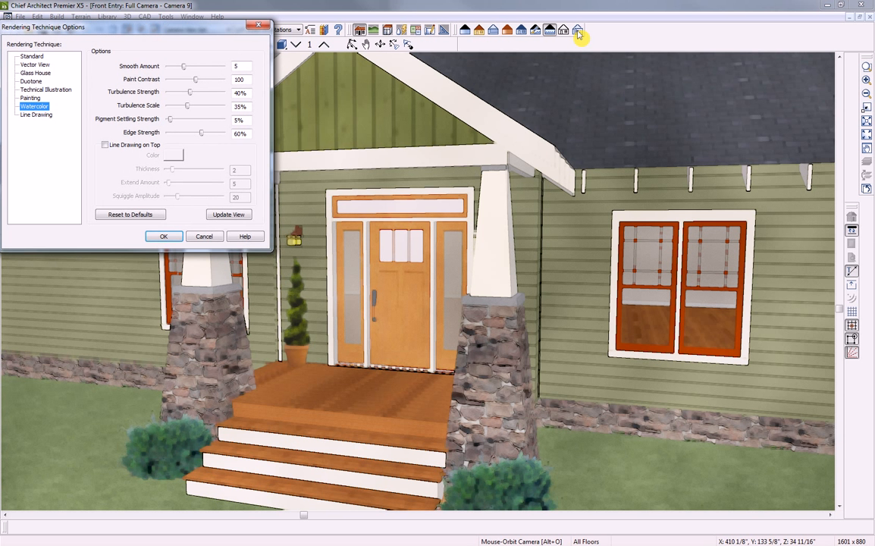
mouse_move(216, 36)
mouse_down()
mouse_move(283, 103)
mouse_move(292, 129)
mouse_up()
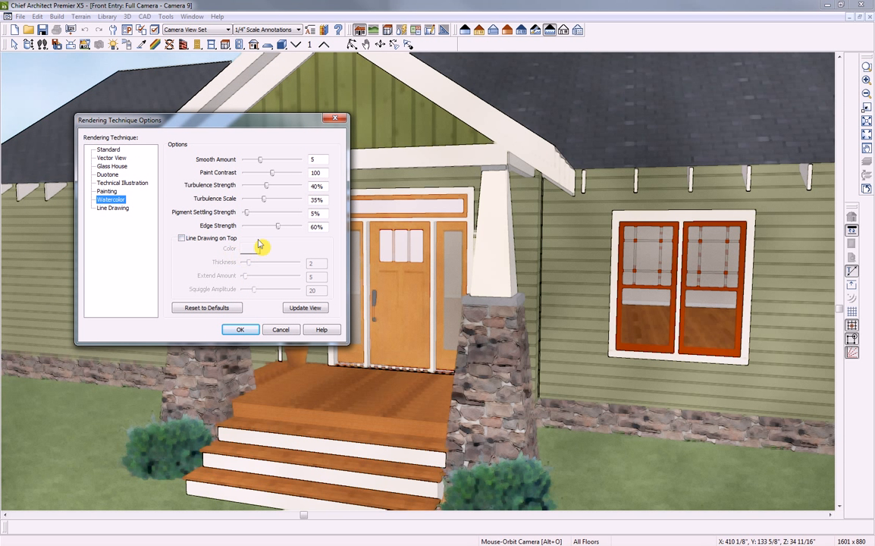
click(181, 239)
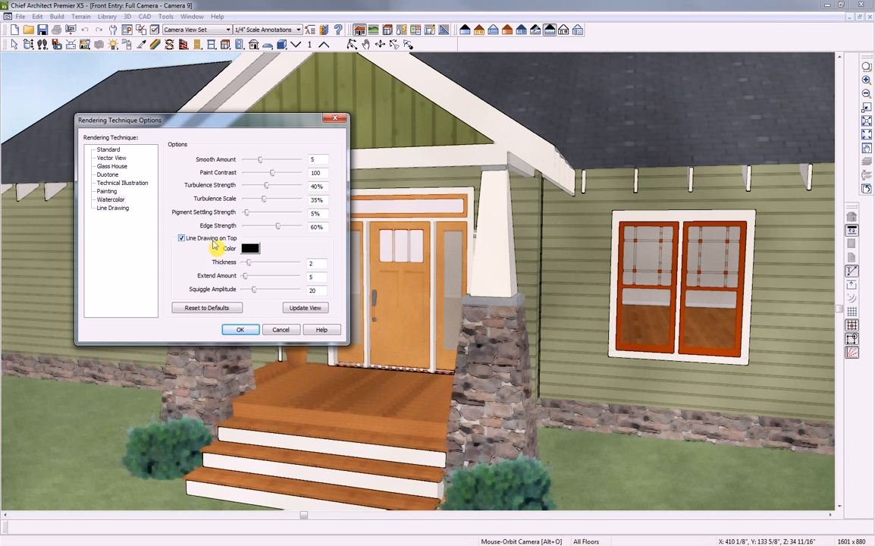
click(249, 248)
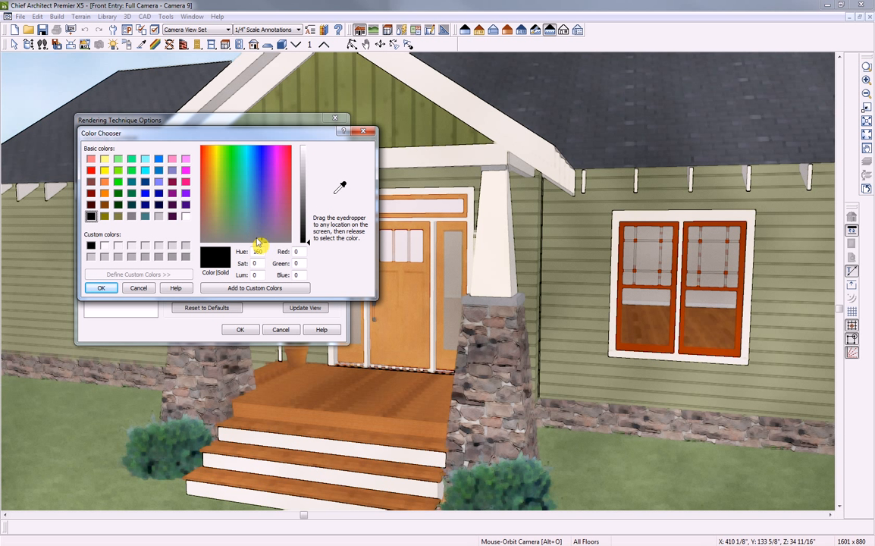
click(265, 232)
click(259, 226)
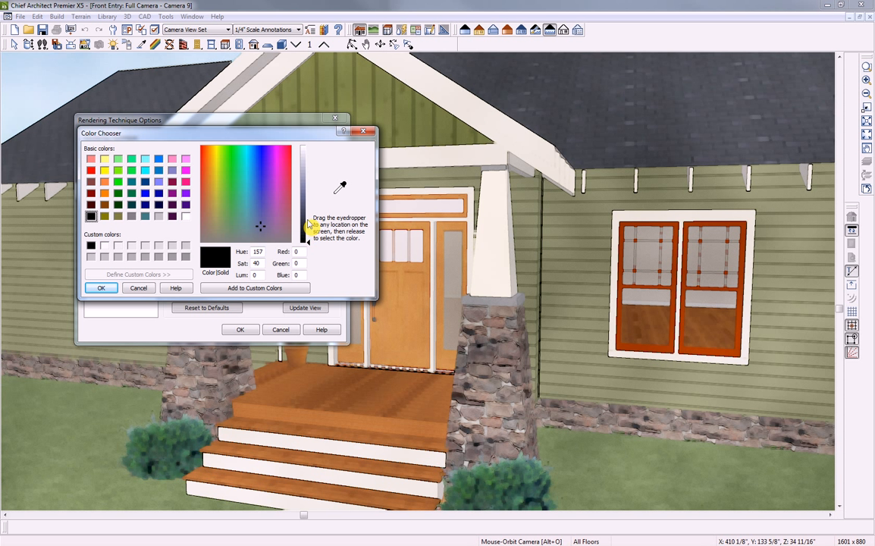
drag(308, 244, 308, 221)
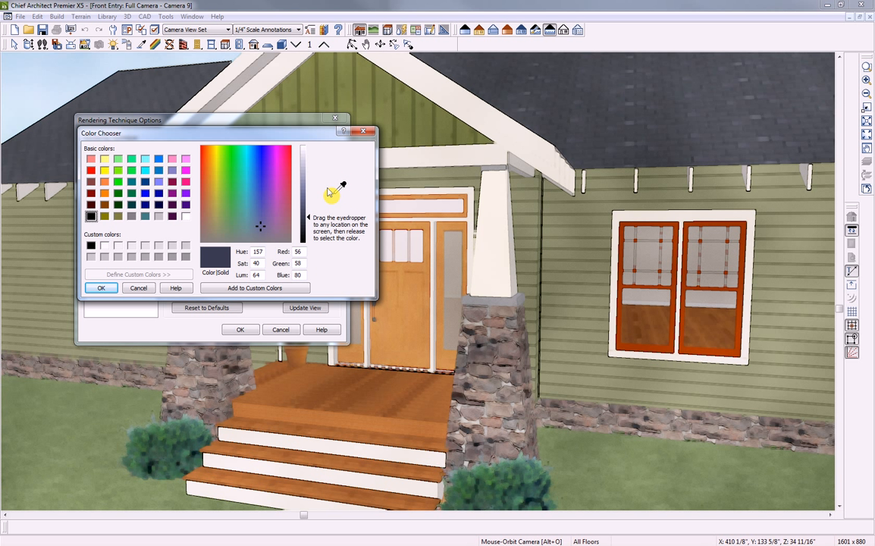
click(106, 287)
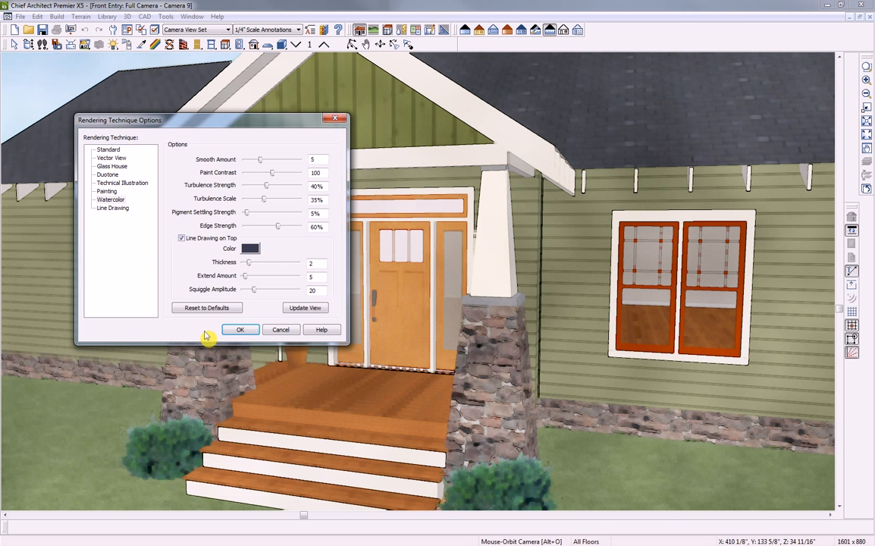
click(239, 331)
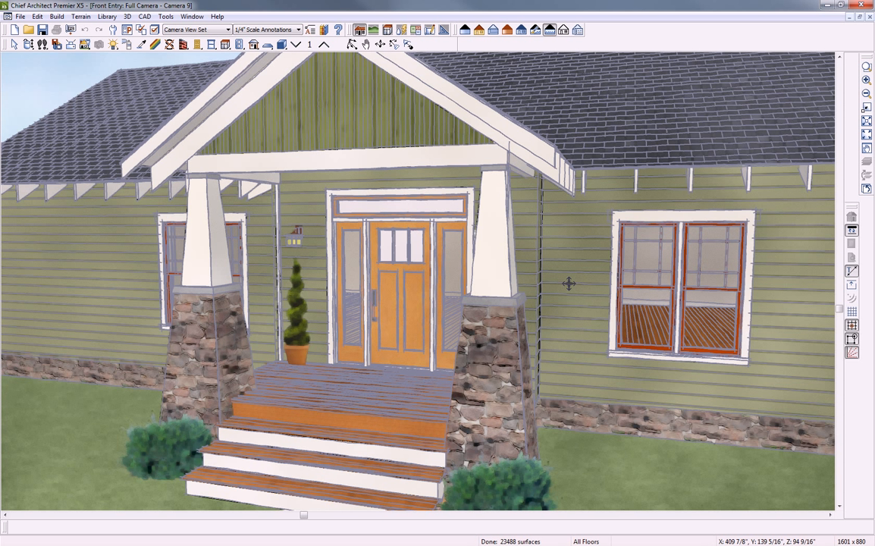
click(126, 16)
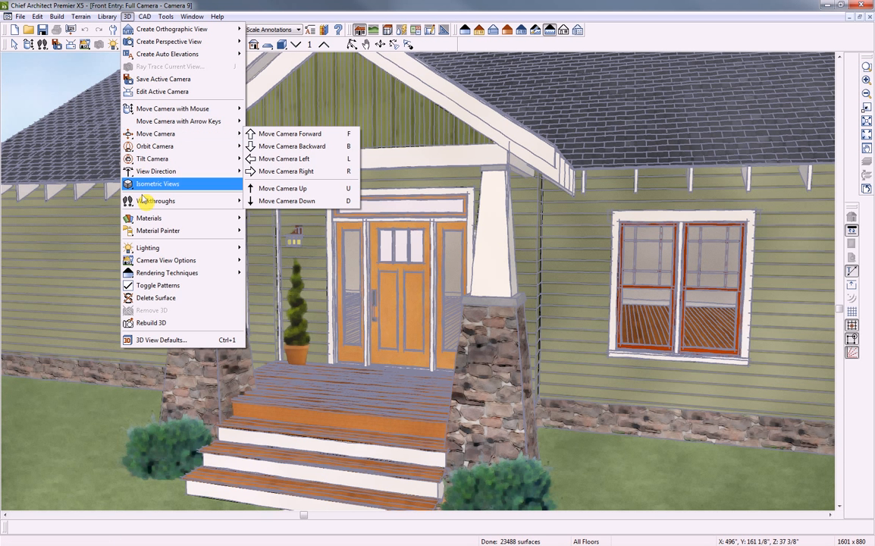
click(162, 340)
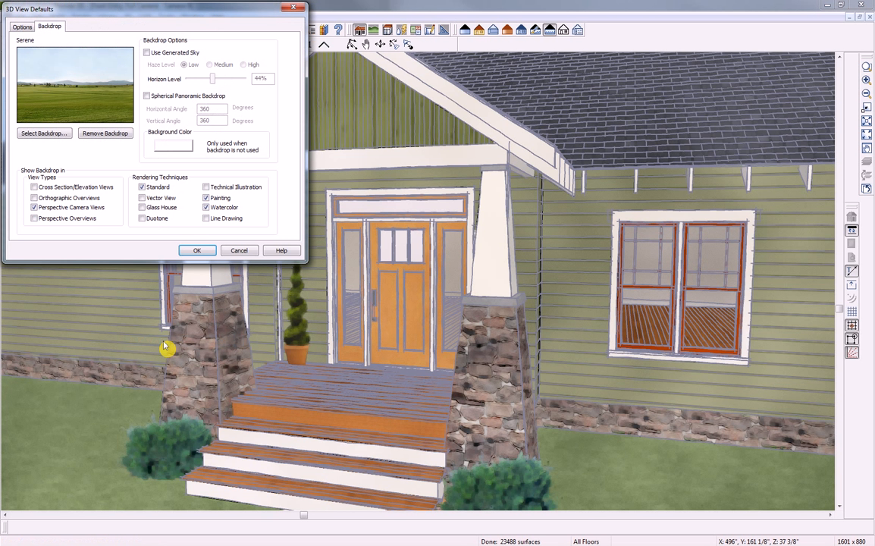
click(147, 53)
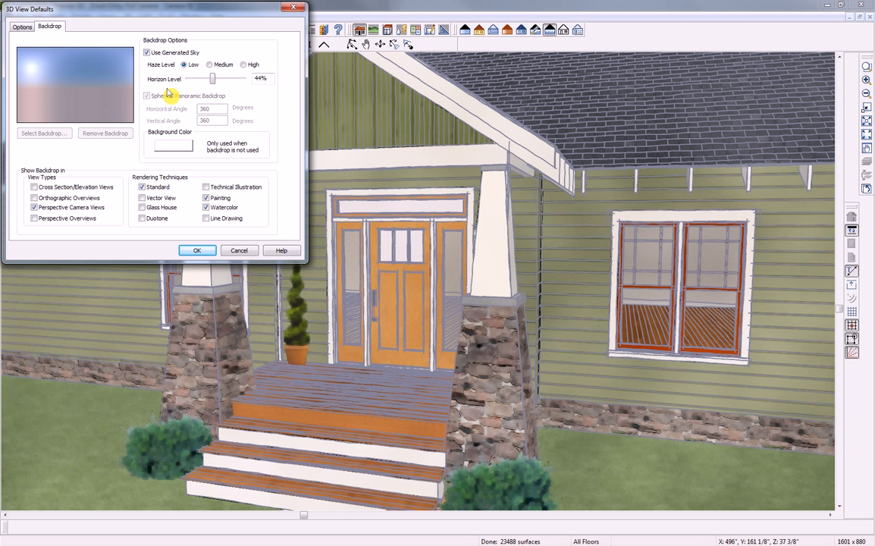
click(213, 65)
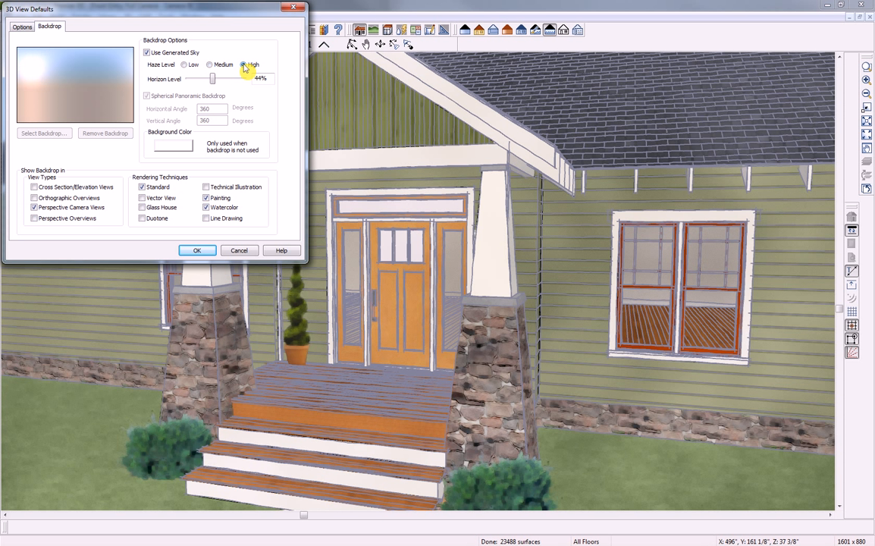
click(184, 65)
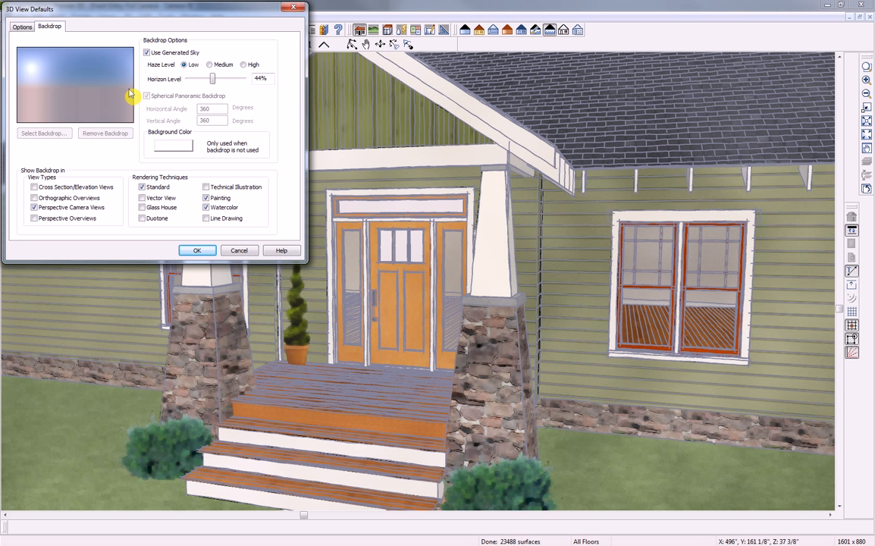
mouse_move(214, 86)
mouse_down()
mouse_move(185, 85)
mouse_move(237, 85)
mouse_move(203, 84)
mouse_move(213, 84)
mouse_up()
click(238, 252)
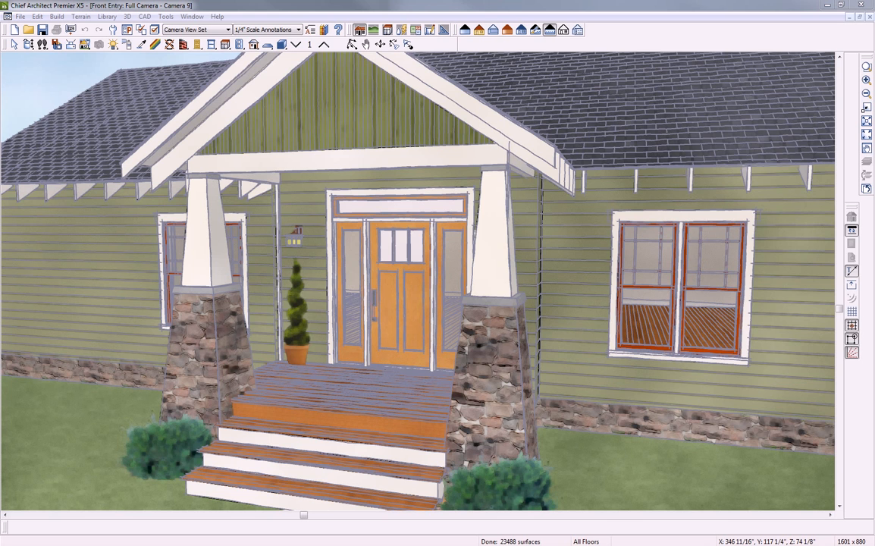
Arrange the ExteriorRegularBackdrop and SkyModel photos side by side for comparison
drag(758, 136, 249, 31)
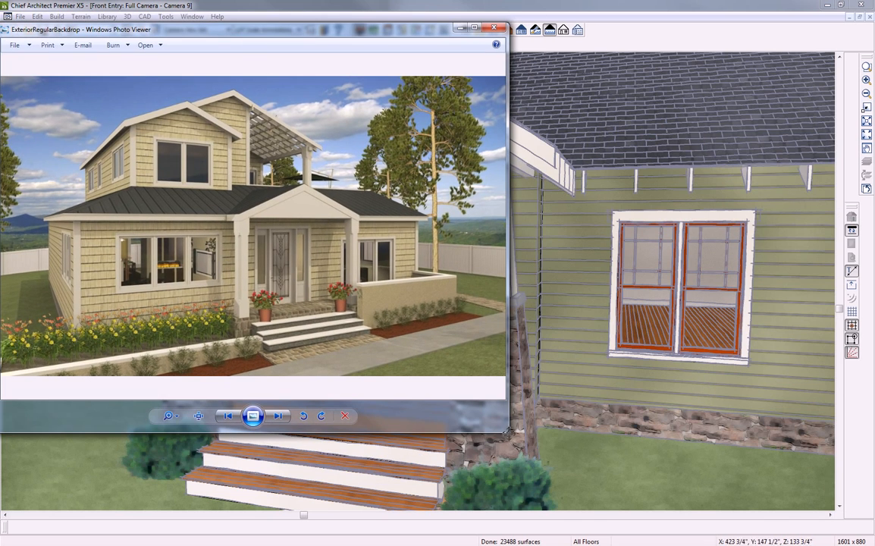
drag(507, 431, 416, 385)
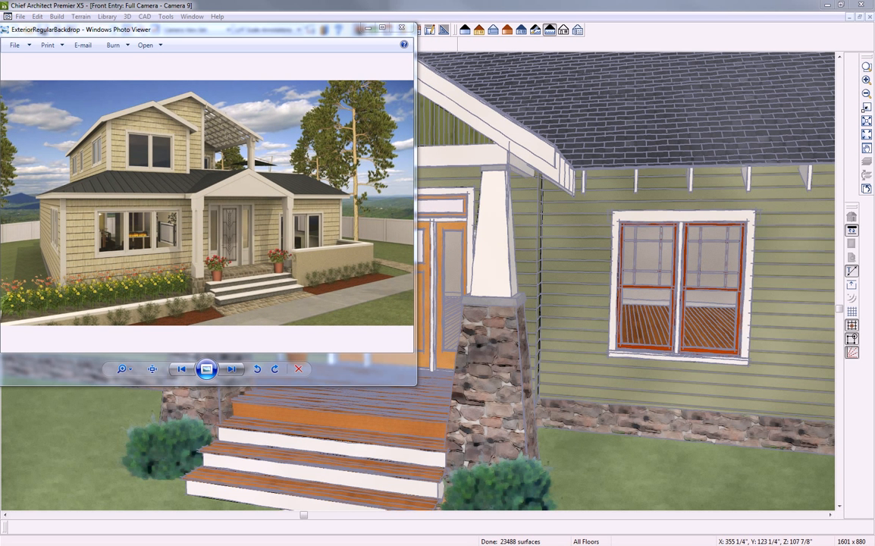
drag(874, 114, 690, 36)
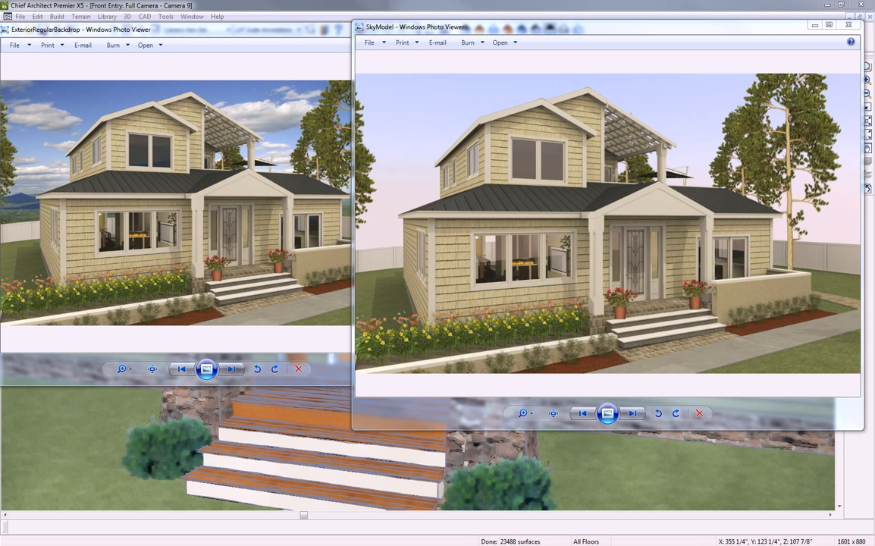
Close both photos and the camera view, answering No to saving
click(848, 24)
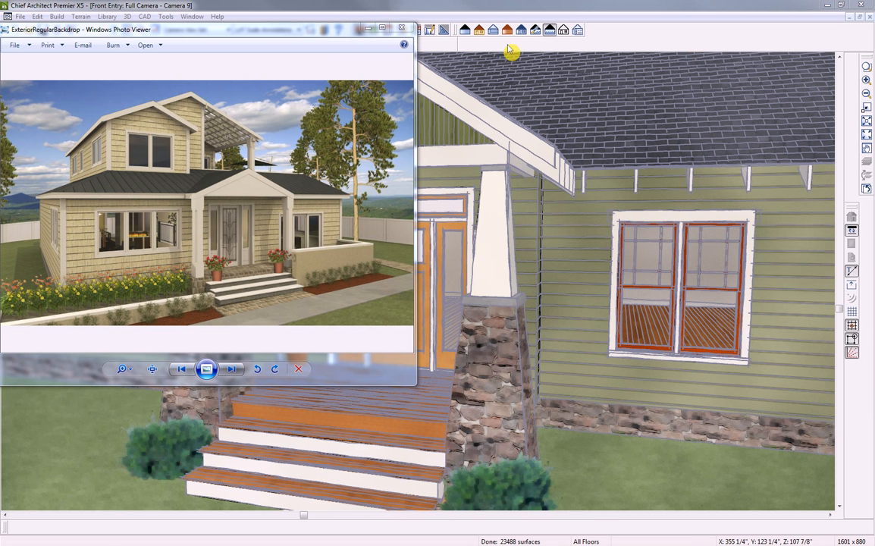
click(401, 28)
key(alt+o)
click(537, 307)
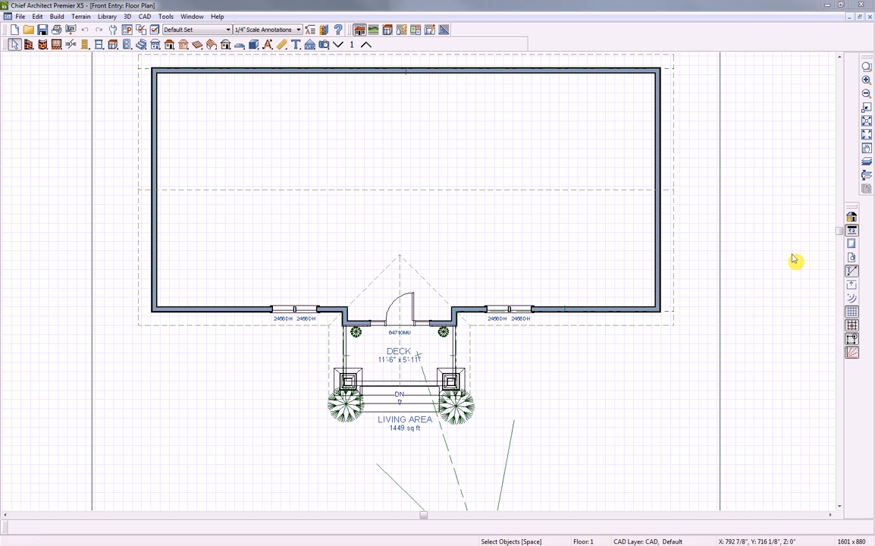
Close Front Entry, open the Garage plan and check its foundation floor
click(869, 16)
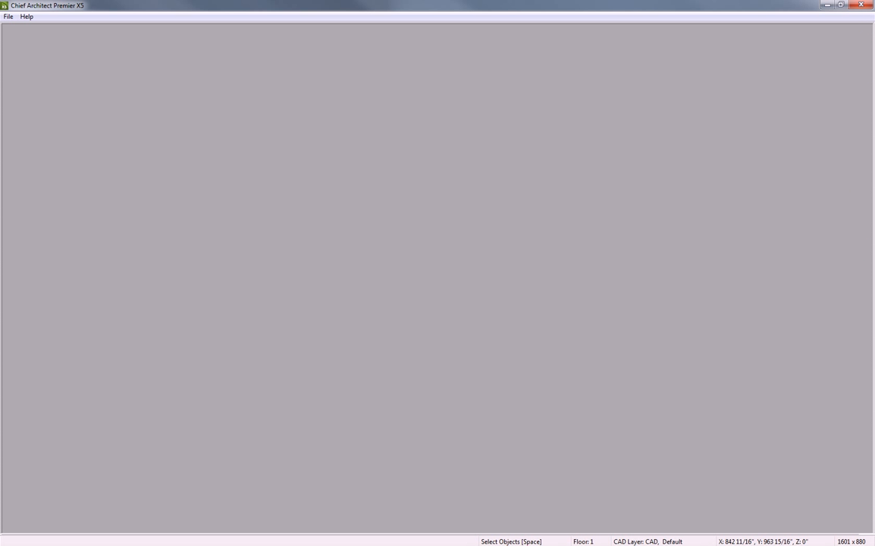
click(542, 304)
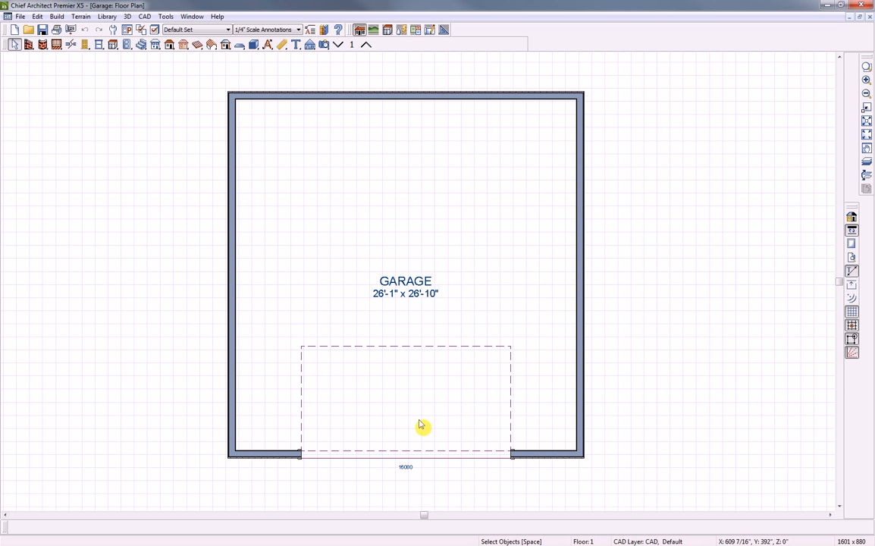
click(339, 45)
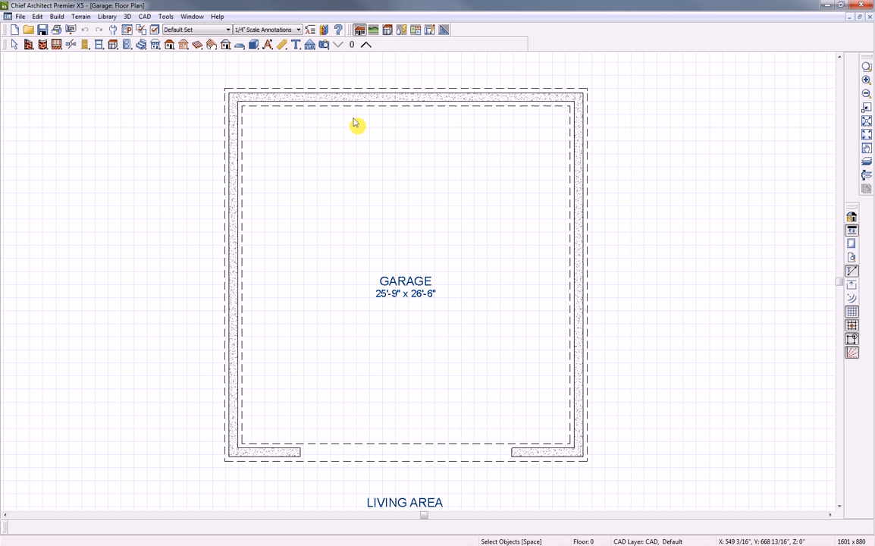
click(365, 46)
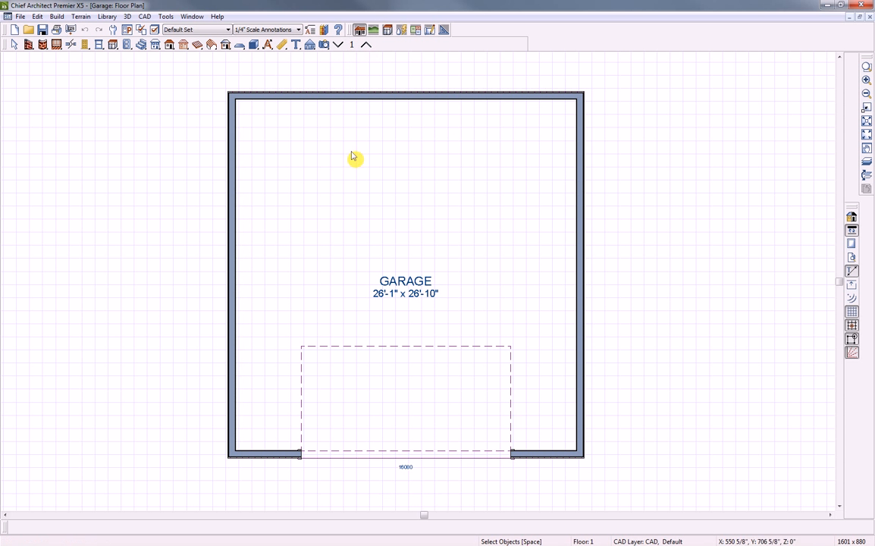
Uncheck Show in Plan for the garage door's concrete cutout, then recheck the foundation floor
double_click(379, 458)
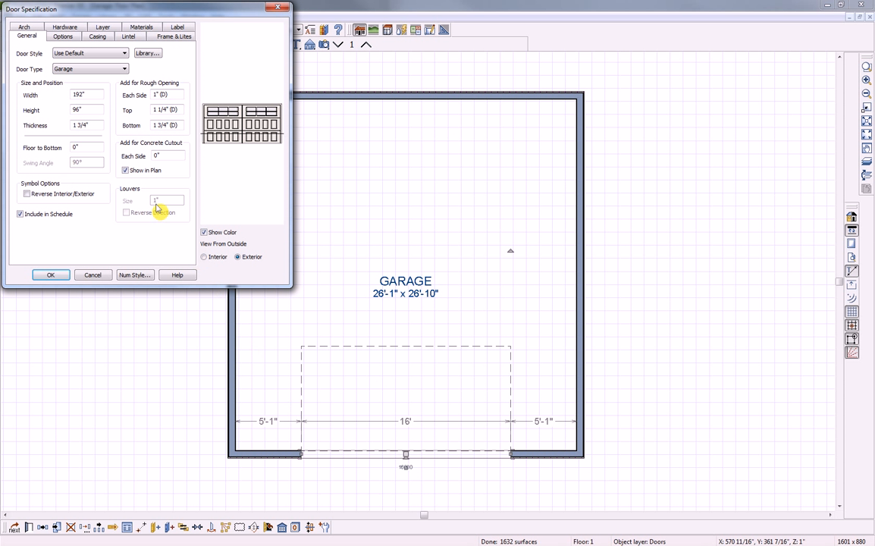
click(126, 171)
click(50, 275)
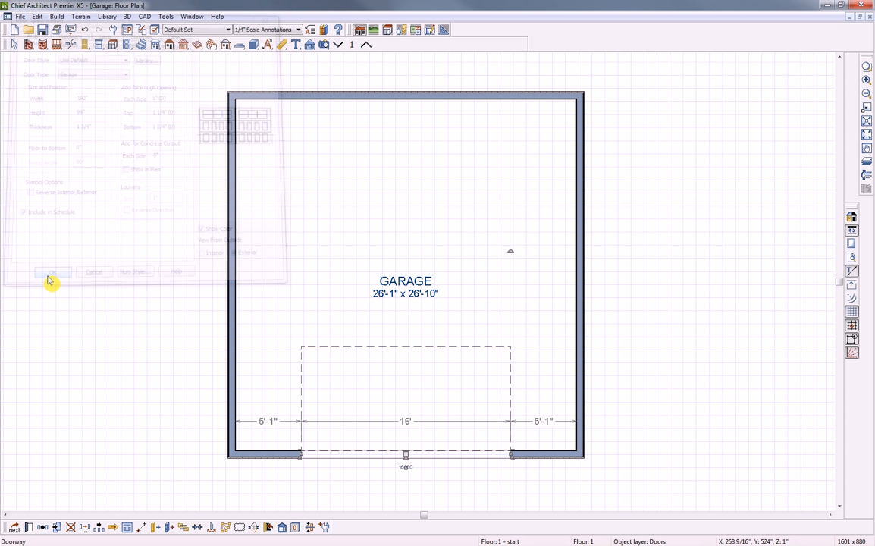
click(338, 45)
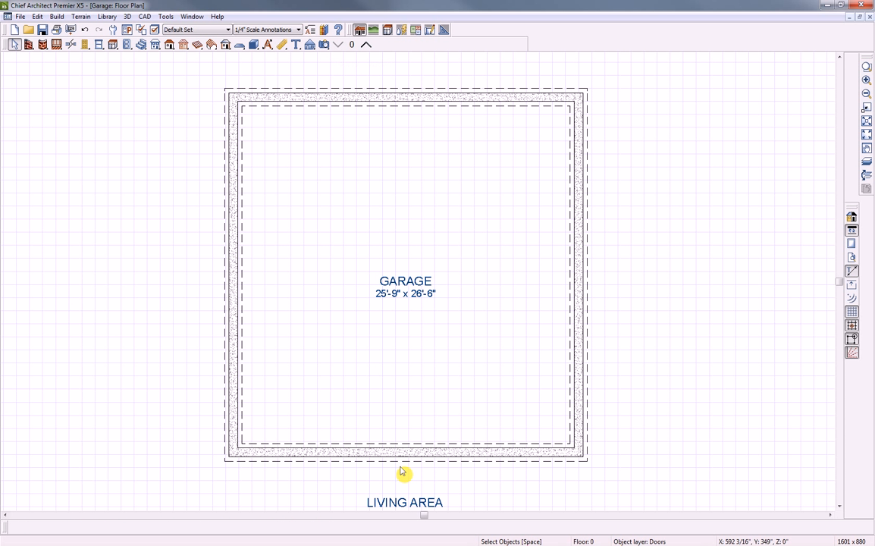
click(366, 45)
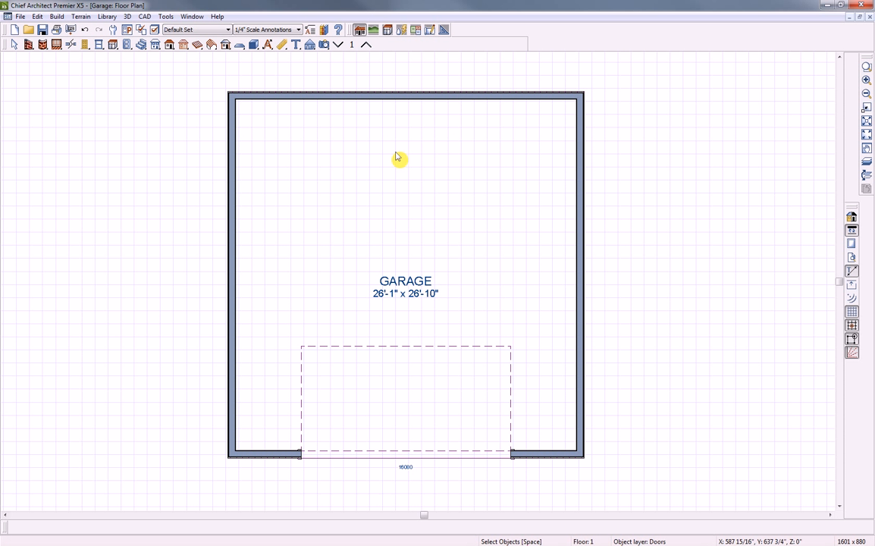
On the foundation floor, select the right garage wall and turn off automatic foundation rebuilding
click(338, 45)
click(580, 322)
click(582, 320)
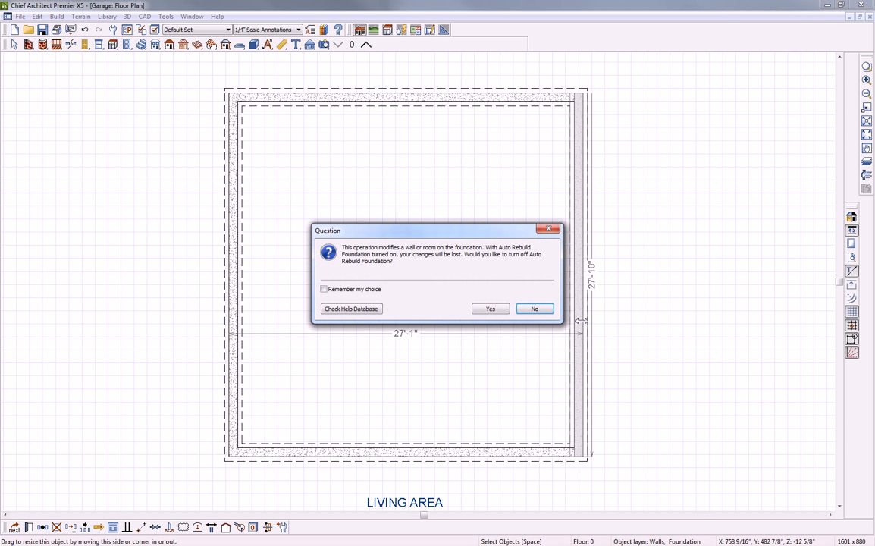
click(491, 310)
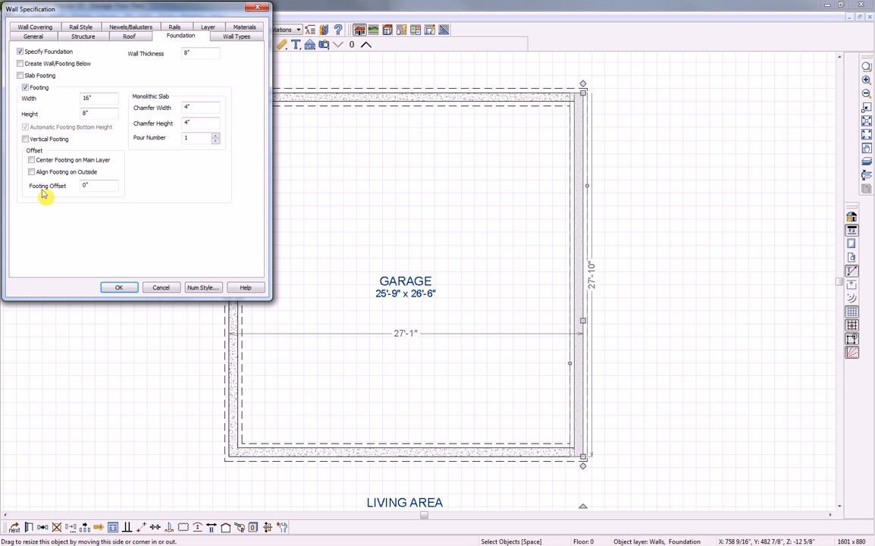
Set the wall's footing offset to -4" and close the Garage plan
double_click(88, 186)
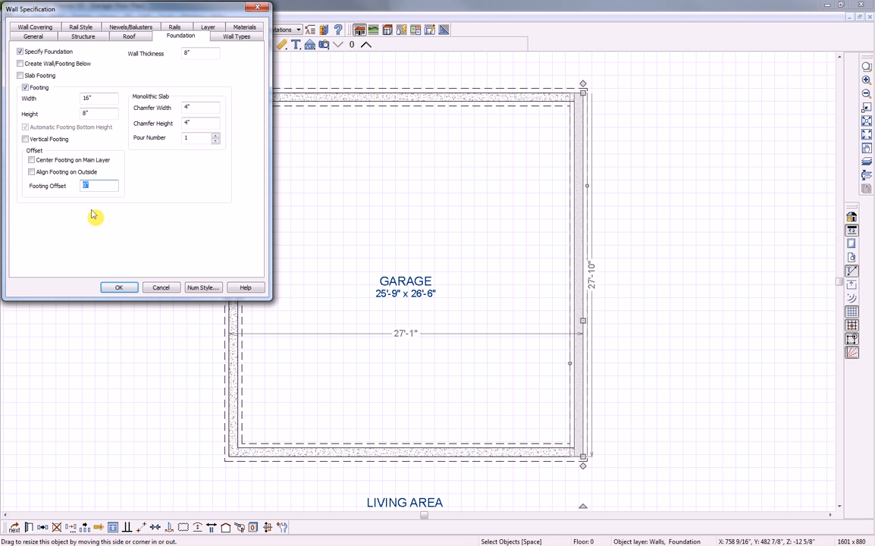
text(-4)
click(120, 288)
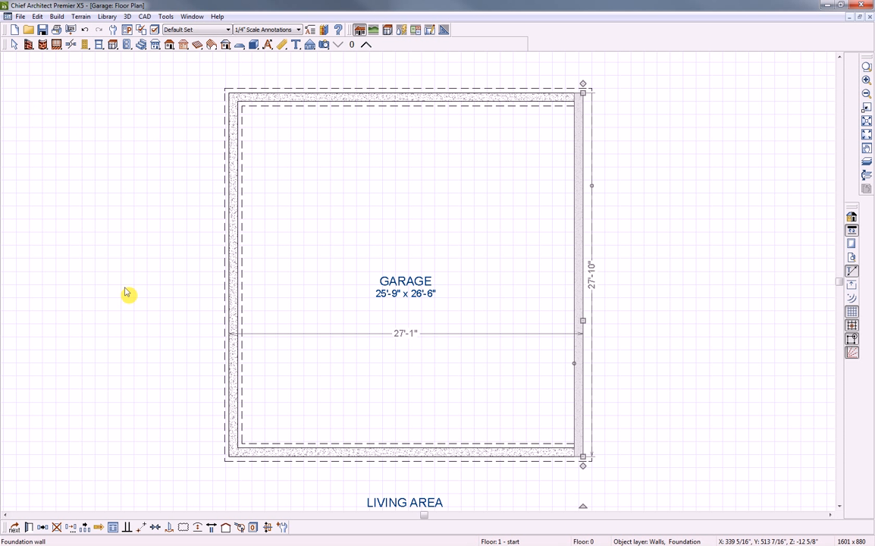
click(126, 292)
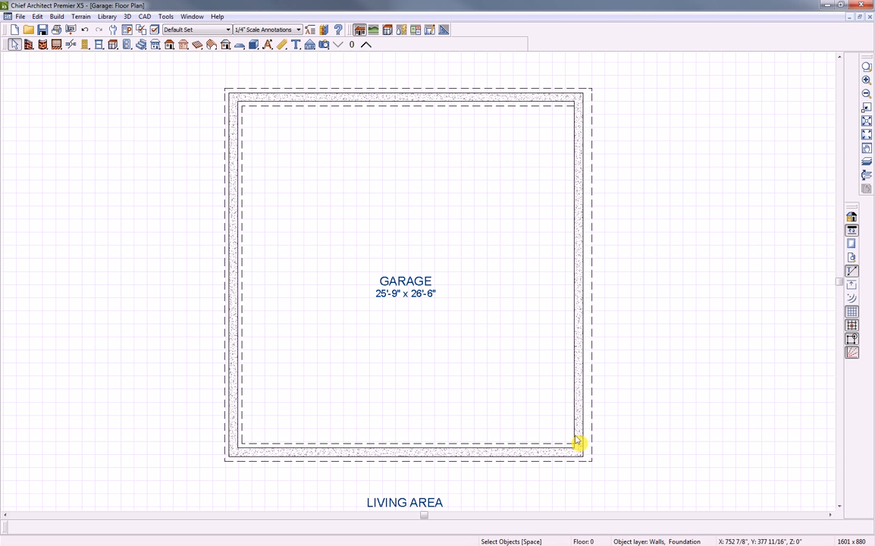
click(869, 16)
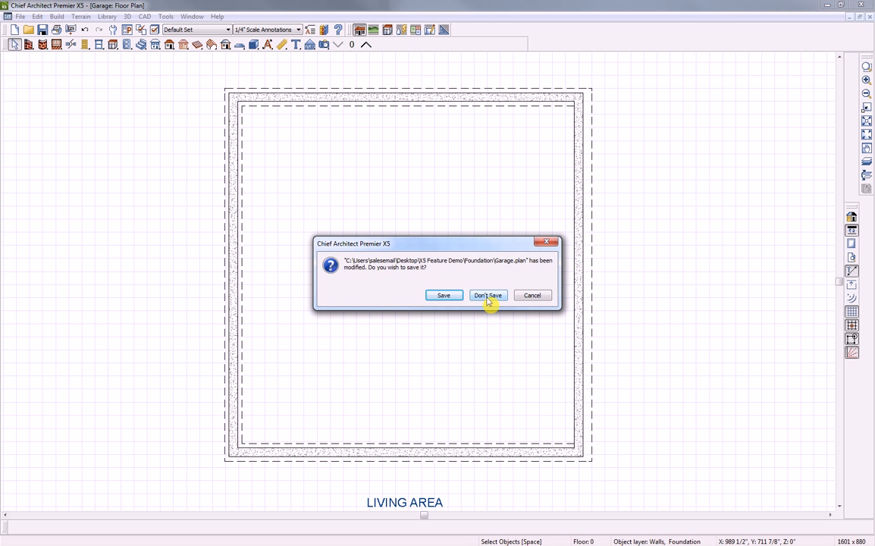
Discard the Garage changes and open the Floor 2 railing's Railing Specification in Industrial Kitchen
click(487, 295)
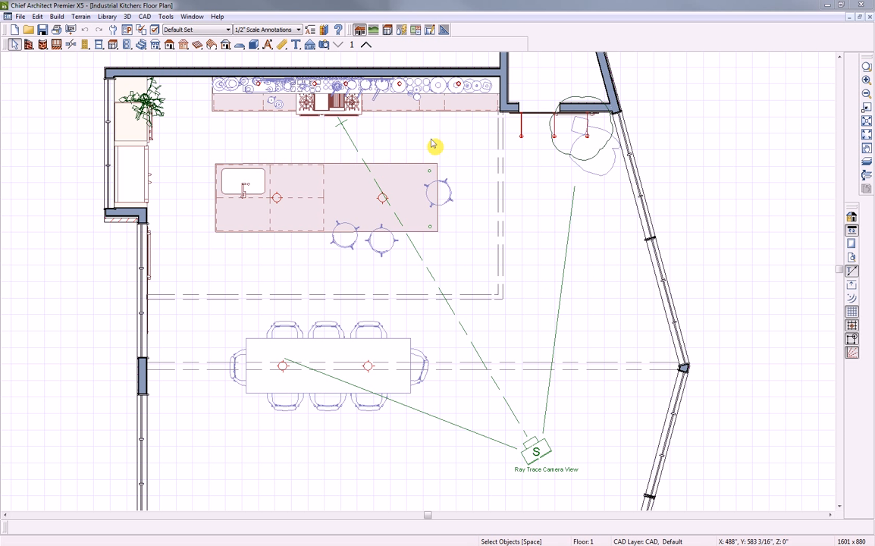
click(366, 45)
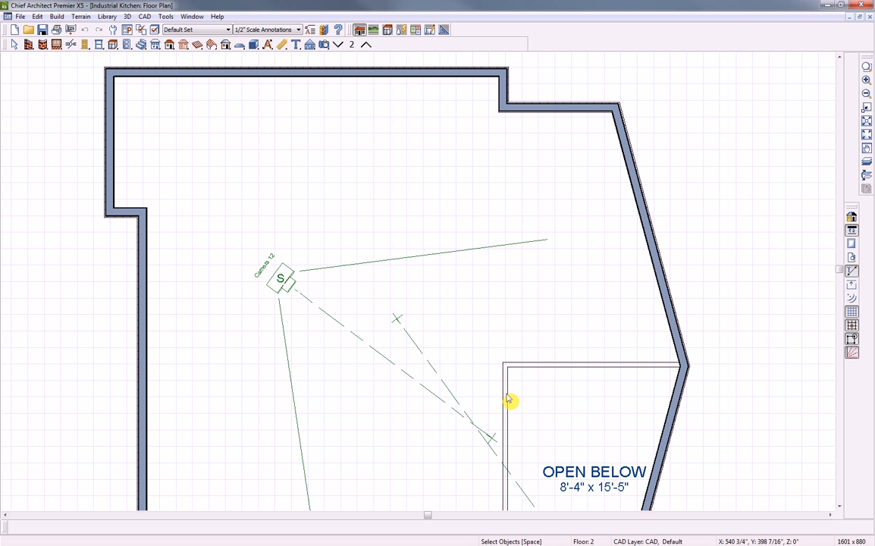
double_click(506, 401)
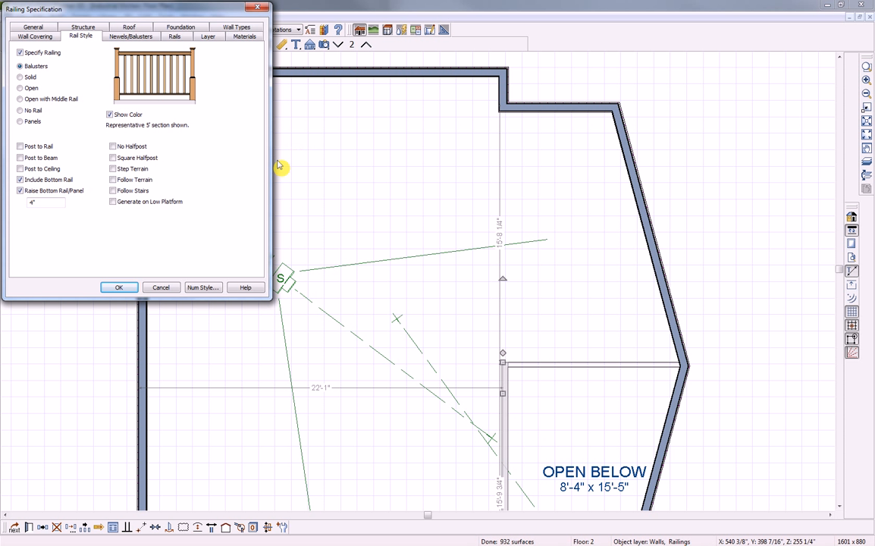
Toggle Raise Bottom Rail/Panel off and on to compare, leaving it raised
drag(168, 10, 233, 65)
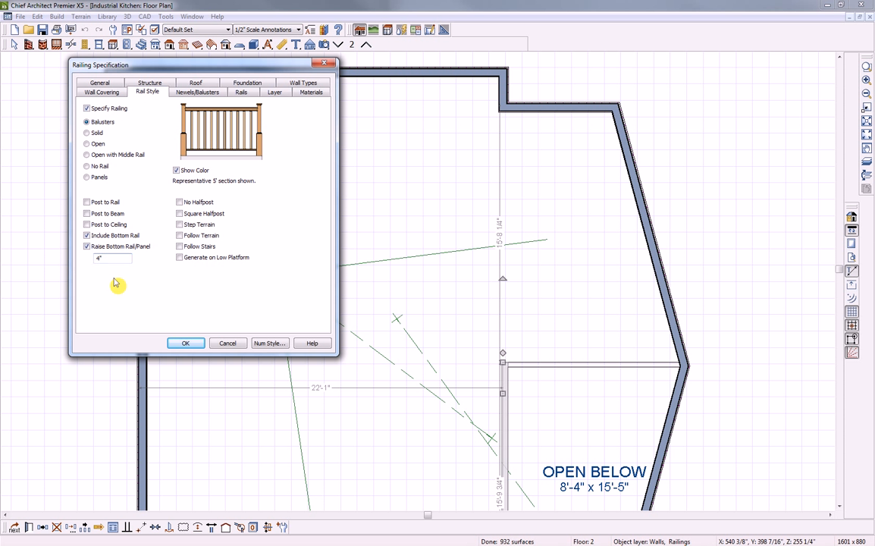
click(87, 247)
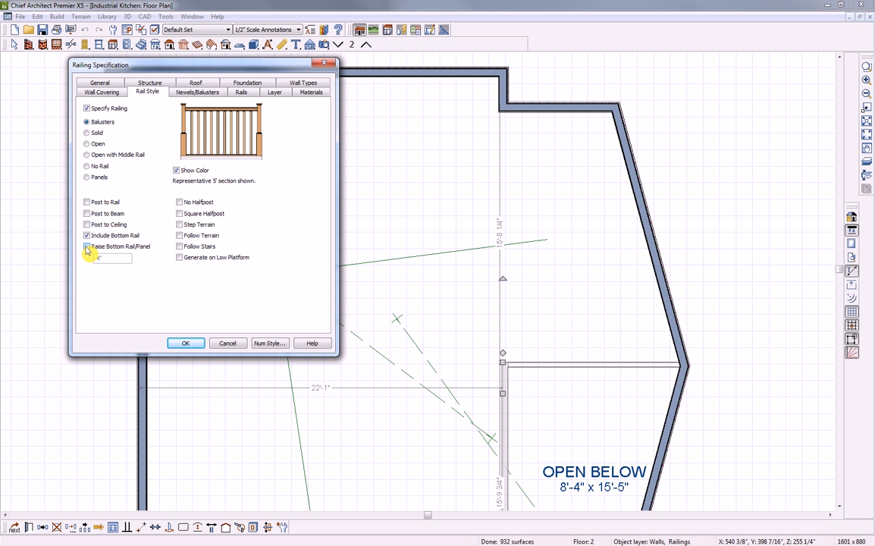
click(88, 248)
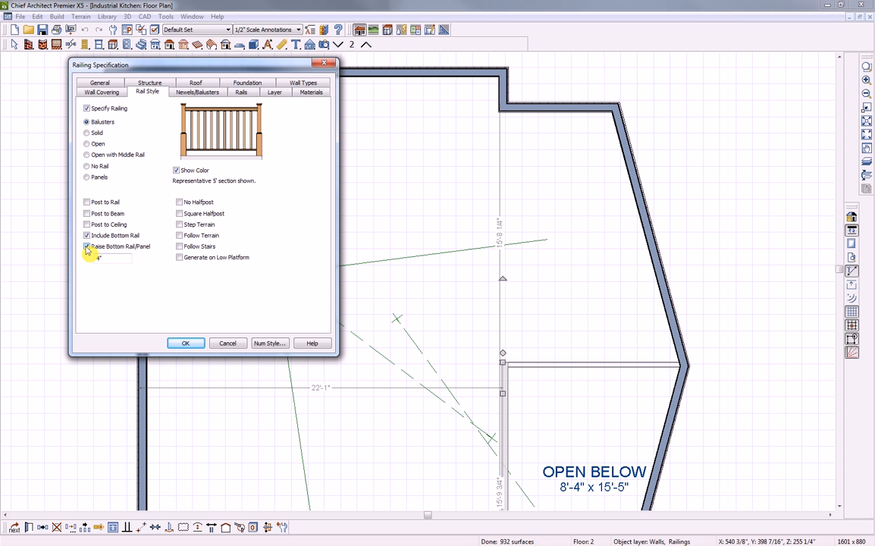
click(87, 248)
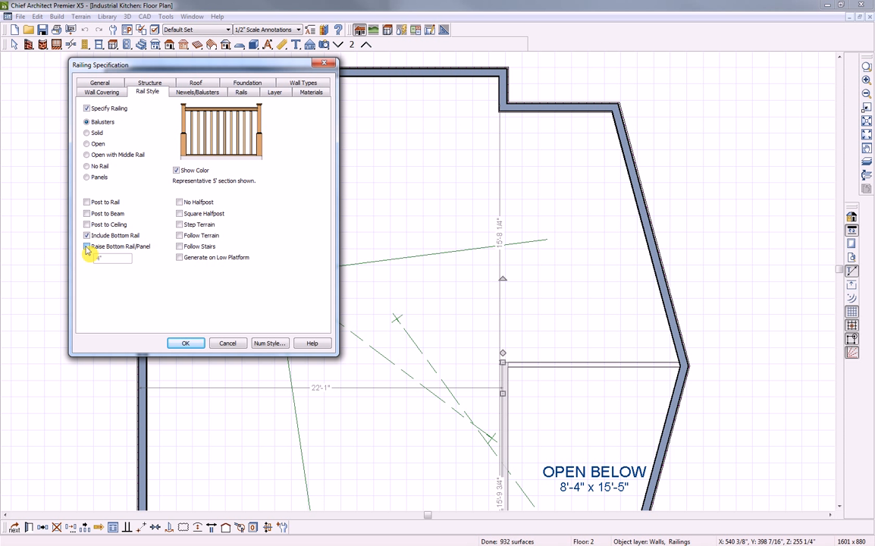
click(87, 247)
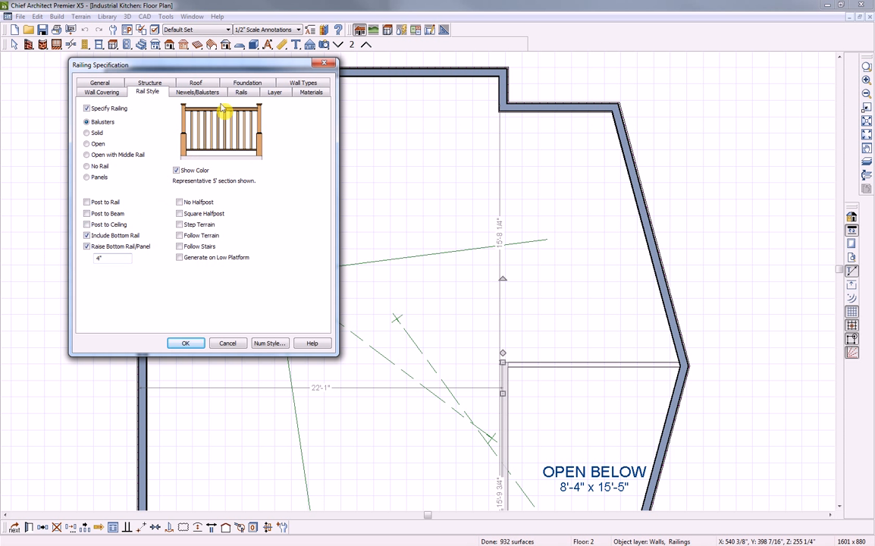
Review the Rails tab profiles, keep Top Rail, and accept the railing settings
click(240, 93)
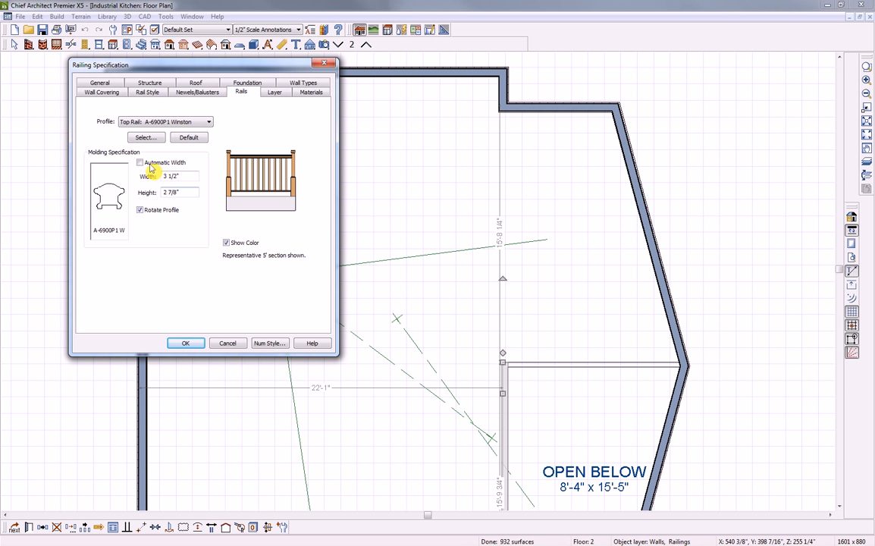
click(209, 122)
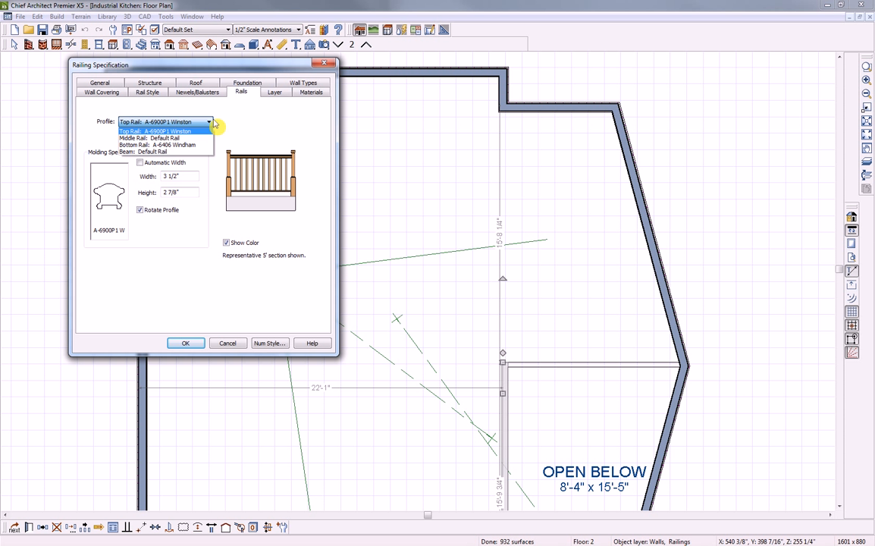
click(201, 125)
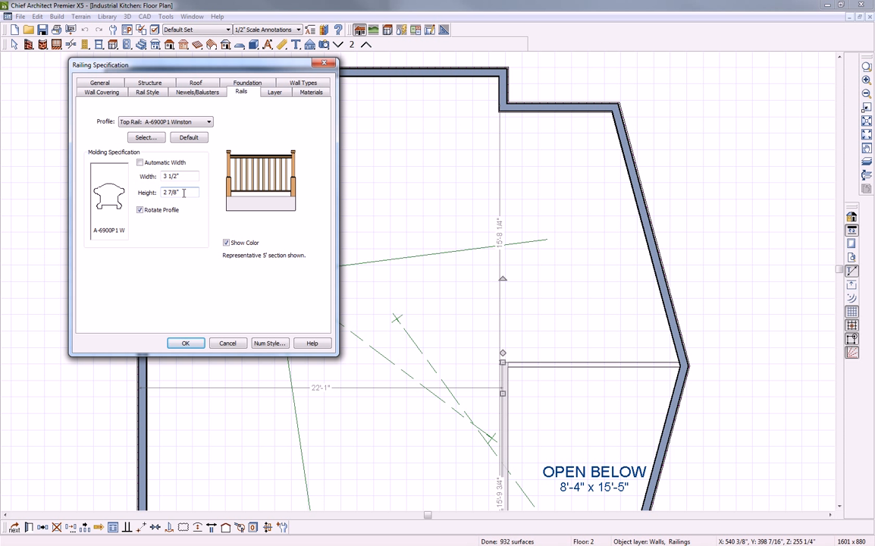
click(186, 343)
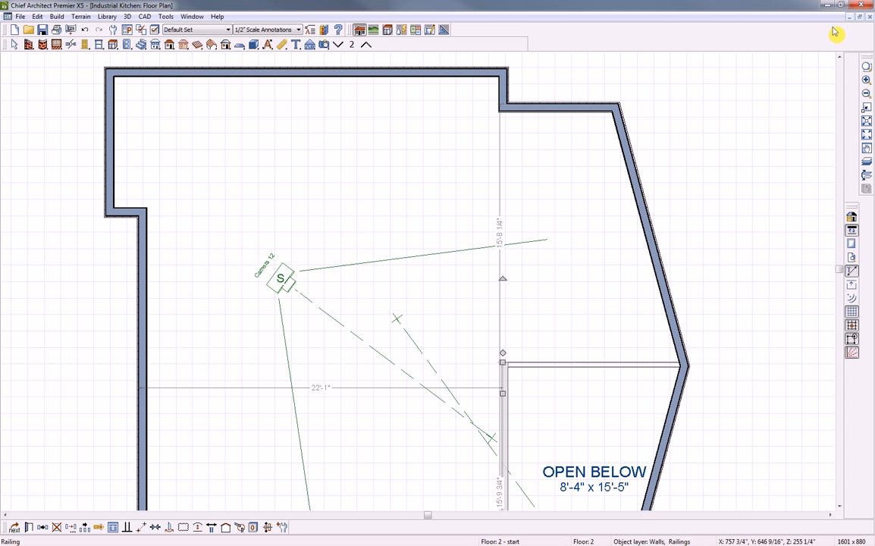
Close the Industrial Kitchen plan without saving
click(869, 18)
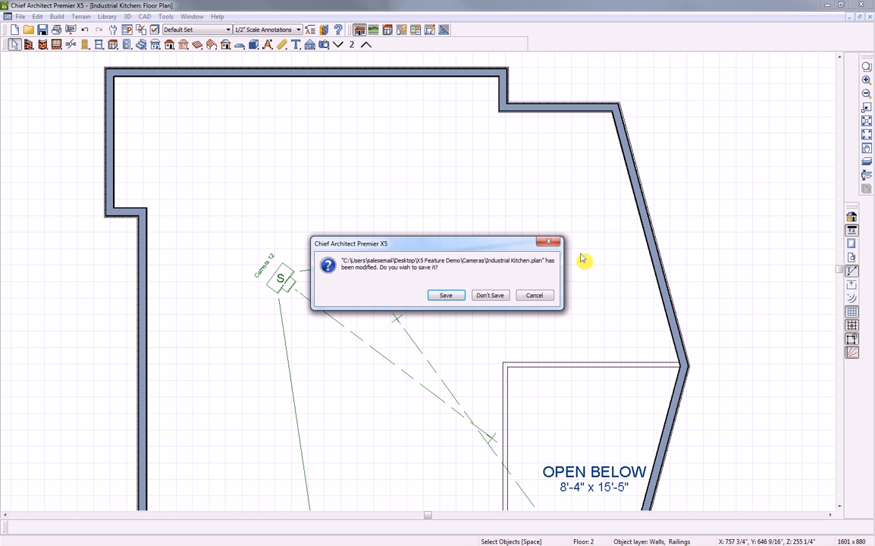
click(490, 295)
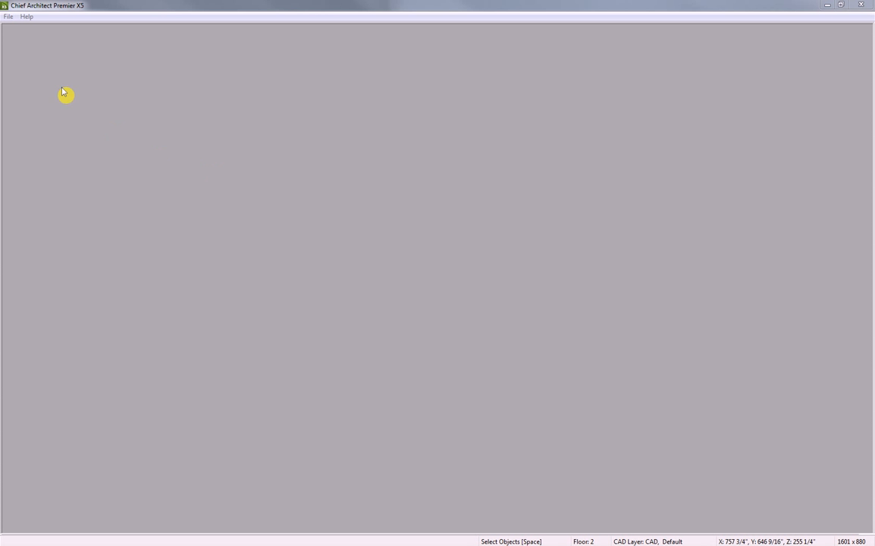
click(7, 16)
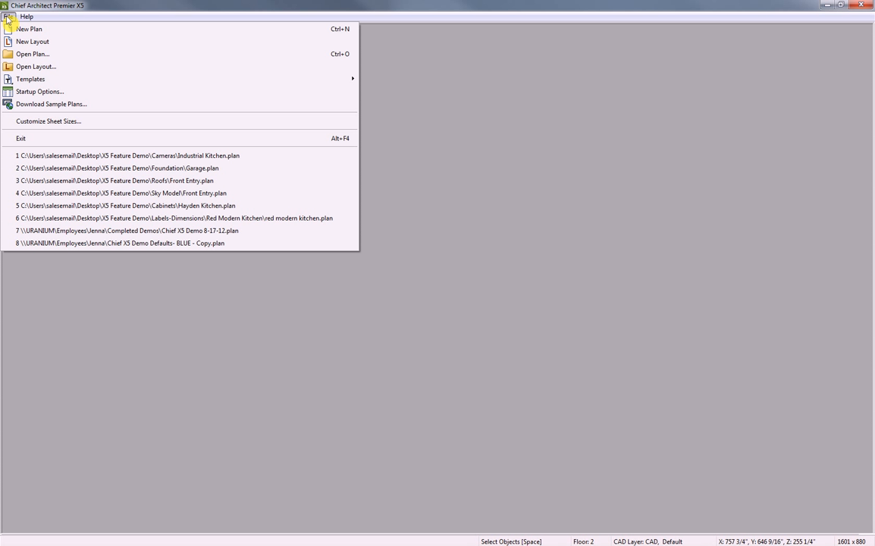
Start a new plan and draw a square pyramid with the Primitive Pyramid tool
click(14, 29)
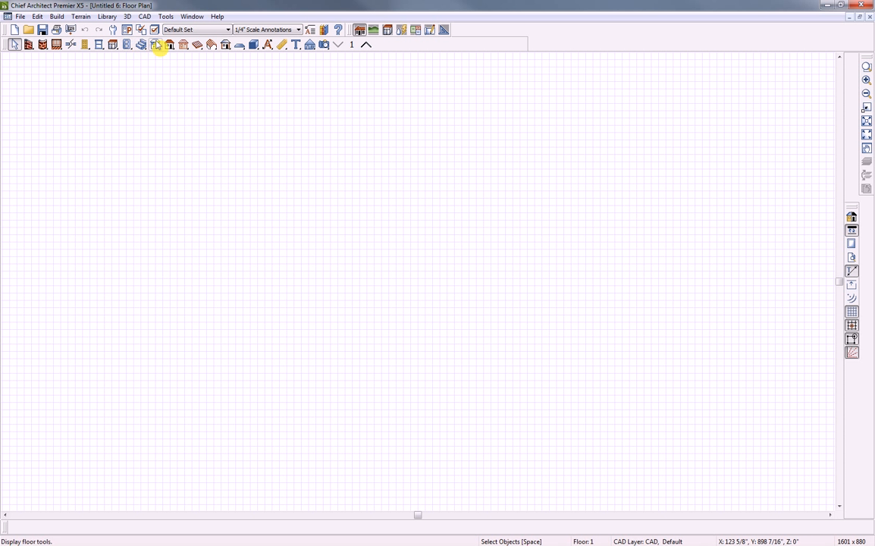
click(254, 46)
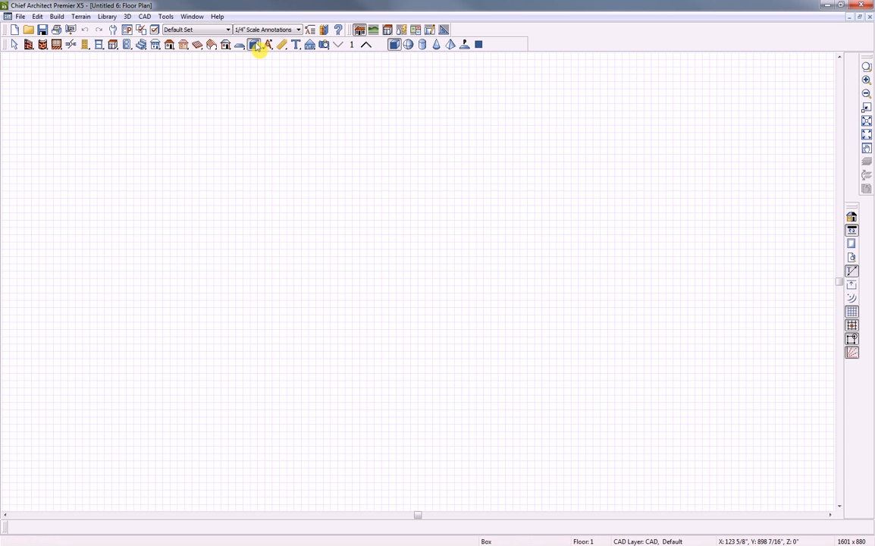
click(451, 45)
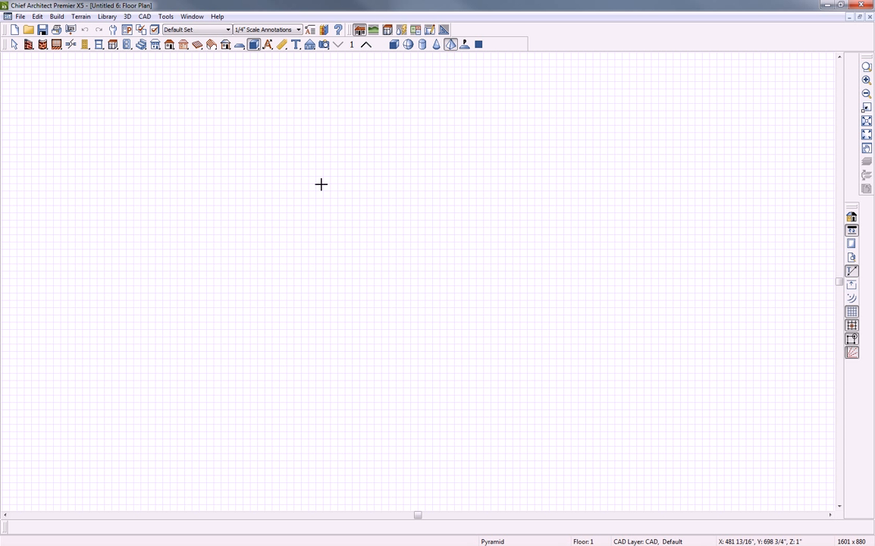
mouse_move(297, 166)
mouse_down()
mouse_move(371, 230)
mouse_move(392, 160)
mouse_move(384, 150)
mouse_move(380, 162)
mouse_up()
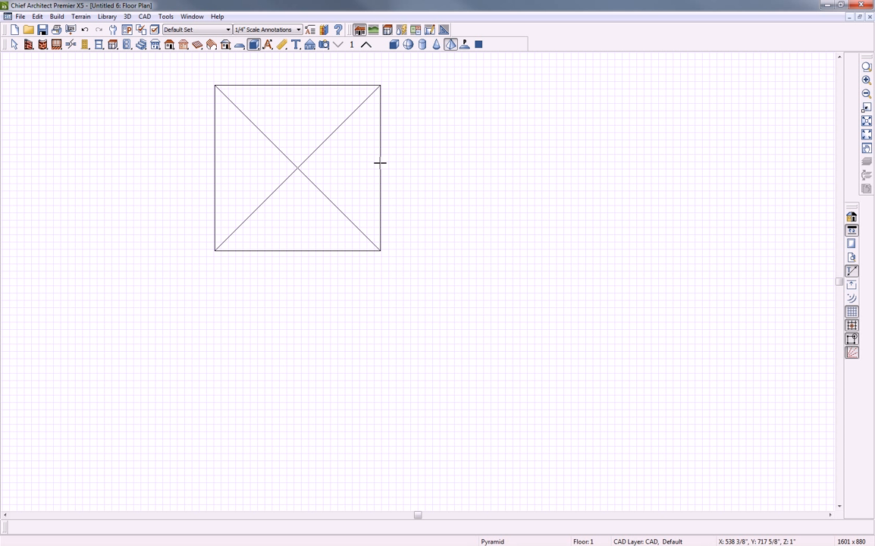
Move the pyramid toward the centre of the drawing area
key(space)
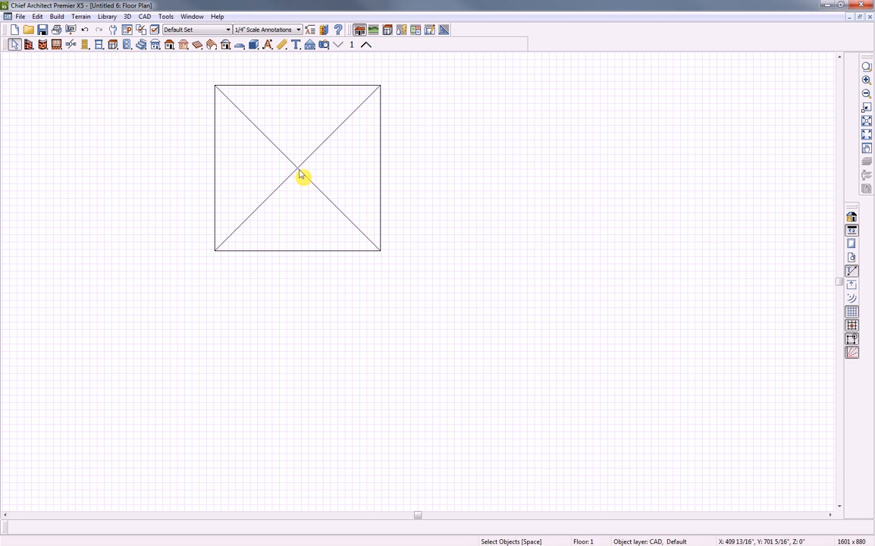
click(297, 172)
drag(295, 169, 409, 254)
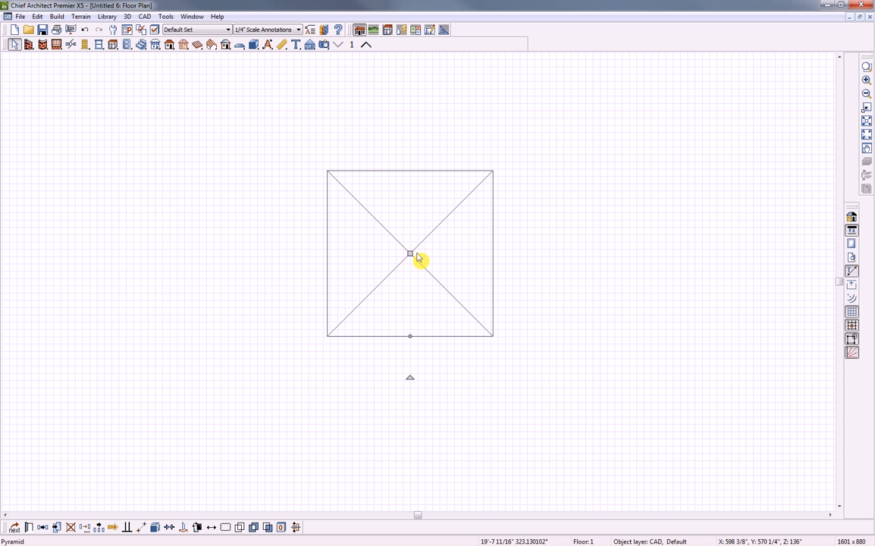
key(Escape)
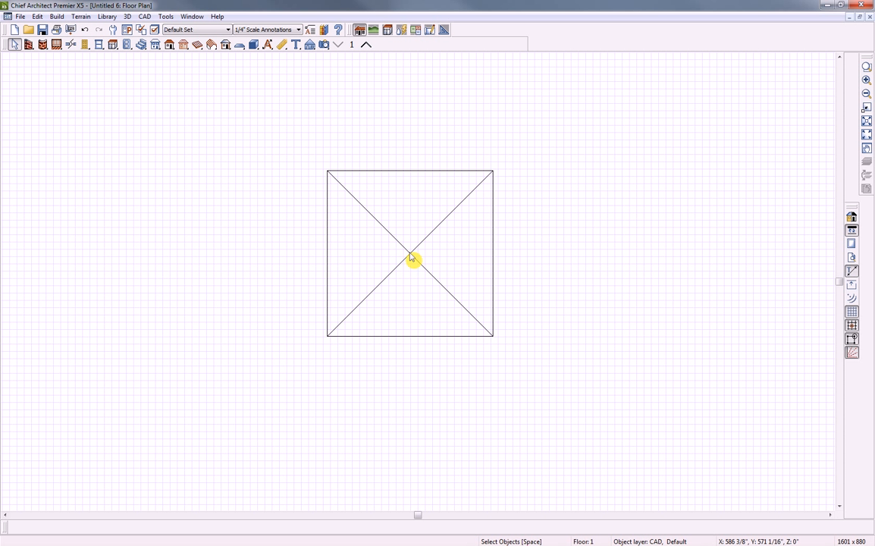
Give the pyramid a 100" apex and truncate it at a 75" height
double_click(409, 254)
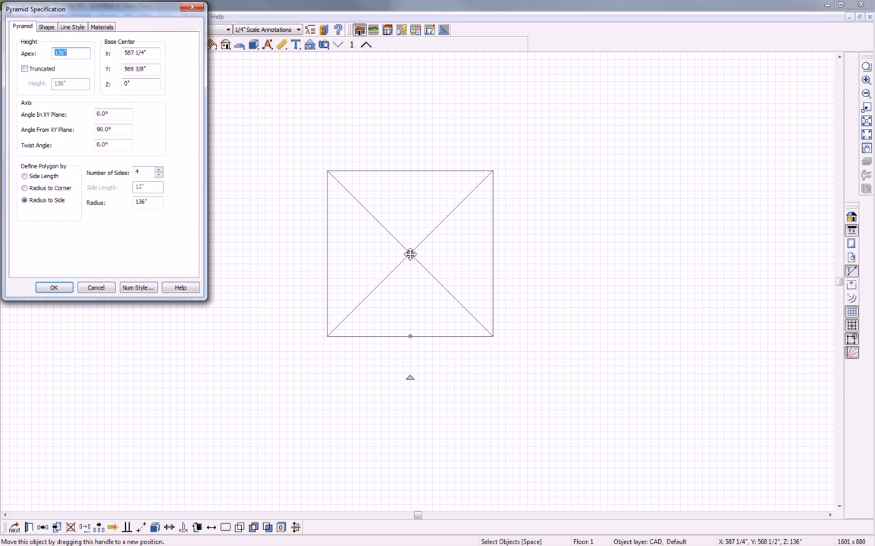
drag(127, 16, 178, 84)
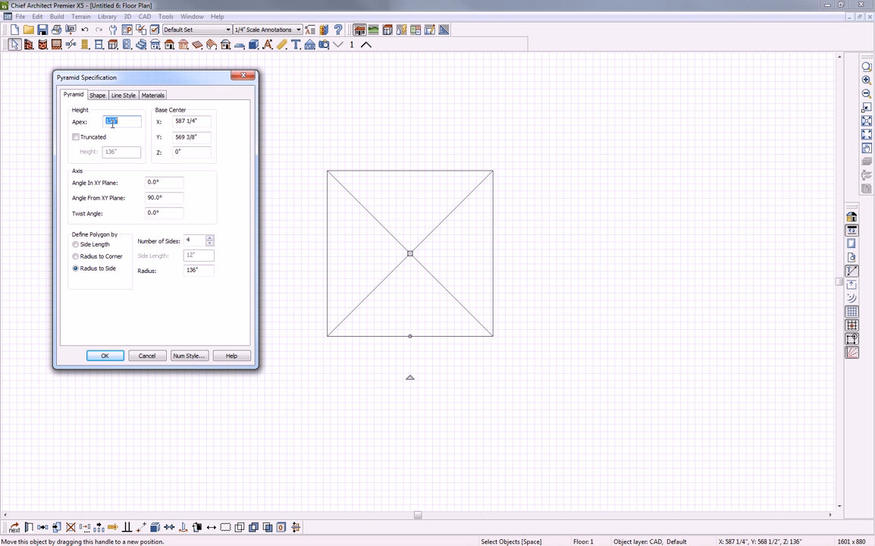
click(124, 121)
drag(125, 121, 98, 118)
text(100)
click(77, 139)
text(75)
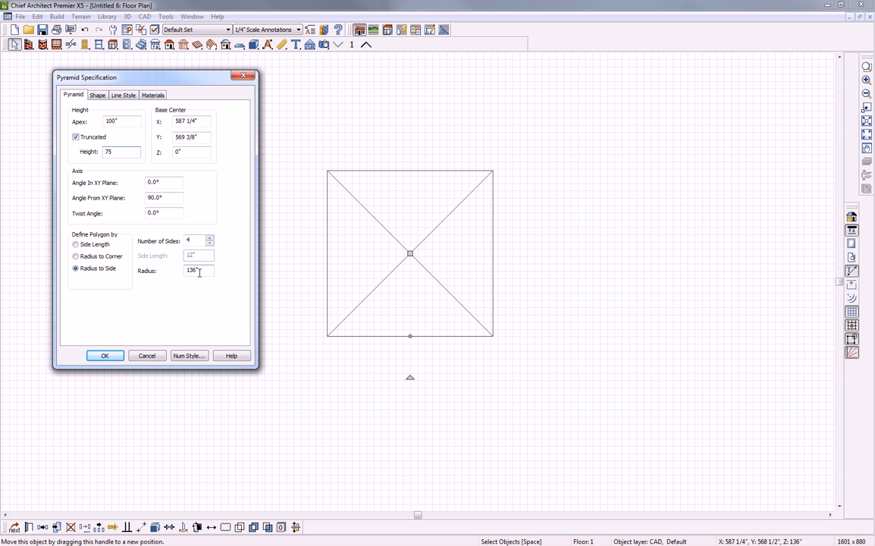
click(107, 356)
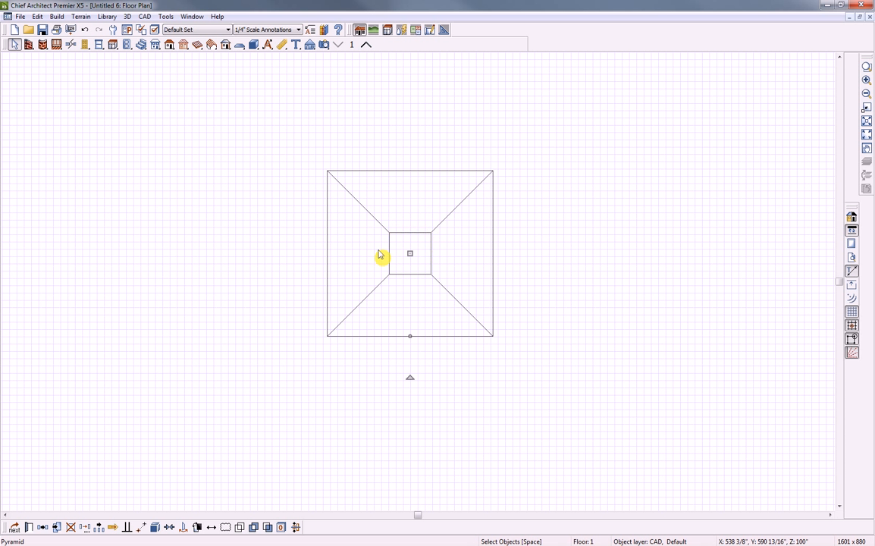
Open a Perspective Full Overview and undo the truncation, restoring the pointed pyramid
click(324, 45)
click(419, 46)
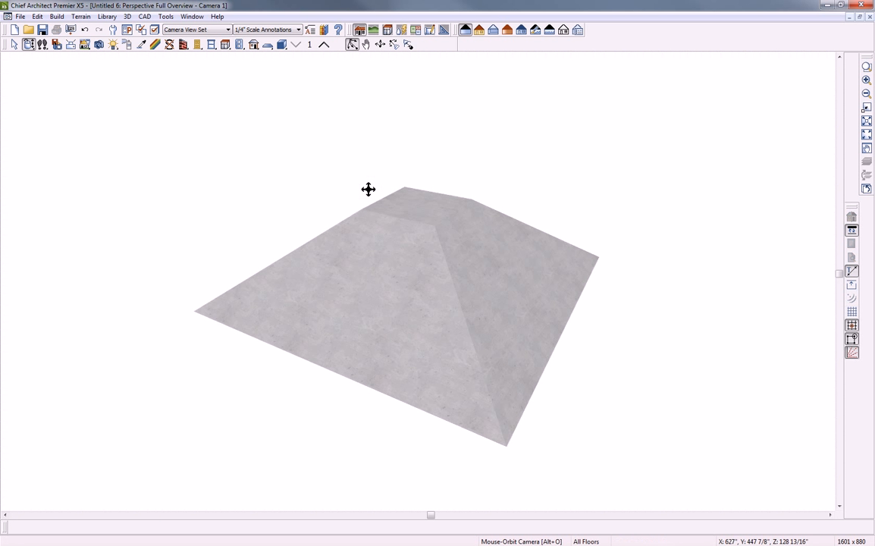
drag(392, 265, 510, 250)
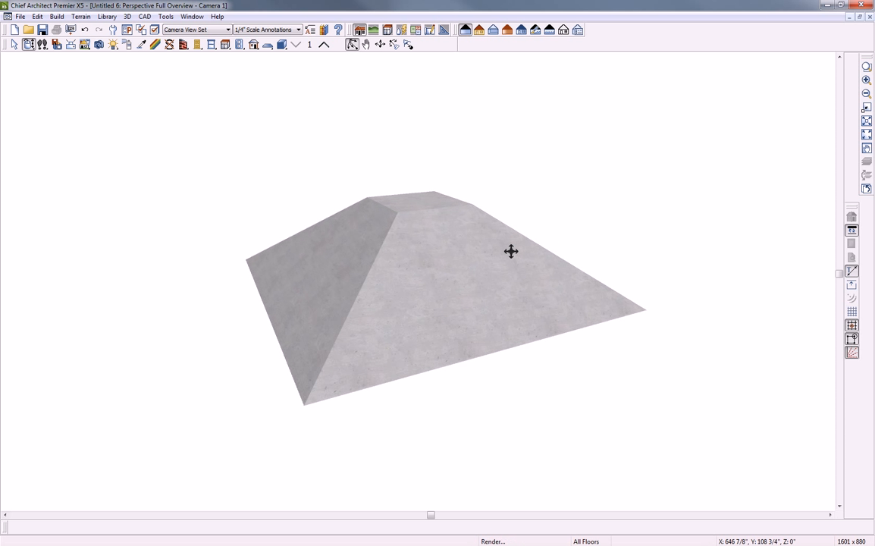
click(84, 30)
drag(420, 228, 387, 270)
Change the pyramid to five sides in Pyramid Specification
key(space)
click(403, 275)
double_click(404, 276)
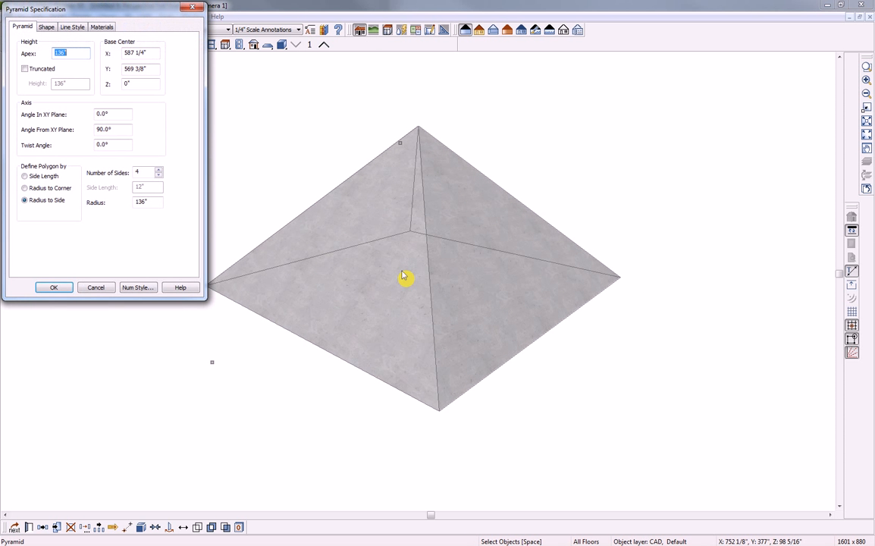
click(161, 175)
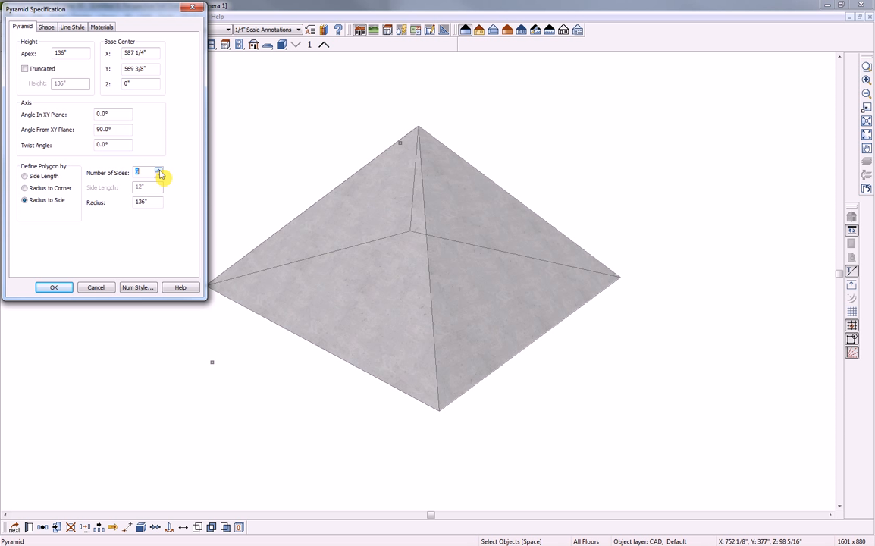
click(56, 288)
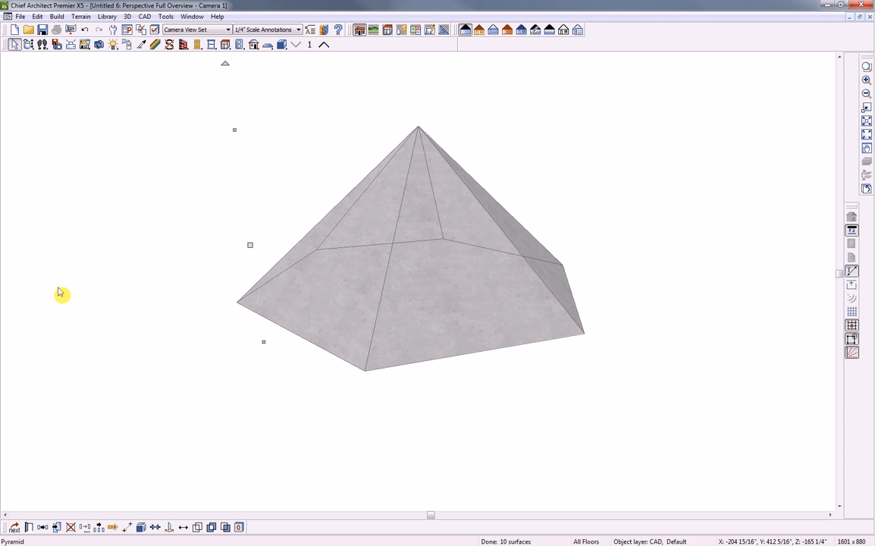
click(63, 296)
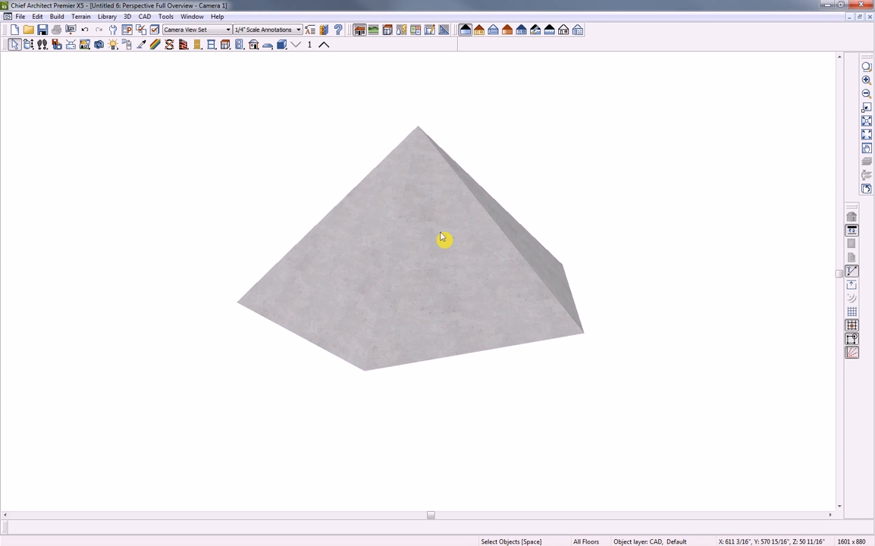
Orbit the camera to view the five-sided pyramid from below, then switch to the CoffeeTable rendering
click(29, 45)
drag(440, 242, 365, 355)
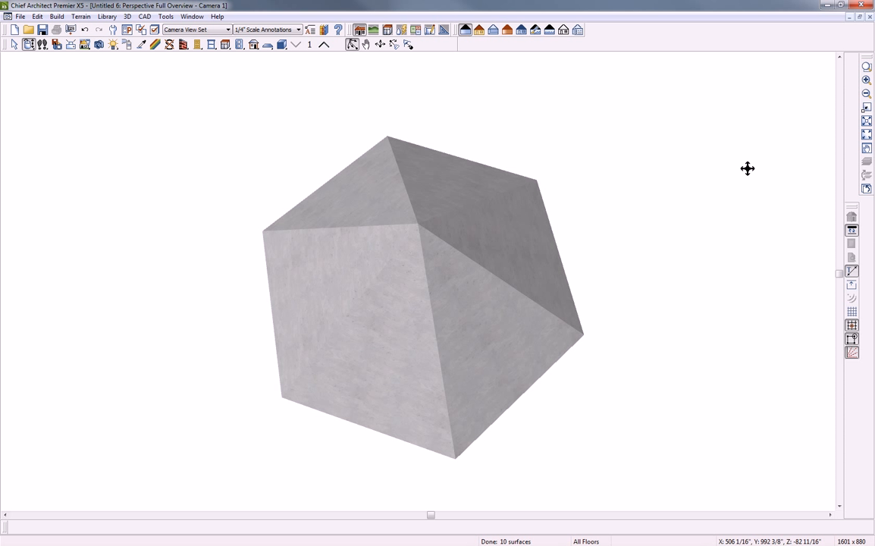
key(alt+Tab)
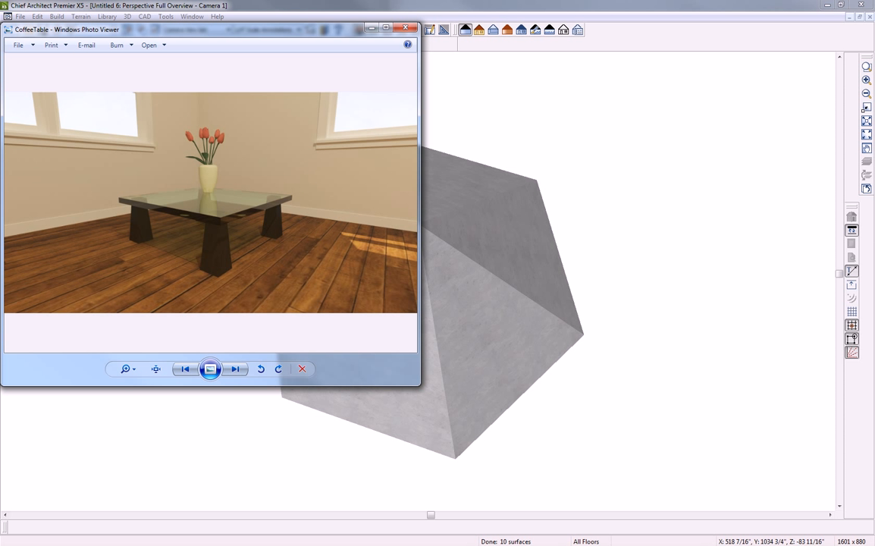
Close the front entry and coffee table rendering viewers, then the 3D camera view
drag(311, 31, 363, 59)
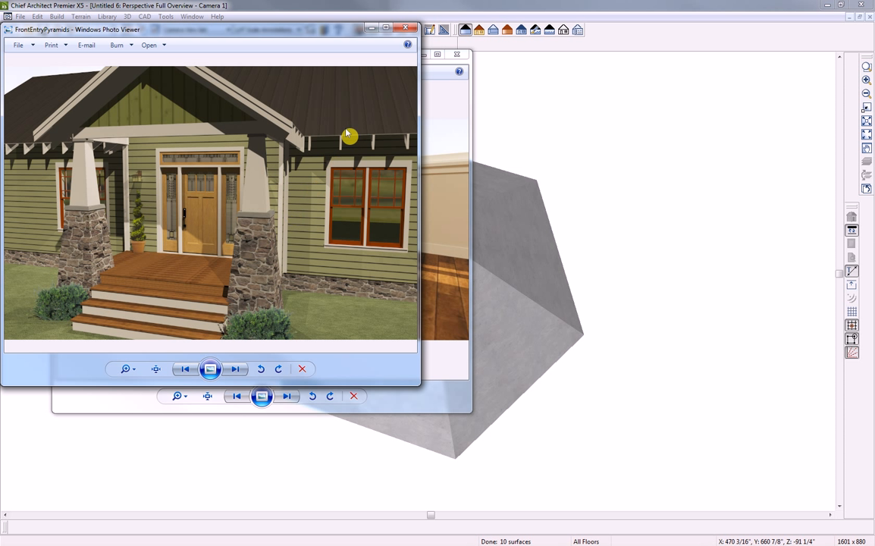
click(402, 29)
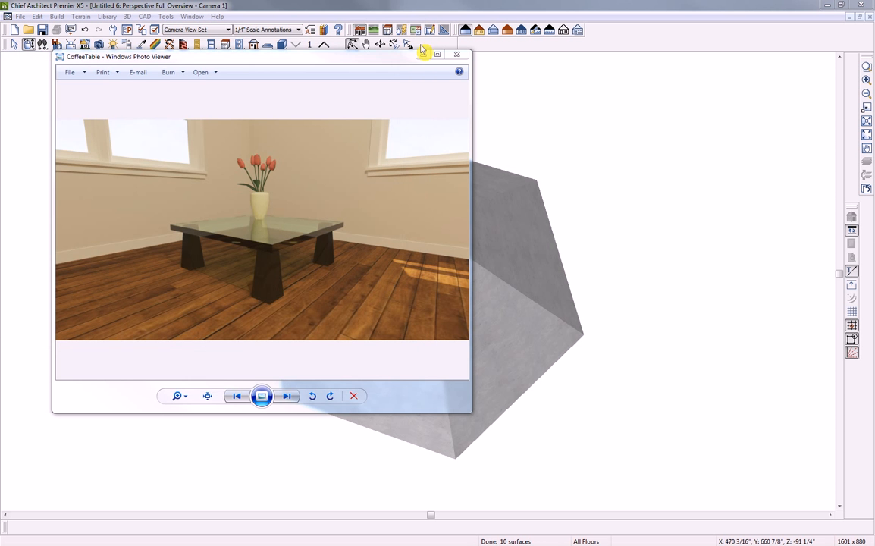
click(456, 53)
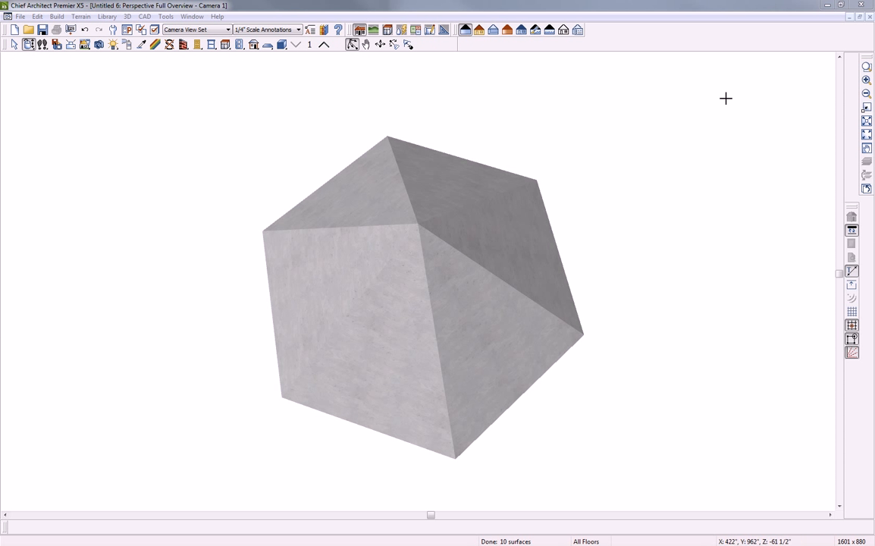
click(869, 17)
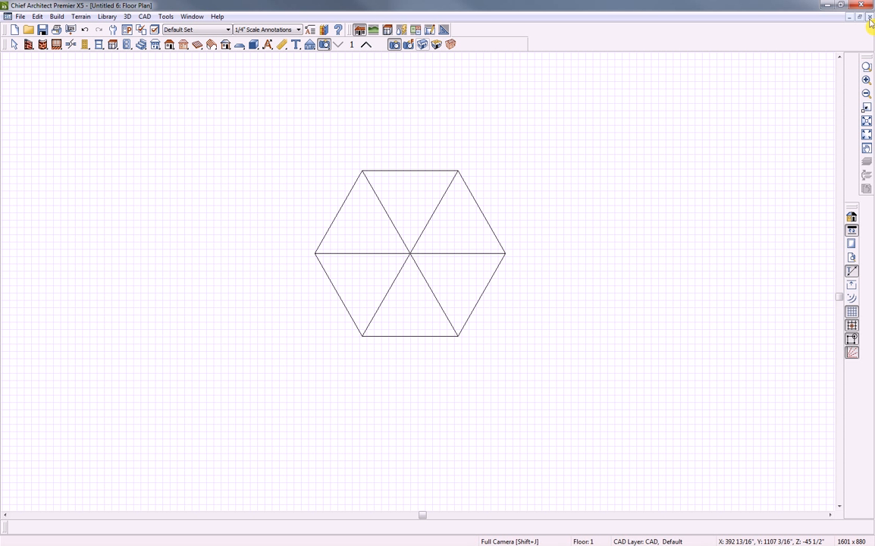
Close the Untitled 6 plan, discarding its changes with Don't Save
click(869, 16)
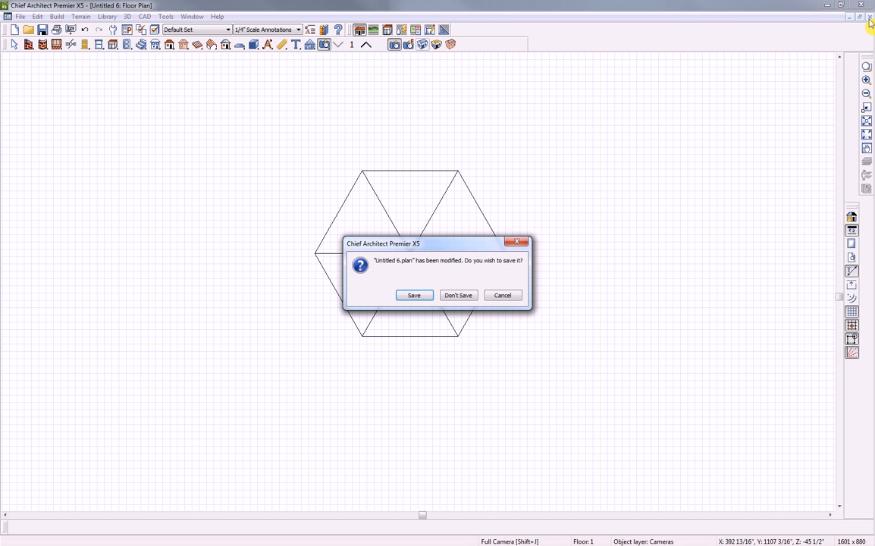
click(458, 296)
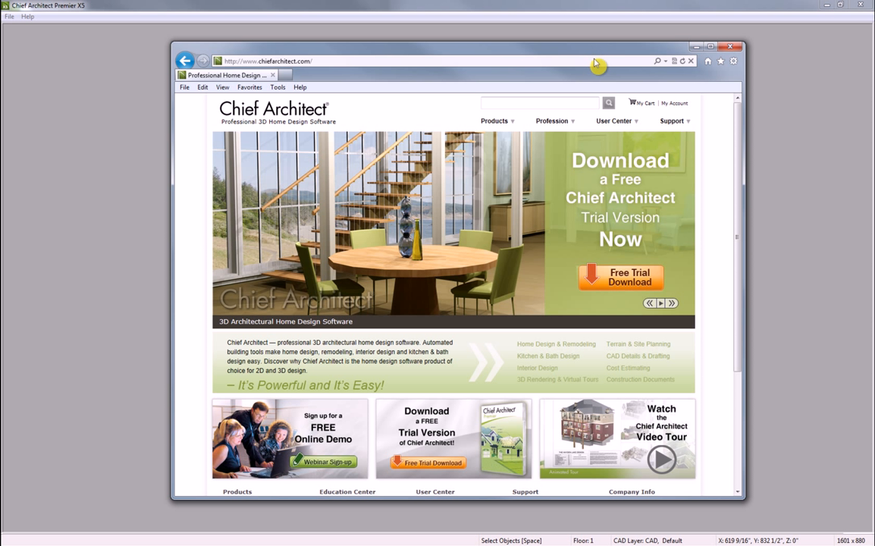
Go to Products > Upgrades / SSA Renewals and scroll to the X5 New Features Summary
mouse_move(496, 126)
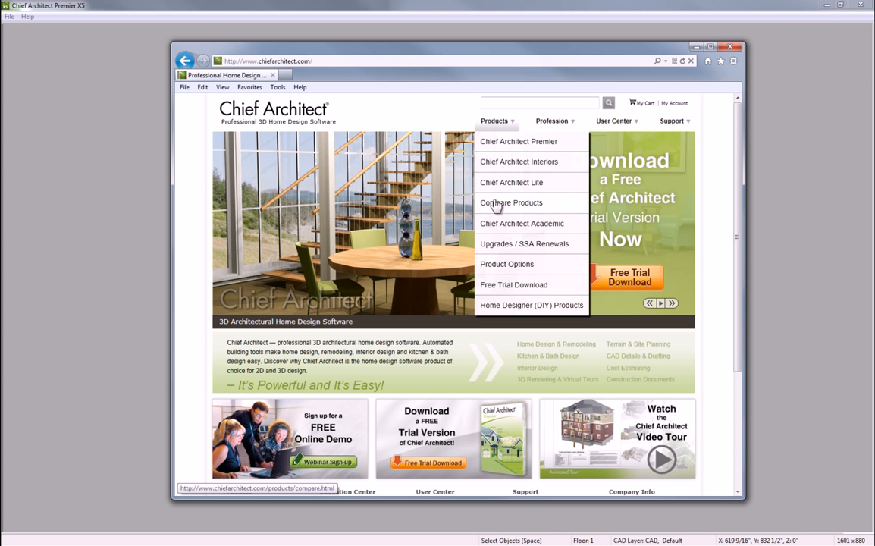
click(498, 245)
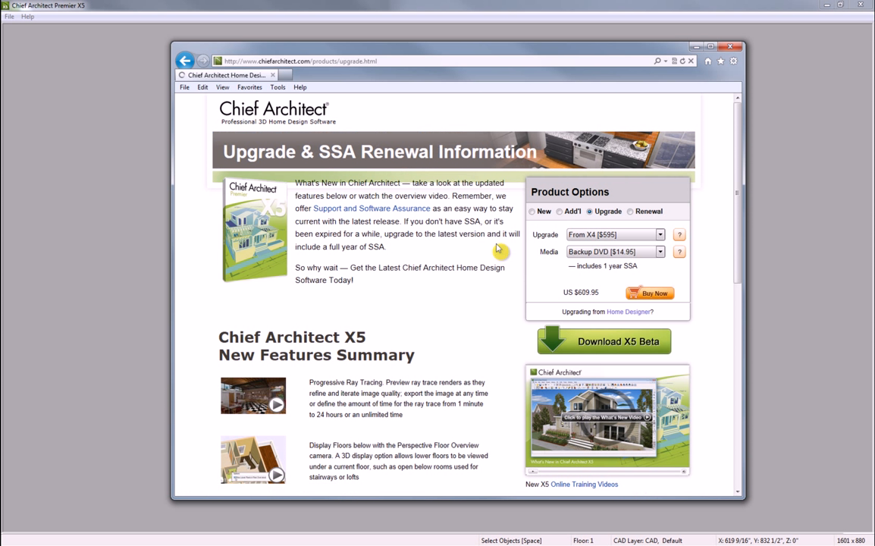
scroll(430, 286, down, 1)
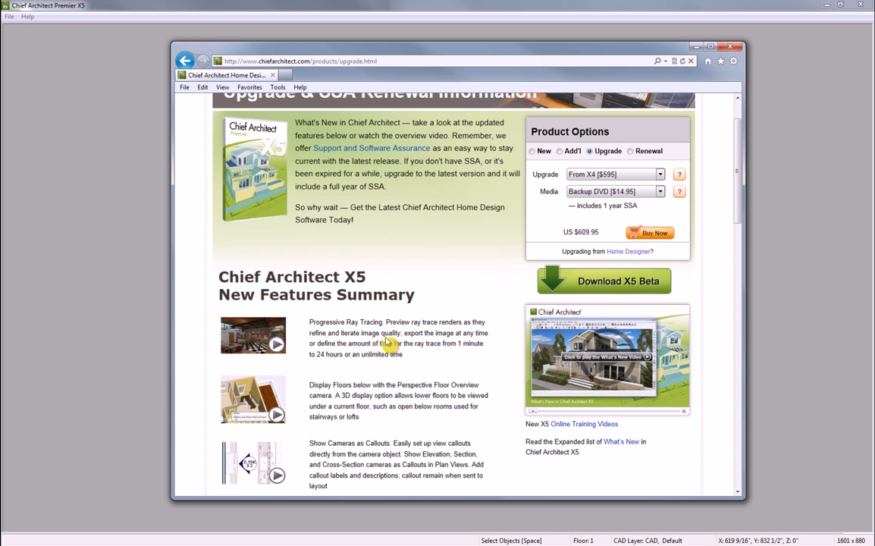
scroll(387, 344, down, 2)
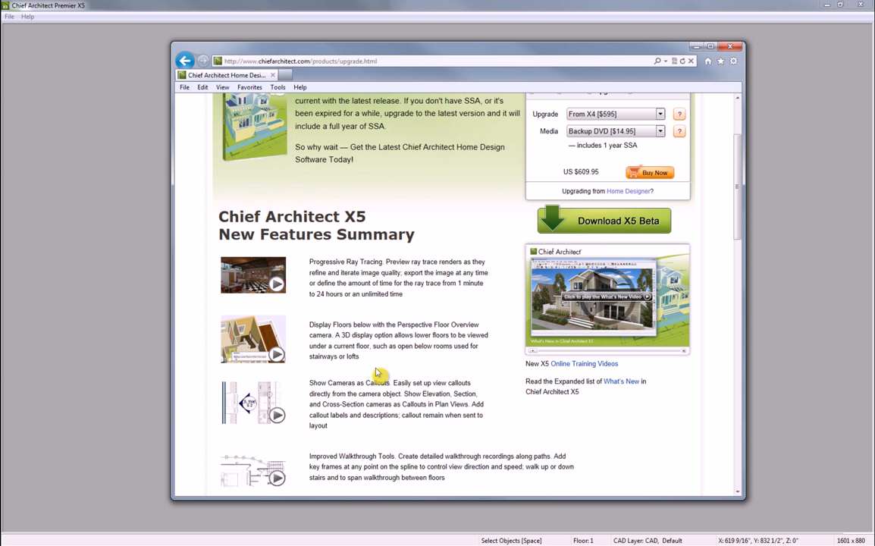
Open the Premier X5 What's New page and skim down the feature list
click(620, 383)
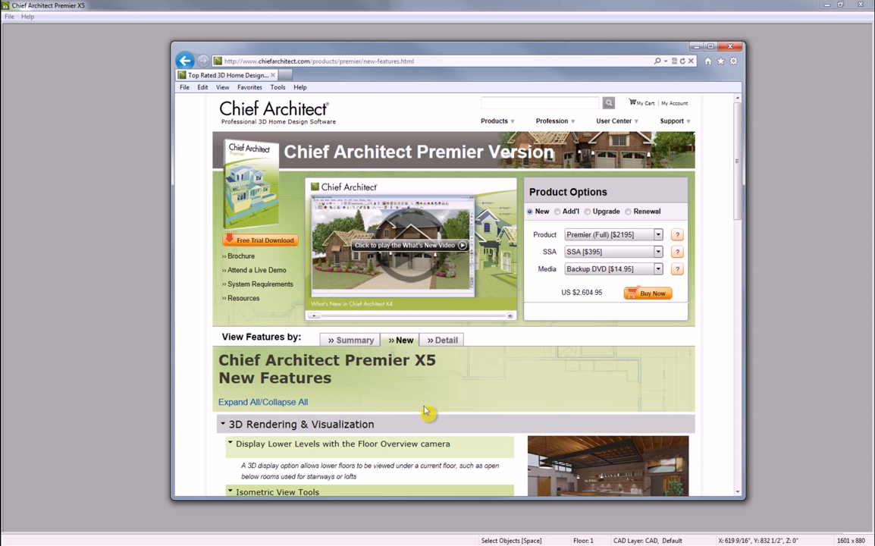
scroll(428, 410, down, 5)
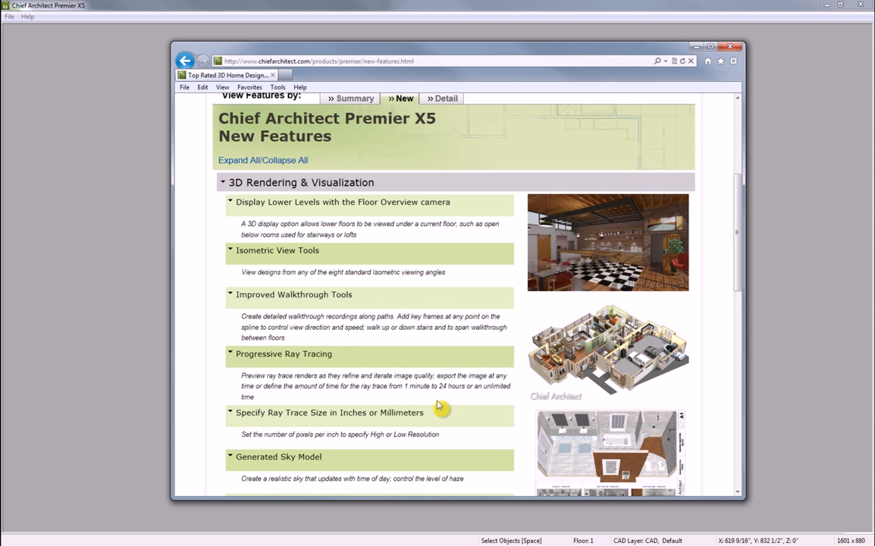
scroll(438, 406, down, 1)
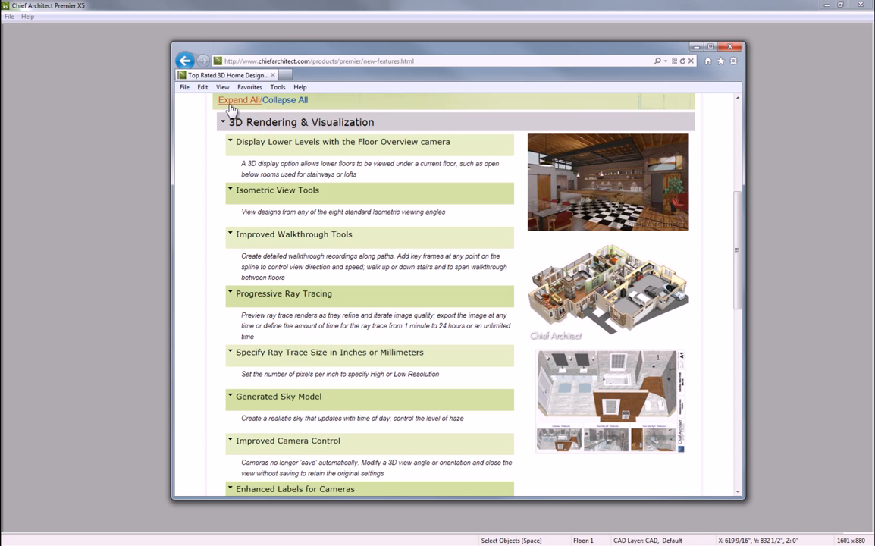
scroll(317, 315, down, 1)
scroll(317, 314, down, 2)
scroll(310, 312, up, 4)
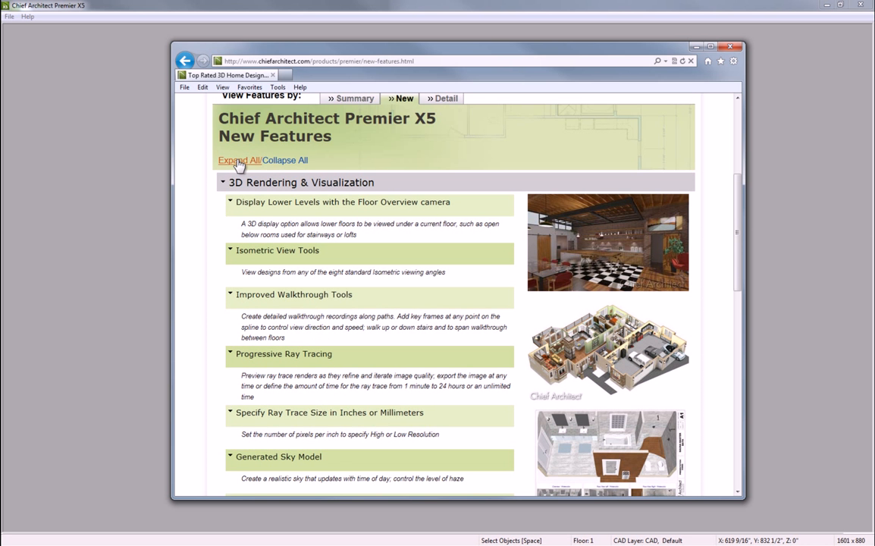
Expand all feature descriptions and read through the expanded list
click(236, 161)
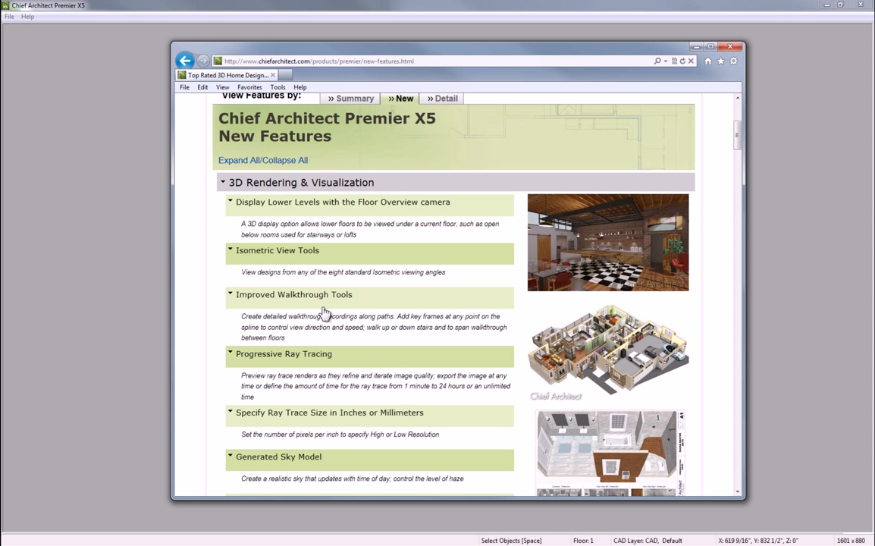
scroll(306, 292, down, 5)
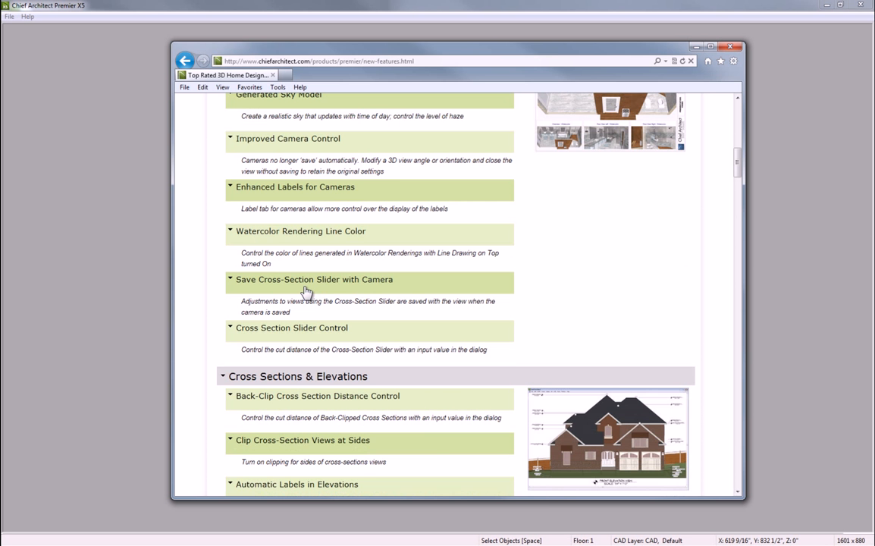
scroll(306, 292, down, 2)
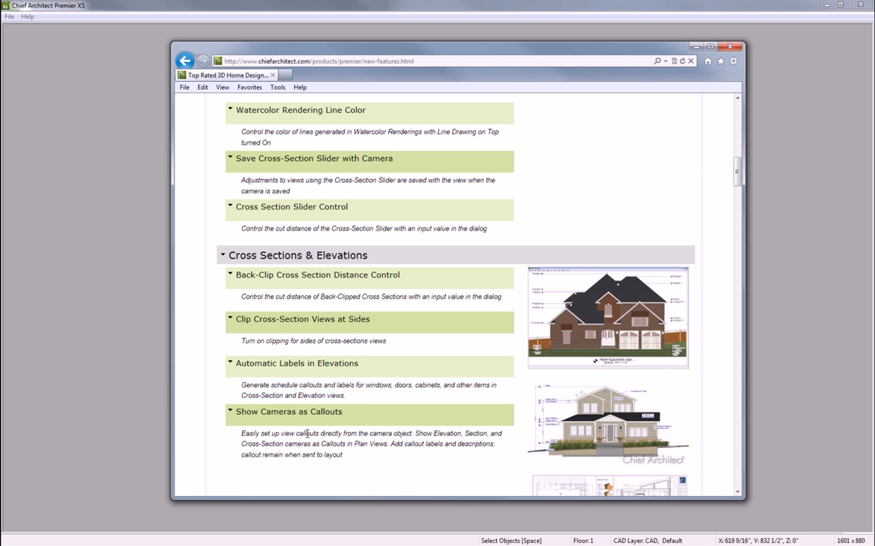
scroll(318, 417, up, 1)
scroll(319, 417, up, 10)
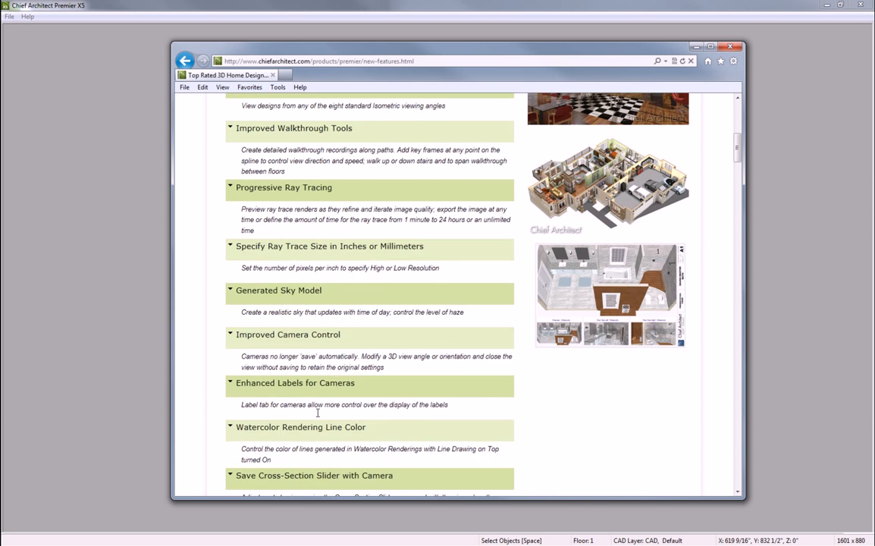
mouse_move(628, 119)
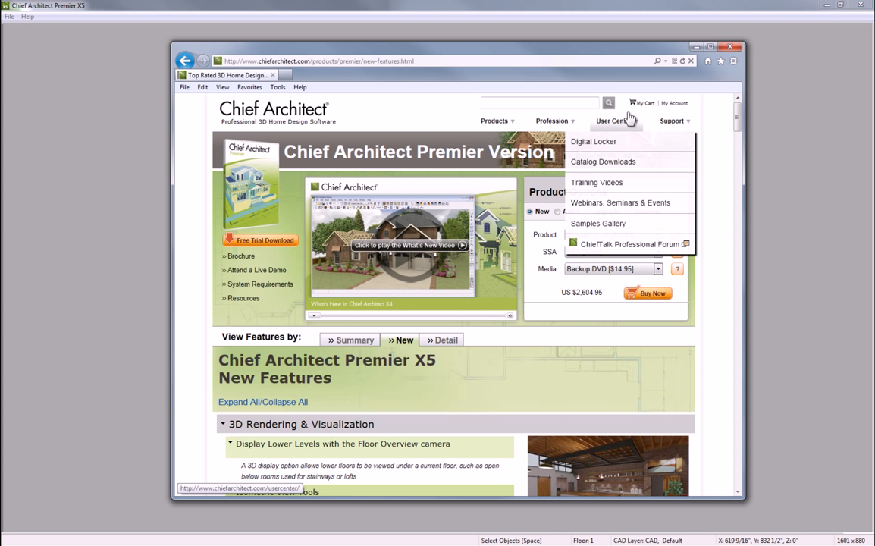
Show the 'Features Introduced in Version X5' training video series, then drag the browser away
click(596, 183)
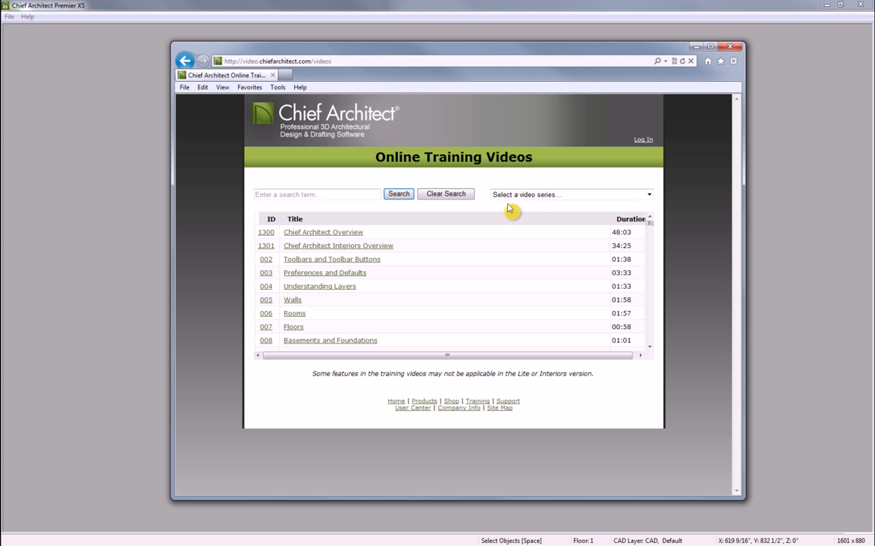
click(647, 198)
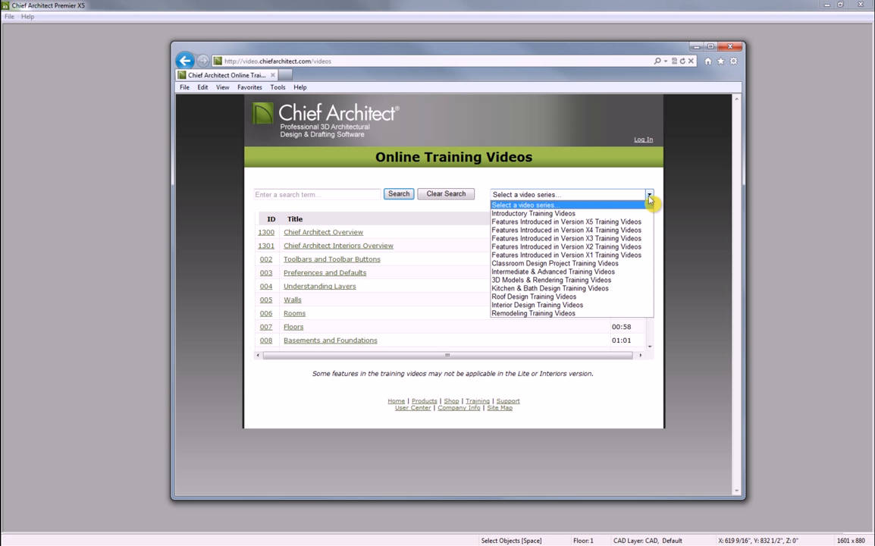
click(555, 223)
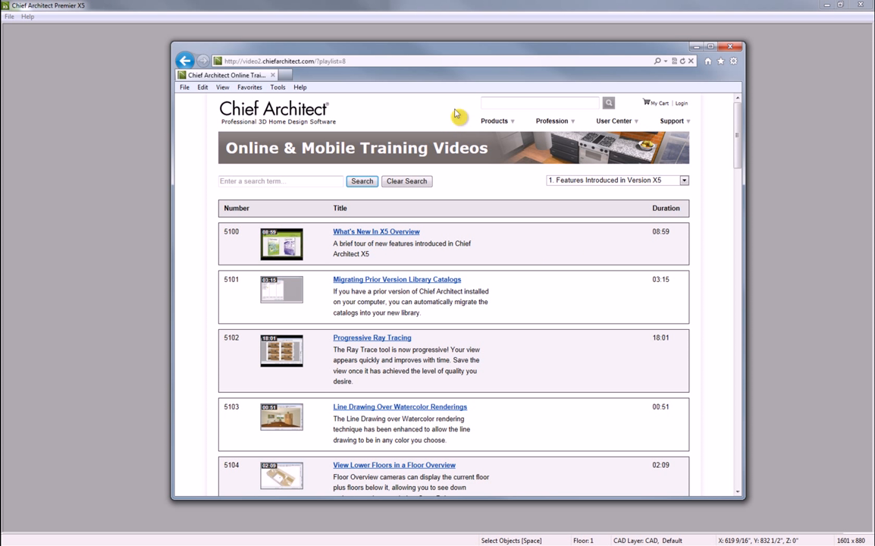
drag(447, 55, 874, 83)
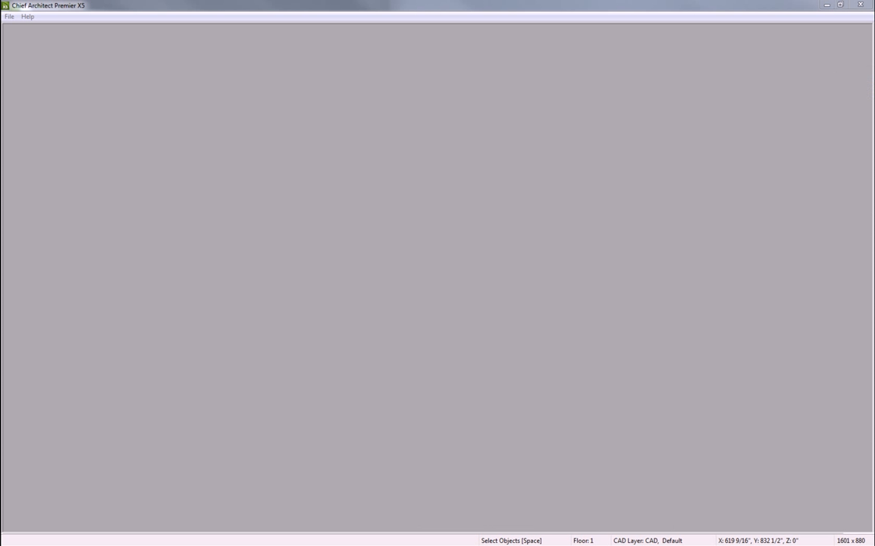